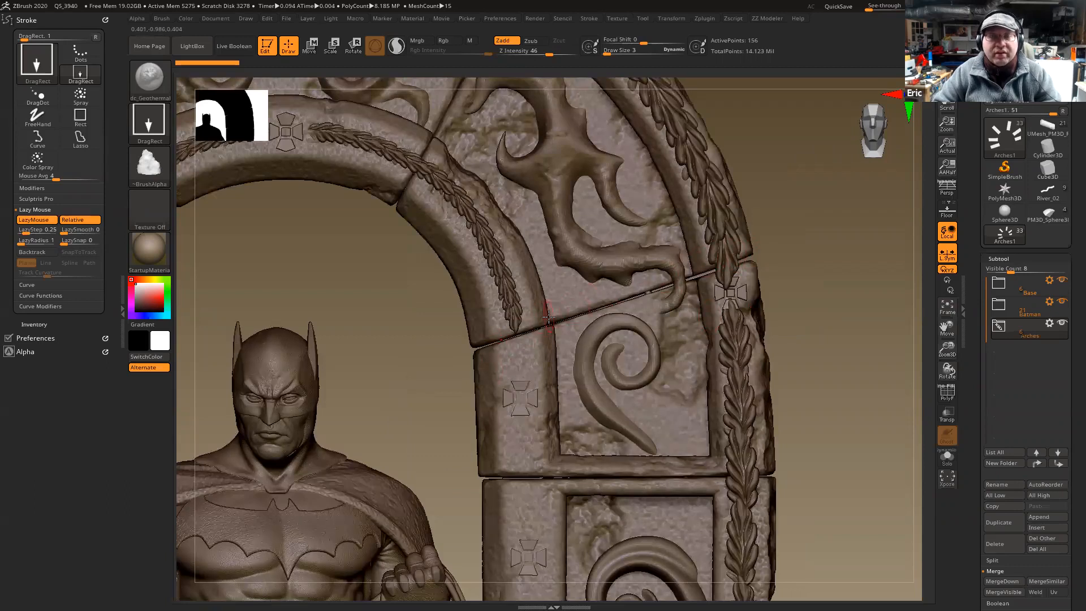
- Make the stone arch subtool Arches2_1 active and isolate it from the rest of the statue
key("alt+s")
key("alt+s")
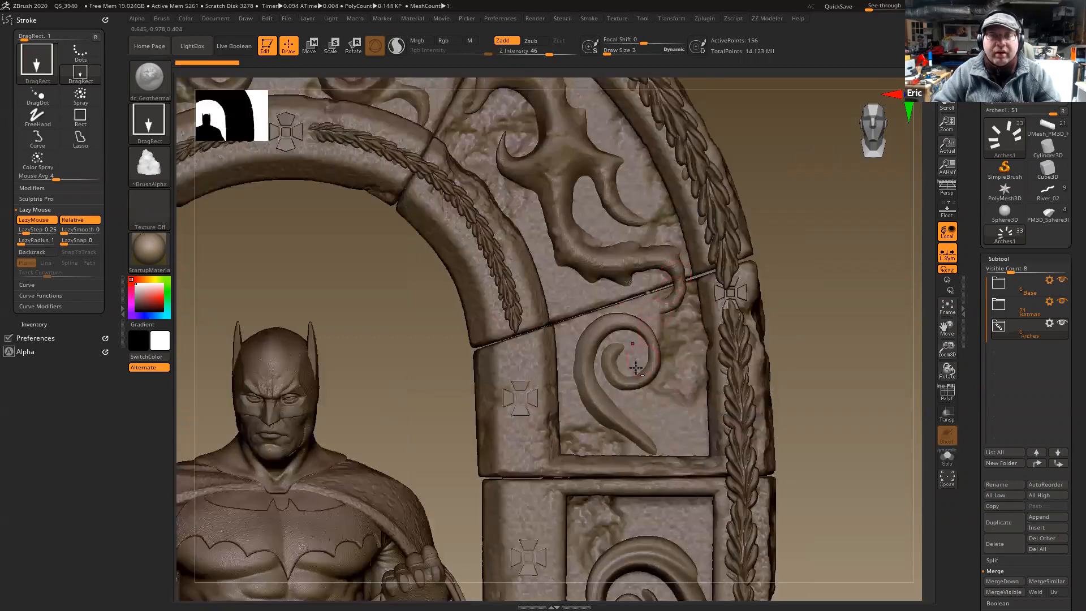
right_click_drag(656, 368, 575, 153, "alt")
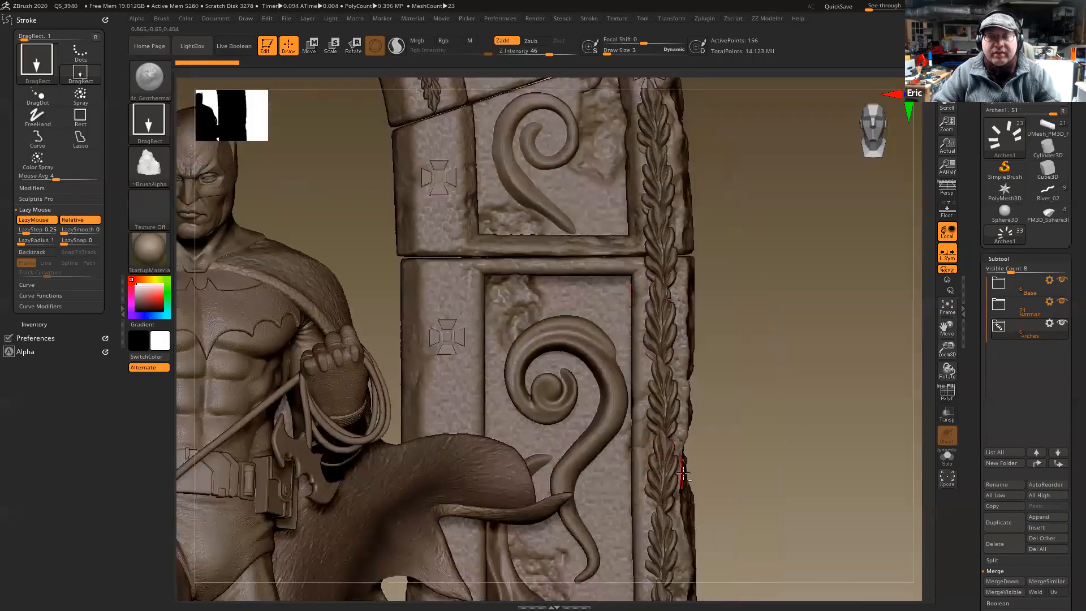
left_click(685, 435, "alt")
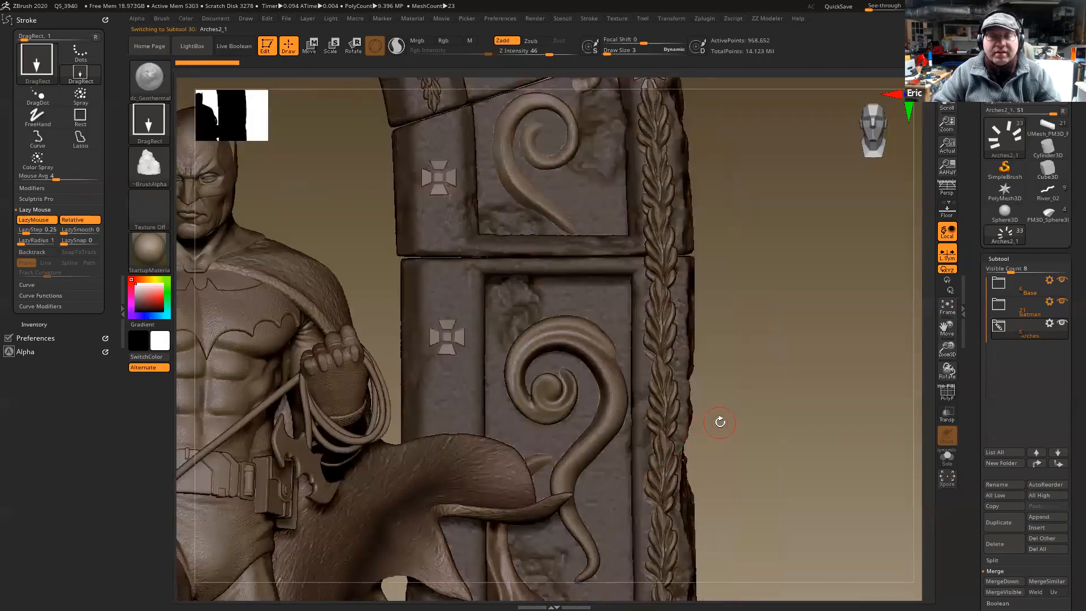
key("alt+s")
- Examine the hooked spike sticking out of the pillar's outer edge up close, with the polygon wireframe displayed
mouse_move(670, 452)
right_mouse_down("alt")
mouse_move(602, 275)
mouse_move(661, 252)
mouse_move(696, 255)
mouse_move(655, 221)
right_mouse_up("alt")
right_click_drag(510, 229, 517, 231)
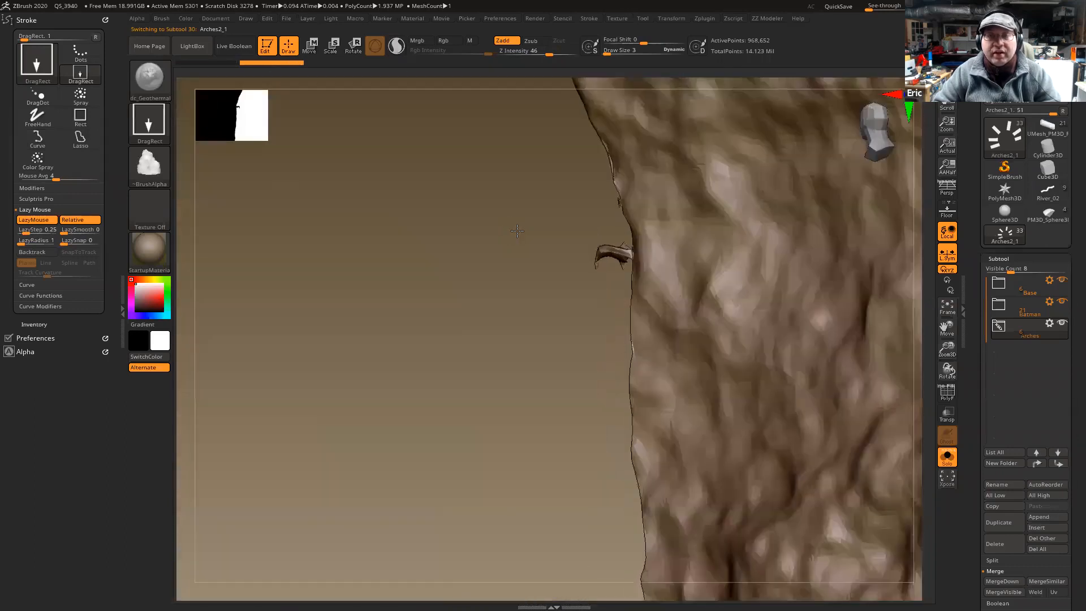
right_click_drag(599, 249, 610, 234)
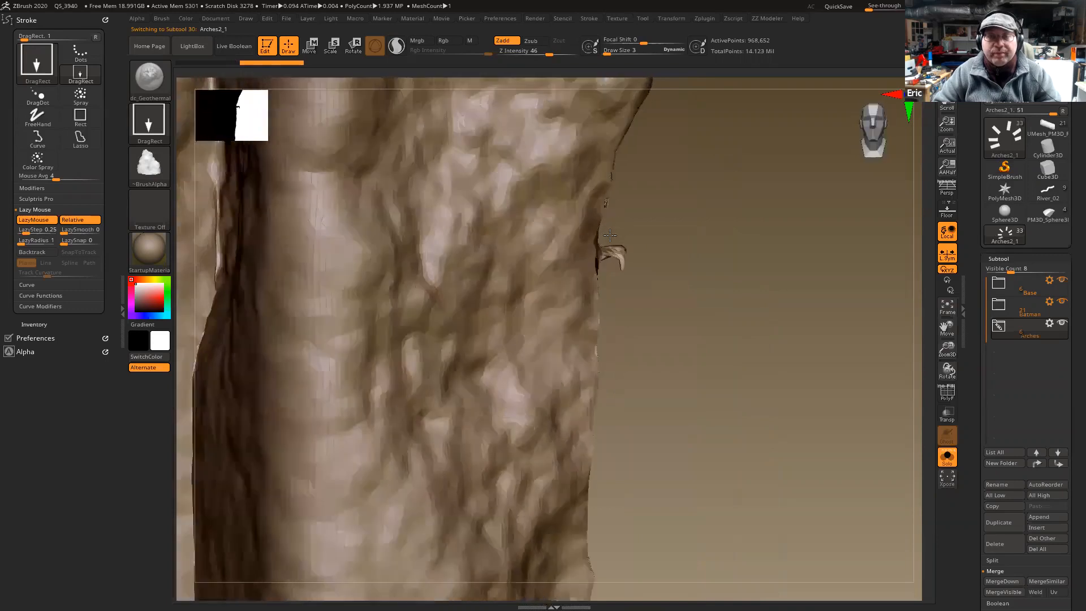
mouse_move(530, 218)
right_mouse_down()
mouse_move(621, 315)
mouse_move(613, 209)
mouse_move(631, 183)
mouse_move(589, 268)
right_mouse_up()
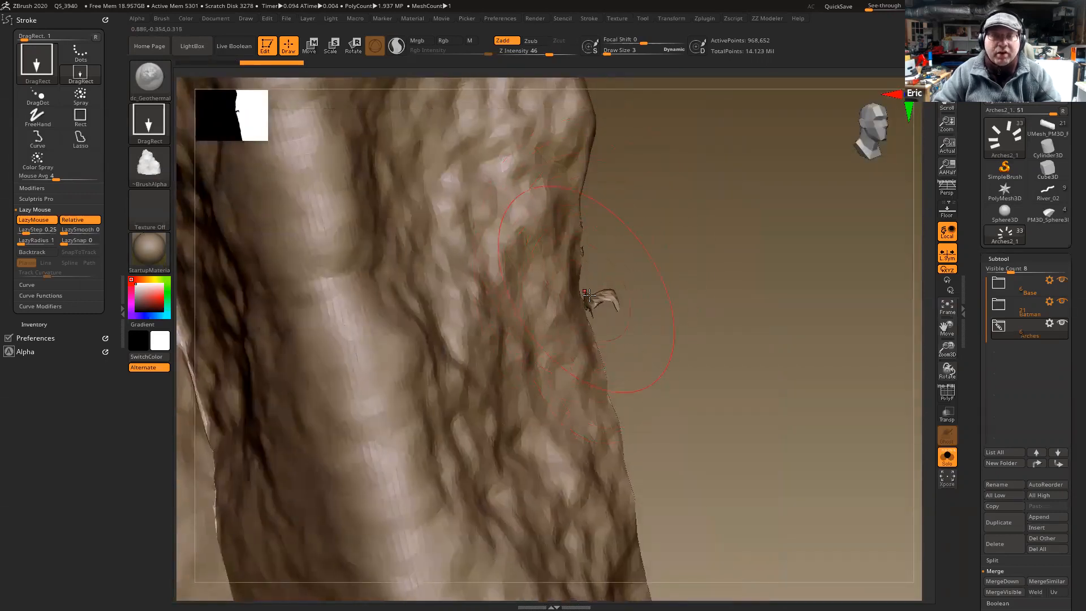
right_click_drag(592, 303, 620, 287, "ctrl")
right_click_drag(618, 325, 608, 217)
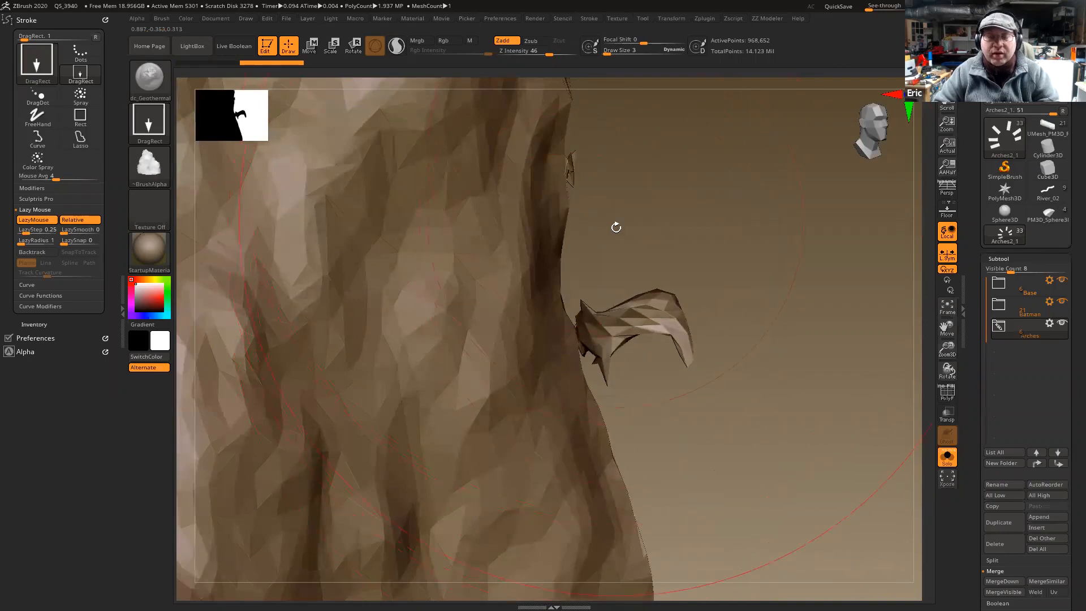
key("shift+f")
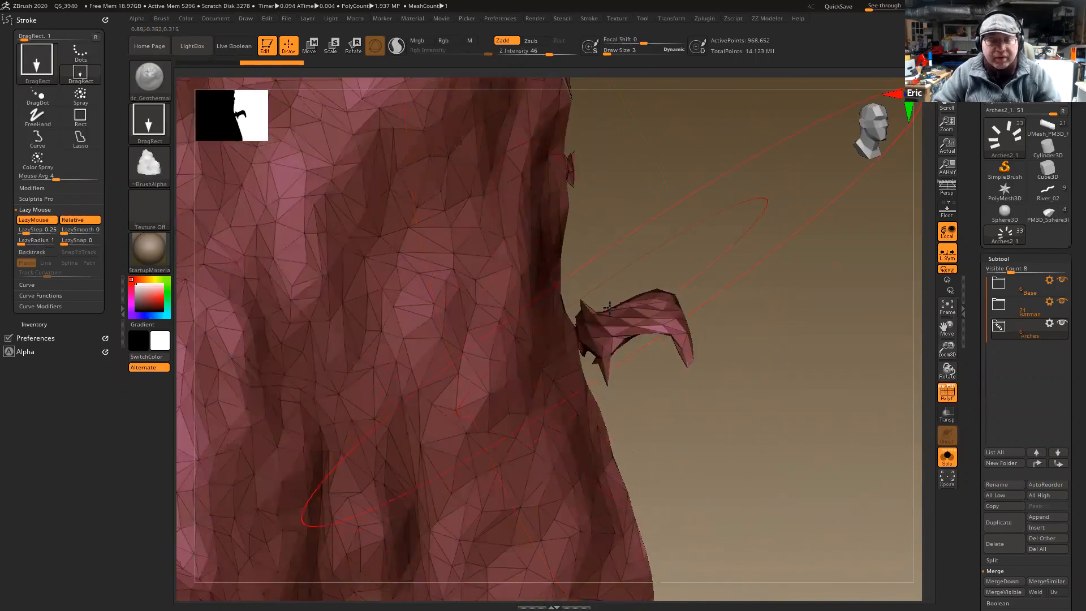
- Activate the ZModeler brush and hide the stray polygons of the hooked spike on the pillar's outer edge
key("b")
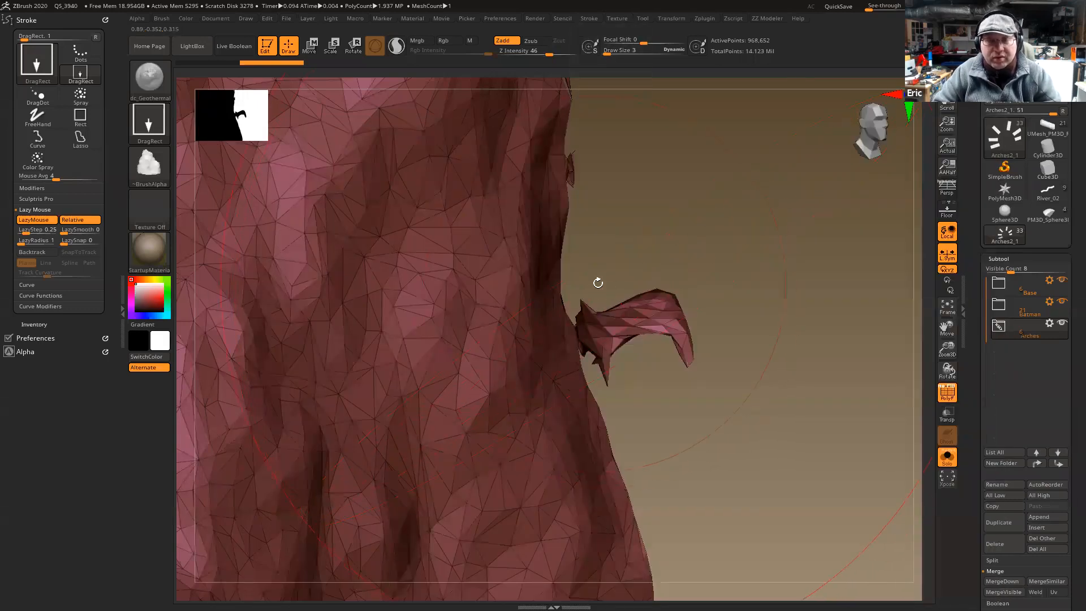
key("b")
key("z")
key("m")
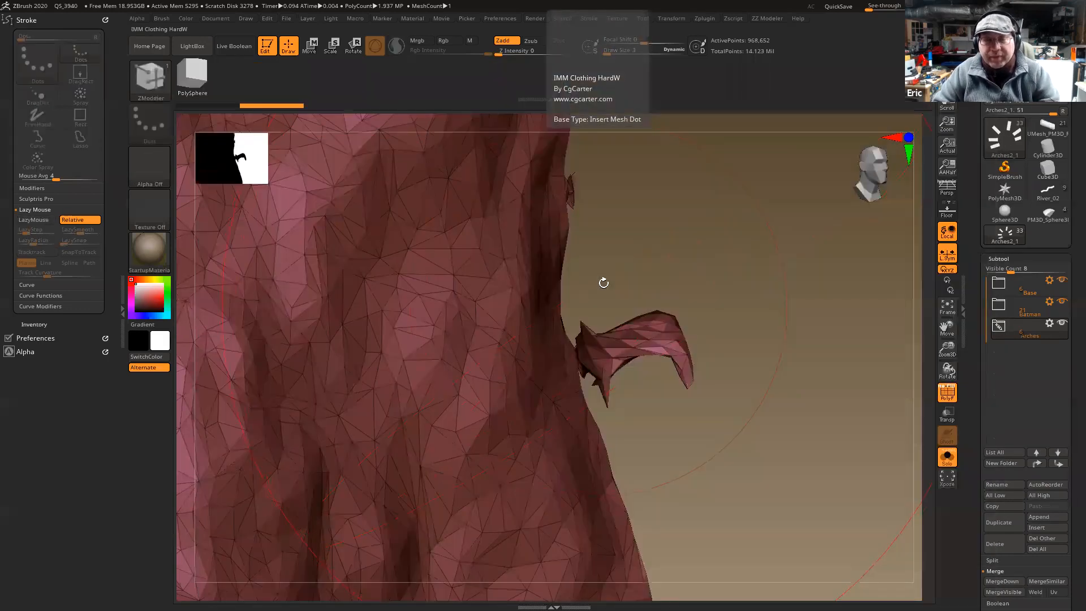
mouse_move(571, 314)
left_mouse_down("ctrl+shift")
mouse_move(710, 367)
mouse_move(614, 404)
mouse_move(585, 391)
left_mouse_up("ctrl+shift")
mouse_move(622, 360)
left_mouse_down("ctrl+shift")
mouse_move(618, 352)
mouse_move(643, 376)
mouse_move(683, 336)
left_mouse_up("ctrl+shift")
left_click_drag(664, 266, 618, 368)
mouse_move(611, 210)
left_mouse_down("alt")
mouse_move(614, 353)
mouse_move(633, 419)
left_mouse_up("alt")
mouse_move(608, 346)
left_mouse_down("ctrl+shift")
mouse_move(631, 368)
mouse_move(641, 328)
mouse_move(636, 338)
left_mouse_up("ctrl+shift")
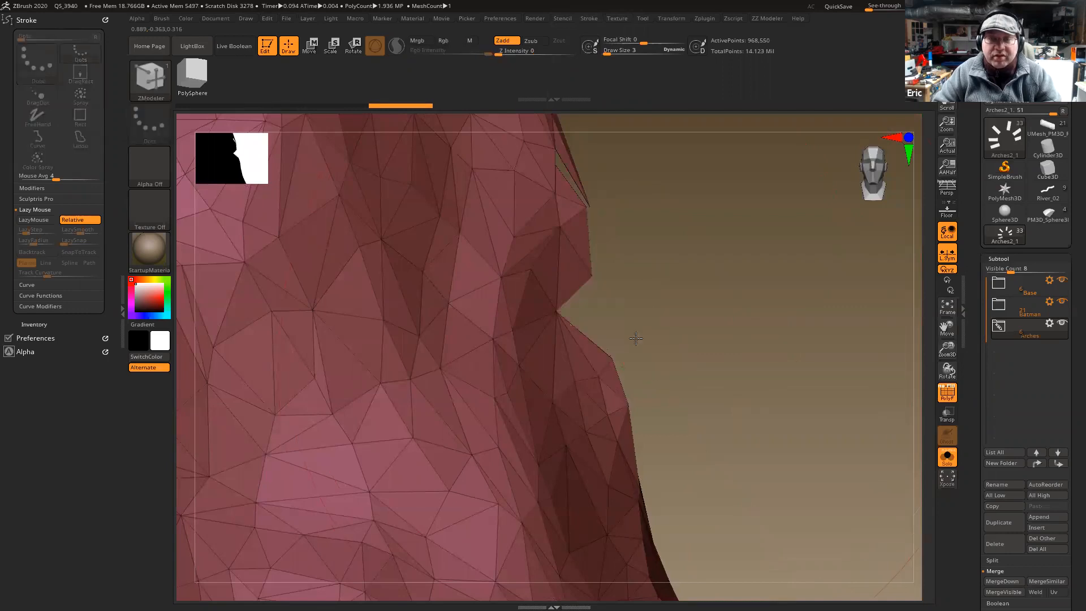
- Hide the remaining loose triangles around the notch and just above it on the pillar's edge
left_click_drag(673, 291, 675, 340, "ctrl+shift")
mouse_move(549, 271)
left_mouse_down("ctrl+shift")
mouse_move(525, 342)
mouse_move(582, 277)
left_mouse_up("ctrl+shift")
left_click_drag(638, 246, 721, 242, "ctrl+shift")
mouse_move(722, 235)
left_mouse_down("ctrl+shift")
mouse_move(697, 257)
mouse_move(682, 228)
mouse_move(759, 254)
mouse_move(702, 233)
left_mouse_up("ctrl+shift")
- Check the pillar's edge from several angles and permanently delete the hidden polygons with Del Hidden
right_click_drag(639, 268, 570, 290)
right_click_drag(593, 244, 617, 316)
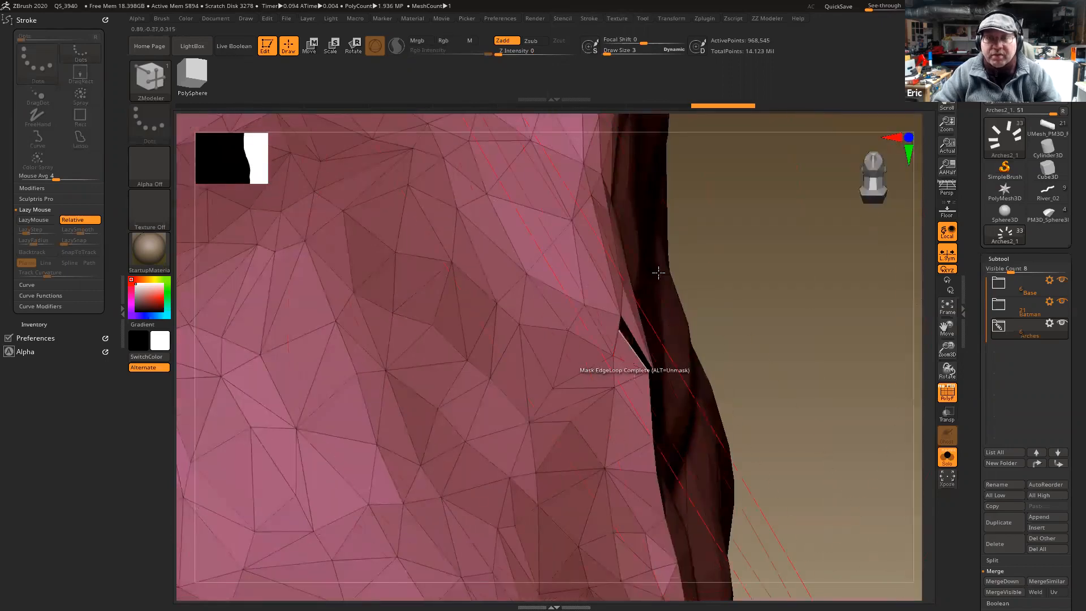
right_click_drag(659, 272, 760, 398)
right_click_drag(686, 395, 726, 394)
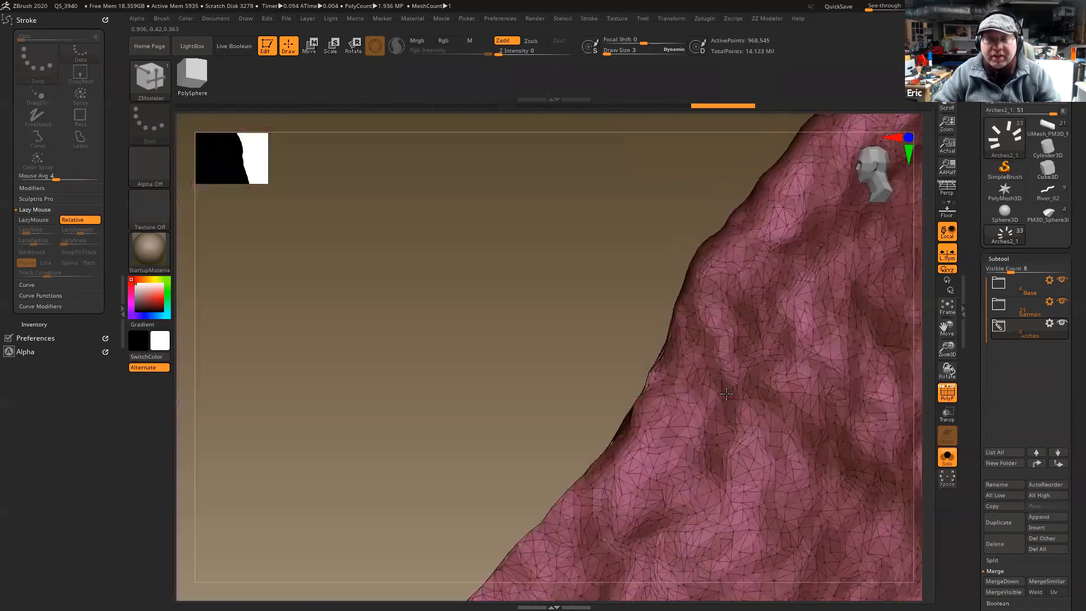
right_click_drag(760, 452, 730, 459)
right_click_drag(666, 290, 665, 258)
key("z")
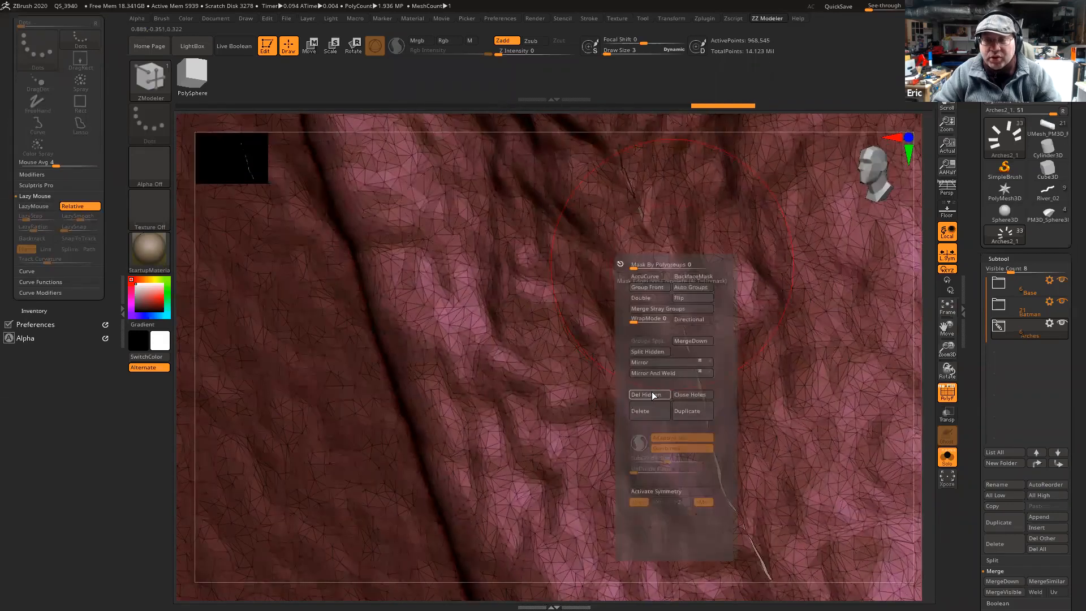
left_click(652, 393)
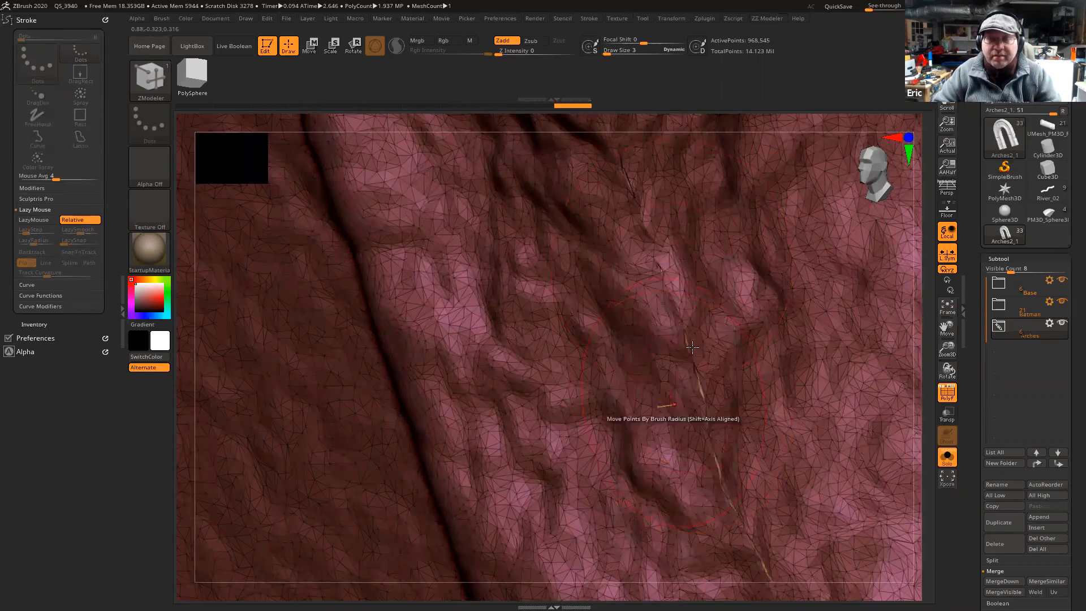
- Inspect the open seam along the pillar's edge with and without the wireframe, and view the whole arch from the front
key("shift+f")
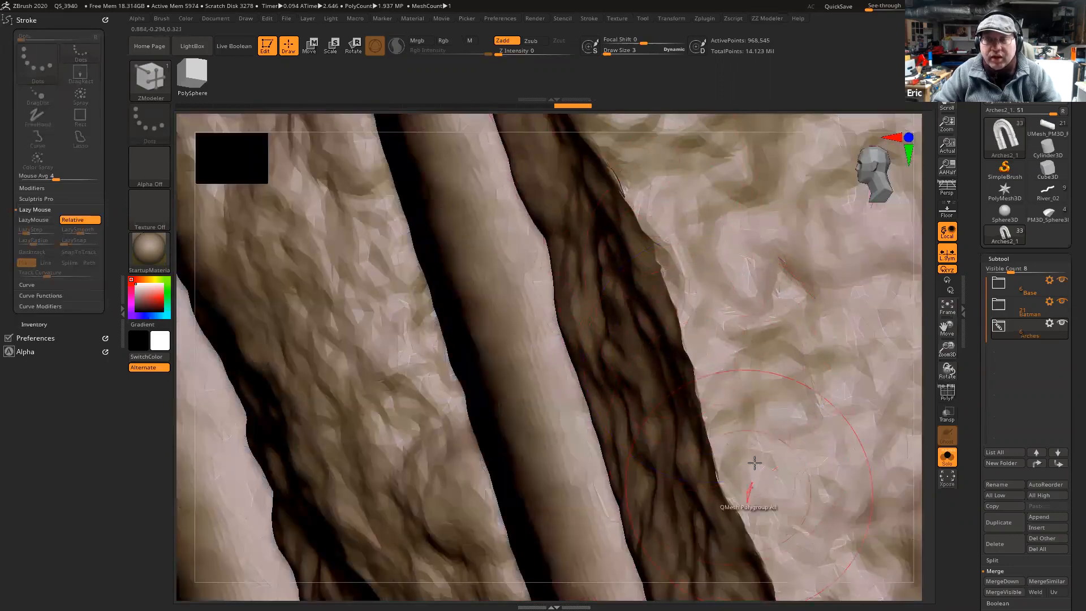
right_click_drag(786, 446, 783, 435, "shift")
key("shift+f")
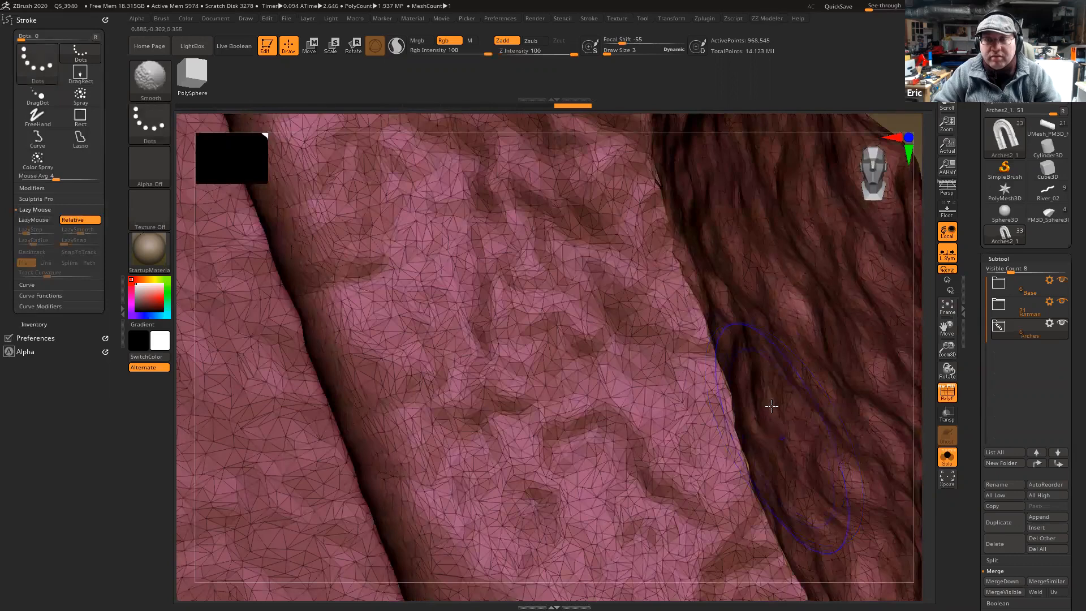
key("shift+f")
right_click_drag(687, 277, 667, 270)
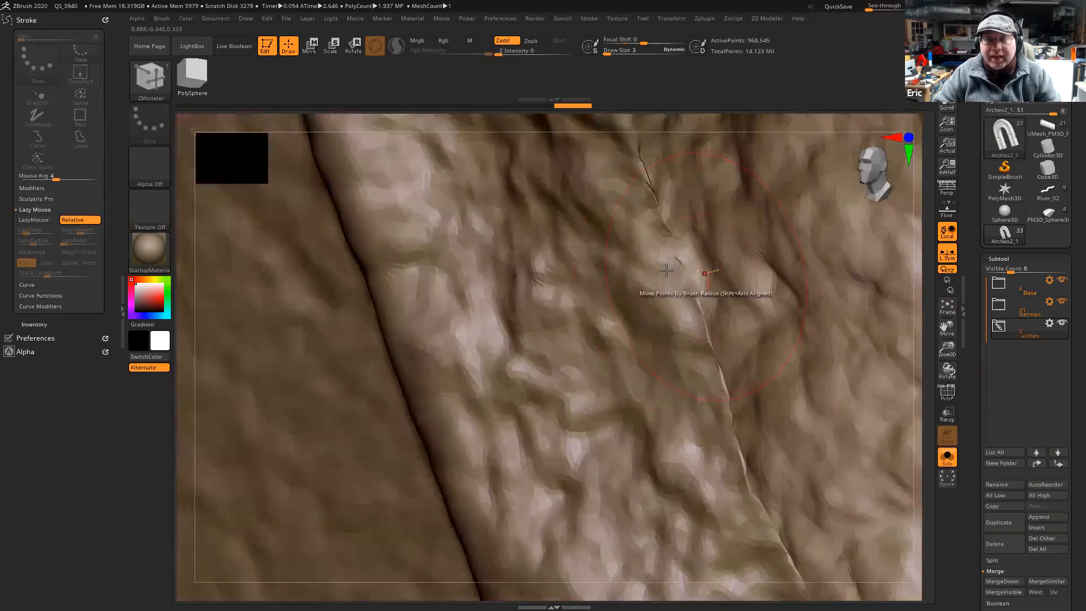
right_click_drag(698, 319, 752, 500, "ctrl")
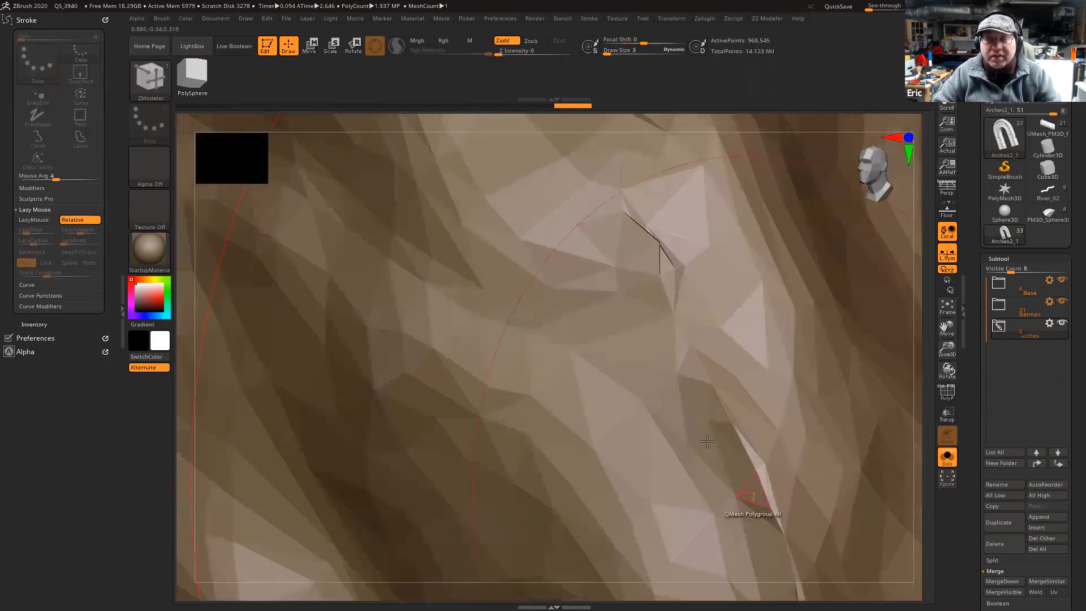
mouse_move(675, 417)
right_mouse_down()
mouse_move(741, 365)
mouse_move(714, 358)
right_mouse_up()
right_click_drag(617, 304, 461, 309)
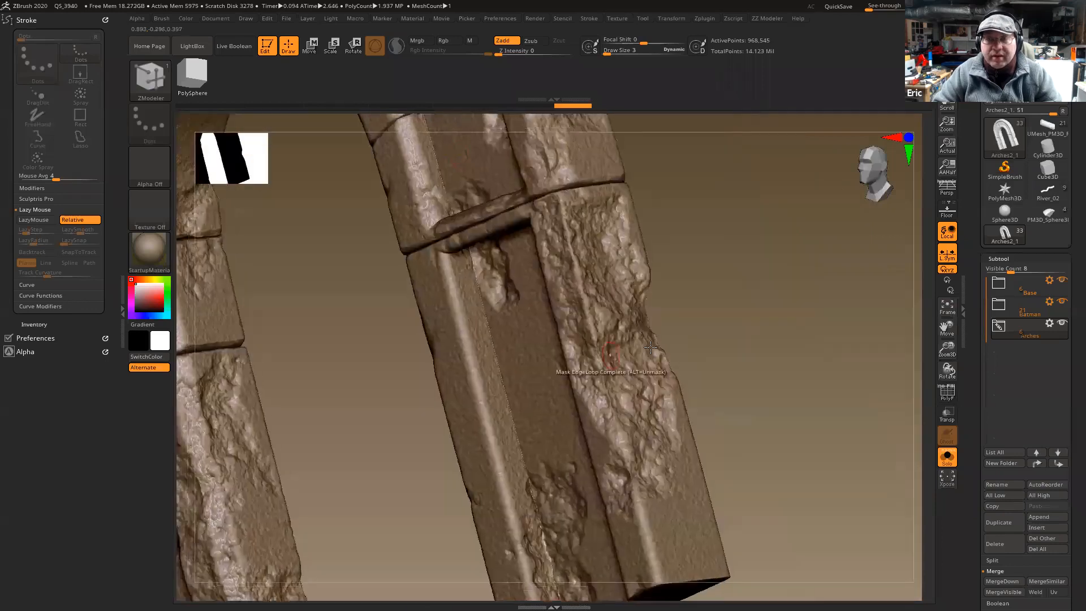
key("f")
right_click_drag(745, 462, 796, 426, "shift")
left_click_drag(776, 431, 775, 426)
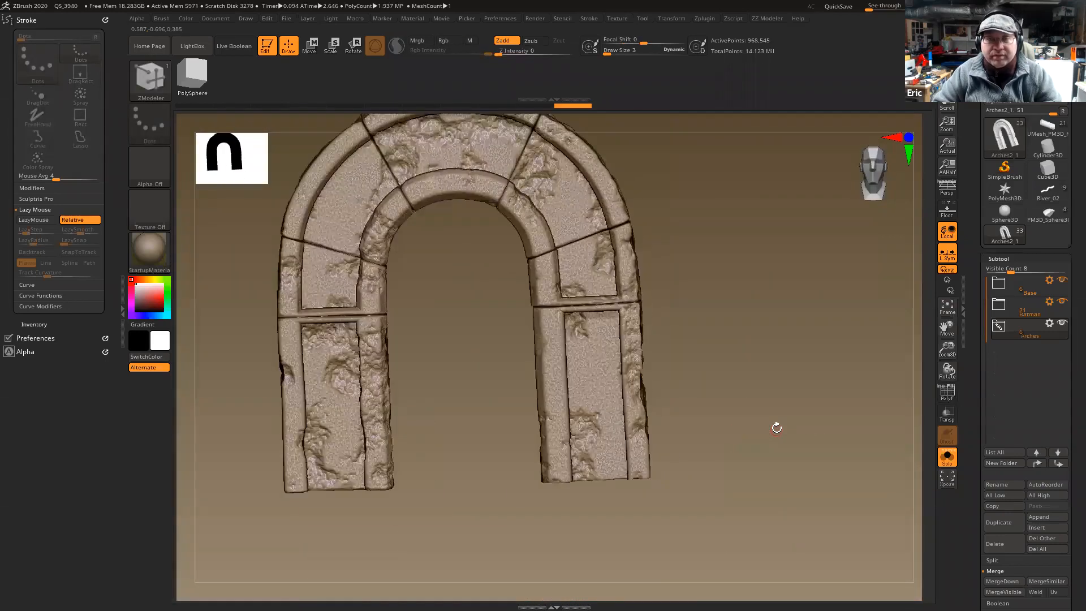
- Isolate the Cape subtool and examine its leather-like surface texture near the shoulder, with and without the wireframe
key("alt+shift+s")
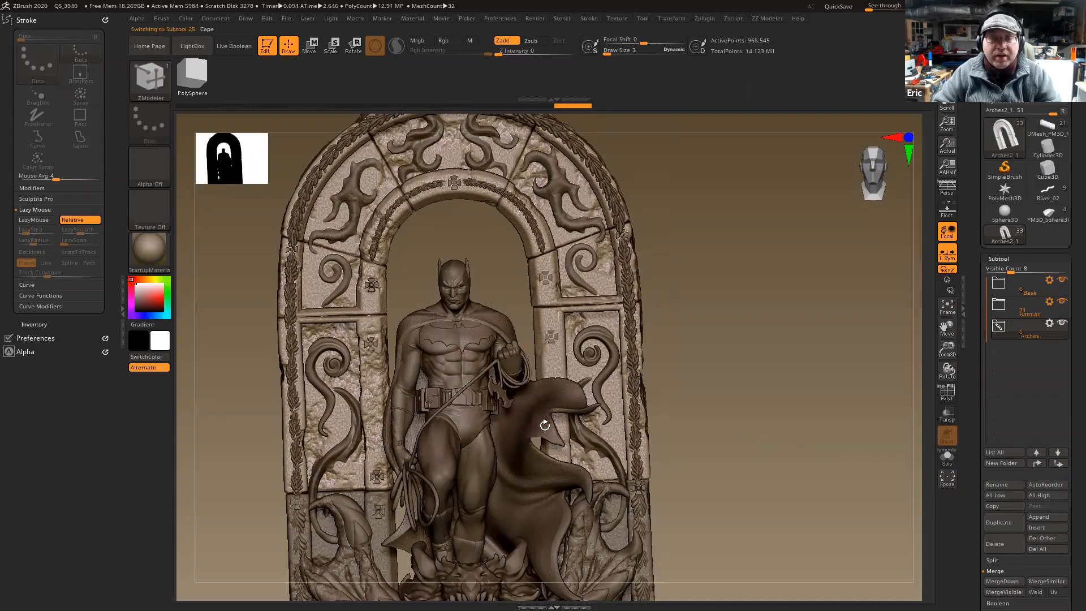
key("alt+shift+s")
right_click_drag(558, 403, 605, 359, "alt")
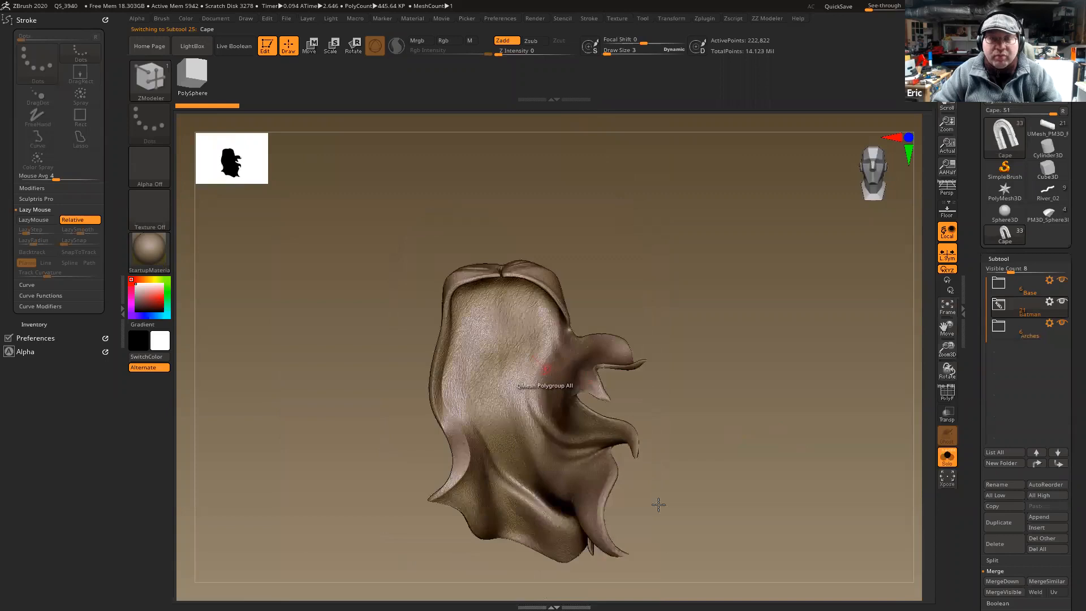
right_click_drag(658, 505, 685, 555, "ctrl")
right_click_drag(517, 317, 711, 487, "alt")
right_click_drag(482, 346, 552, 317)
key("shift+f")
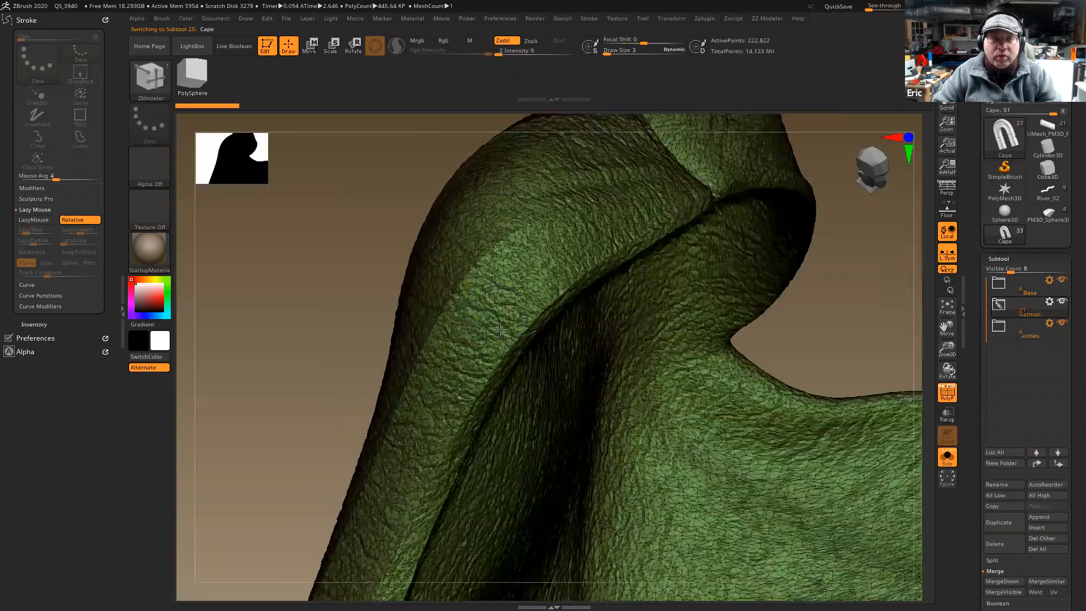
right_click_drag(540, 262, 522, 277, "ctrl")
key("shift+f")
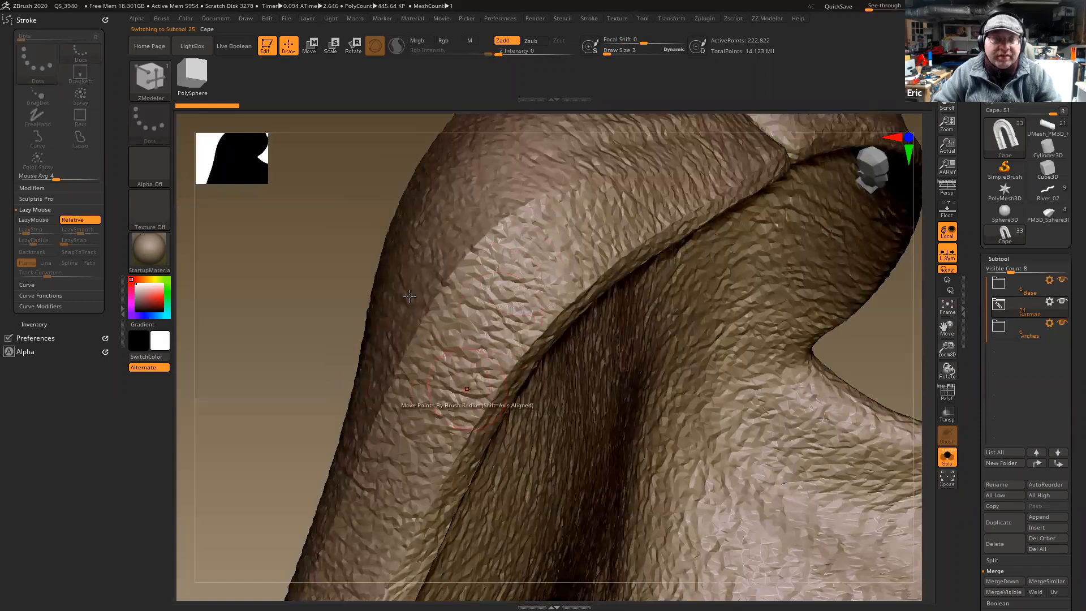
right_click_drag(409, 296, 421, 243, "ctrl")
right_click_drag(705, 316, 732, 225)
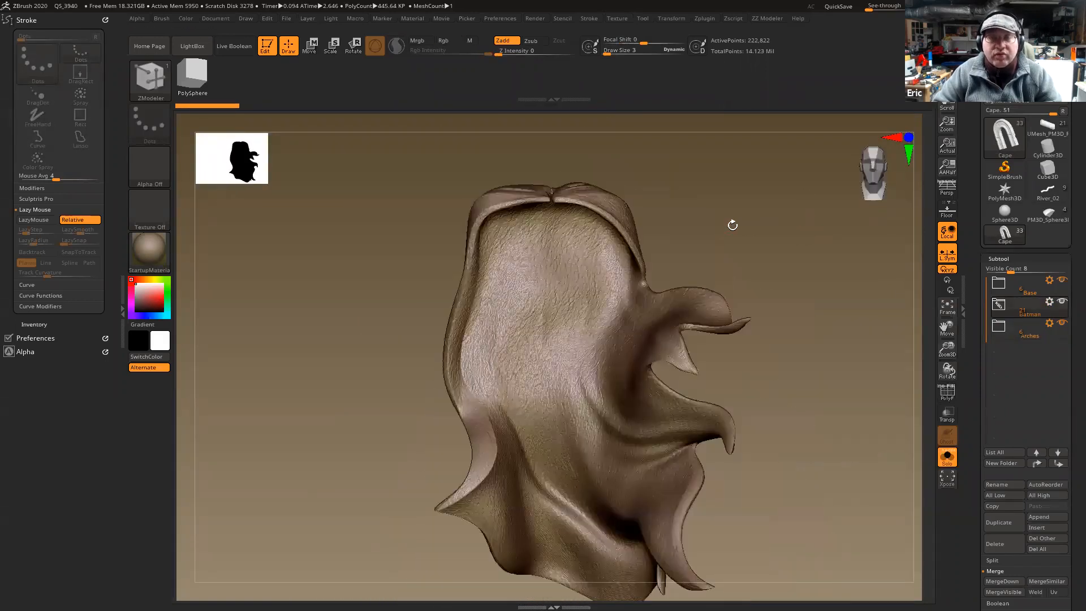
- Bring back the full statue, make the Batbod body subtool active and view it in isolation
key("alt+s")
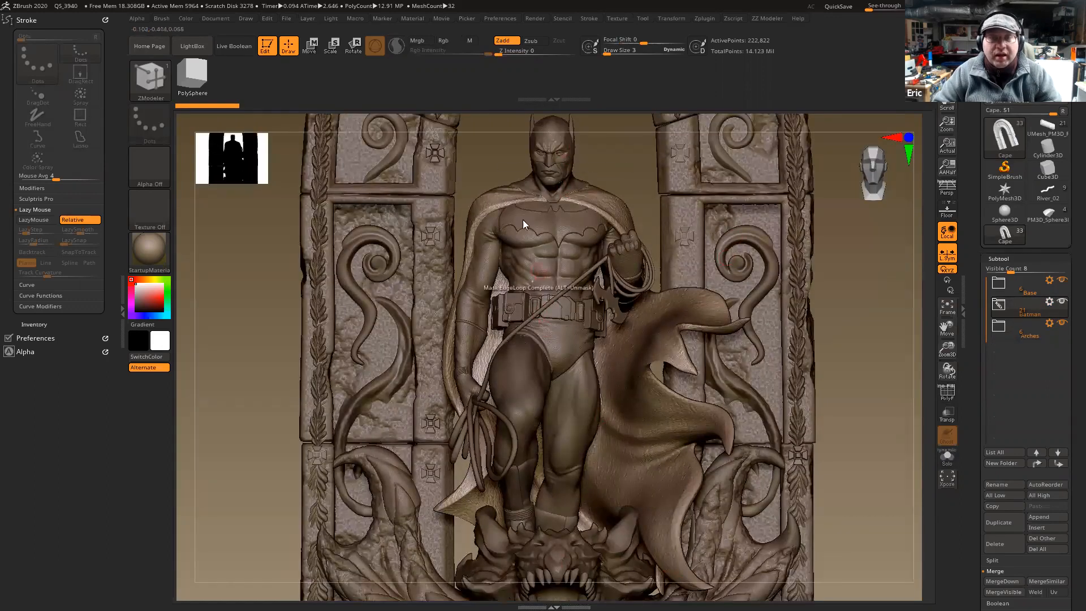
right_click_drag(513, 249, 496, 181)
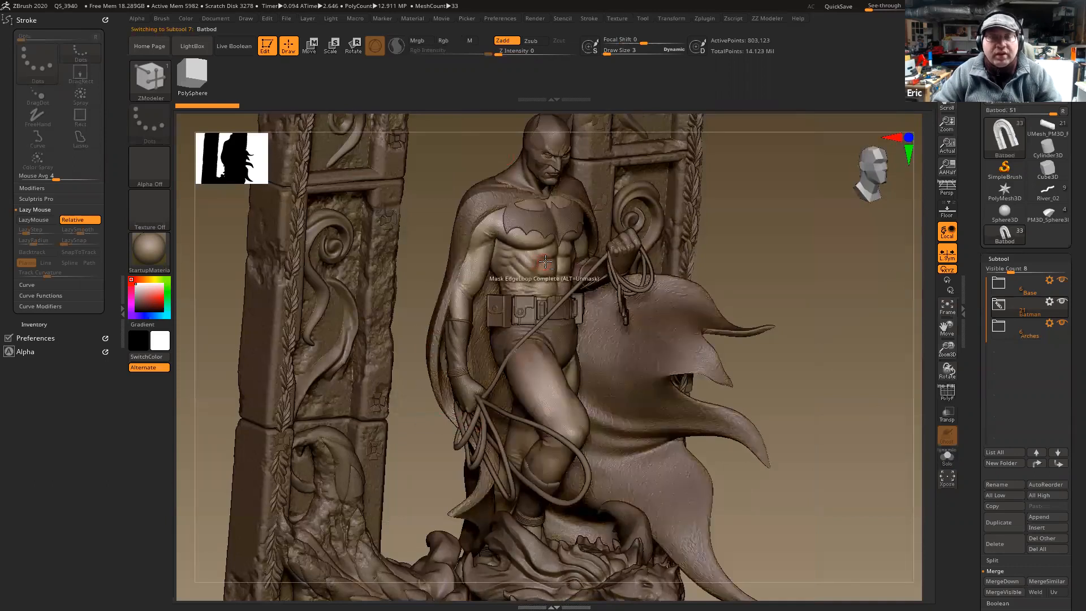
key("alt+s")
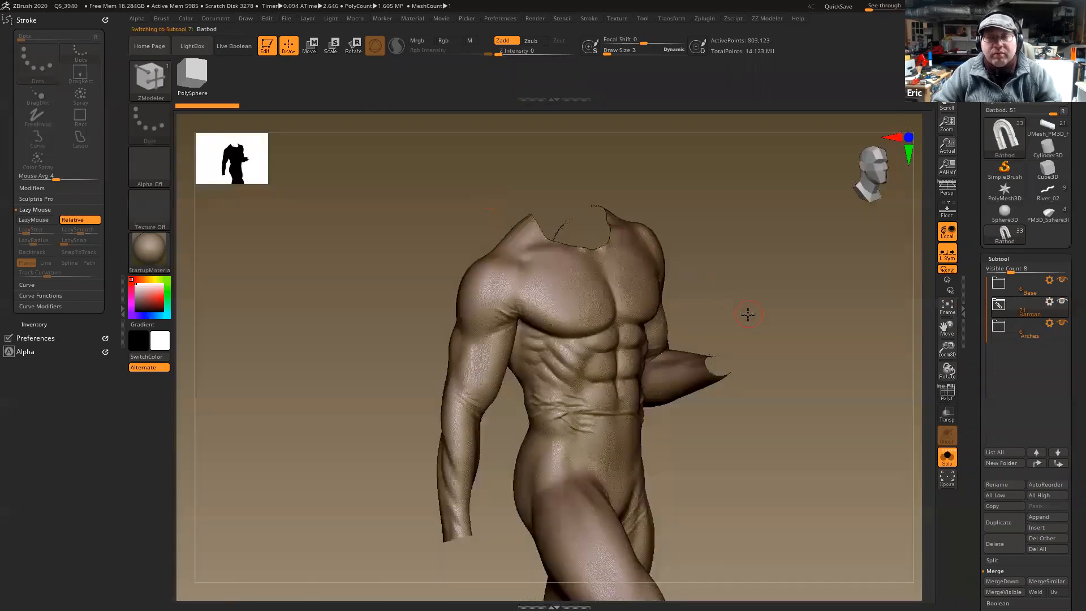
left_click_drag(747, 314, 728, 460)
- Compare the full statue with the isolated body, and examine the chest's skin texture and mesh density with the wireframe displayed
key("alt+s")
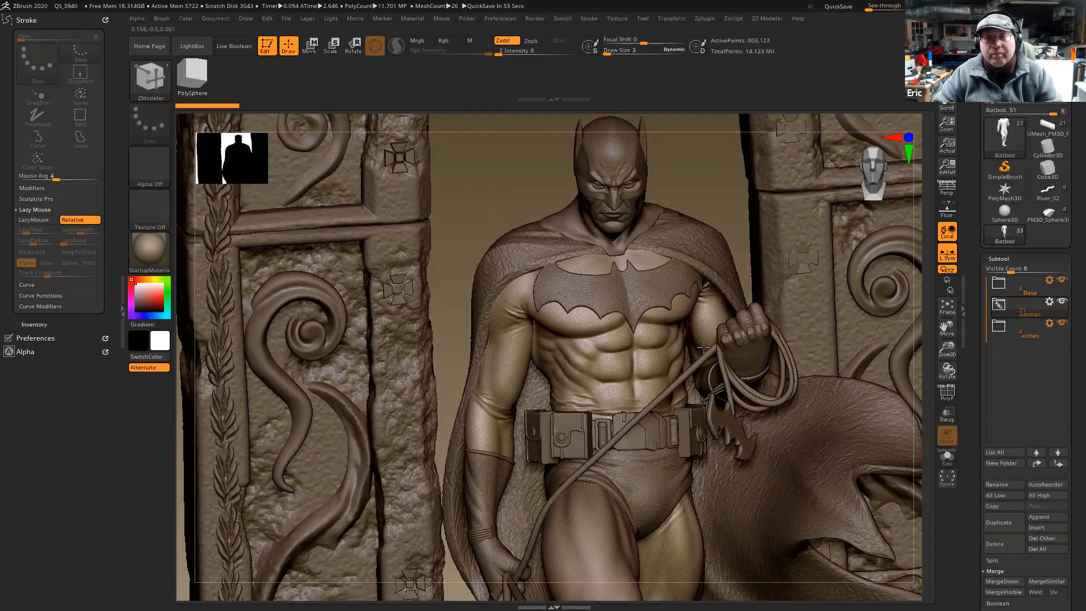
right_click_drag(704, 347, 741, 390)
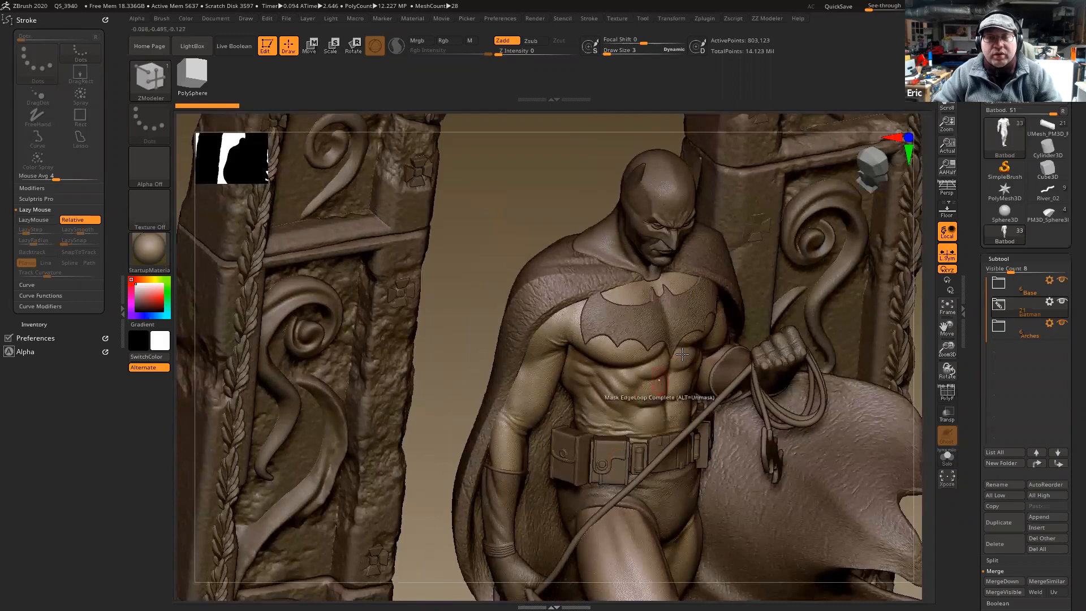
key("alt+s")
right_click_drag(645, 394, 617, 362)
key("shift+f")
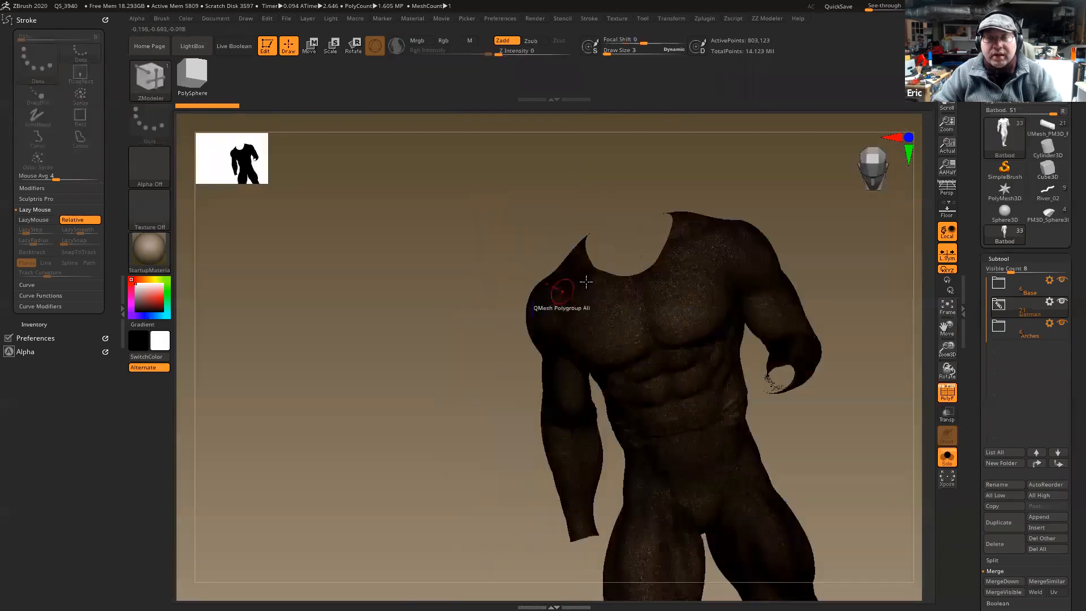
right_click_drag(695, 316, 531, 371)
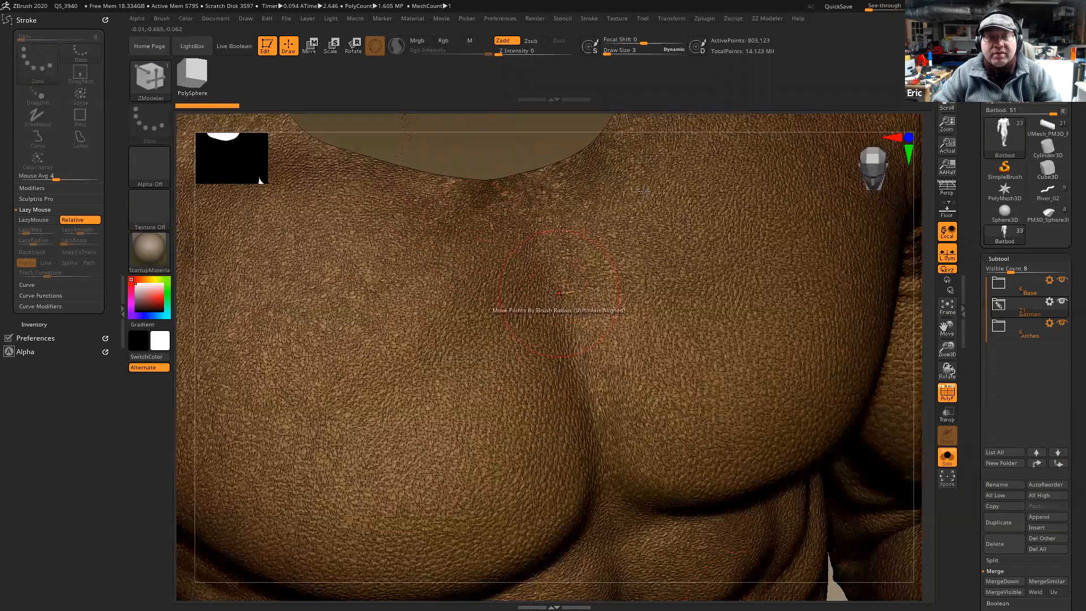
right_click_drag(643, 191, 616, 272)
right_click_drag(444, 148, 608, 141, "ctrl")
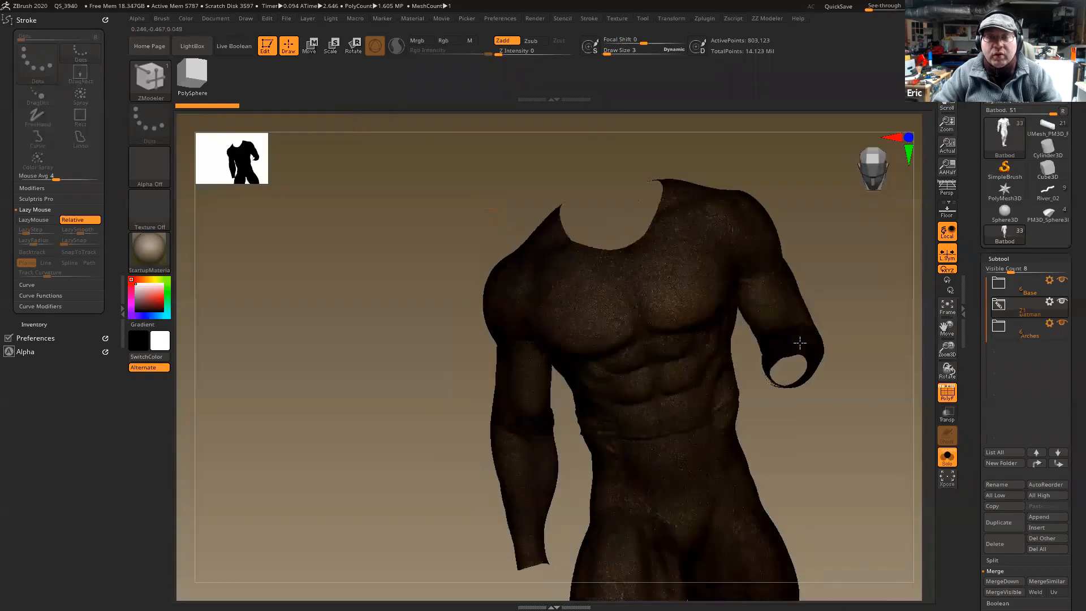
right_click_drag(800, 345, 860, 286)
key("f")
key("shift+f")
right_click_drag(815, 359, 802, 334, "shift")
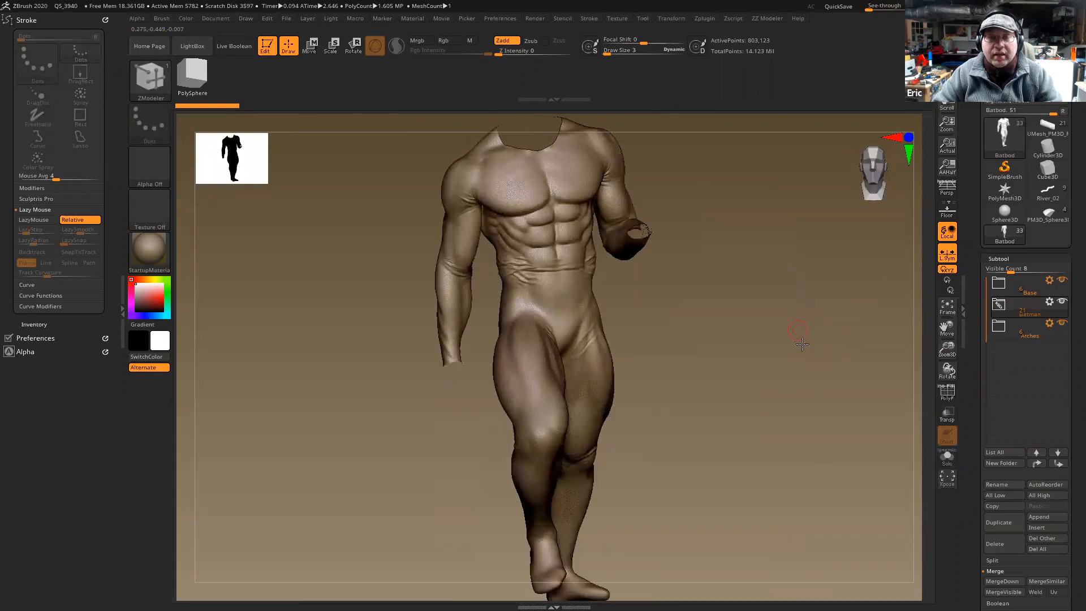
- Compare the full statue with the isolated body subtool from the front, three-quarter and side views
key("alt+s")
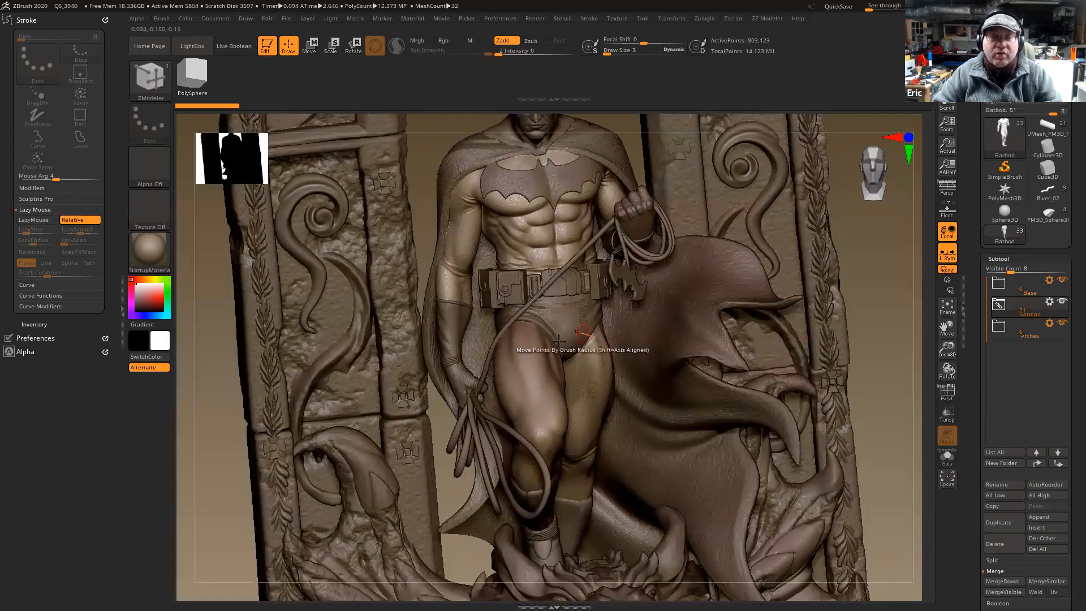
mouse_move(548, 342)
right_mouse_down()
mouse_move(538, 377)
mouse_move(557, 396)
right_mouse_up()
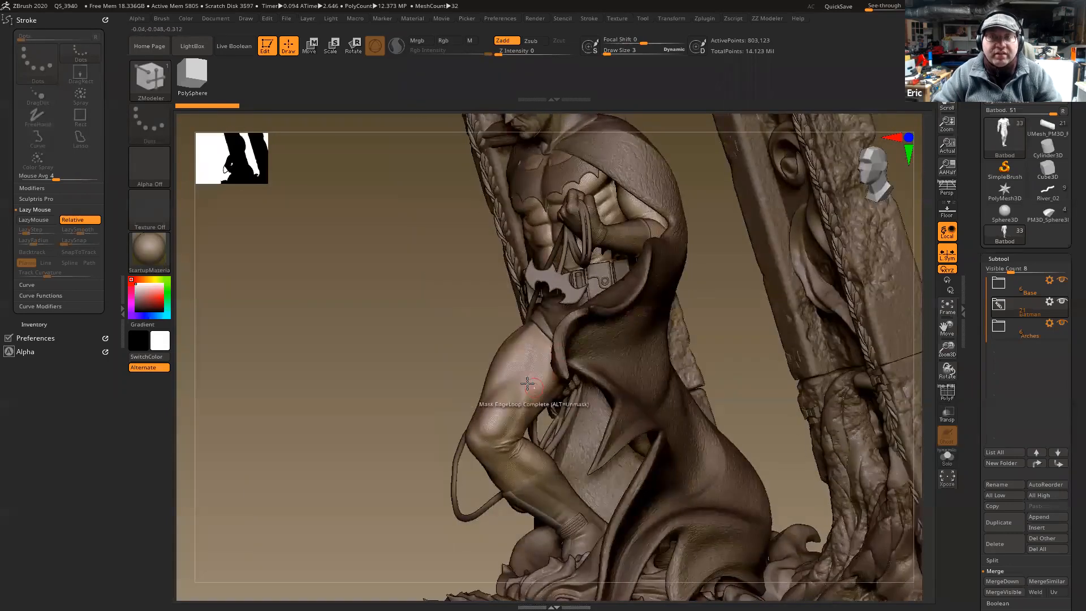
key("alt+s")
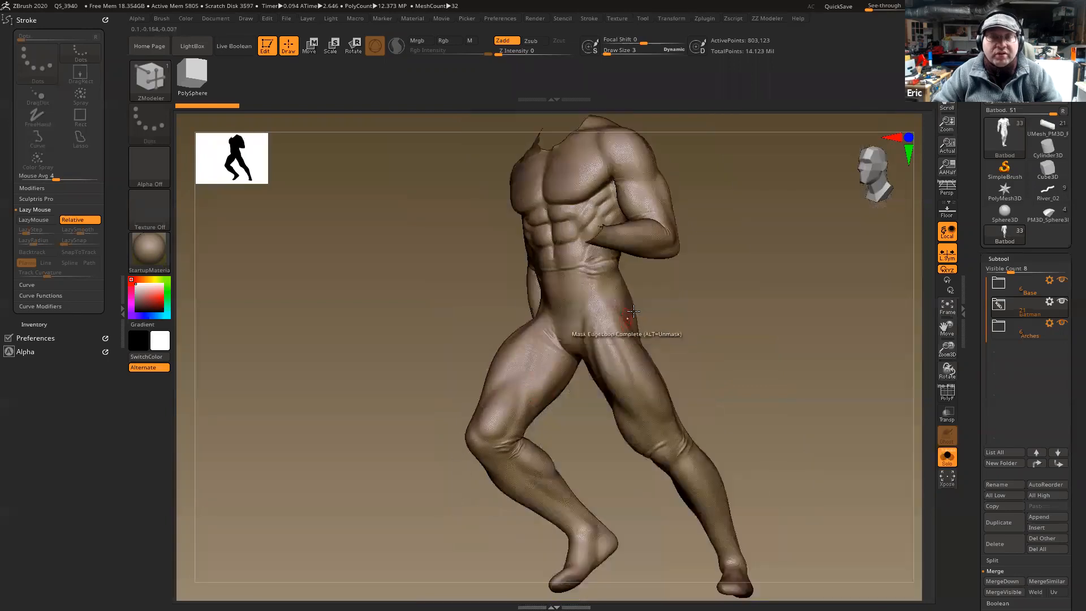
right_click_drag(622, 283, 670, 410, "ctrl")
key("alt+s")
key("alt+s")
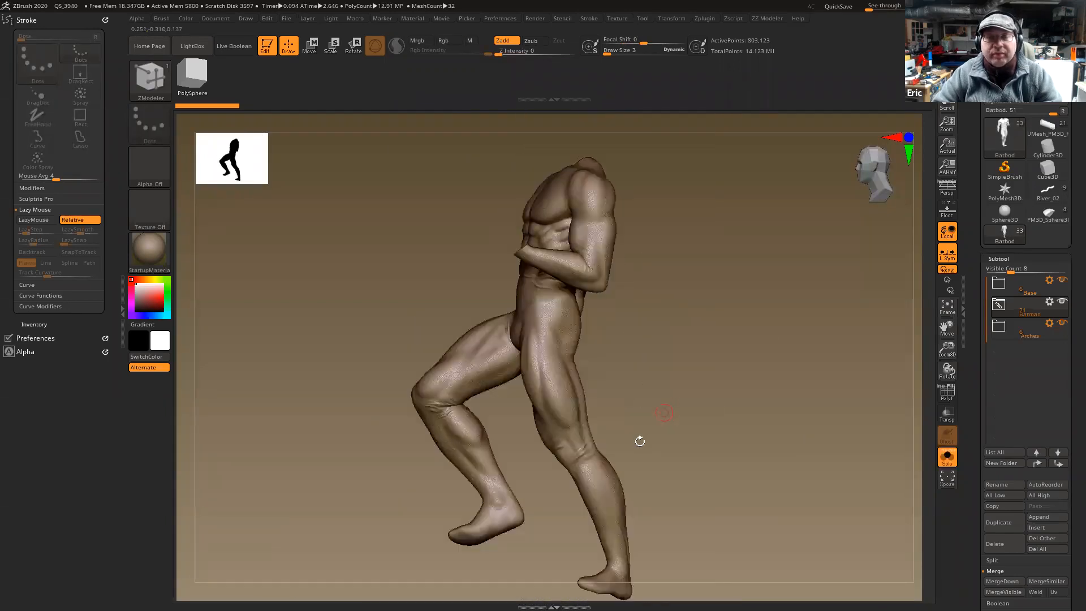
right_click_drag(631, 492, 710, 455, "ctrl")
key("alt+s")
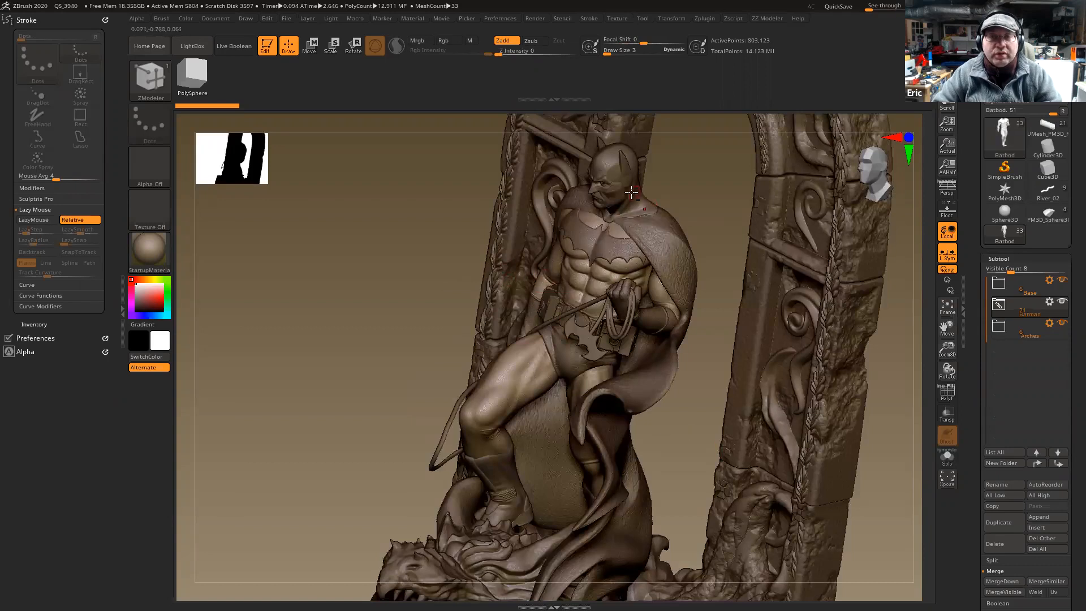
- Make the BatCowl subtool active, isolate it and inspect its face opening up close with and without the wireframe
key("alt+s")
right_click_drag(645, 202, 510, 312, "shift")
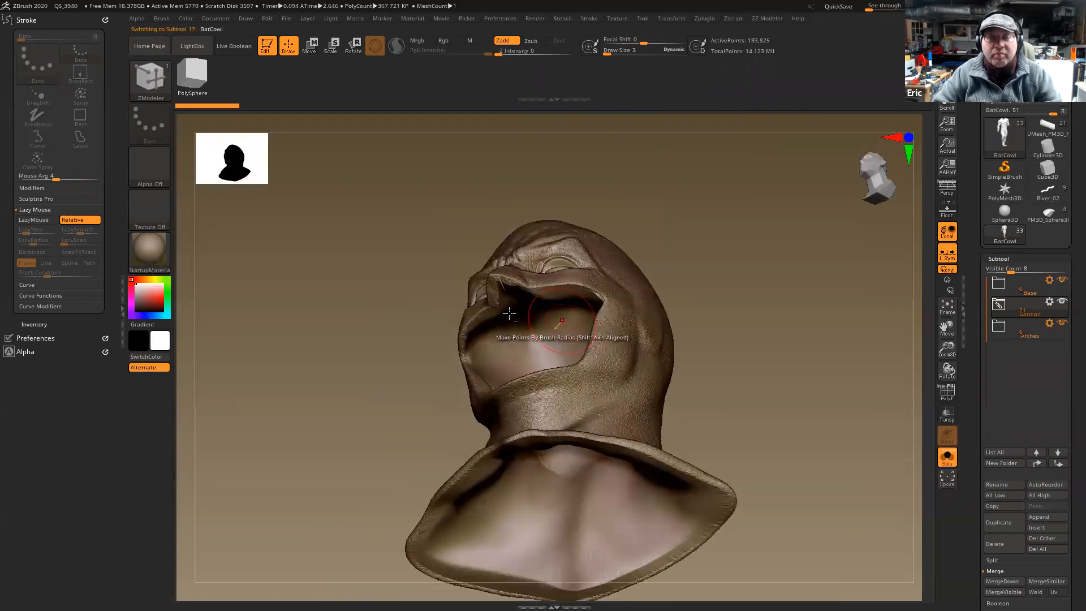
right_click_drag(535, 371, 539, 396, "ctrl")
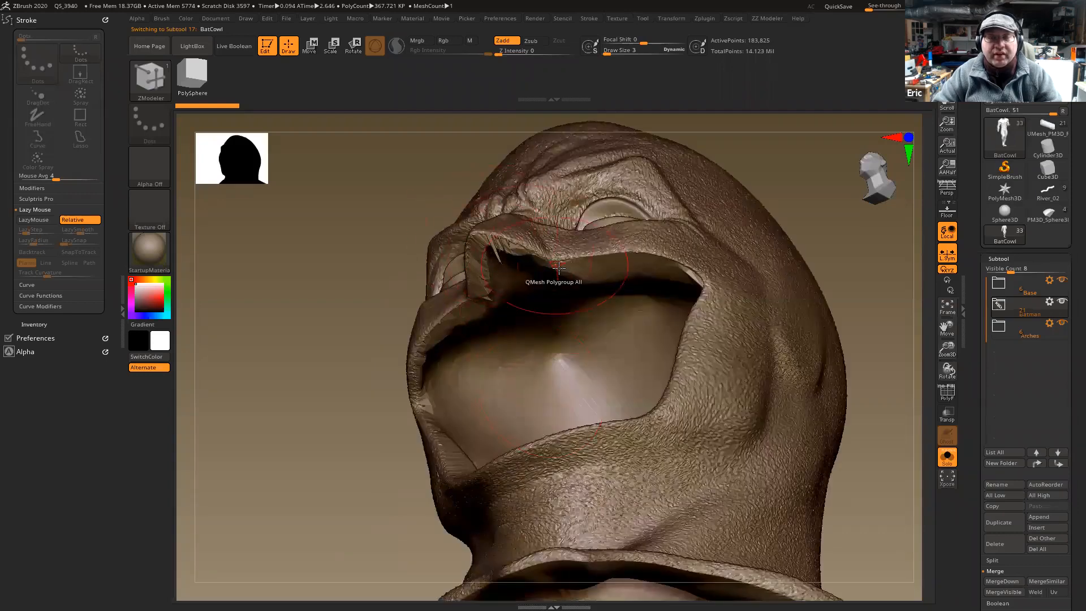
right_click_drag(514, 327, 558, 343)
key("shift+f")
key("shift+f")
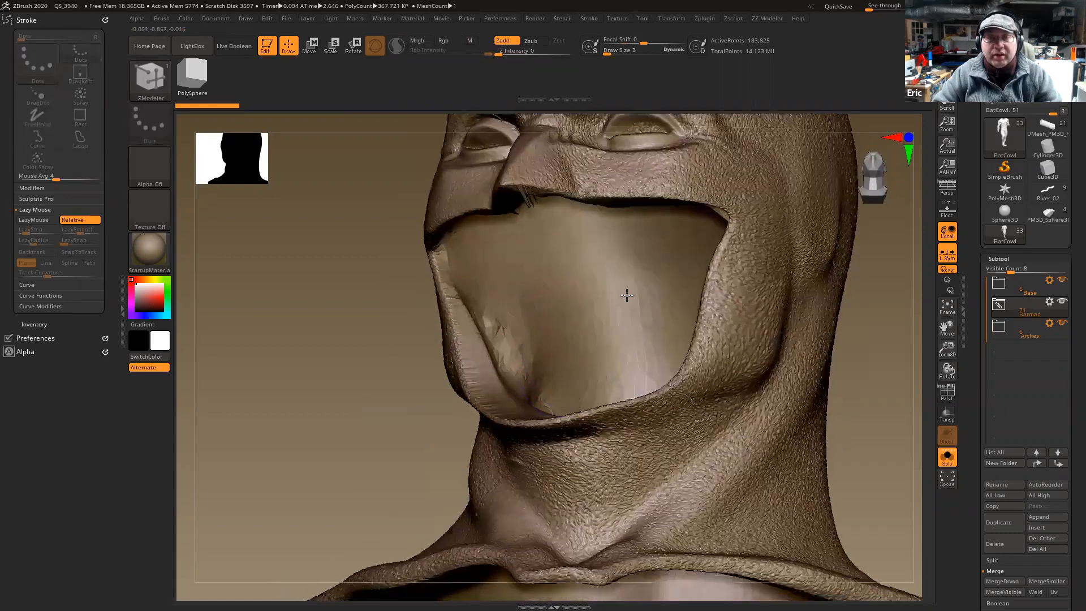
right_click_drag(627, 295, 607, 305)
key("alt+s")
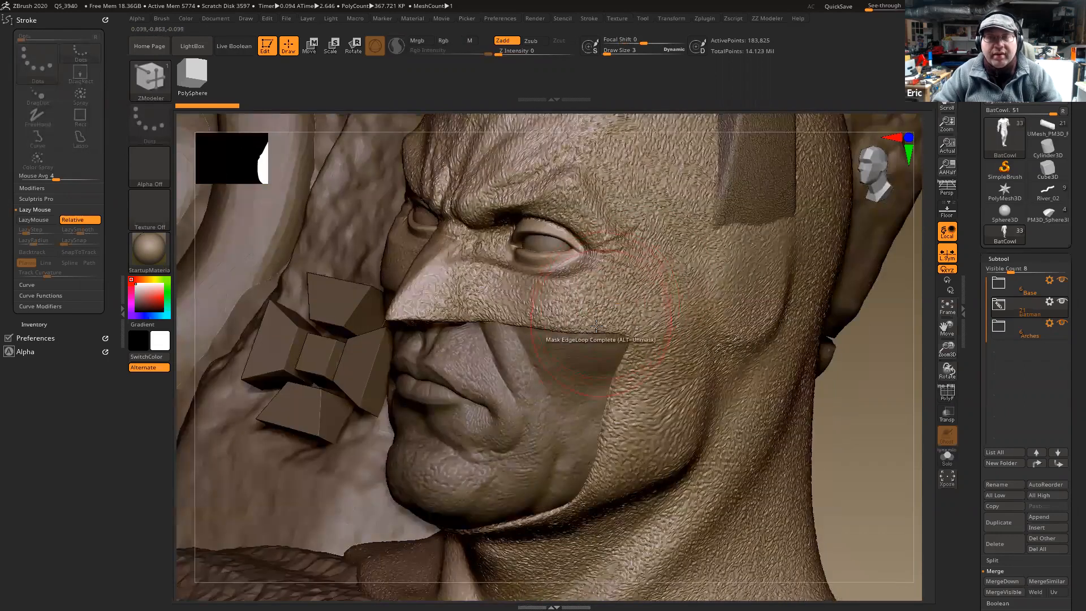
- Compare the isolated cowl with the complete statue from several angles, including the side view
key("alt+s")
right_click_drag(463, 288, 571, 397)
right_click_drag(539, 365, 552, 475)
key("alt+s")
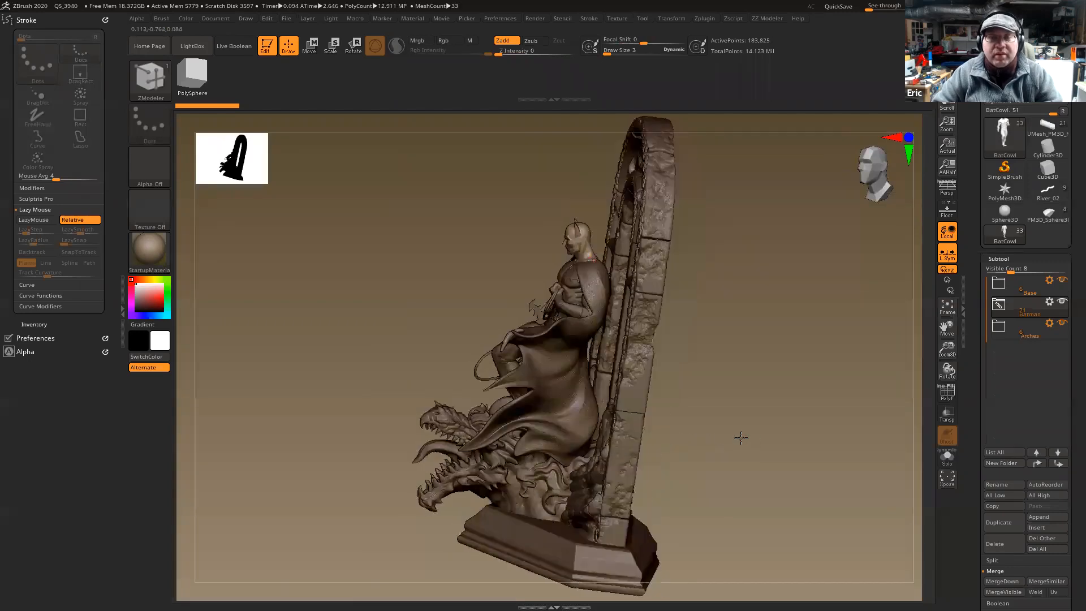
key("alt+s")
right_click_drag(736, 414, 682, 526, "alt")
right_click_drag(682, 526, 711, 563, "ctrl")
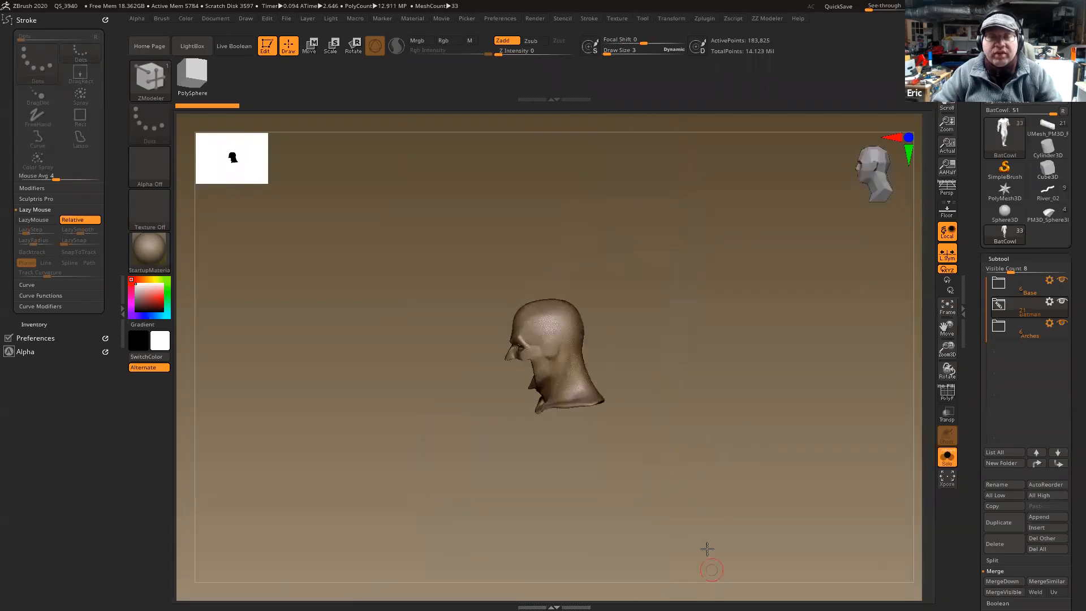
key("alt+s")
right_click_drag(602, 453, 624, 480)
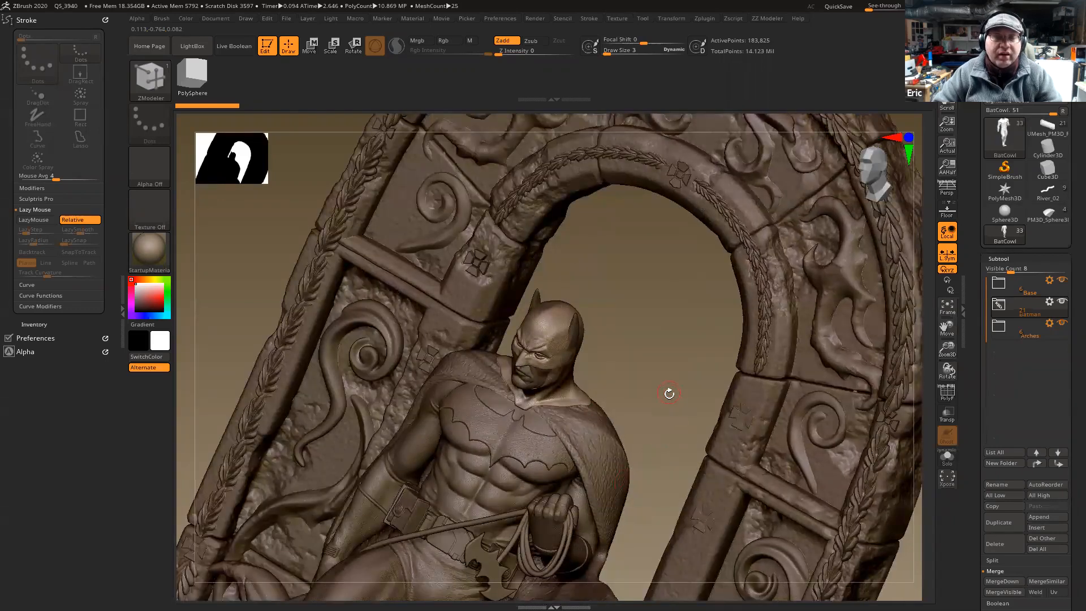
- Make the BatSymbol chest emblem the active subtool and view it in isolation from several angles
right_click_drag(683, 438, 697, 466)
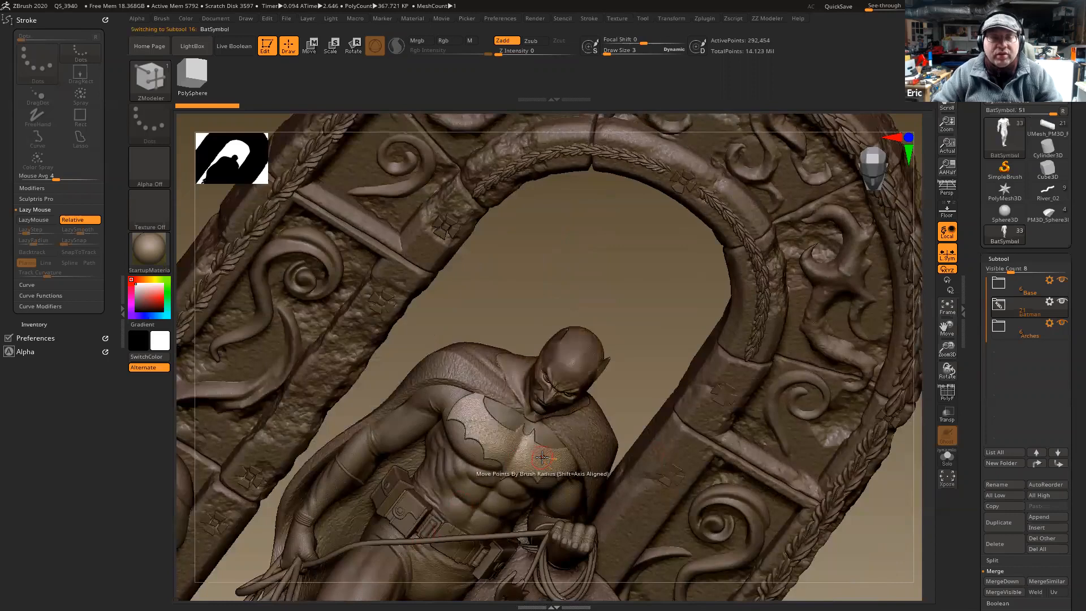
key("alt+shift+s")
right_click_drag(541, 456, 567, 381)
right_click_drag(640, 344, 608, 402)
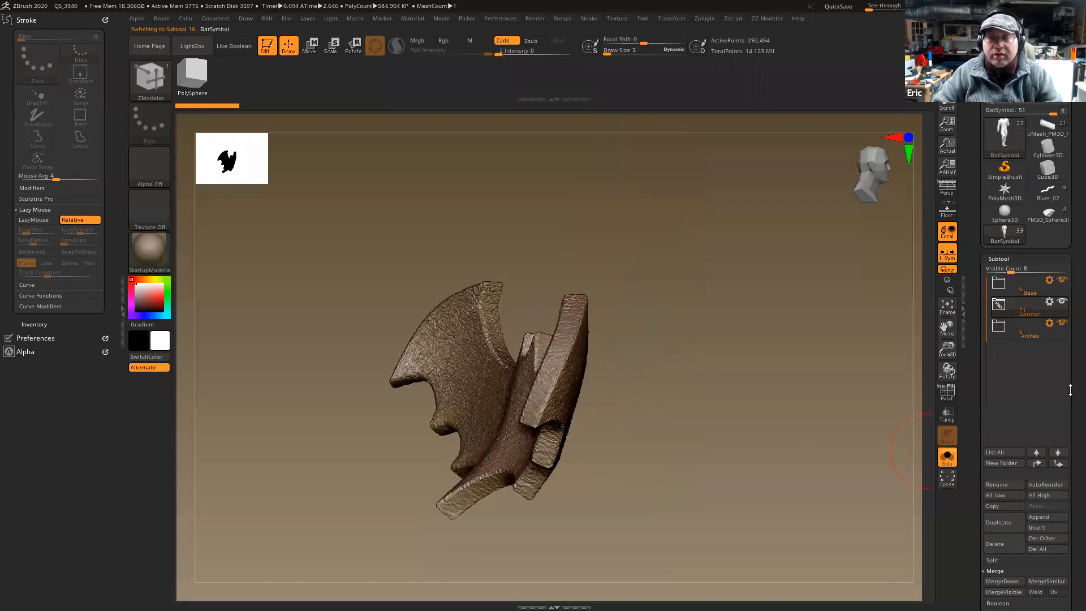
- Turn on ghost transparency and examine how the chest emblem fits the body, alternating between the isolated emblem and the full statue
left_click(953, 417)
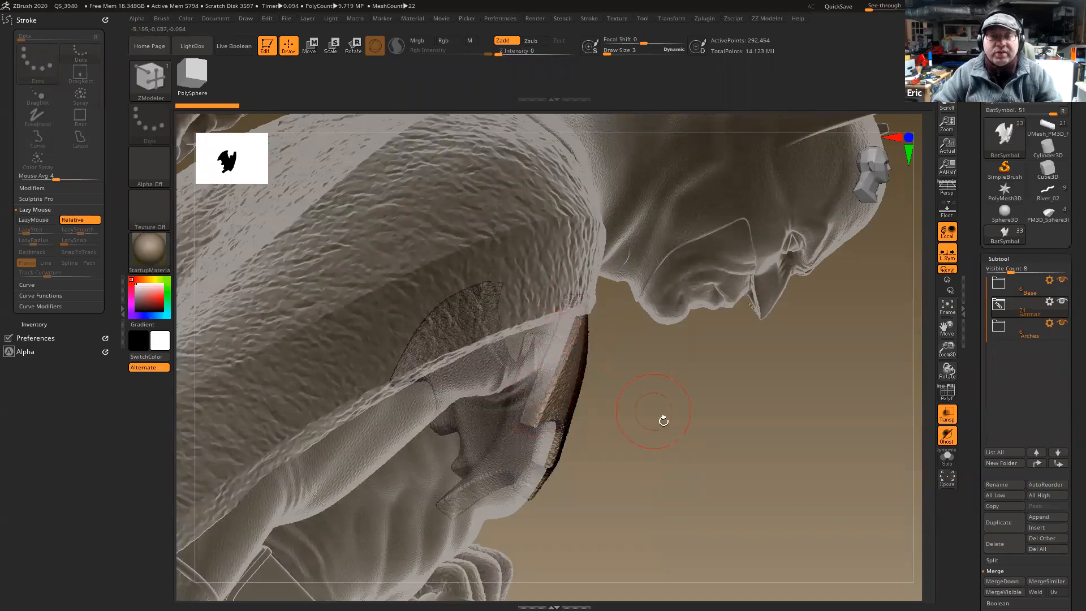
left_click_drag(679, 428, 627, 396)
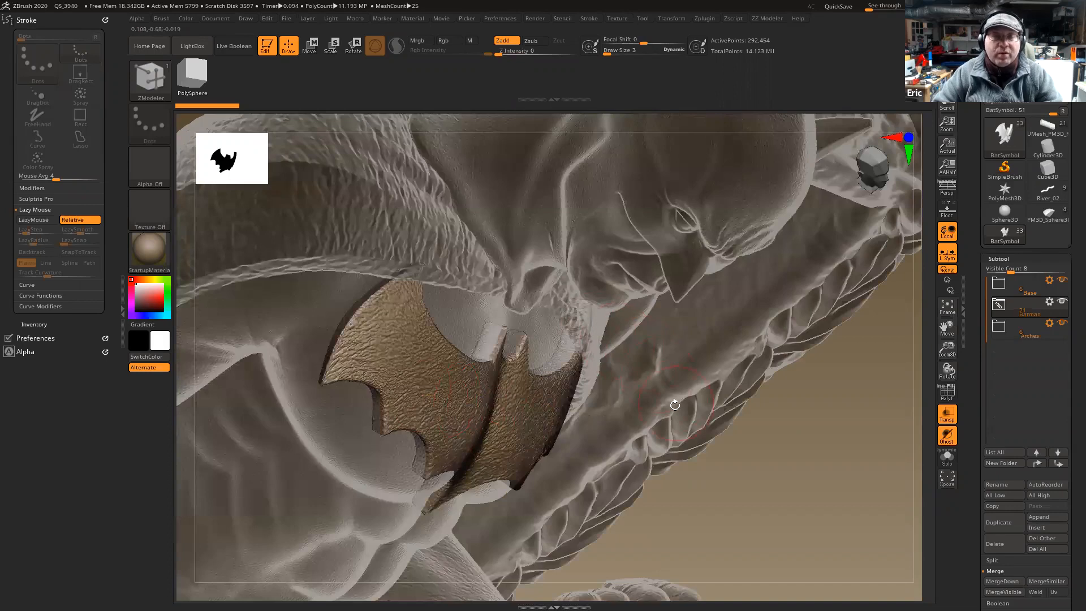
key("ctrl+shift+s")
left_click_drag(604, 414, 774, 368)
key("ctrl+shift+s")
key("ctrl+shift+s")
key("ctrl+shift+s")
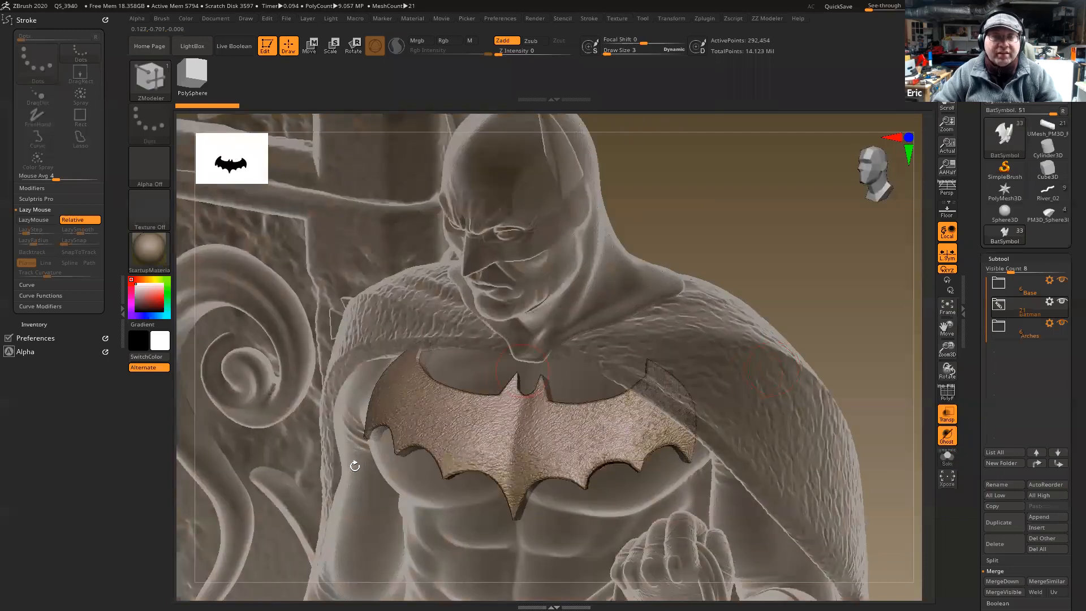
key("ctrl+shift+s")
left_click_drag(728, 399, 641, 294)
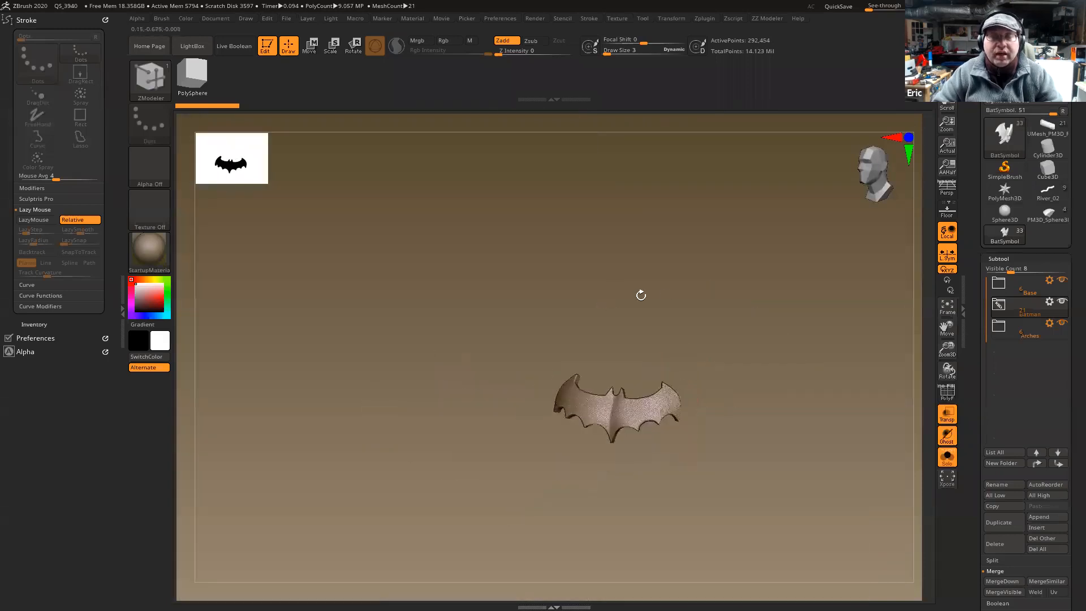
key("ctrl+shift+s")
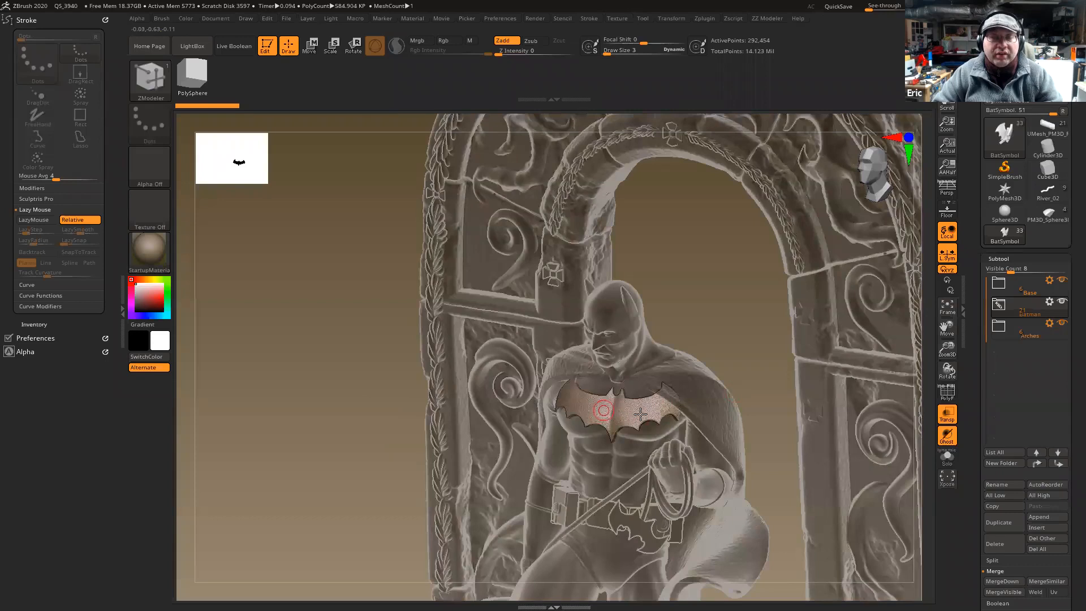
left_click_drag(640, 414, 514, 415)
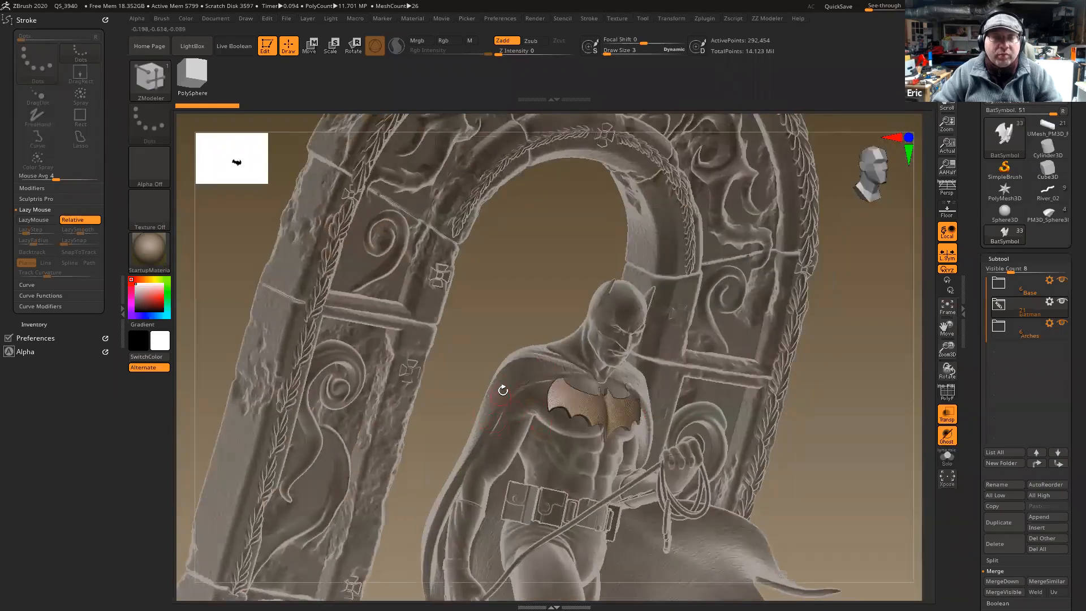
- Make the Cape subtool active and compare it in isolation with its fit around the ghosted statue
left_click(507, 388, "alt")
key("ctrl+shift+s")
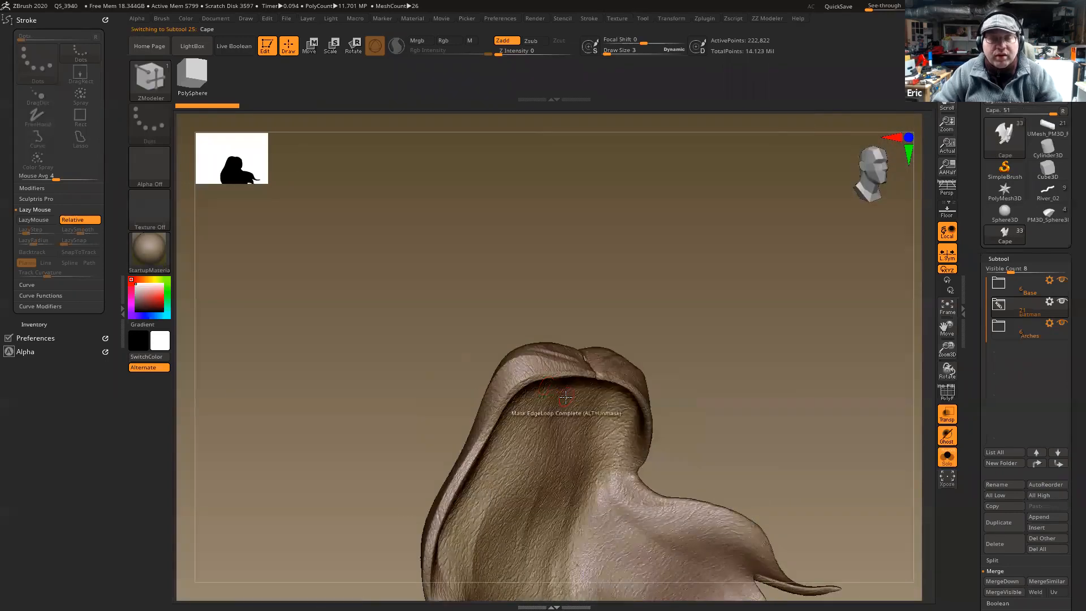
left_click_drag(559, 307, 560, 325)
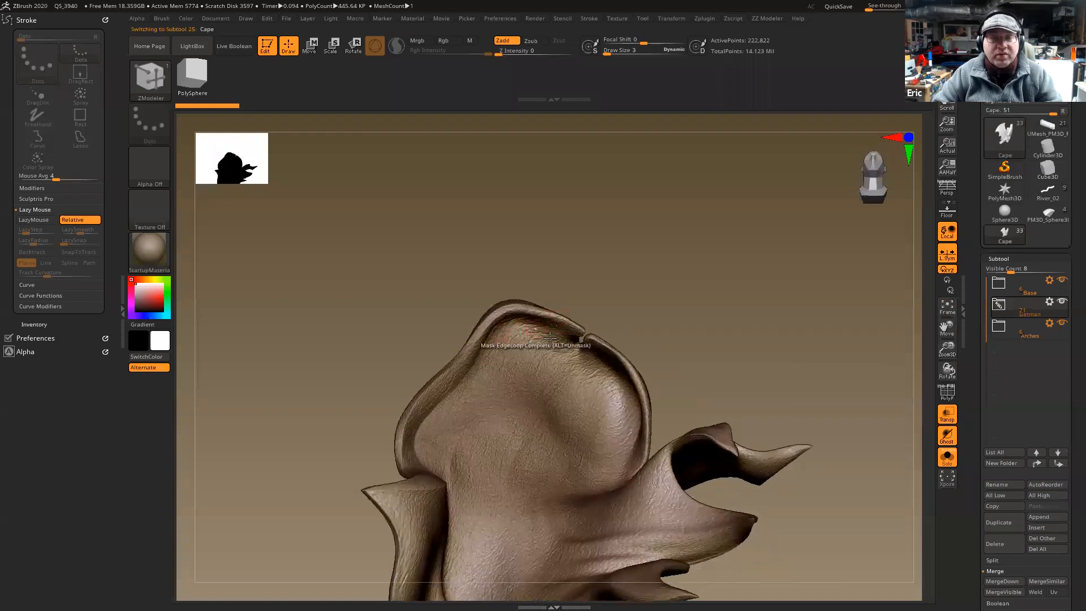
left_click_drag(639, 407, 638, 399)
key("ctrl+shift+s")
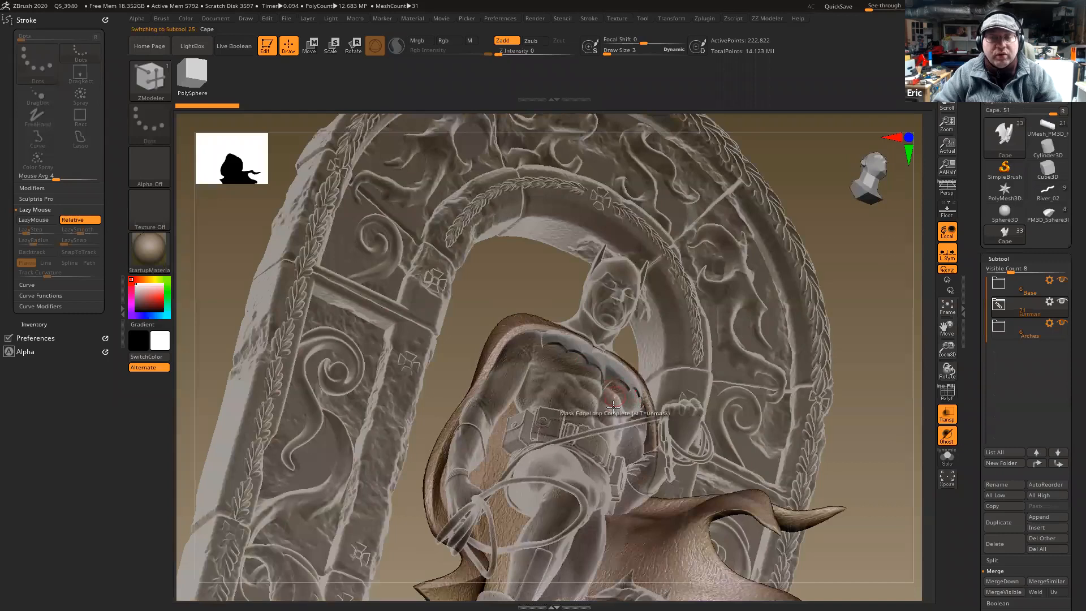
left_click_drag(582, 433, 509, 396)
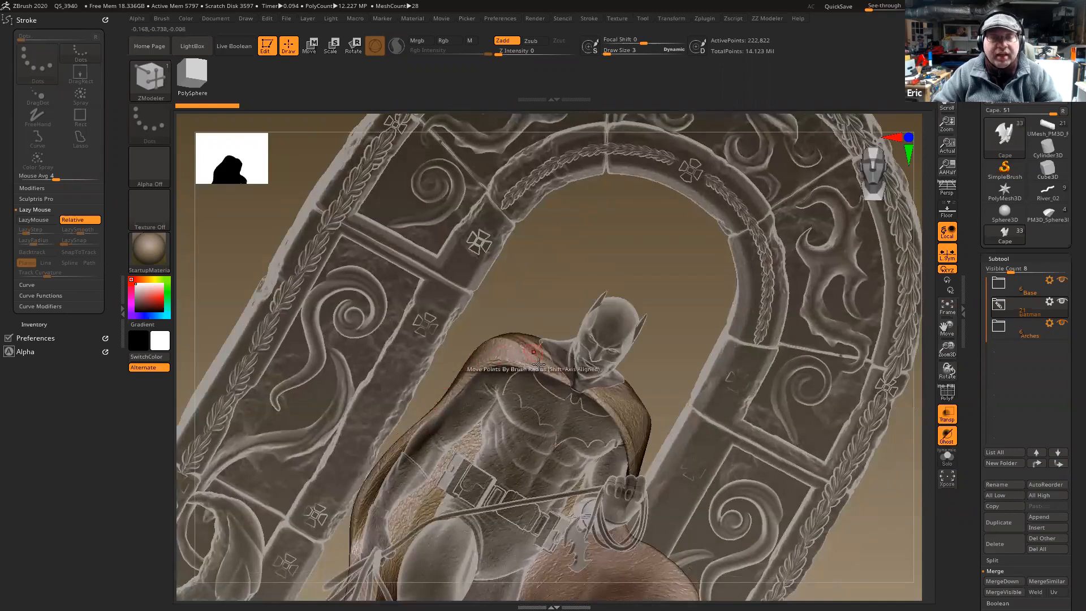
- Examine up close where the ghosted cowl's collar overlaps the cape at the shoulder
right_click_drag(555, 409, 681, 545)
key("alt+shift+s")
key("alt+shift+s")
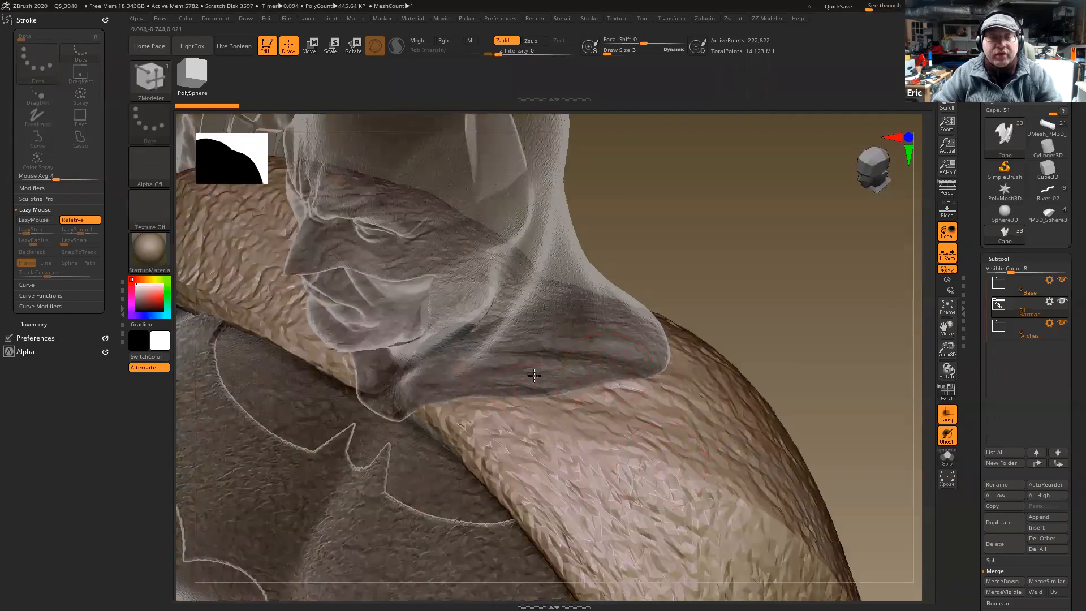
right_click_drag(525, 382, 521, 356)
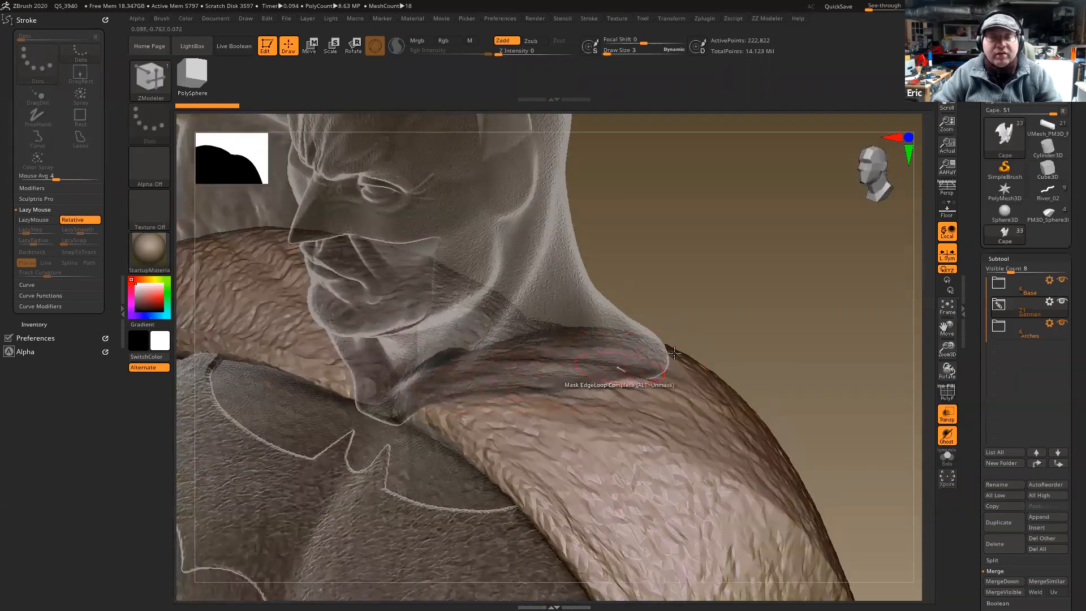
right_click_drag(647, 348, 691, 319)
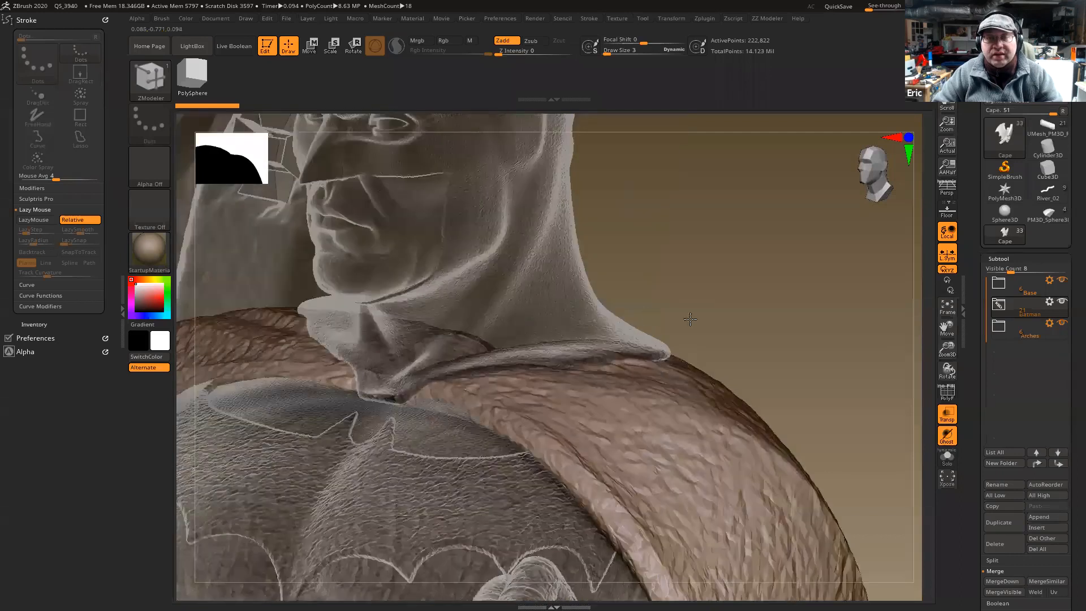
- Turn off transparency and inspect how the cowl's collar meets the cape and chest emblem at the neckline
left_click(944, 394)
key("shift+f")
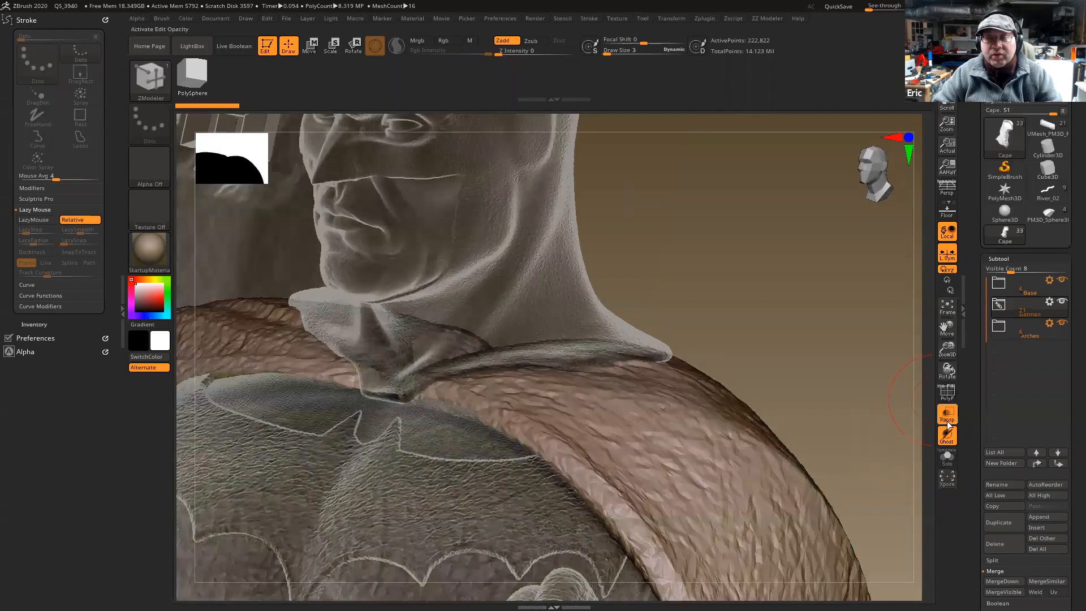
left_click(947, 419)
mouse_move(606, 367)
right_mouse_down()
mouse_move(670, 355)
mouse_move(392, 390)
right_mouse_up()
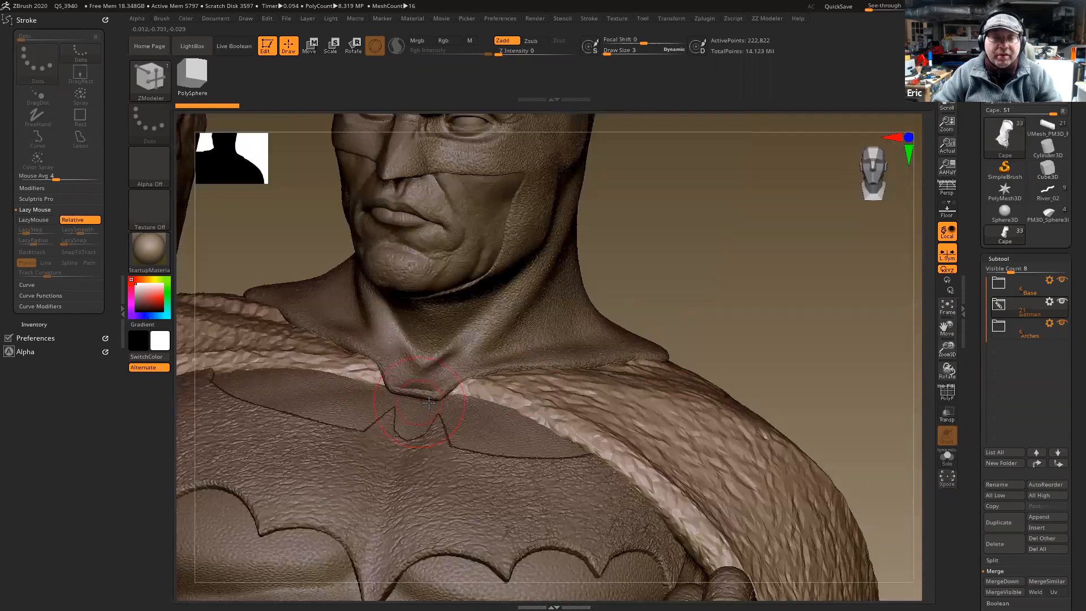
mouse_move(432, 370)
right_mouse_down()
mouse_move(428, 358)
mouse_move(429, 389)
right_mouse_up()
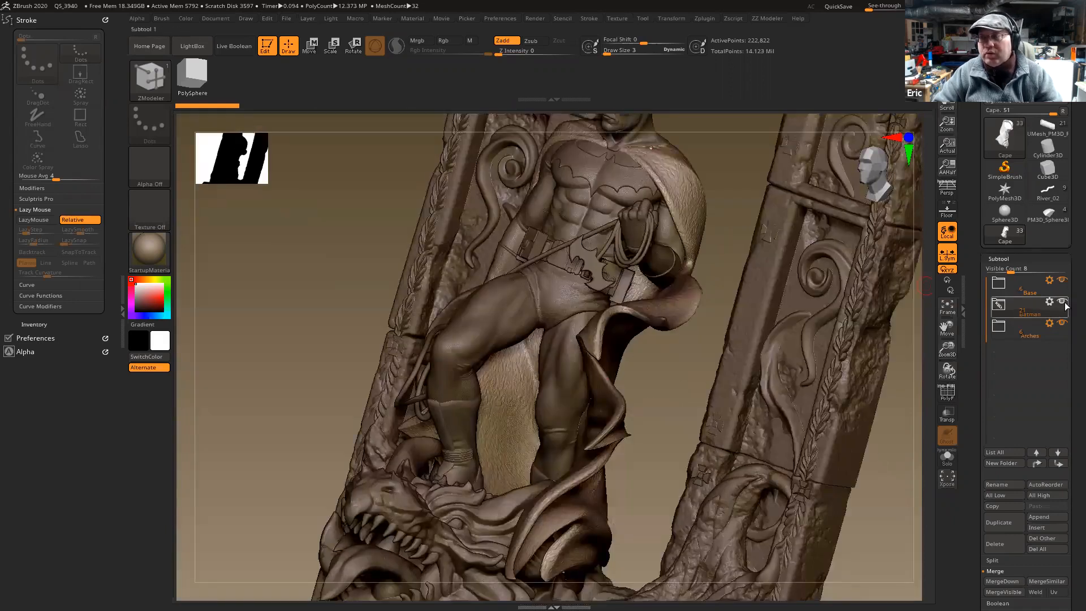
- Hide the Base and Arches subtool folders and view the remaining Batman figure from the side
left_click(1063, 280)
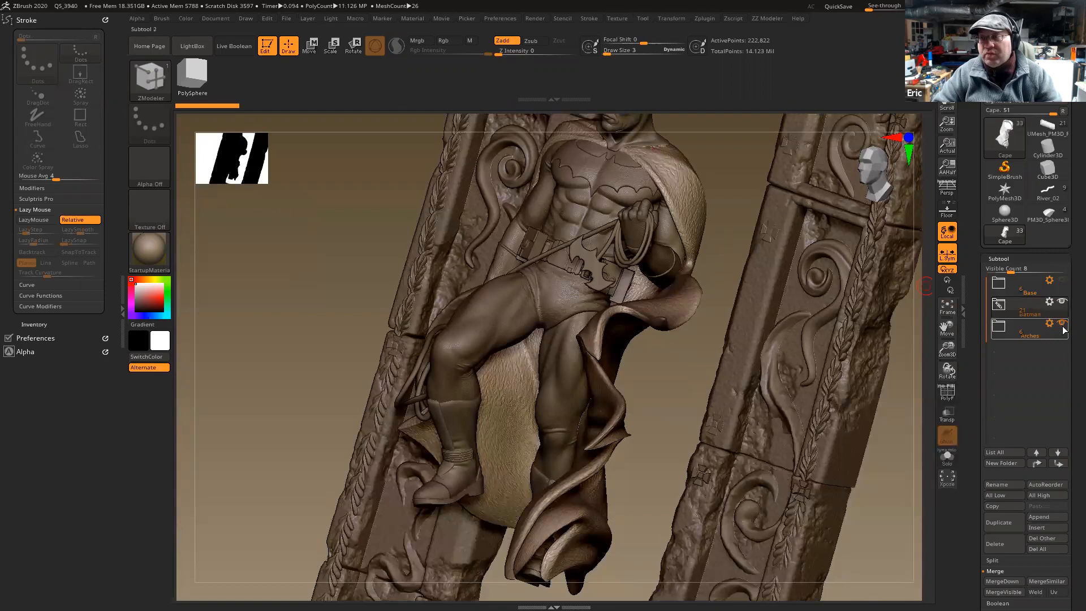
left_click(1062, 323)
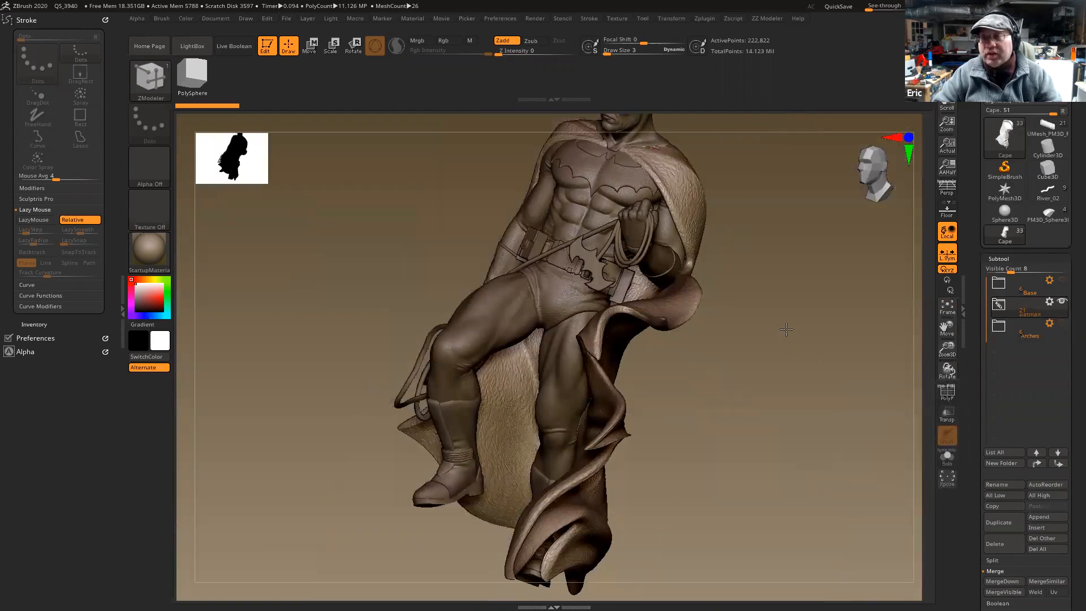
left_click_drag(786, 329, 693, 332)
- Expand the Batman subtool folder and make its Batarang1 subtool active
left_click(999, 307)
left_click_drag(990, 291, 1018, 389)
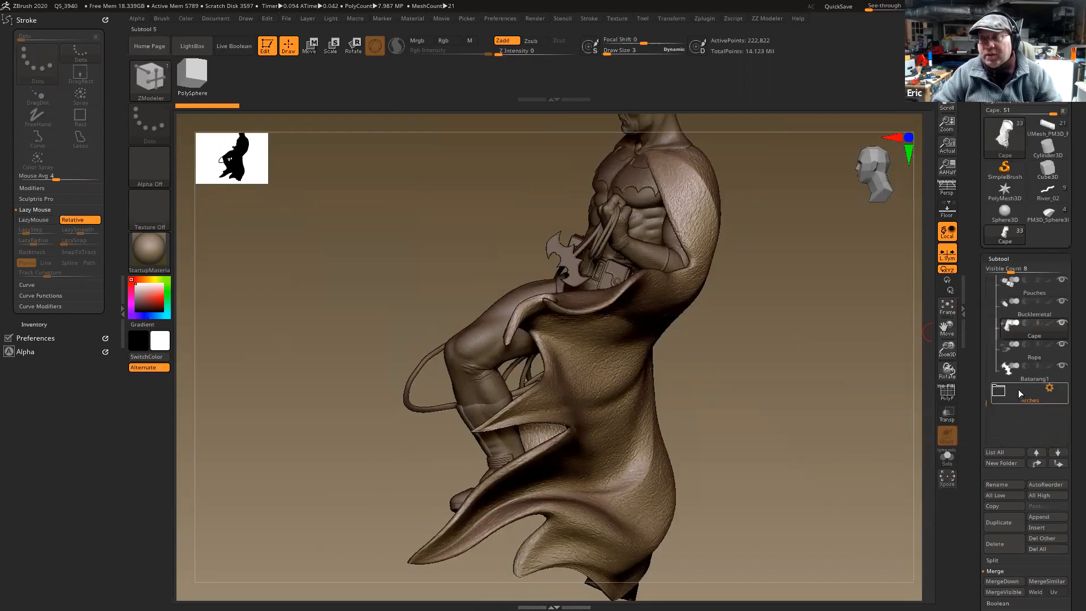
left_click(1023, 380)
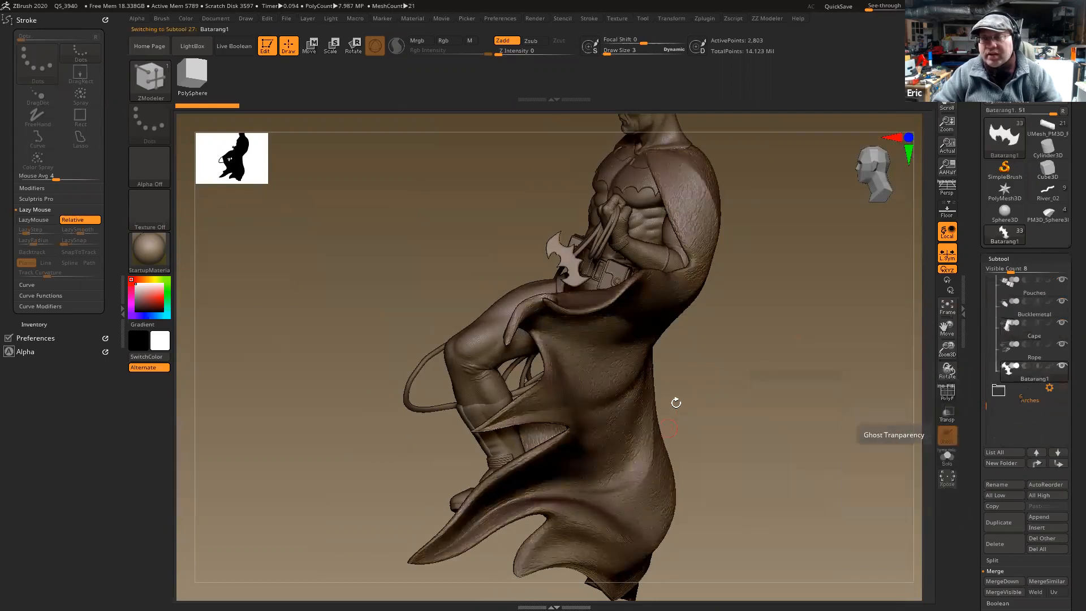
right_click(743, 387)
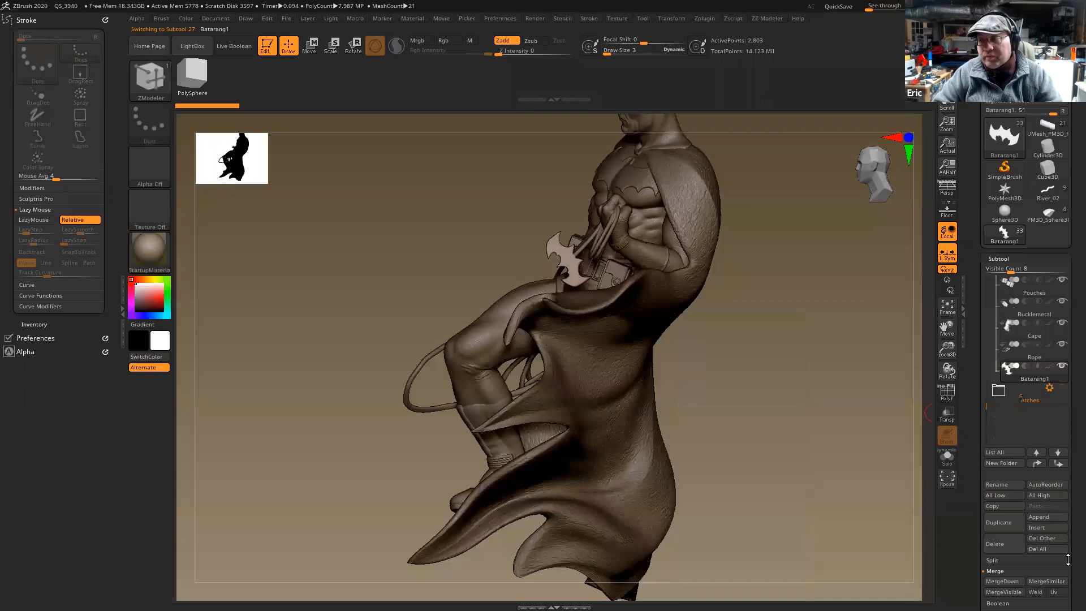
- Insert a cube over Batman's head from a front view with the IMM Primitives brush's QCube
left_click_drag(767, 394, 789, 393, "shift")
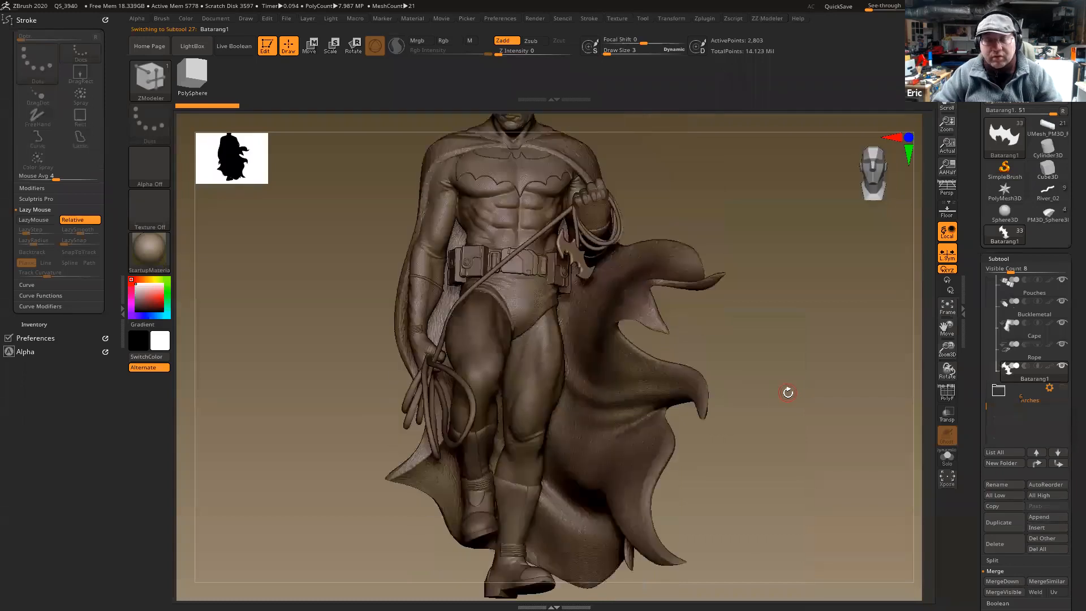
key("b")
key("i")
key("p")
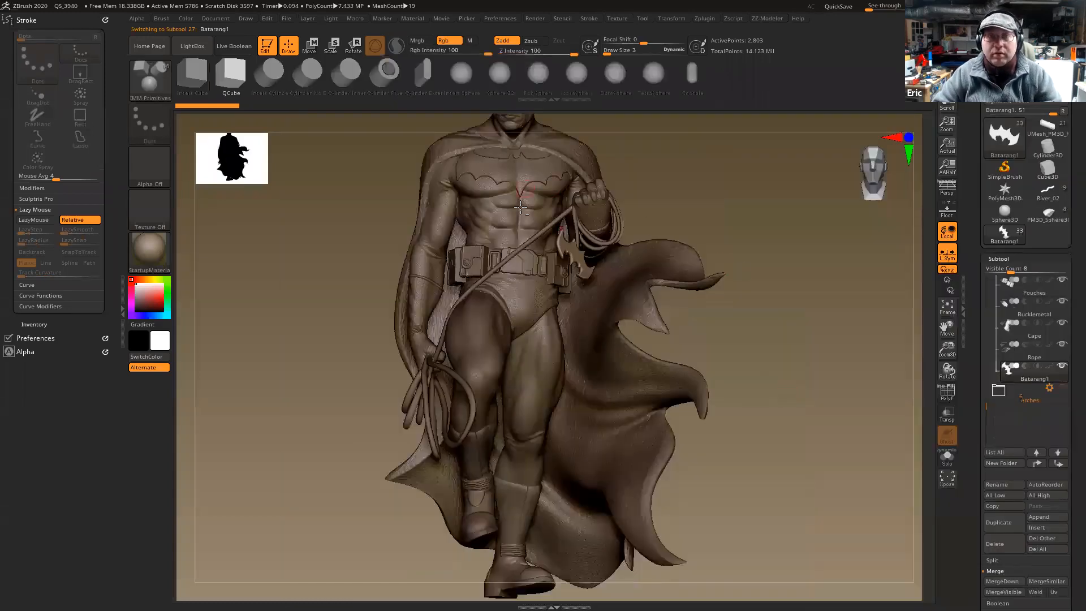
right_click_drag(520, 207, 537, 366, "alt")
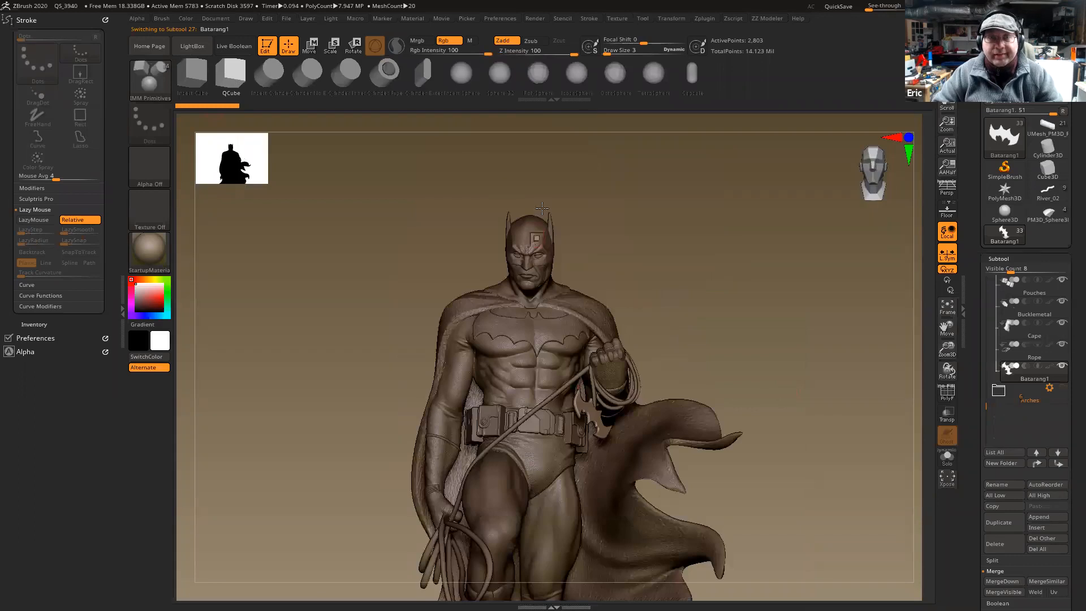
left_click_drag(542, 208, 526, 205)
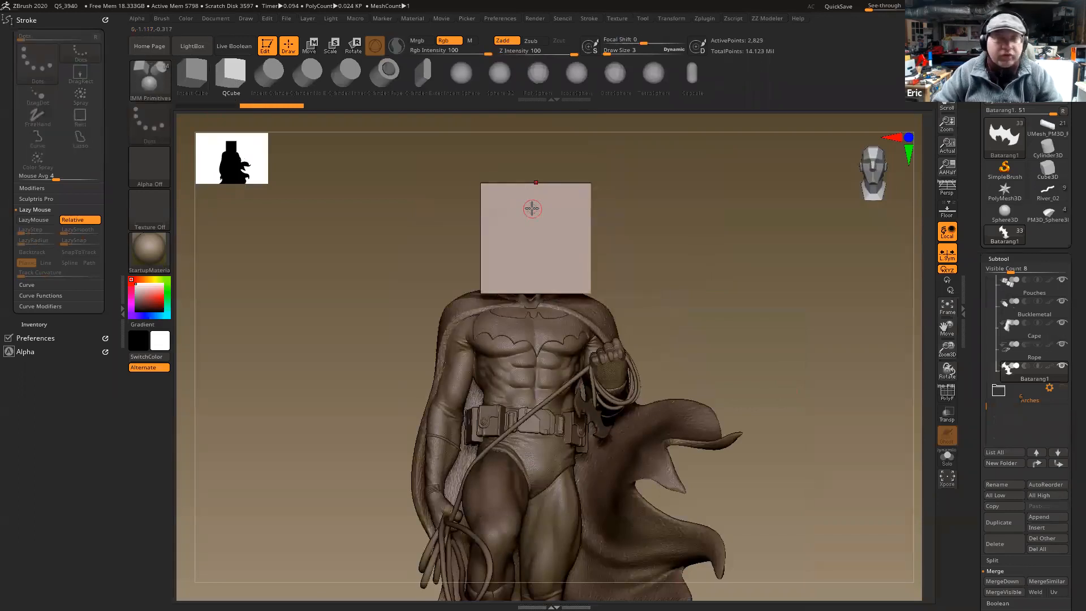
- Turn on the polyframe display and split the inserted cube from the batarang into its own subtool
key("w")
left_click_drag(768, 252, 604, 272)
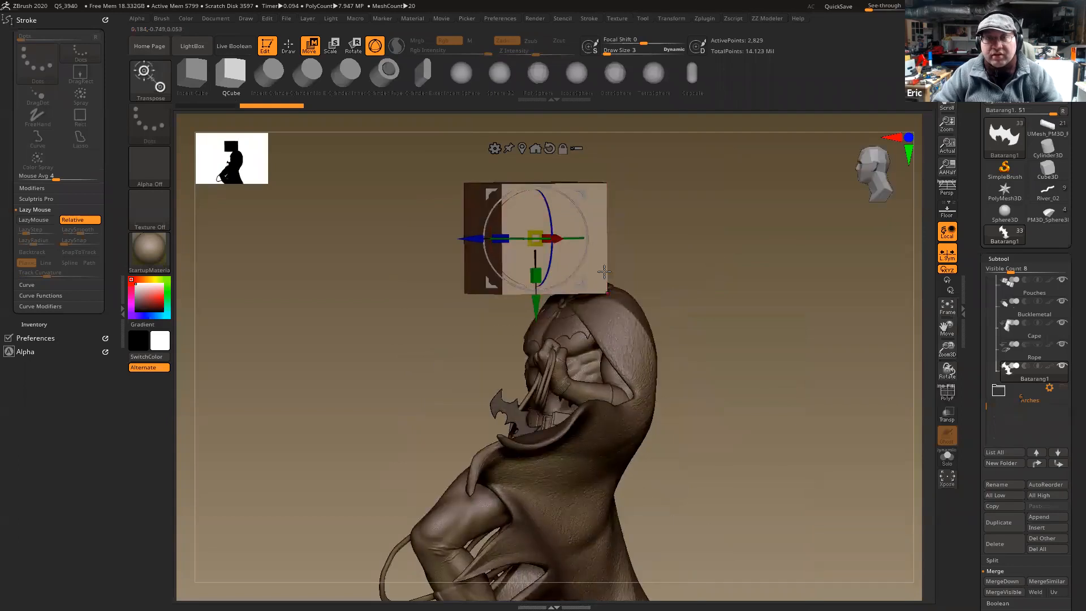
key("q")
key("shift+f")
key("ctrl+shift")
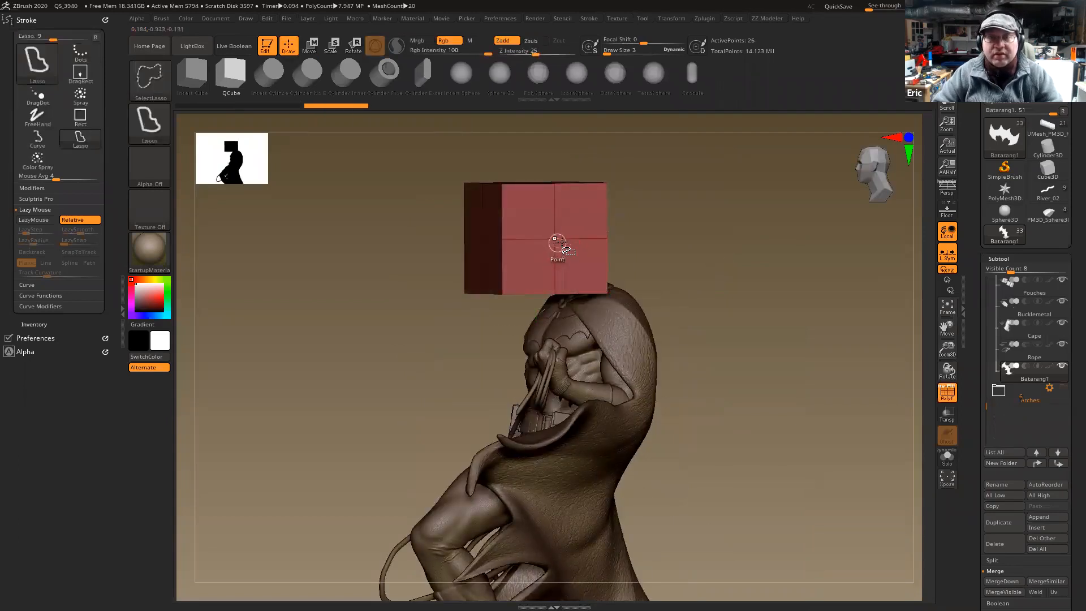
left_click_drag(650, 223, 669, 233, "ctrl+shift")
key("space")
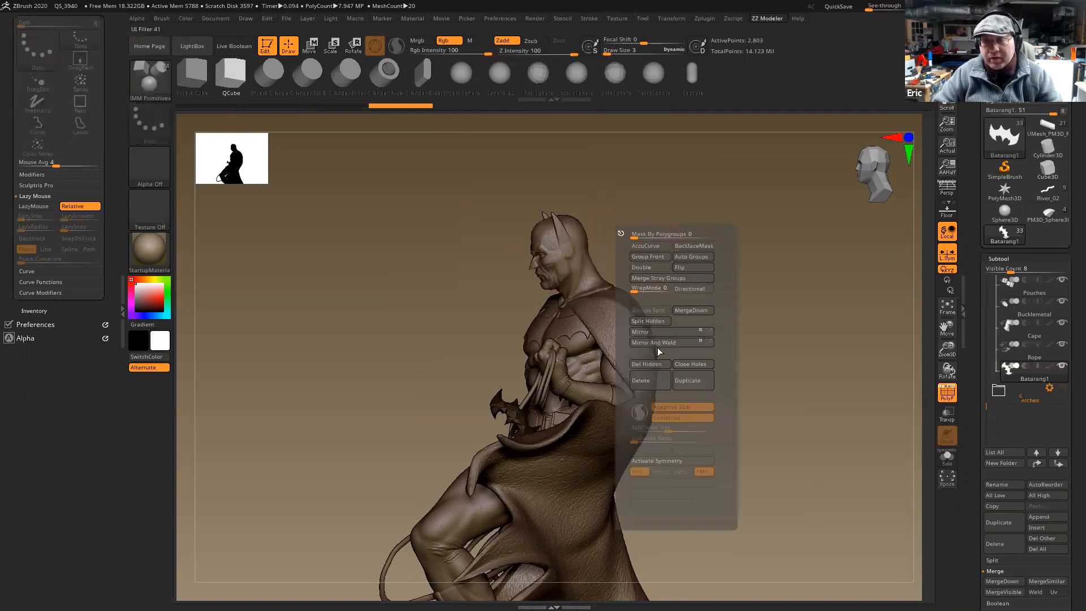
left_click(647, 320)
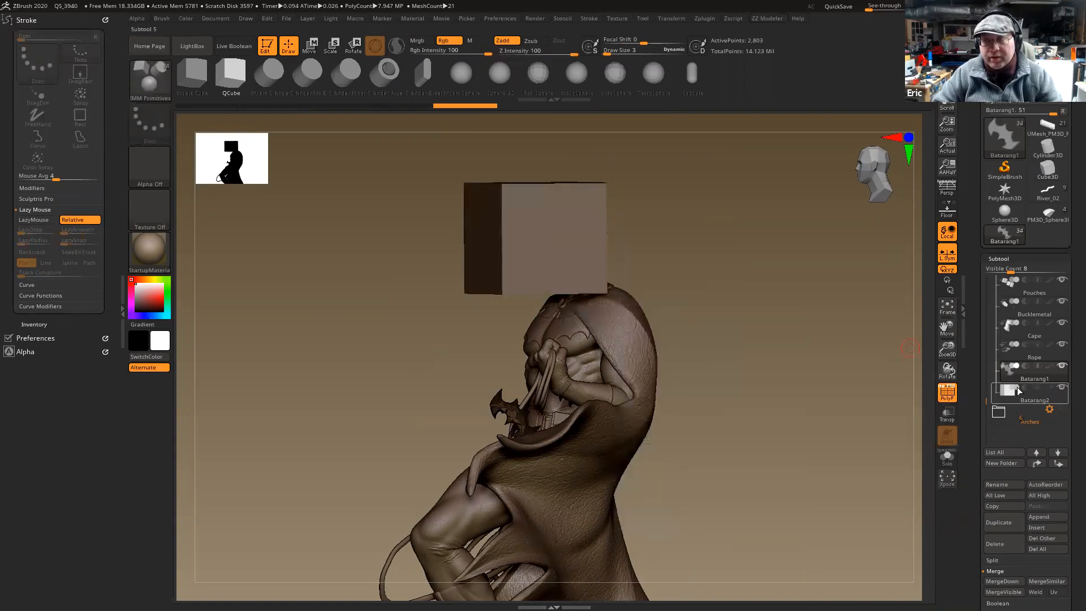
- Make the cube subtool Batarang2 active and subtractive, then enlarge it and raise it above Batman's head
left_click_drag(674, 284, 740, 283)
left_click(1043, 401)
key("w")
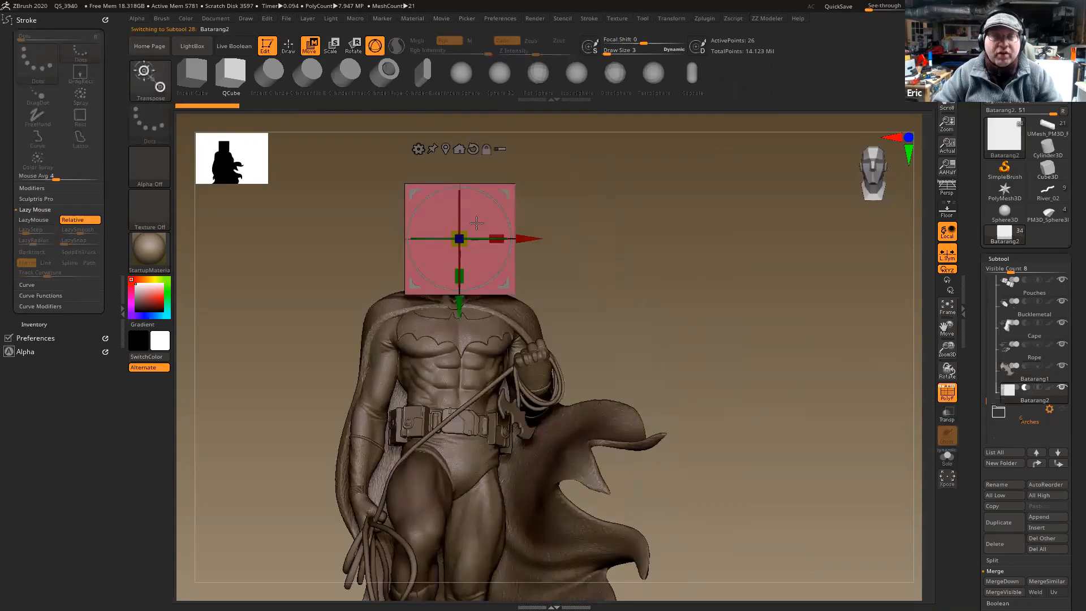
left_click_drag(459, 238, 574, 215)
left_click_drag(503, 292, 500, 161)
left_click_drag(667, 280, 531, 286)
left_click_drag(505, 149, 542, 149)
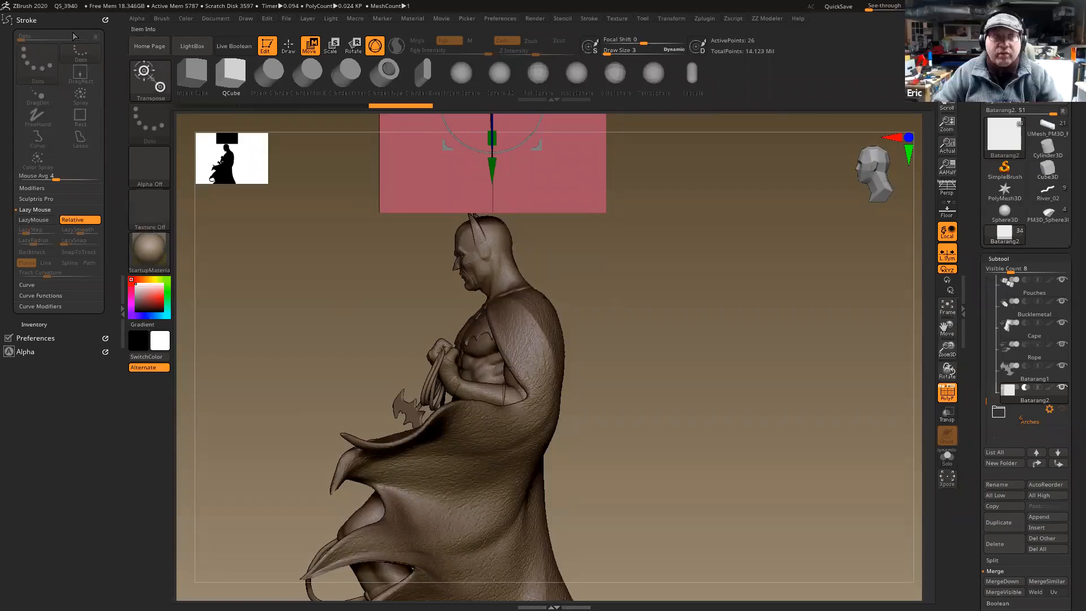
- Collapse the docked Stroke palette and dock the Color palette in the same tray
left_click(64, 17)
left_click_drag(77, 54, 69, 93)
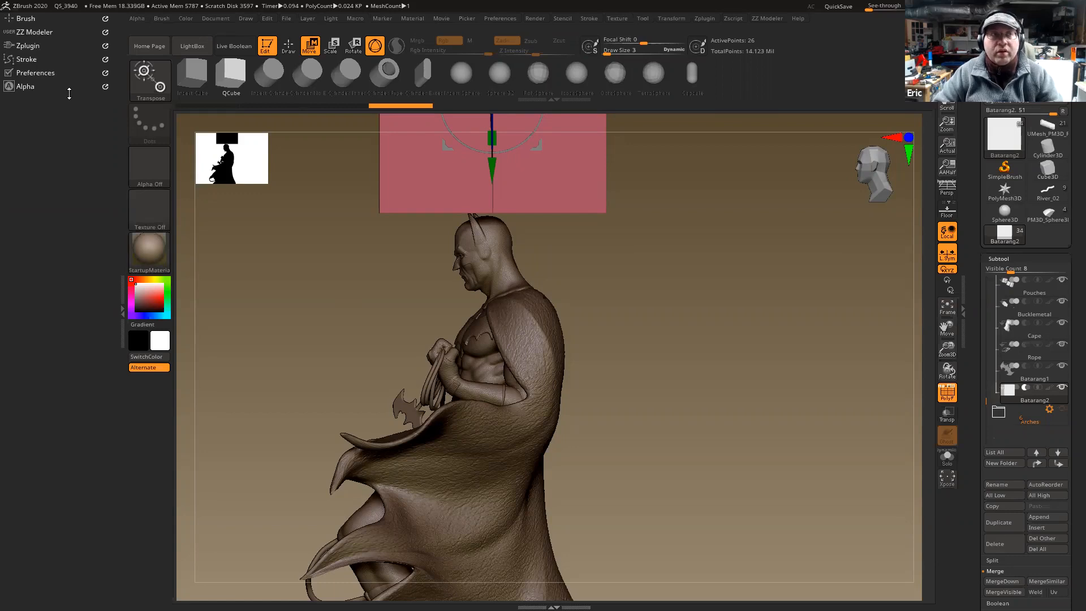
left_click(185, 19)
left_click_drag(185, 28, 31, 161)
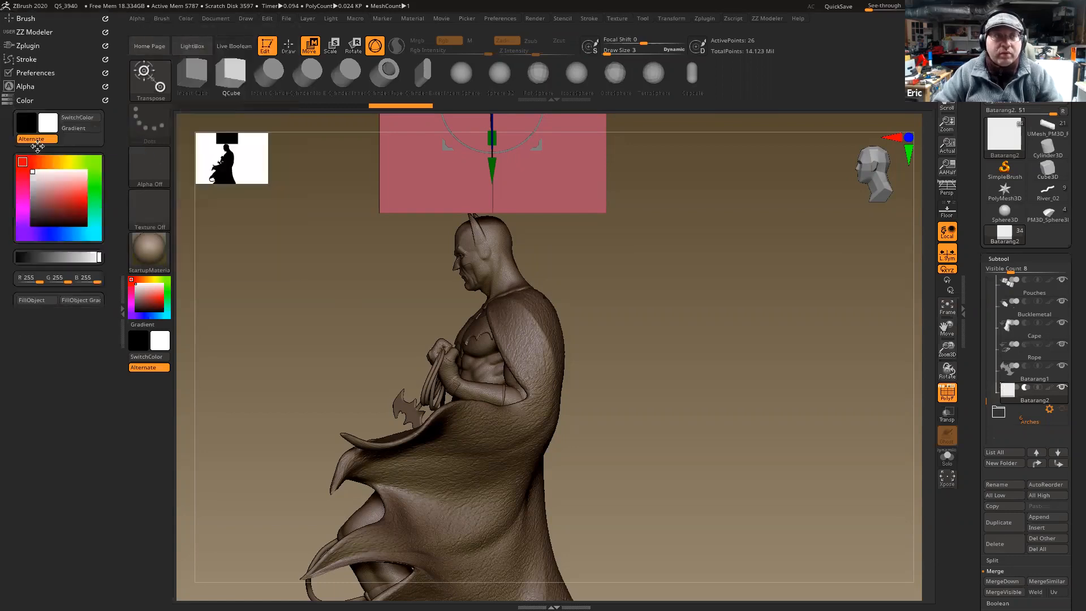
- Fill the cube with red (R 227, G 0, B 0) and reset the current color to white
left_click(80, 200)
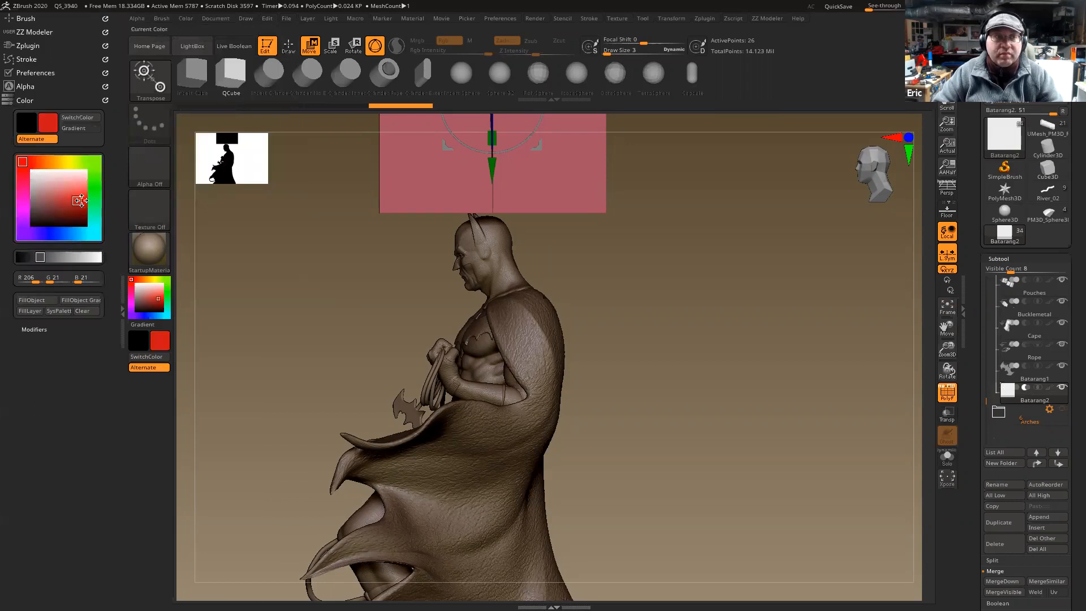
left_click(33, 300)
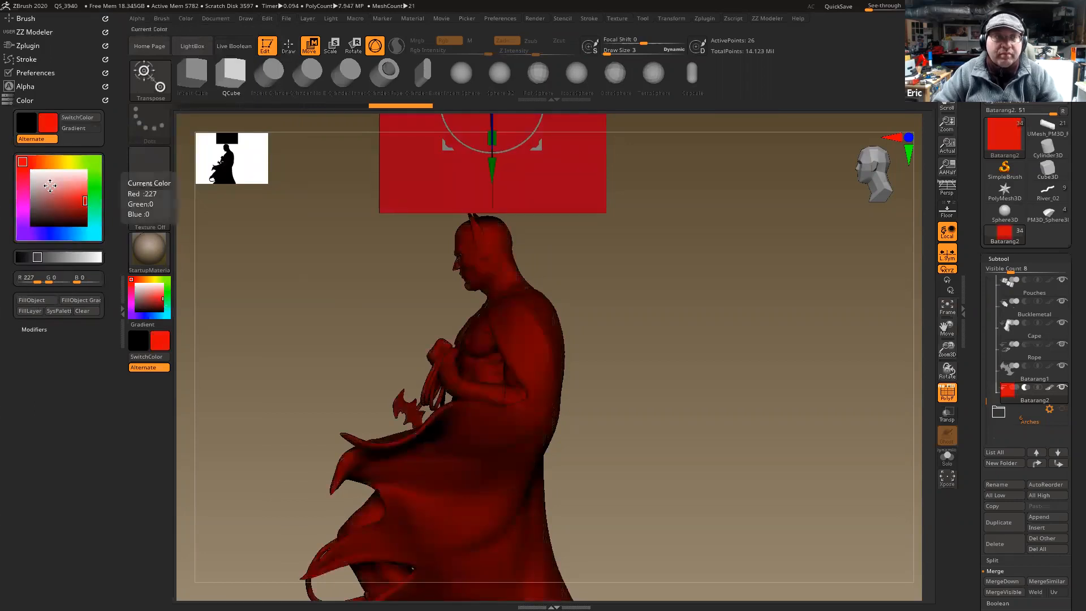
left_click(32, 171)
left_click(33, 300)
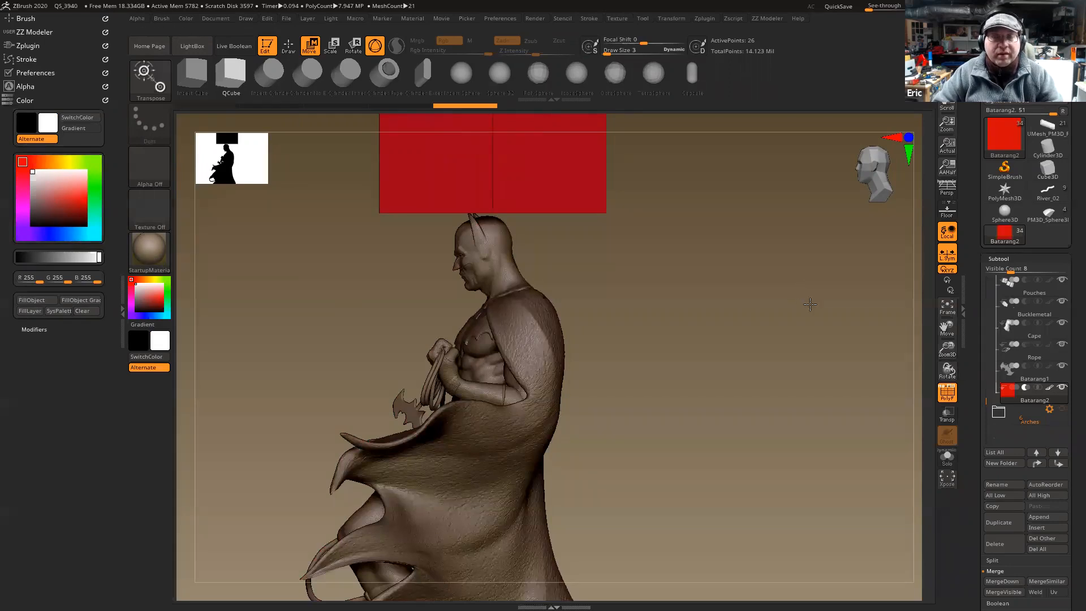
- Turn on Live Boolean and lower the red cube so it slices through the head down to the shoulders
left_click_drag(807, 303, 748, 259)
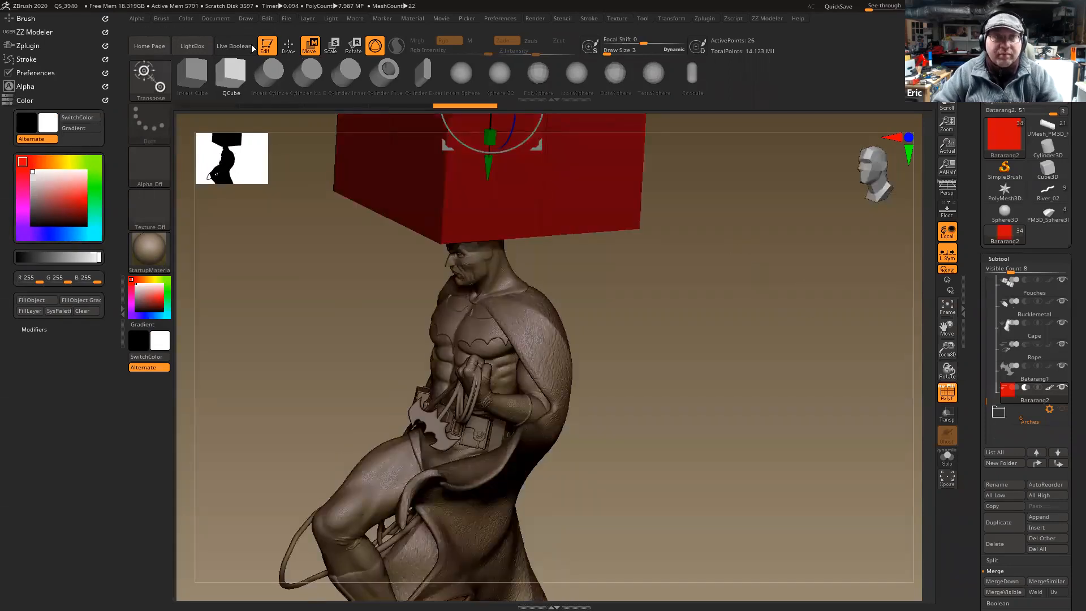
left_click(233, 46)
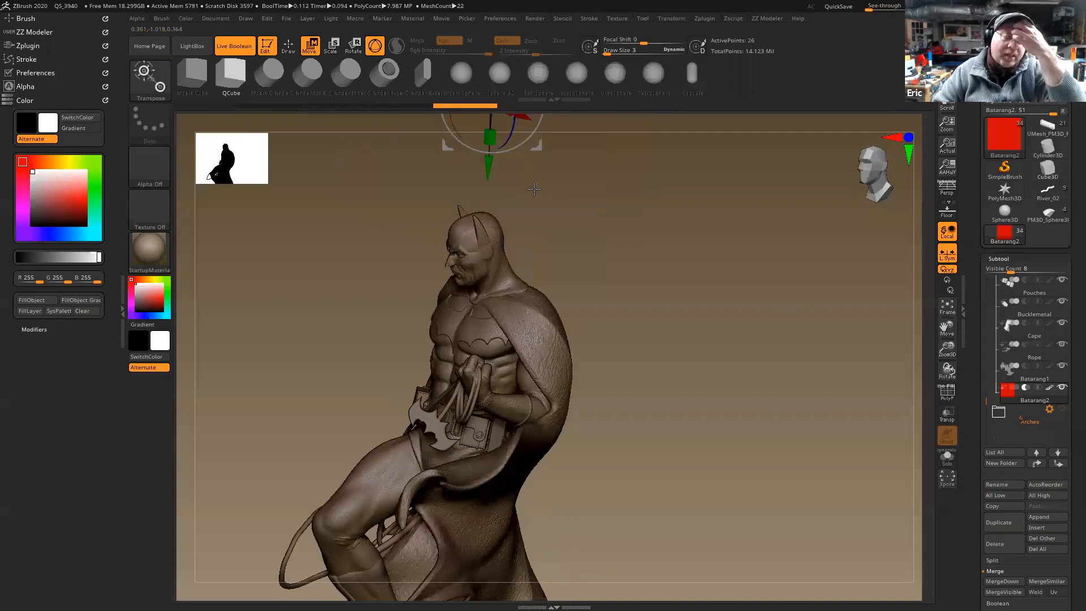
left_click_drag(489, 176, 487, 193)
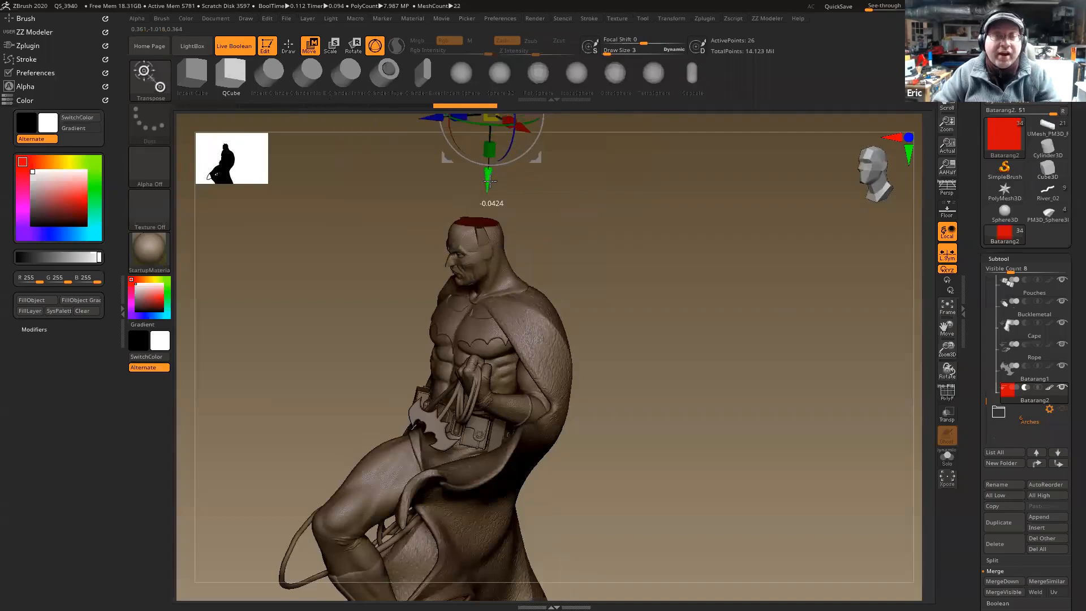
left_click_drag(613, 288, 577, 227)
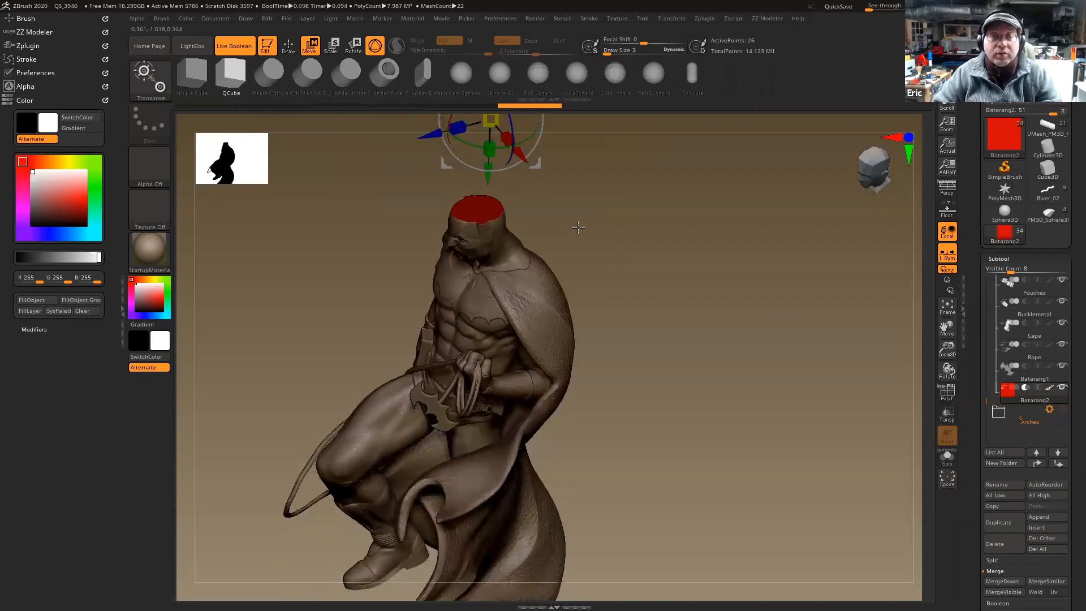
right_click_drag(586, 280, 546, 249, "ctrl")
left_click_drag(487, 179, 578, 307)
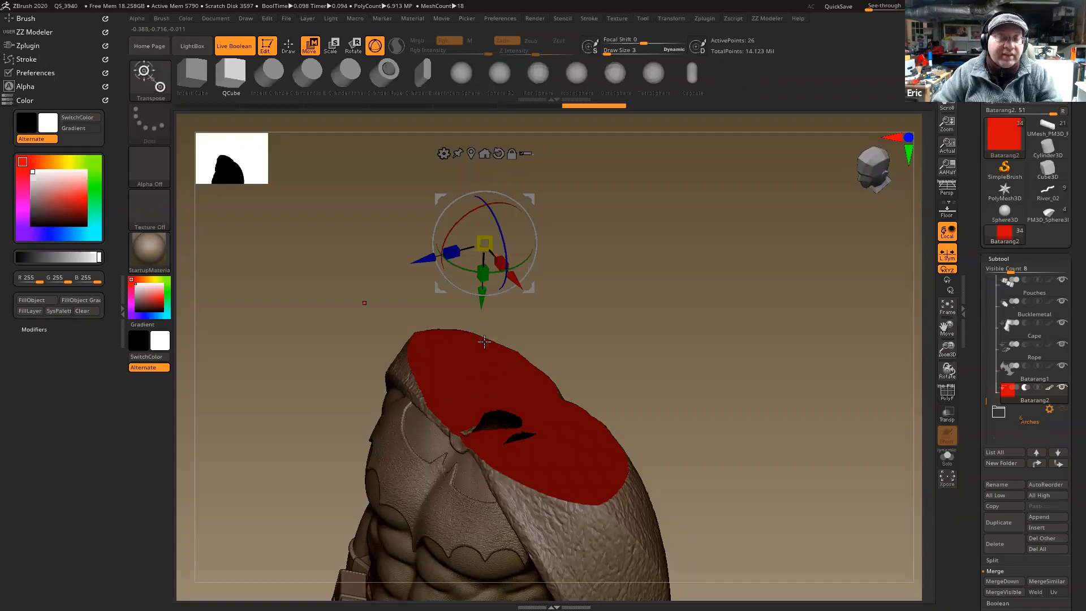
- Slide the subtractive cube up and down through the head, neck and chest to examine the figure's cross-sections
left_click_drag(479, 304, 469, 209)
left_click_drag(475, 253, 486, 356)
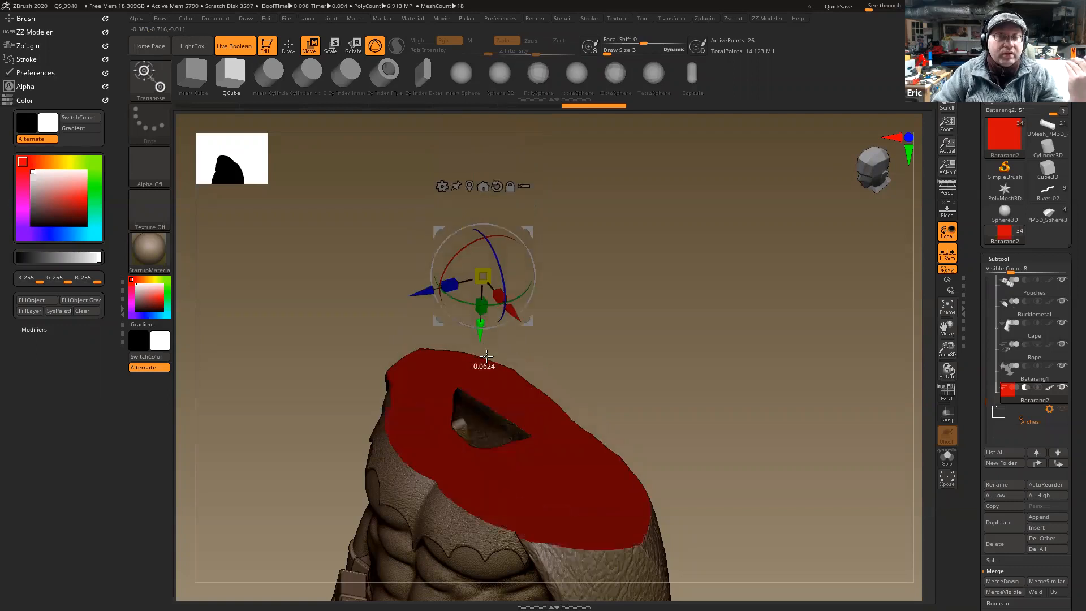
left_click_drag(480, 318, 463, 236)
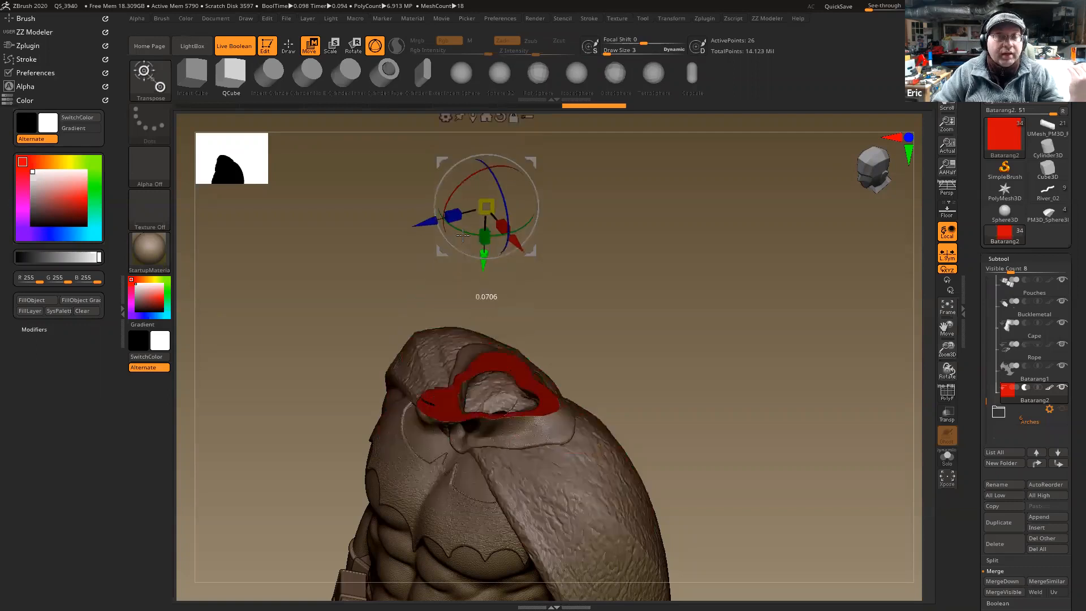
left_click_drag(448, 182, 437, 135)
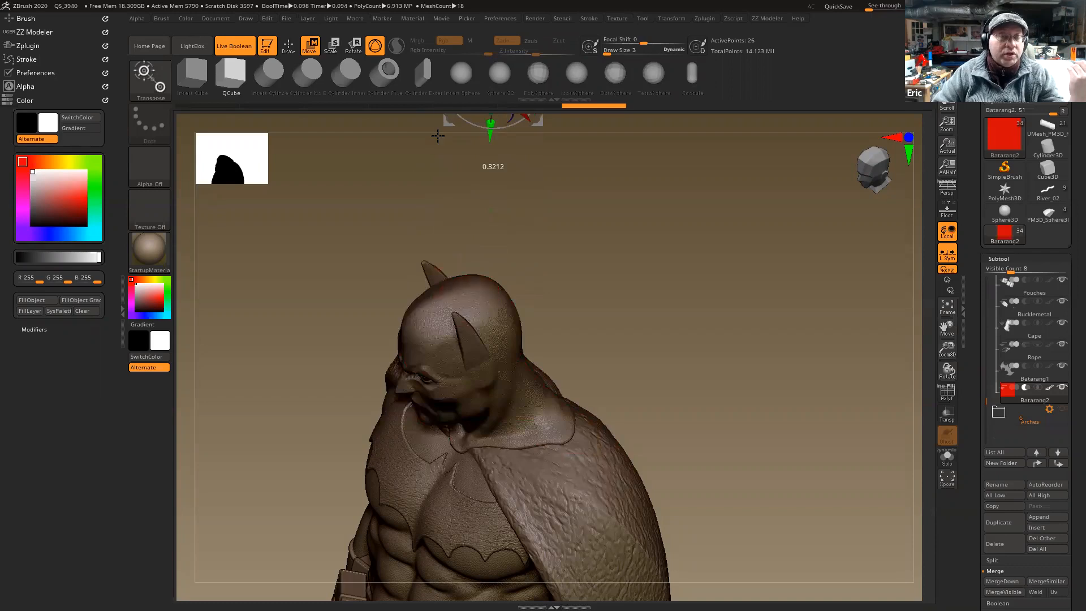
left_click_drag(456, 210, 458, 433)
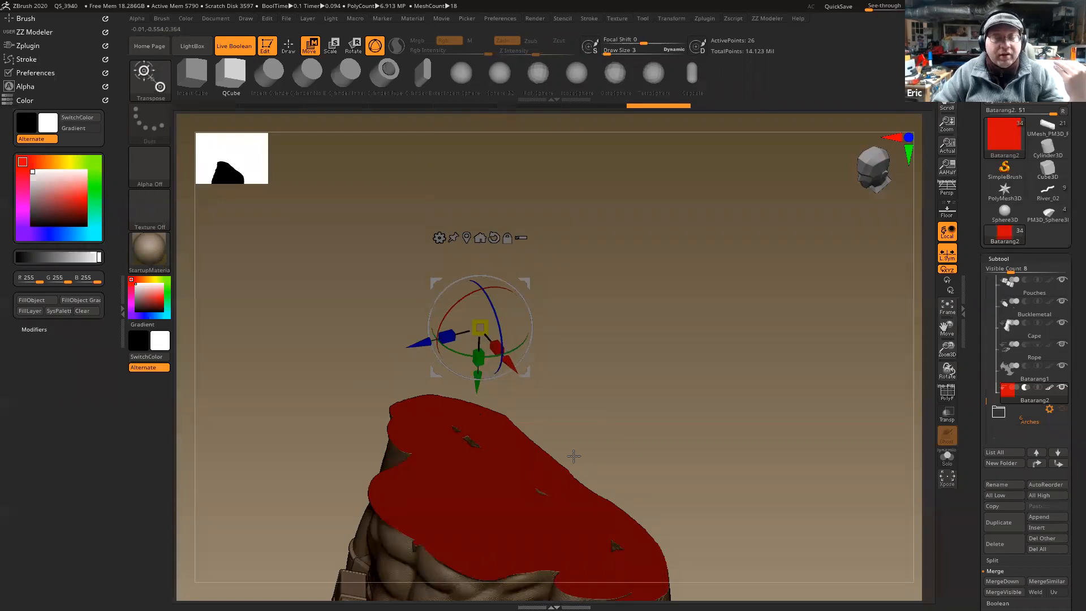
- Raise the subtractive cube clear of the head and frame the whole Batman figure
left_click_drag(588, 446, 581, 447)
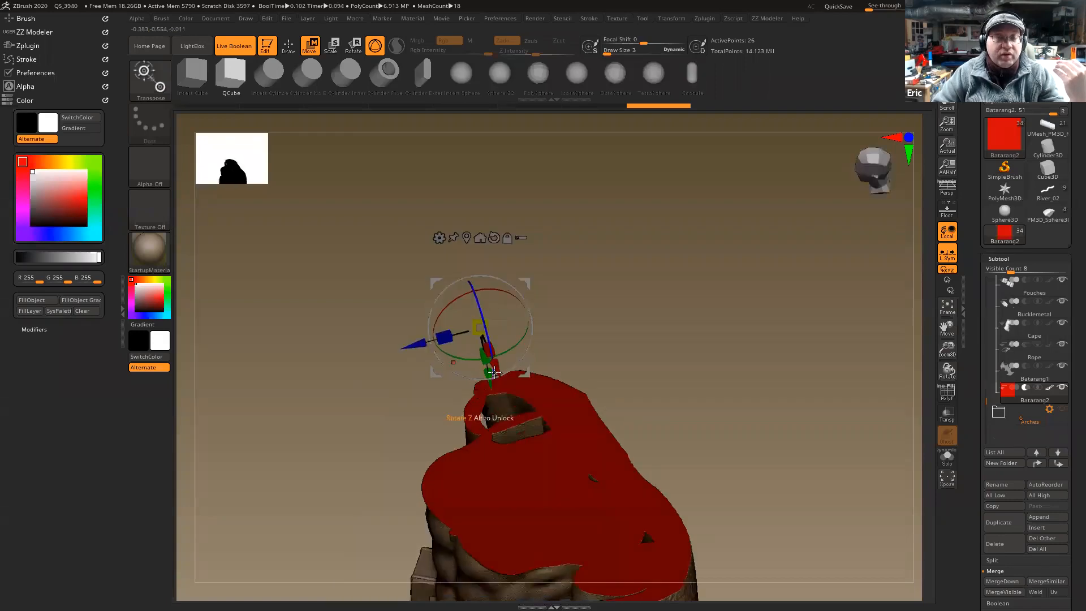
left_click_drag(478, 317, 419, 109)
left_click_drag(609, 266, 628, 233)
key("f")
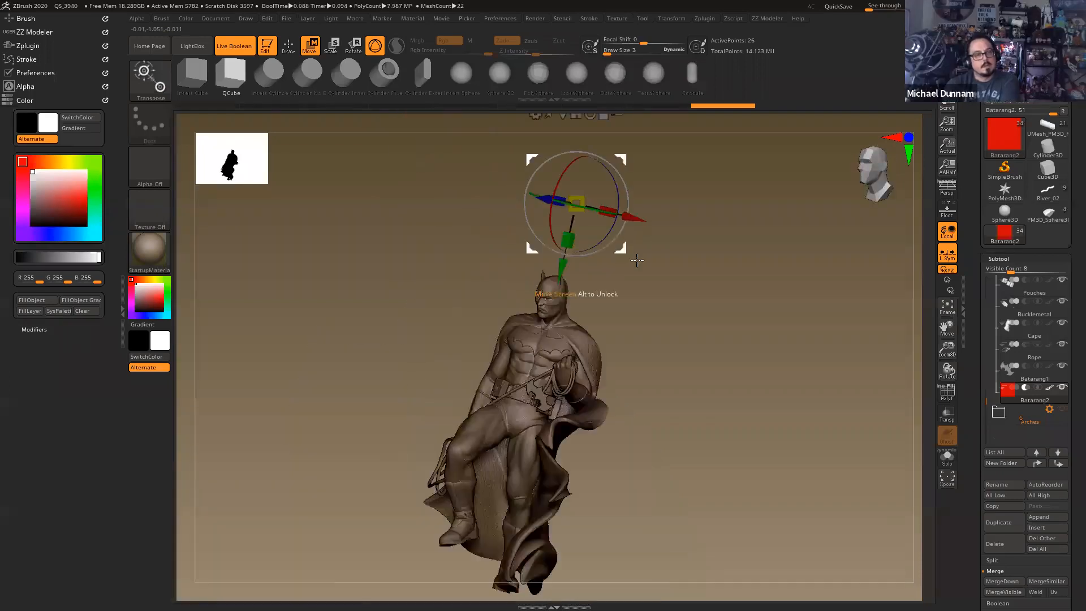
left_click_drag(708, 296, 698, 291)
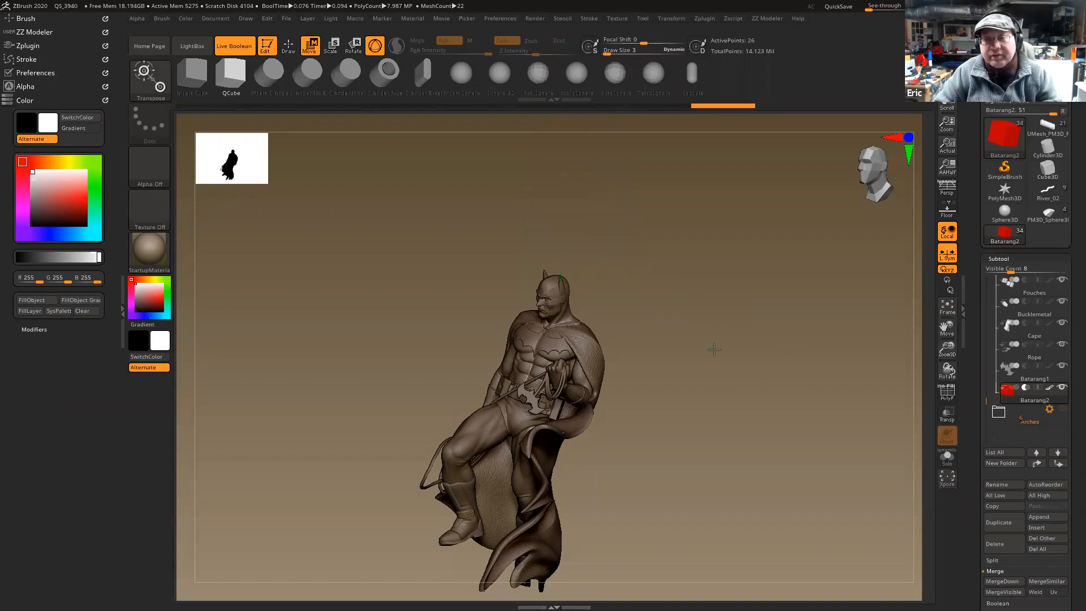
left_click_drag(711, 347, 674, 323)
key("q")
key("w")
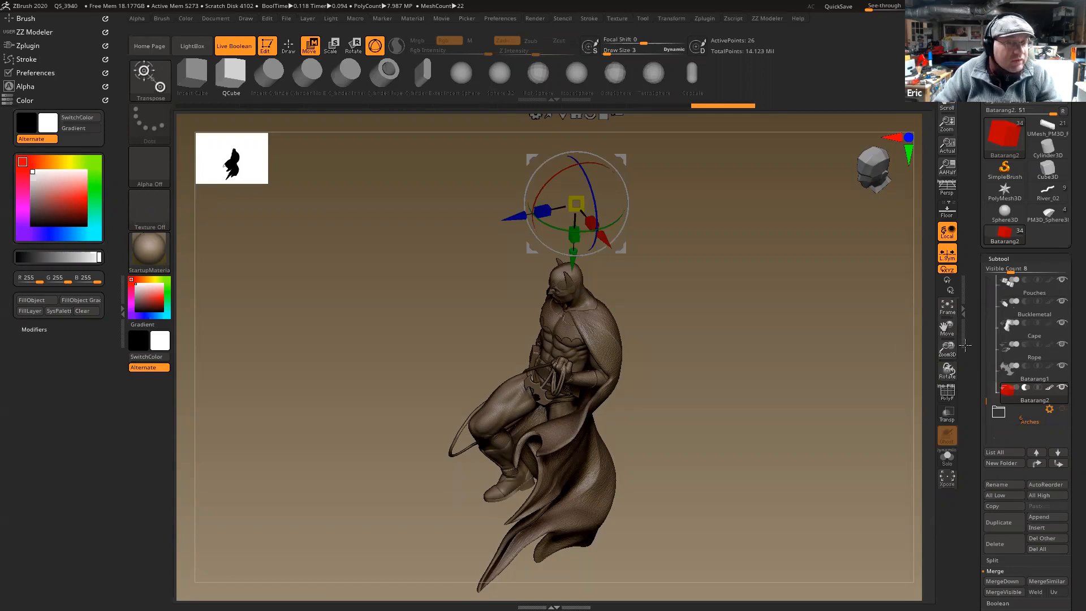
left_click_drag(774, 356, 766, 298)
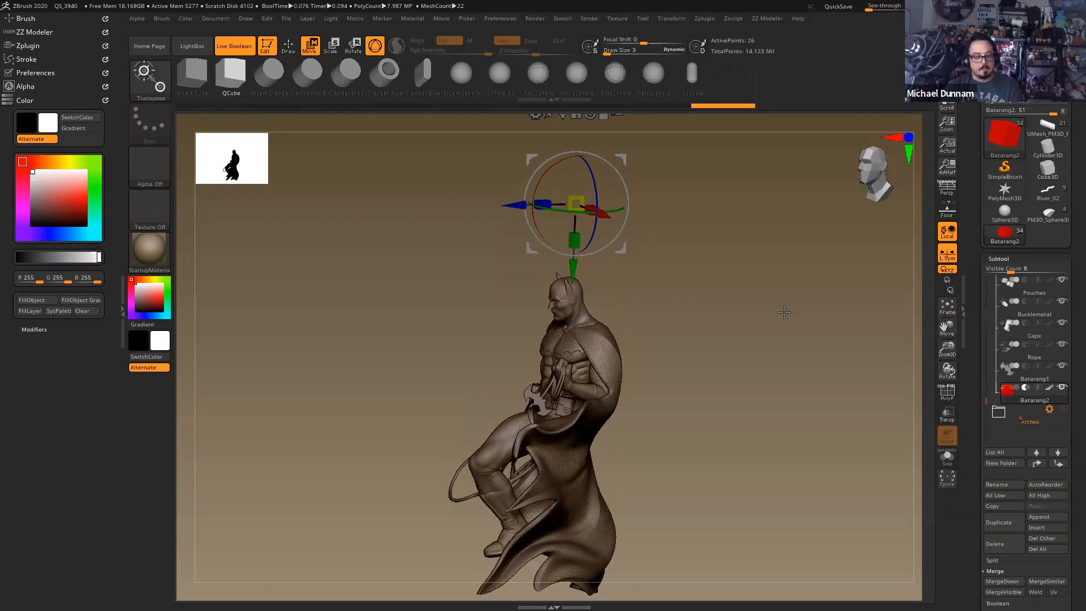
left_click_drag(783, 307, 783, 308)
key("q")
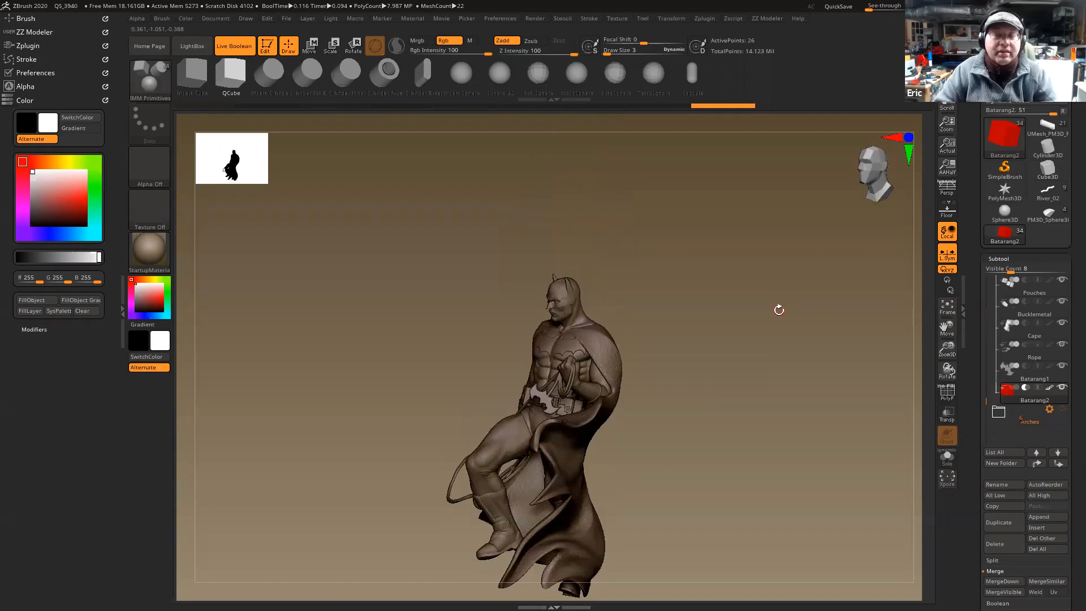
- Lower the subtractive cube through the middle of the head and inspect the hollow inside the cowl up close
left_click_drag(796, 284, 604, 317)
key("w")
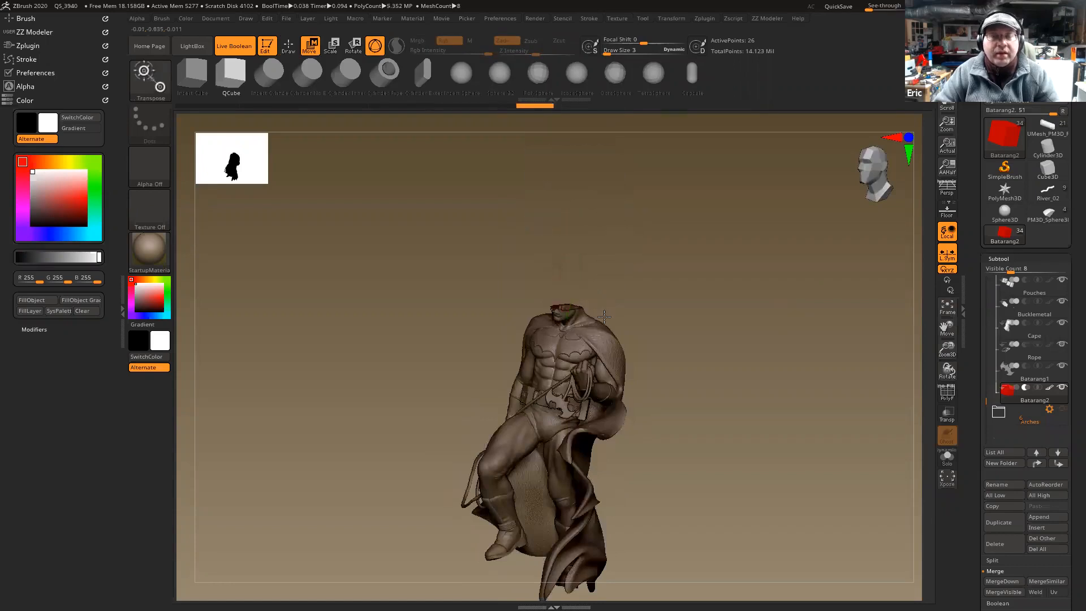
right_click_drag(633, 459, 647, 518, "ctrl")
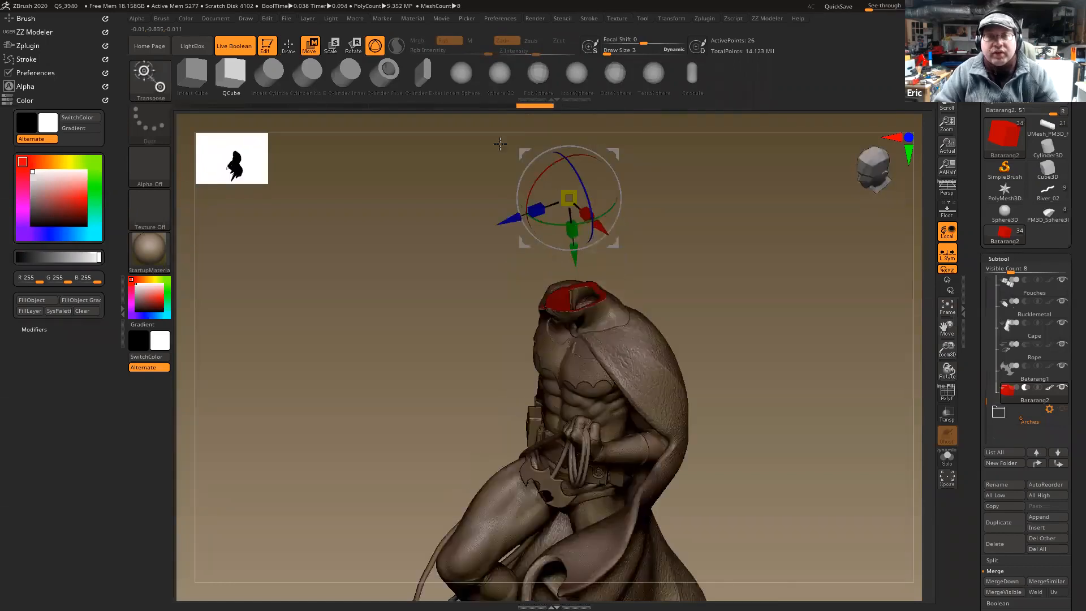
key("q")
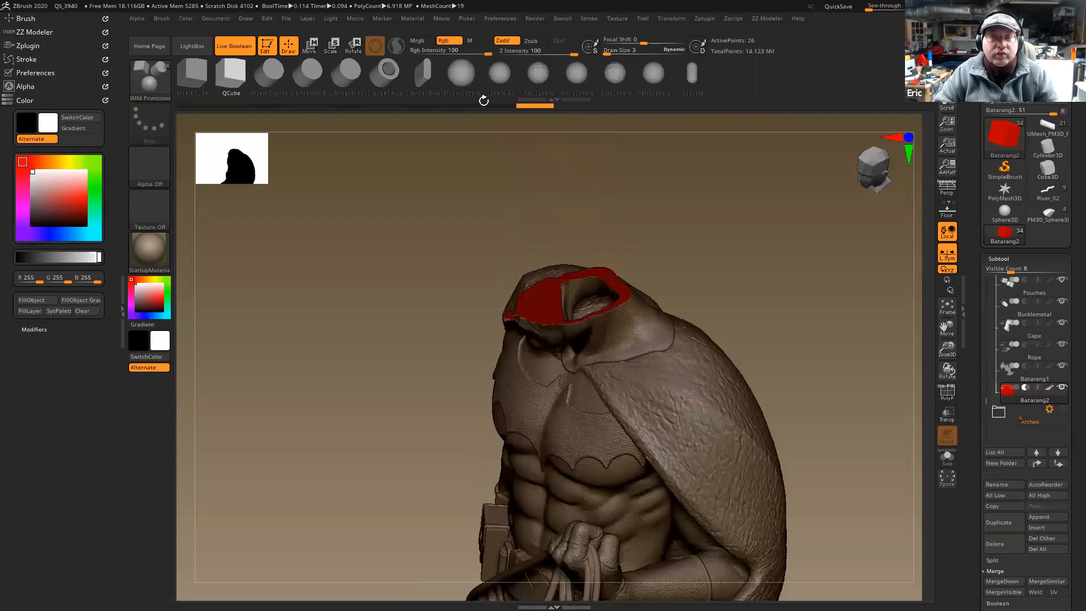
- Select the BatCowl subtool and insert a sphere mesh at the neck with the Insert Sphere brush
left_click(574, 277, "alt")
key("shift+ctrl+s")
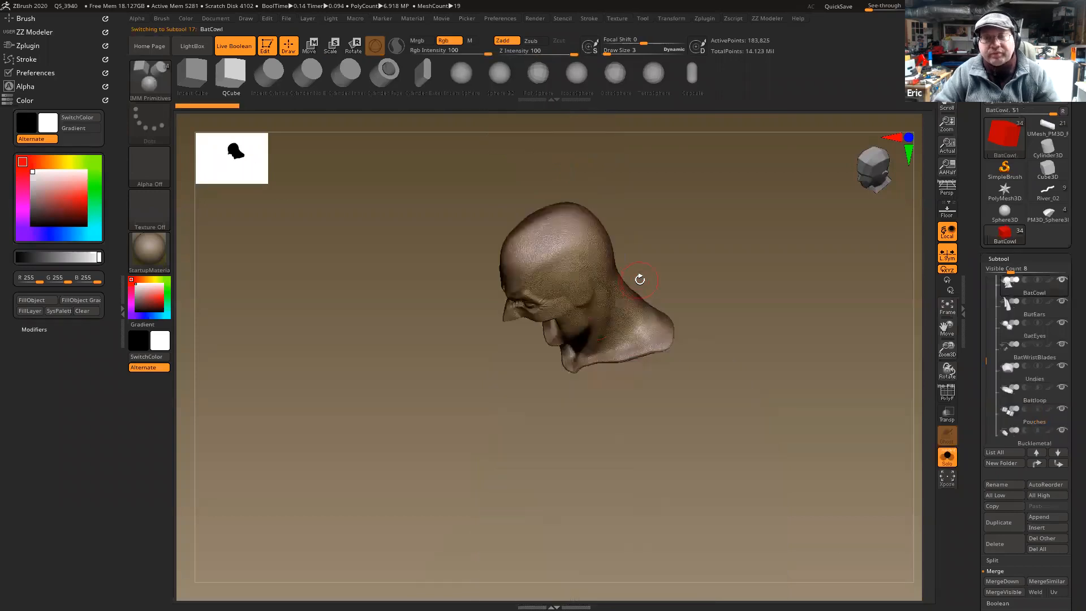
key("shift+ctrl+s")
left_click(462, 72)
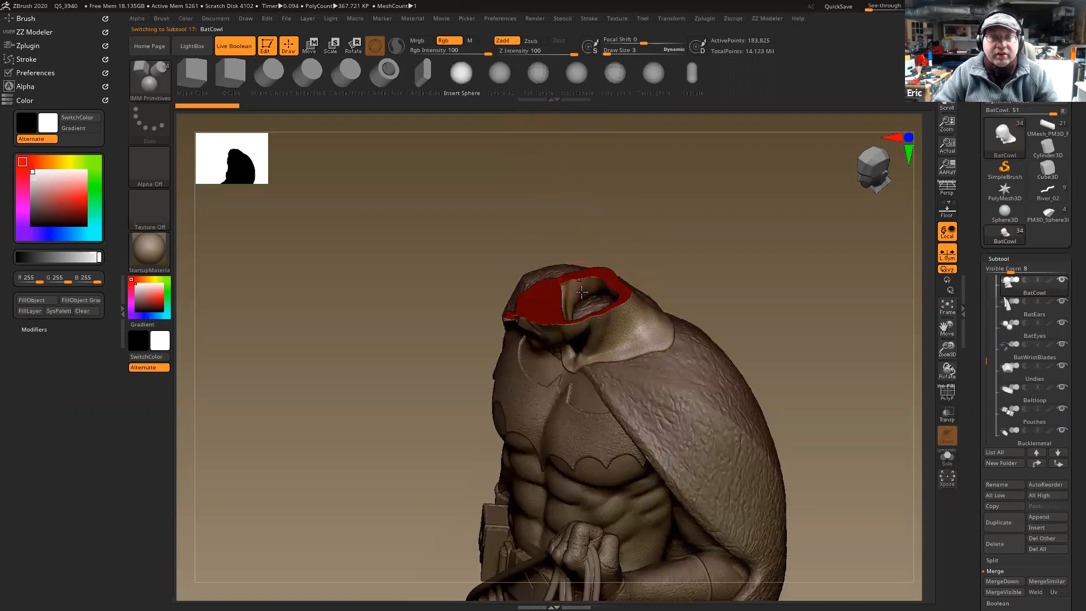
left_click_drag(632, 332, 646, 340)
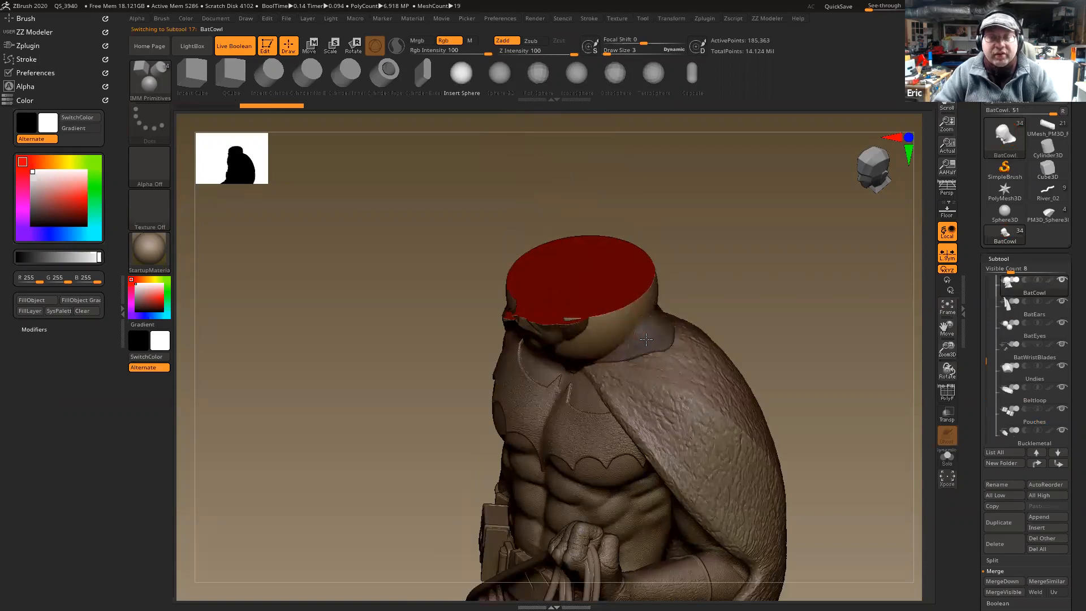
- Reposition the inserted sphere in the neck area below the cut head with the transform gizmo
right_click_drag(638, 359, 565, 339)
key("w")
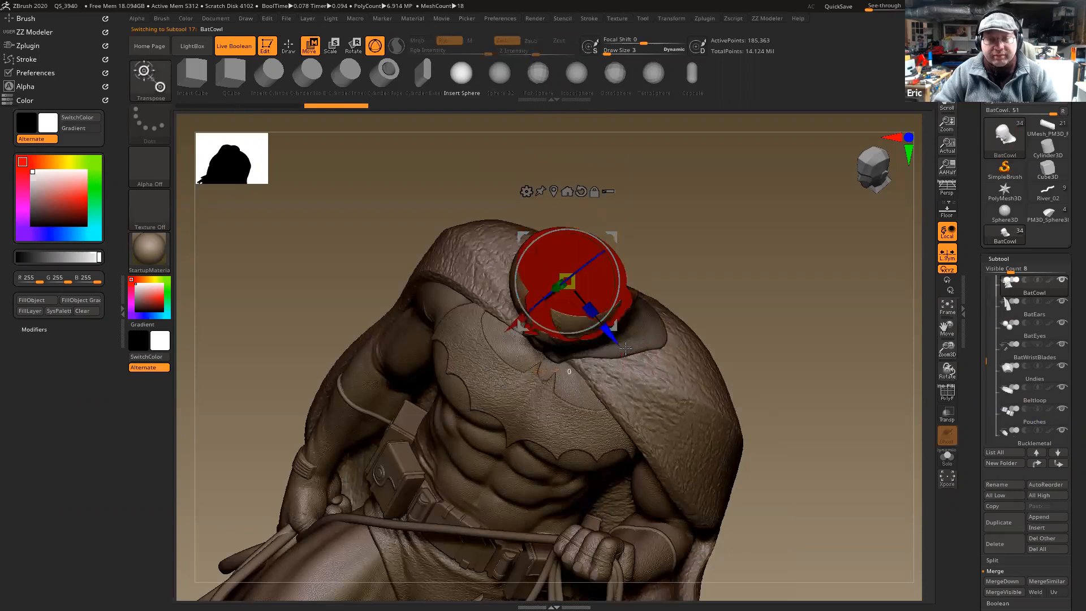
left_click_drag(609, 333, 622, 350)
right_click_drag(637, 271, 672, 269)
key("q")
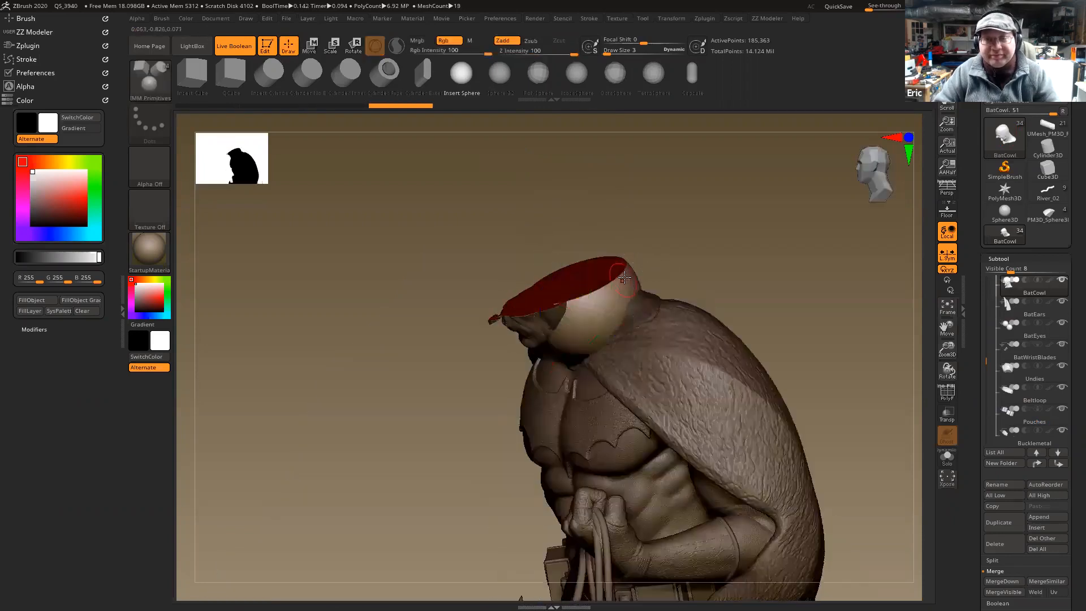
- Pull on the side of the inserted sphere with the SnakeHook brush at Draw Size 4
key("b")
key("s")
key("h")
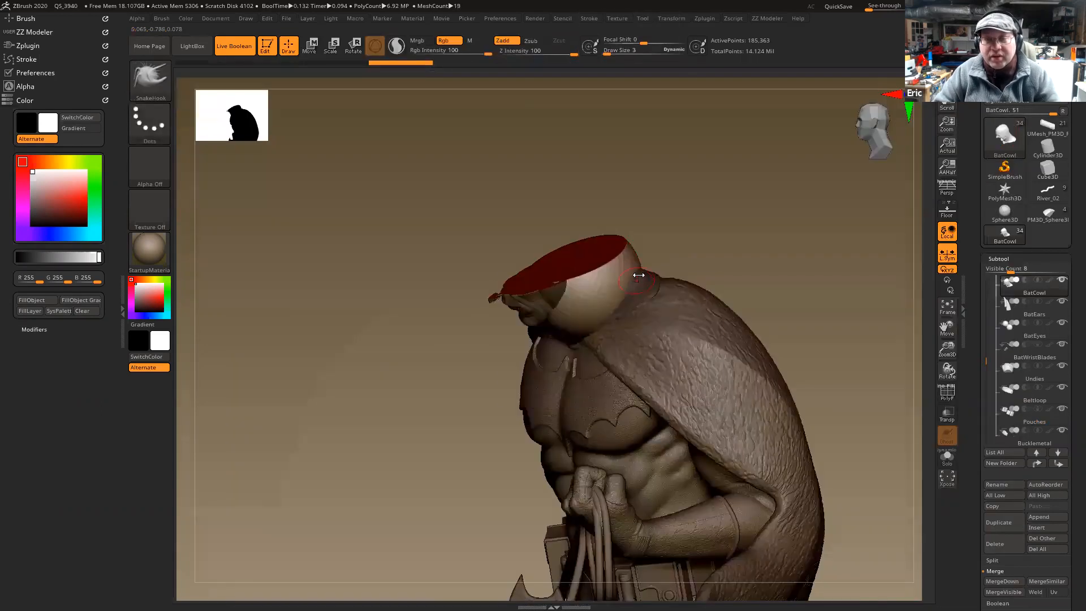
key("space")
left_click_drag(639, 271, 616, 286)
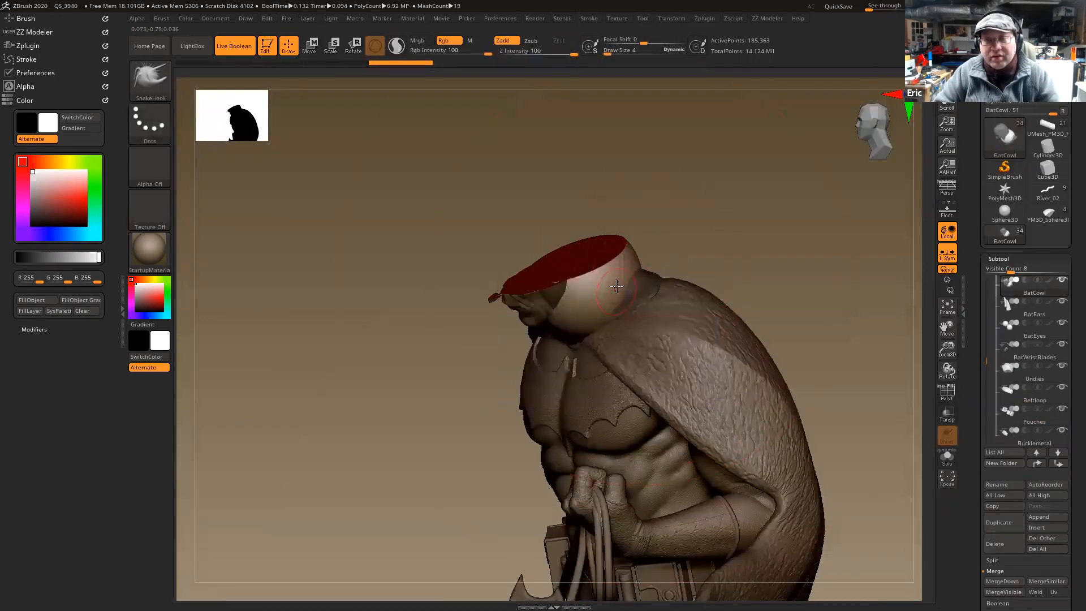
- Sculpt the side of the sphere with the ClayBuildup brush and raise its Draw Size to 5
key("b")
key("c")
key("b")
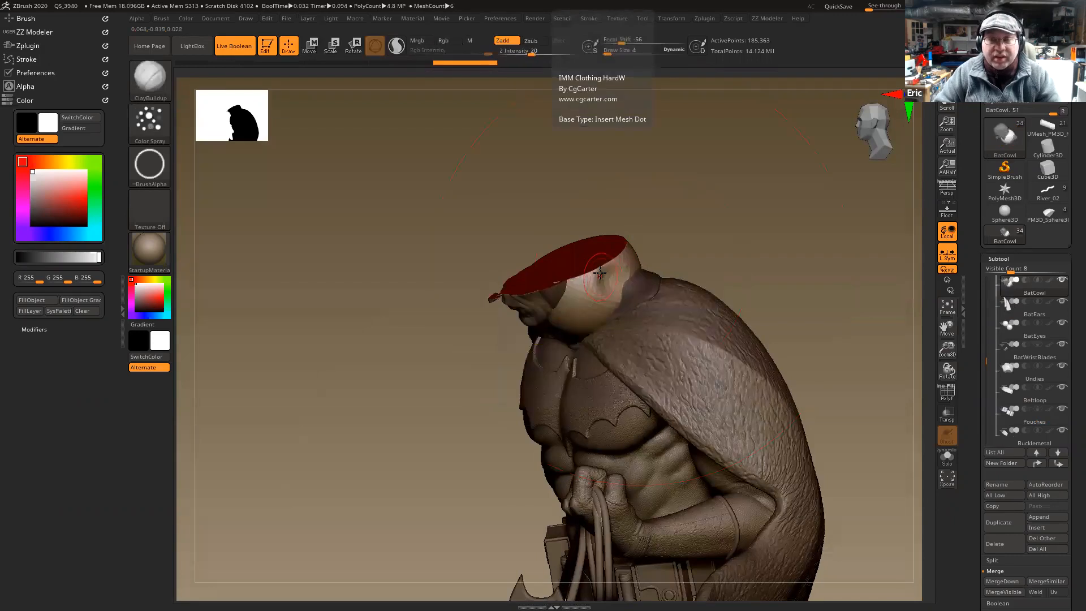
key("space")
left_click_drag(559, 309, 562, 309)
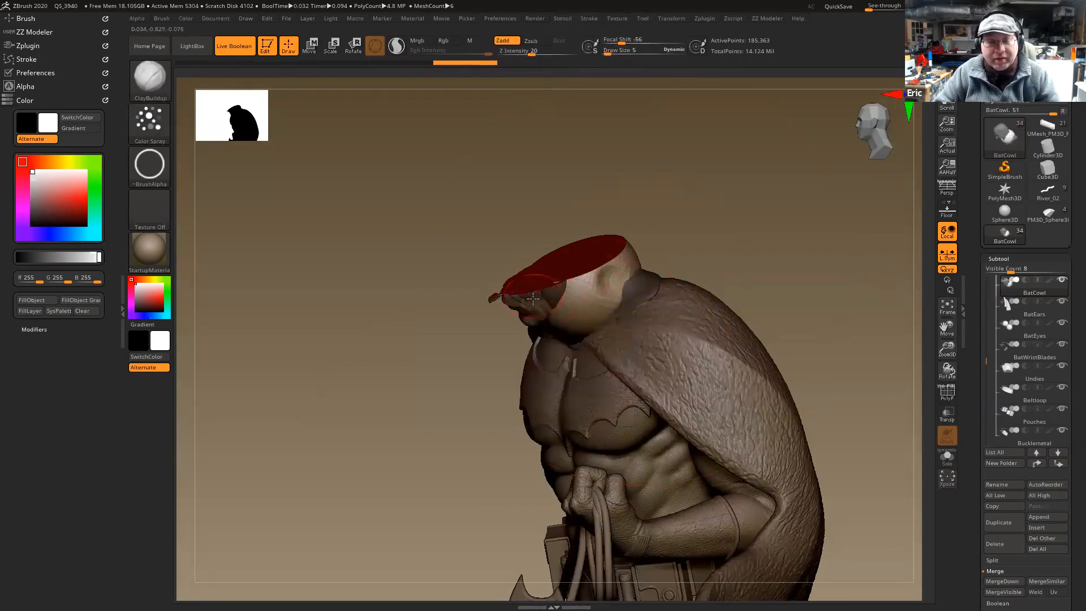
- Give ClayBuildup a FreeHand stroke, no alpha and Z Intensity 32, and sculpt more clay onto the sphere
left_click(150, 120)
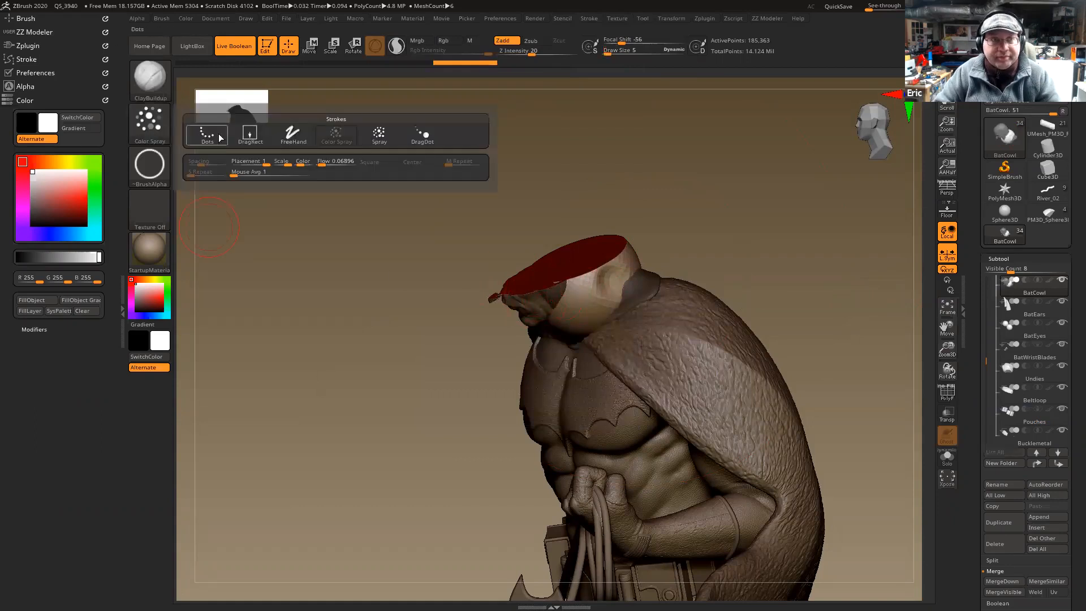
left_click(286, 134)
left_click(152, 171)
left_click(207, 179)
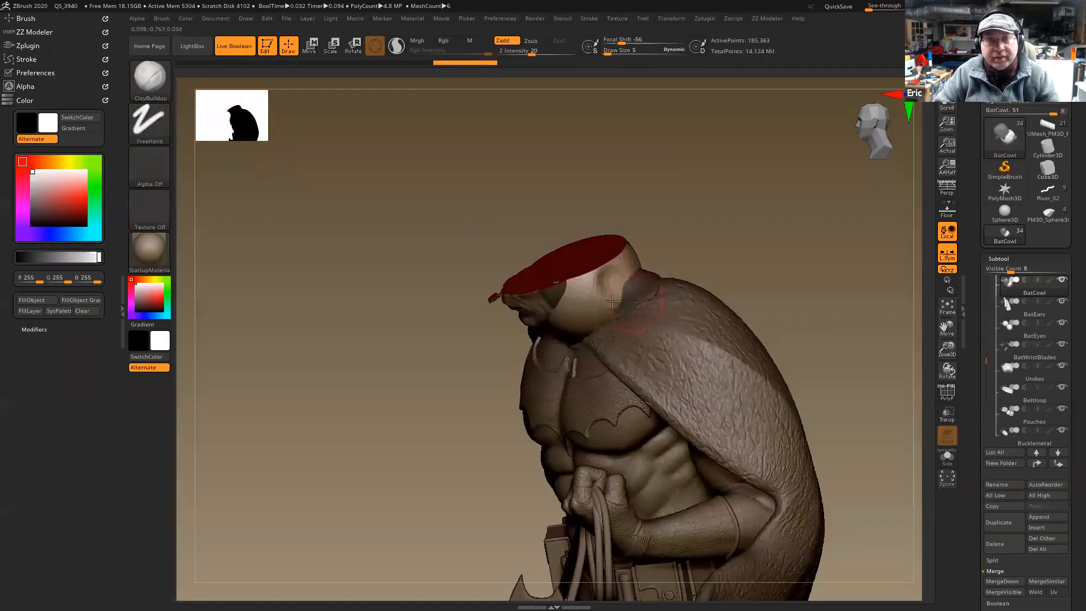
key("space")
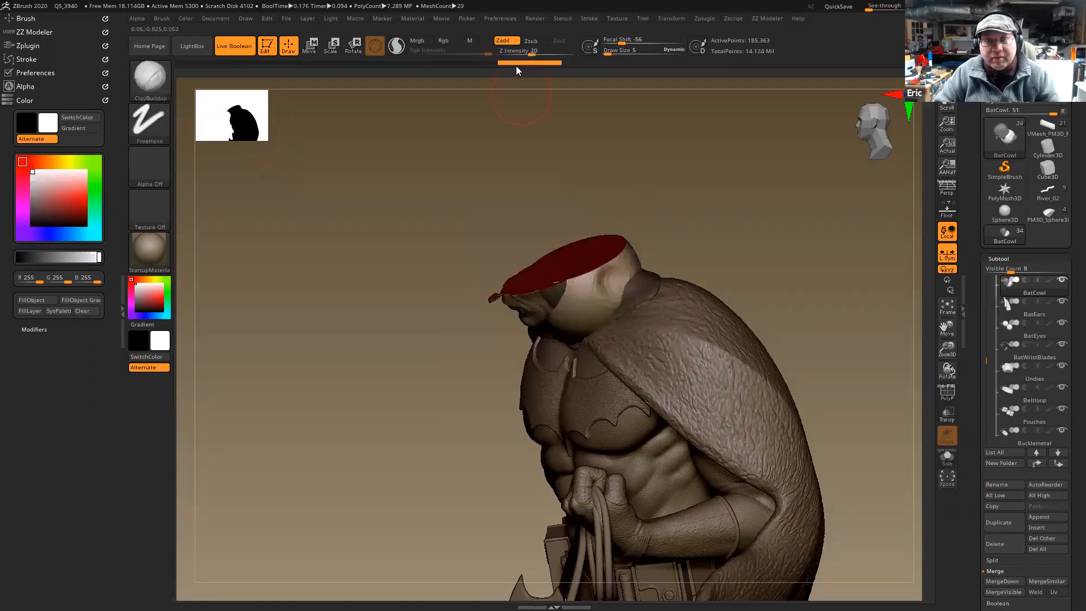
left_click_drag(535, 55, 541, 55)
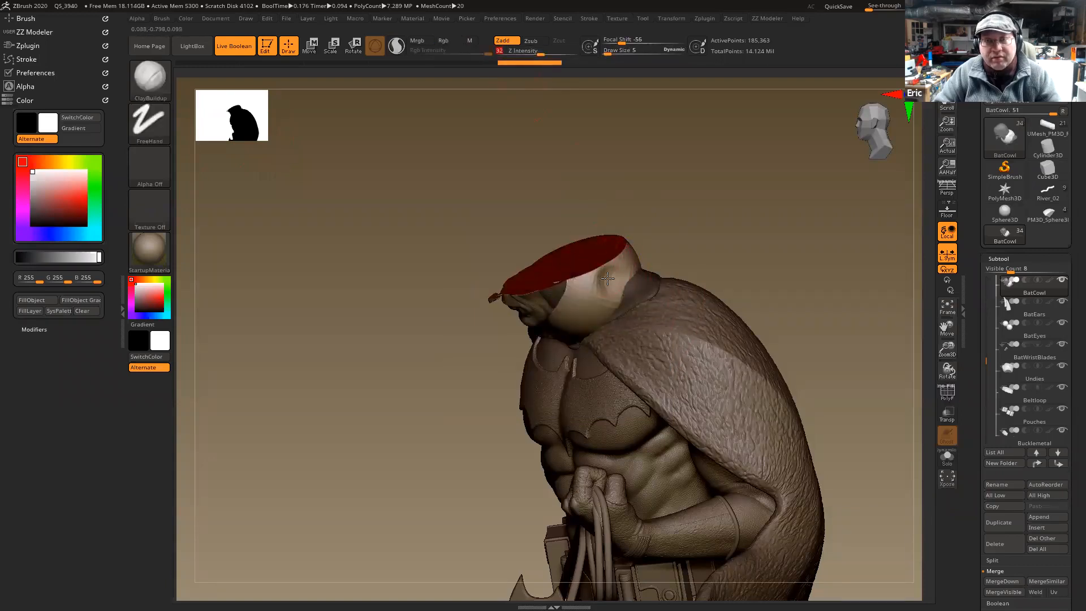
mouse_move(567, 310)
left_mouse_down()
mouse_move(635, 262)
mouse_move(570, 317)
mouse_move(590, 300)
left_mouse_up()
- Isolate BatCowl and build up and smooth the sphere's surface where it protrudes from the back of the neck
key("alt+s")
mouse_move(601, 307)
right_mouse_down()
mouse_move(559, 299)
mouse_move(571, 301)
right_mouse_up()
mouse_move(589, 294)
left_mouse_down()
mouse_move(577, 326)
mouse_move(600, 303)
left_mouse_up()
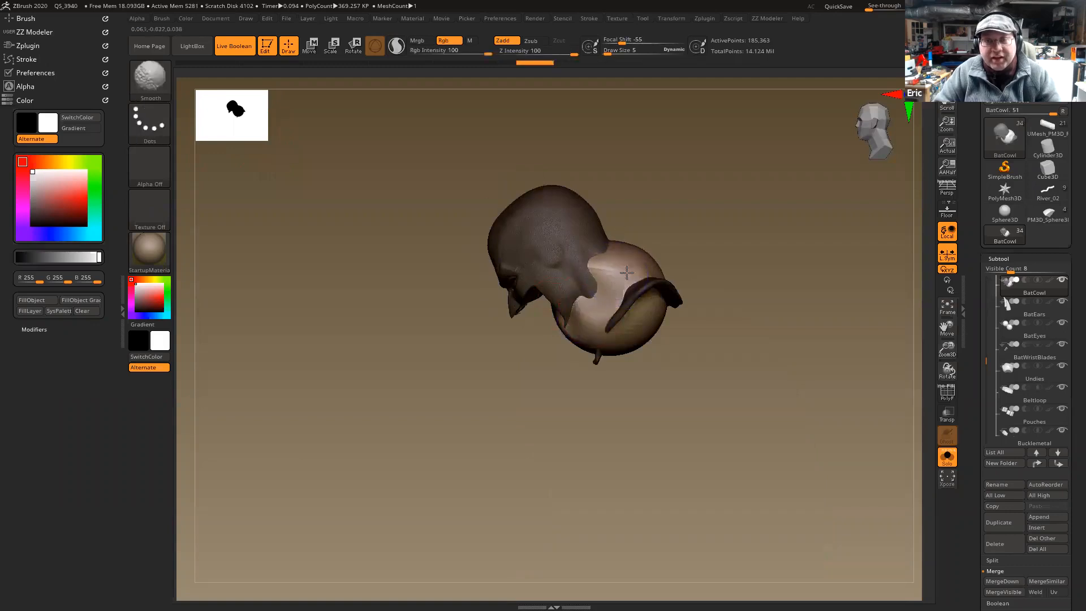
key("space")
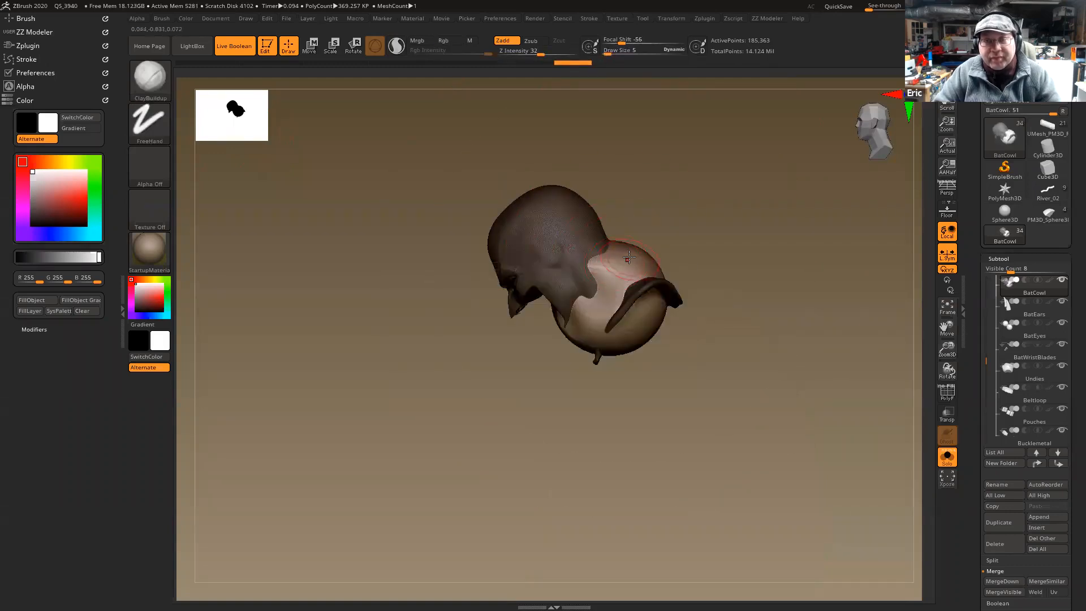
mouse_move(607, 302)
left_mouse_down()
mouse_move(617, 304)
mouse_move(582, 331)
mouse_move(613, 250)
mouse_move(642, 267)
left_mouse_up()
right_click_drag(652, 262, 600, 262, "shift")
left_click_drag(643, 234, 633, 273, "shift")
- Smooth the isolated mesh around the front and lower part of the neck, working from several angles
right_click_drag(629, 274, 683, 270)
mouse_move(588, 277)
right_mouse_down("alt")
mouse_move(610, 313)
mouse_move(598, 341)
right_mouse_up("alt")
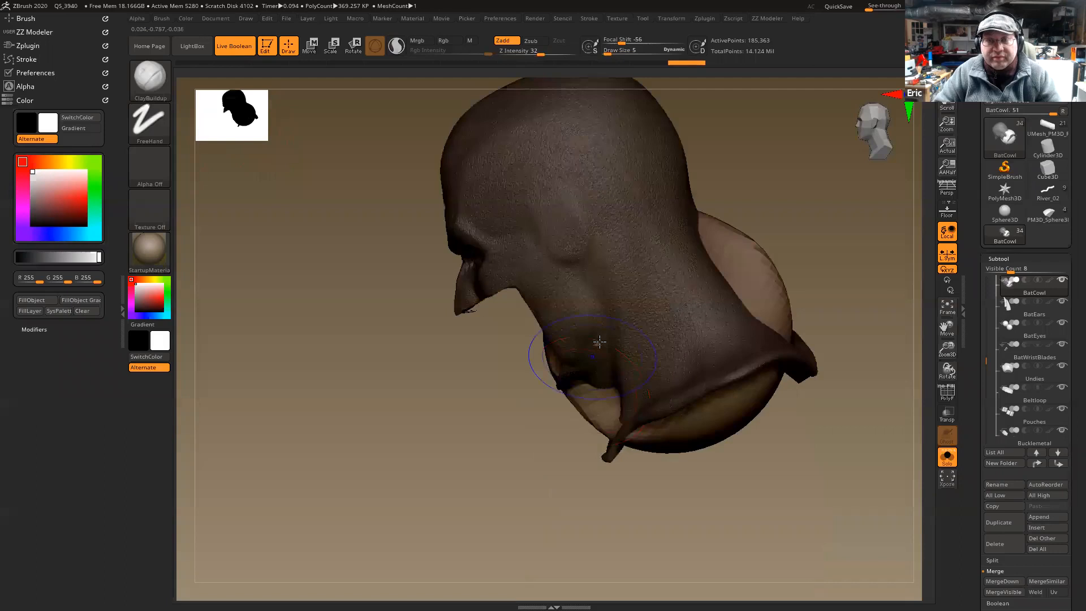
left_click_drag(598, 341, 605, 298, "shift")
right_click_drag(529, 338, 650, 328)
mouse_move(514, 357)
left_mouse_down("shift")
mouse_move(493, 376)
mouse_move(531, 291)
mouse_move(501, 362)
mouse_move(532, 356)
left_mouse_up("shift")
mouse_move(524, 310)
right_mouse_down()
mouse_move(461, 299)
mouse_move(453, 285)
right_mouse_up()
mouse_move(690, 422)
right_mouse_down()
mouse_move(735, 381)
mouse_move(729, 334)
right_mouse_up()
- Isolate the sculpted sphere, invert the visibility to show only the cowl, and delete the hidden sphere geometry
left_click(559, 358, "ctrl+shift")
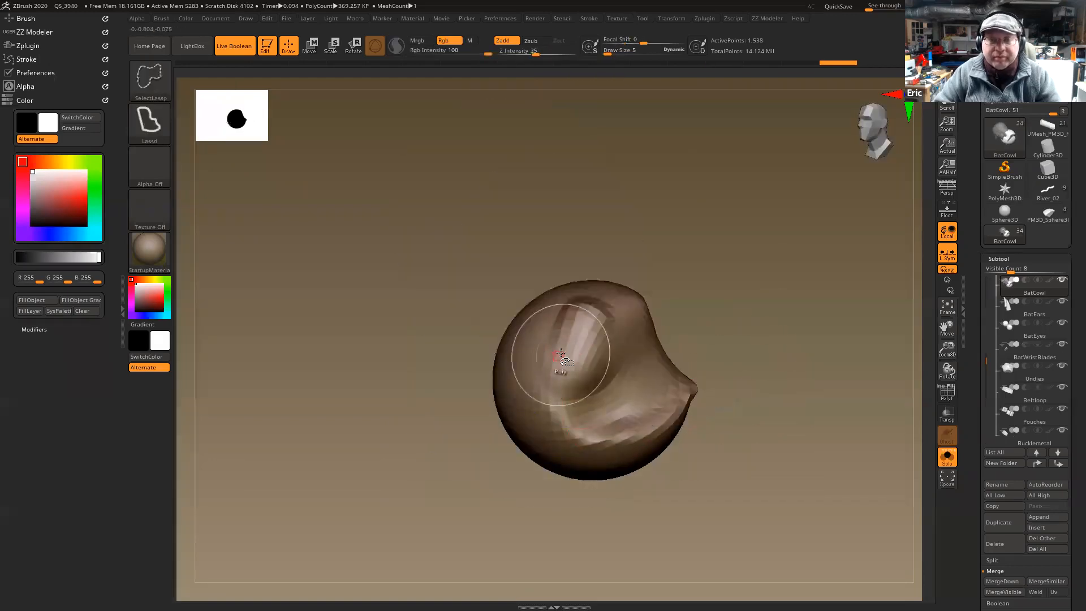
left_click(572, 353, "ctrl+shift")
left_click(658, 312, "ctrl+shift")
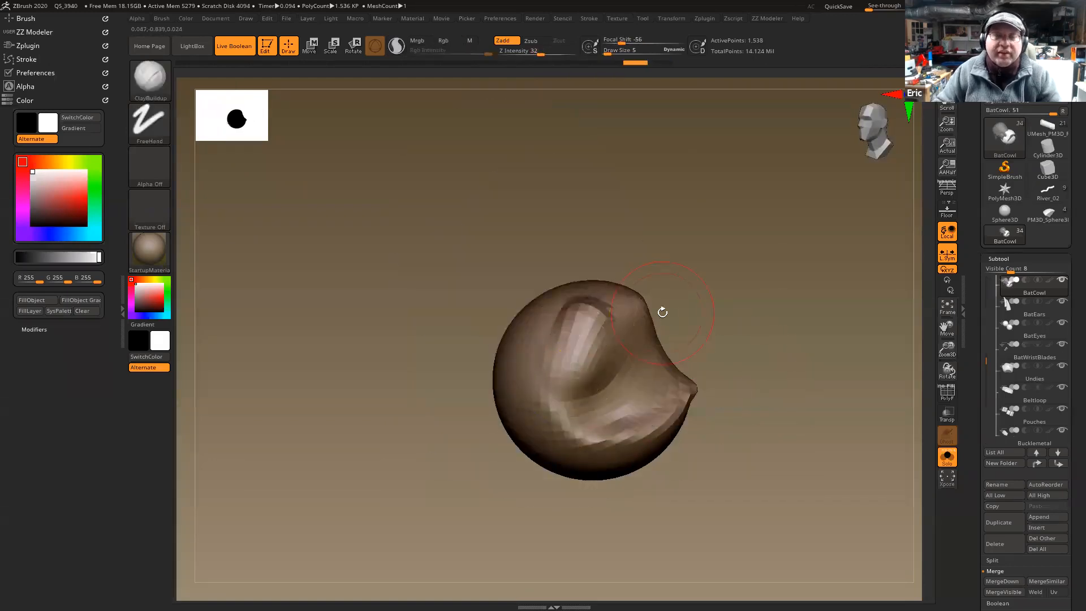
left_click(565, 359, "ctrl+shift")
key("z")
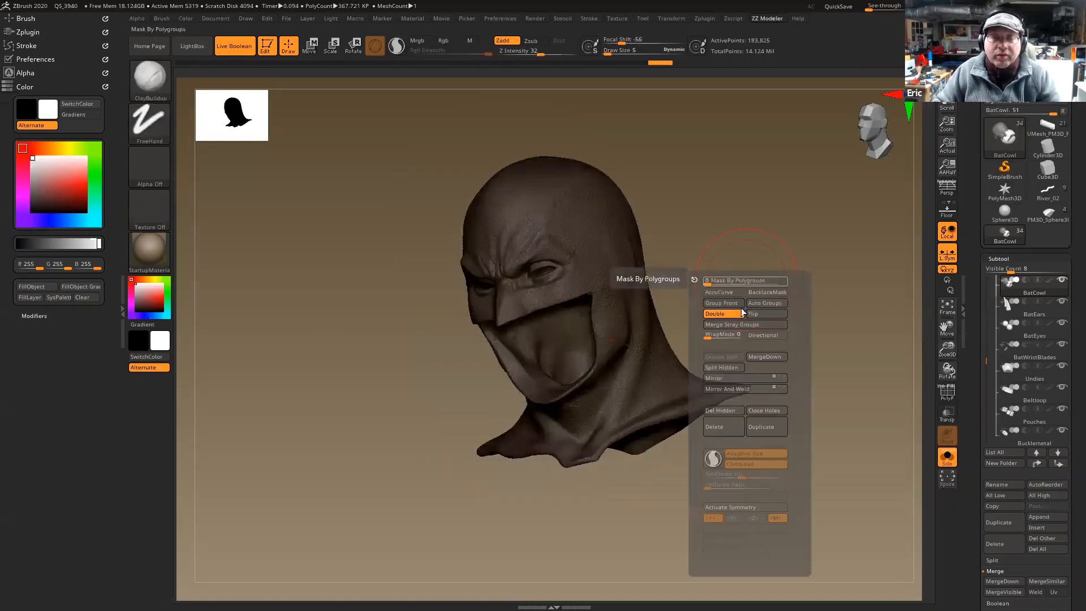
left_click(726, 408)
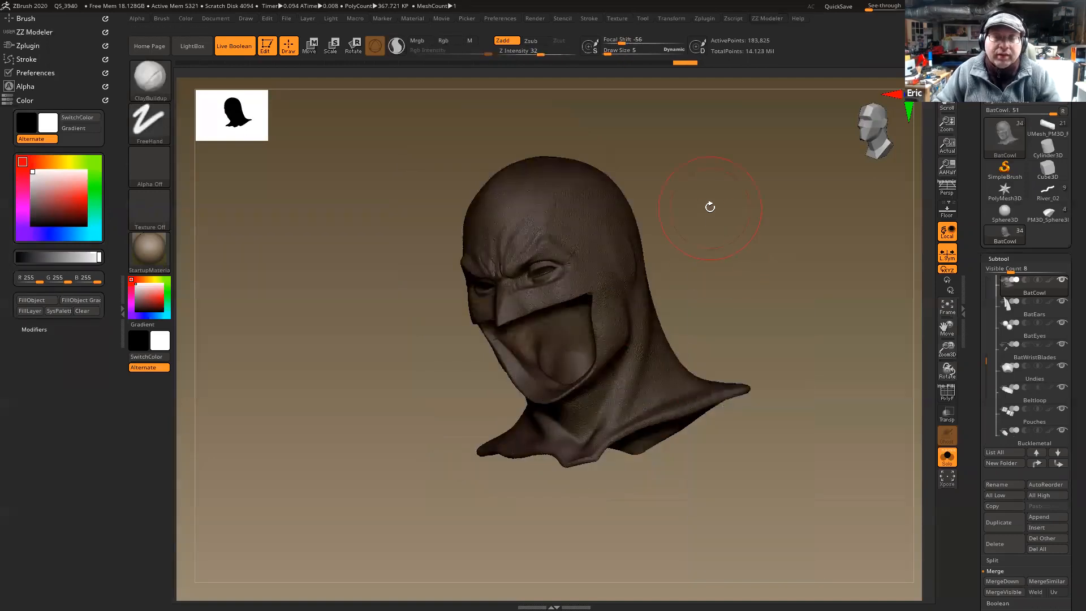
- Bring the other subtools back around the isolated cowl and hide the red Batarang2 cutting cube
key("alt+s")
key("alt+s")
left_click_drag(756, 204, 773, 226)
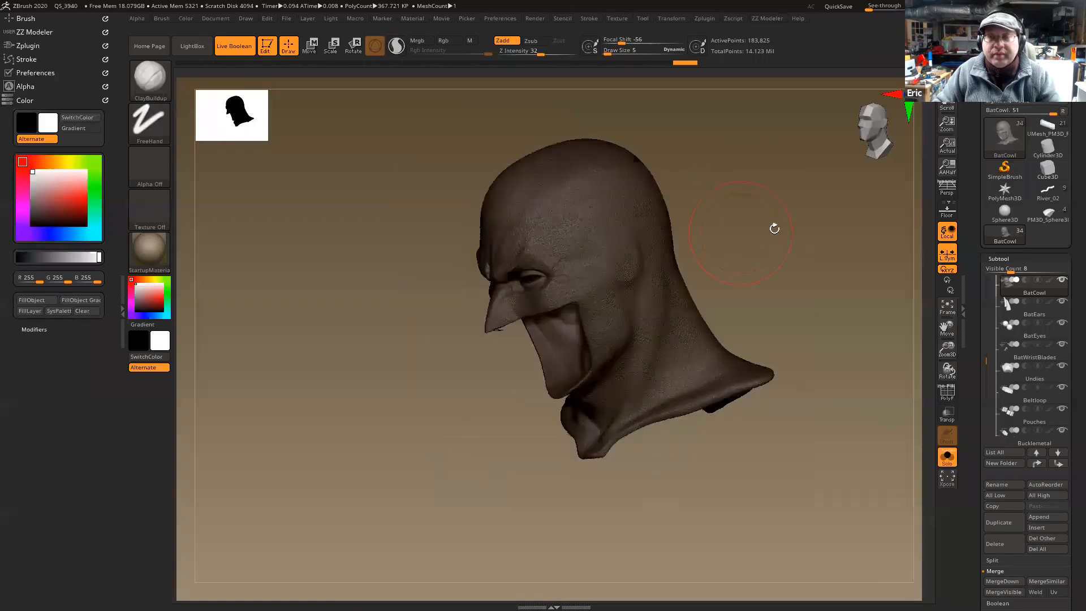
key("alt+s")
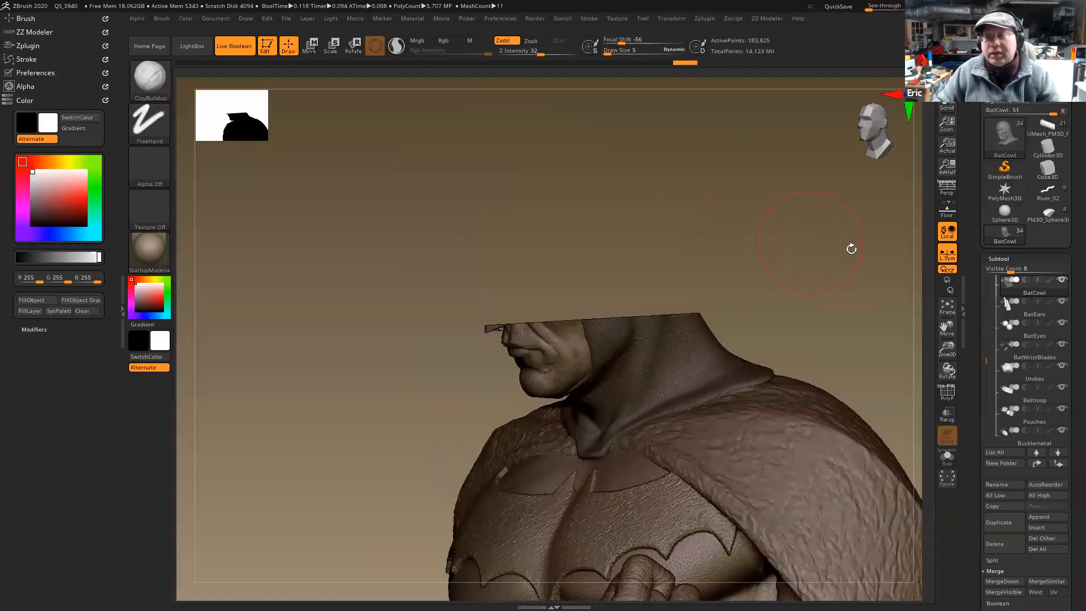
left_click_drag(985, 362, 986, 406)
left_click(1062, 367)
- Check the uncut head with PolyFrame and examine the Batman figure from the front, side and three-quarter angles
left_click_drag(829, 253, 798, 250)
key("shift+f")
key("shift+f")
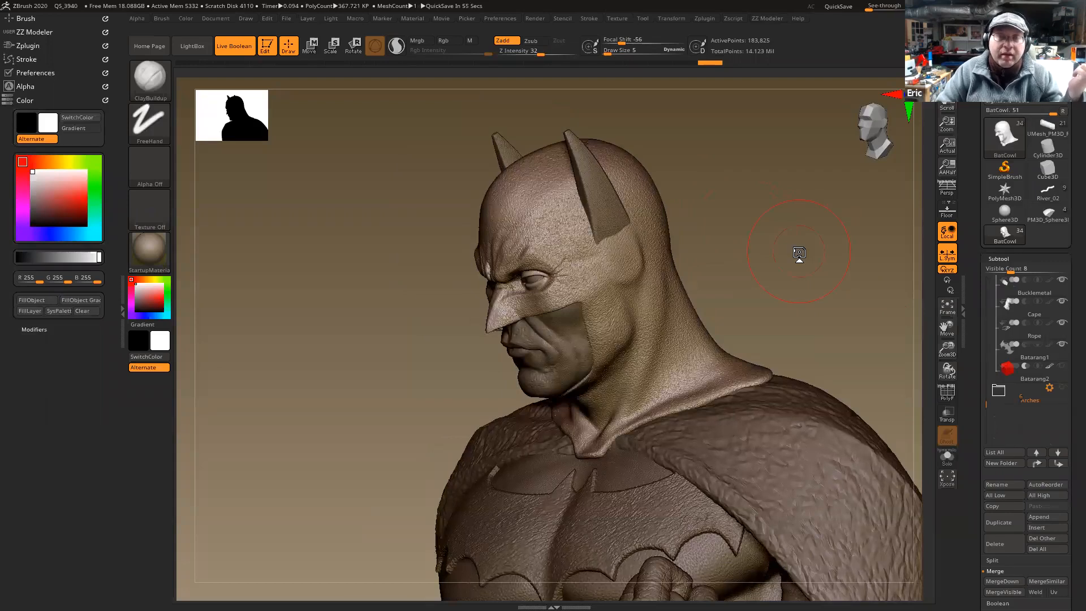
left_click_drag(805, 247, 826, 253)
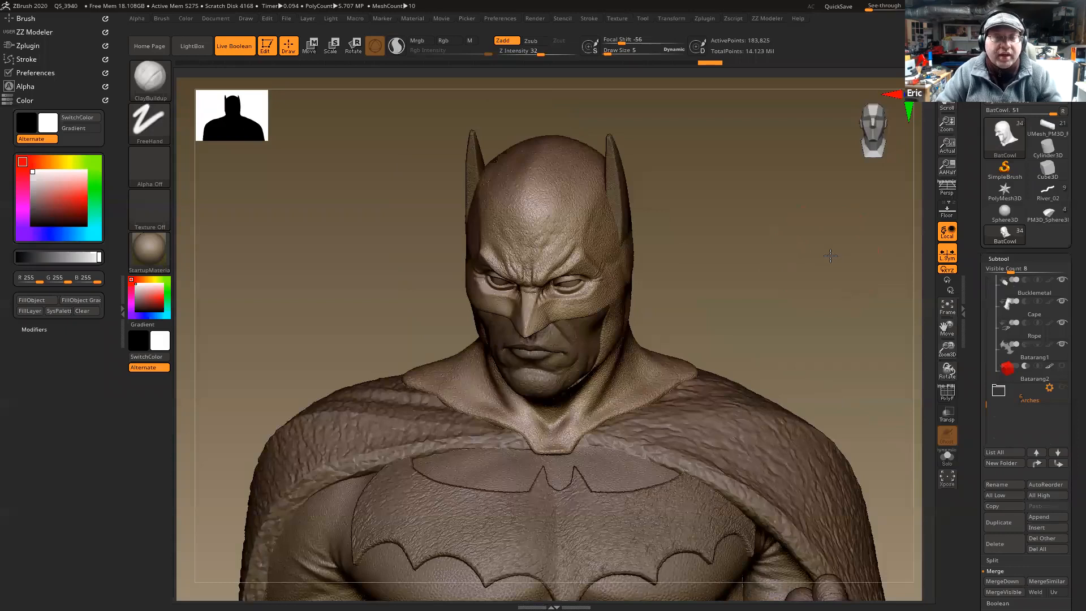
left_click_drag(727, 225, 739, 264, "alt")
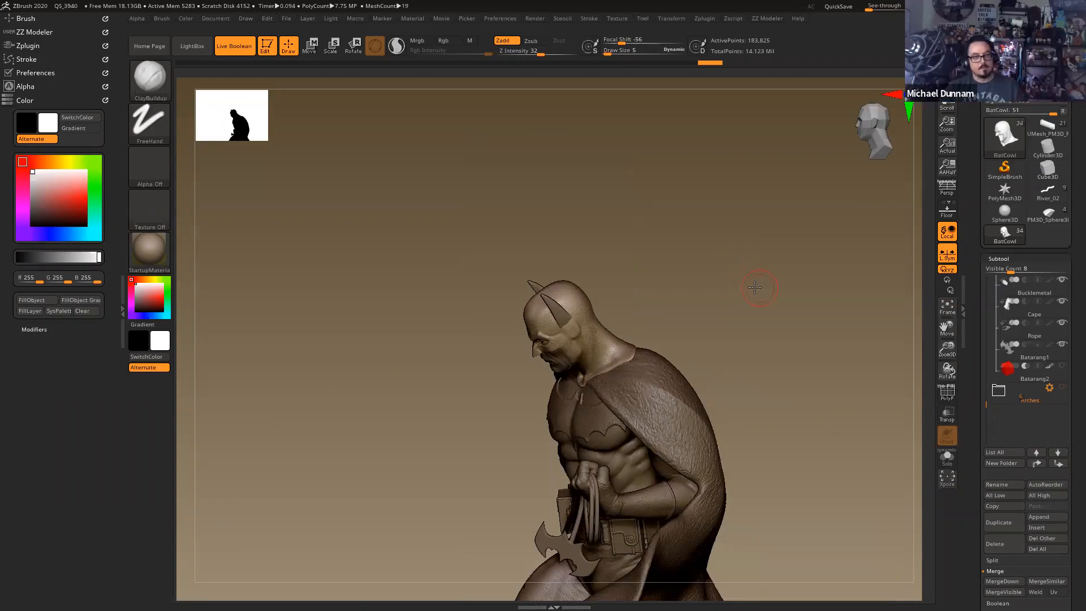
left_click_drag(769, 274, 509, 372, "shift")
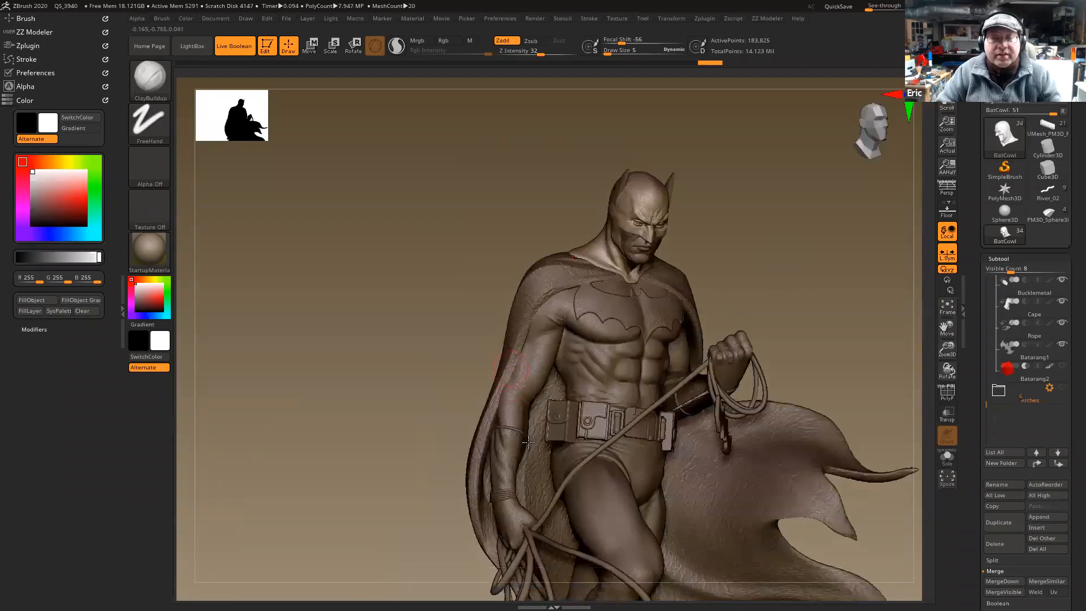
- Select the Cape subtool and examine it isolated and on the figure, from the shoulder edge to the hem
left_click_drag(529, 442, 487, 458, "alt")
left_click(430, 492, "alt")
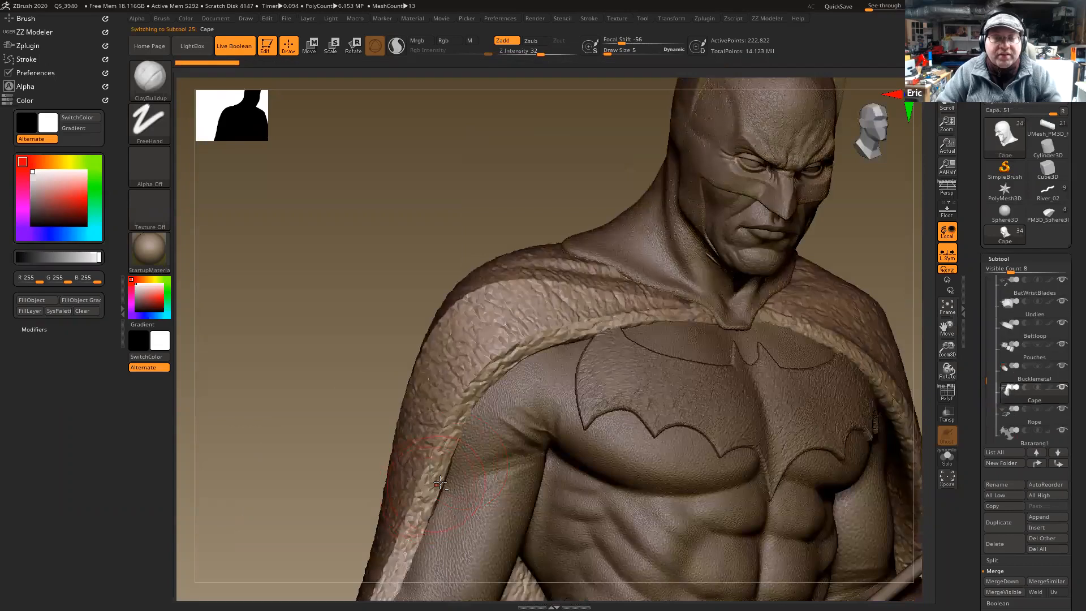
right_click_drag(436, 485, 545, 363, "alt")
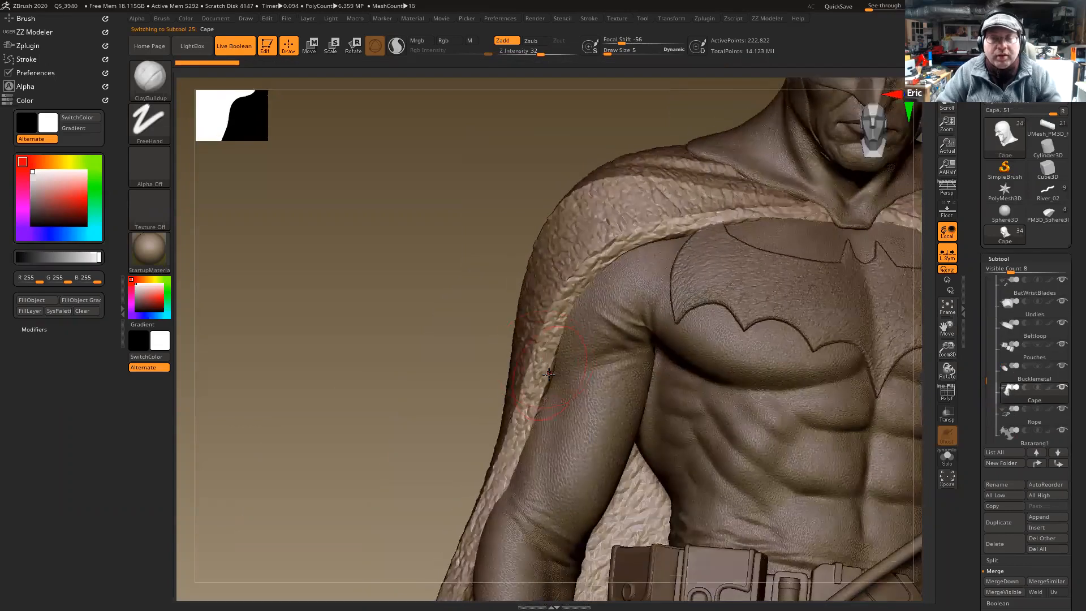
key("alt+s")
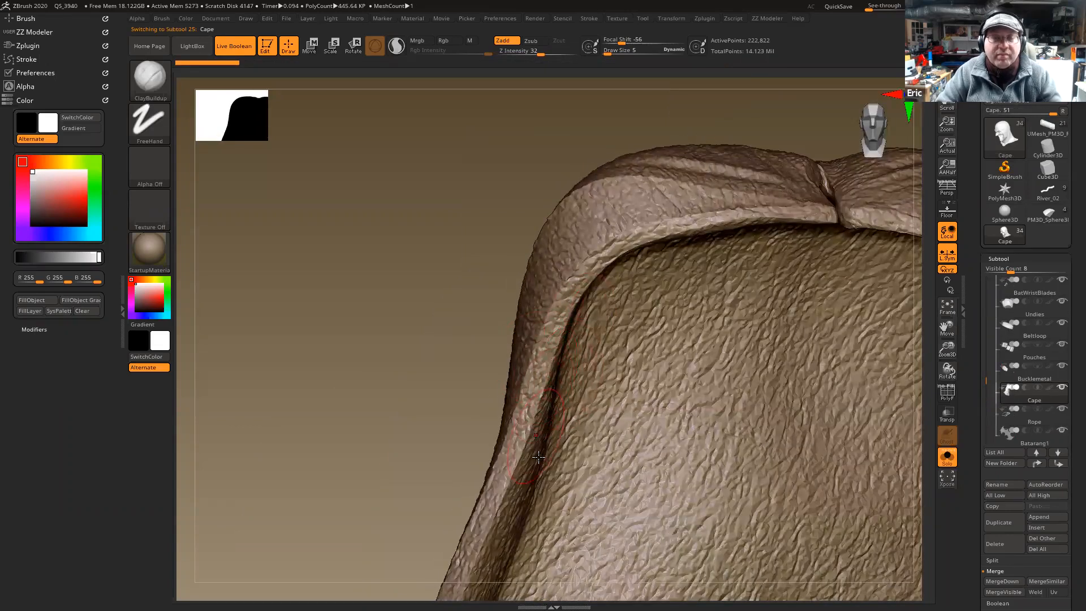
key("alt+s")
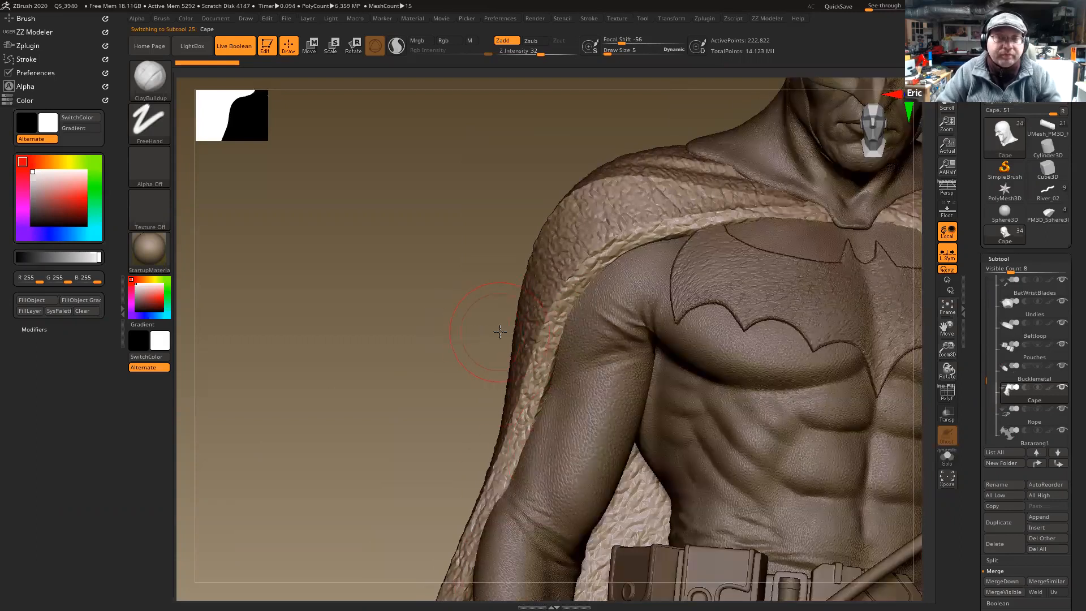
right_click_drag(478, 344, 815, 358, "ctrl")
key("f")
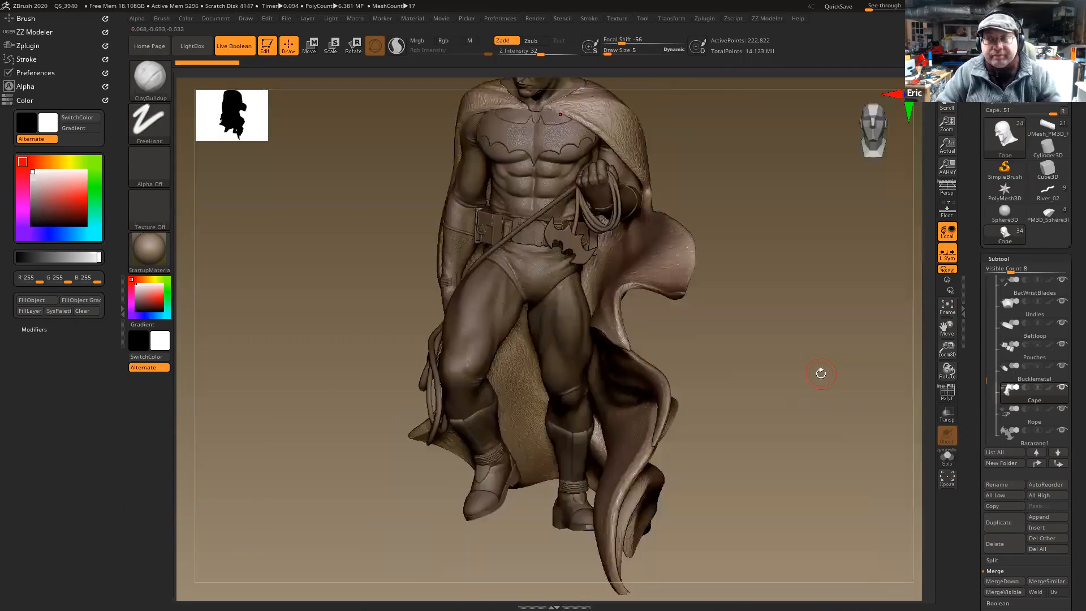
mouse_move(746, 335)
left_mouse_down()
mouse_move(652, 310)
mouse_move(609, 452)
left_mouse_up()
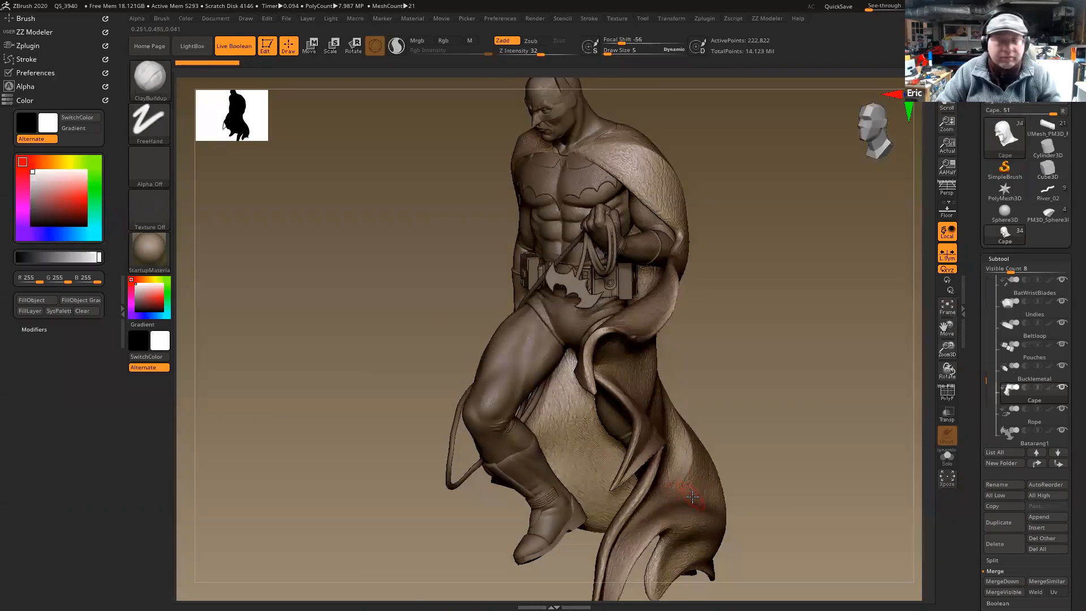
- Collapse the Merge and Subtool sections to expose the full list of tool settings for the Cape
left_click(1004, 570)
left_click_drag(835, 321, 860, 322)
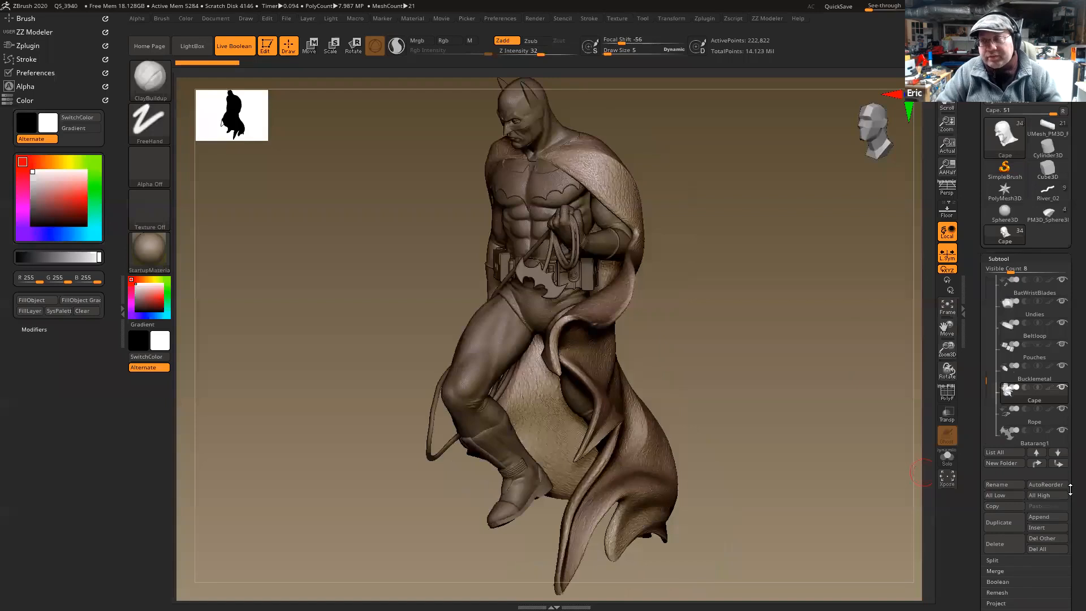
left_click_drag(1070, 490, 1070, 485)
left_click(1007, 256)
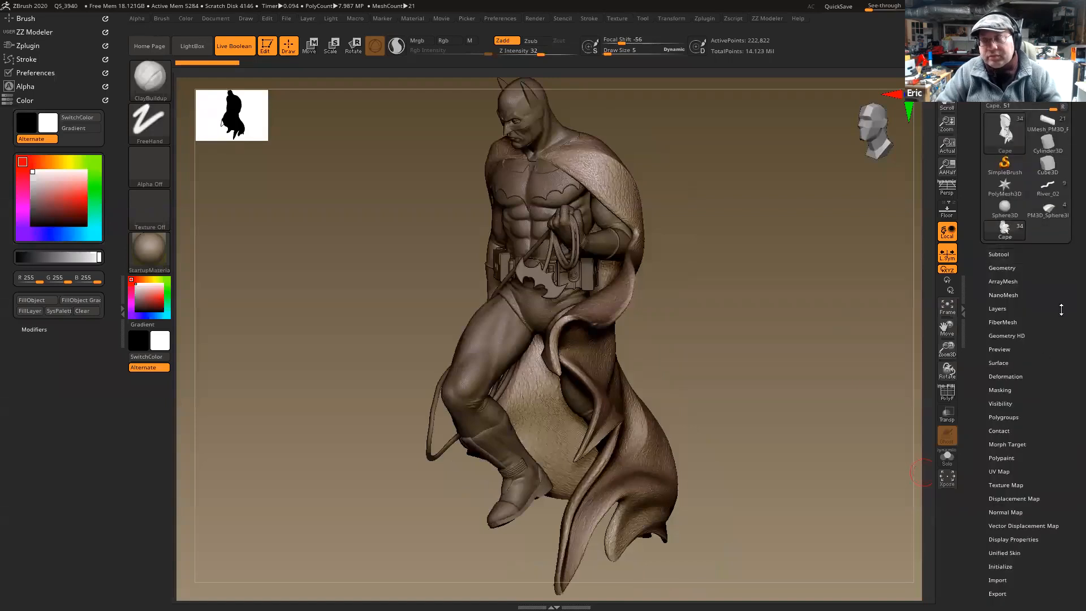
left_click_drag(1061, 309, 1070, 328)
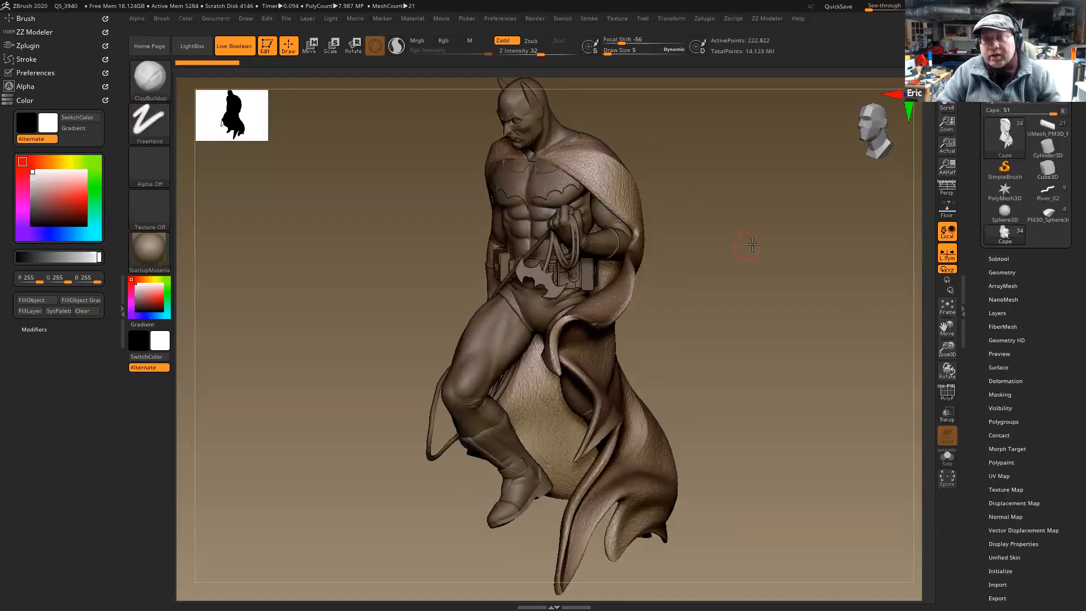
- Switch to the PM3D_Sphere3D1 tool and examine the dome's smooth and textured halves from several angles
left_click_drag(734, 245, 874, 226)
left_click_drag(790, 235, 602, 180)
left_click(1048, 219)
left_click_drag(682, 184, 751, 154)
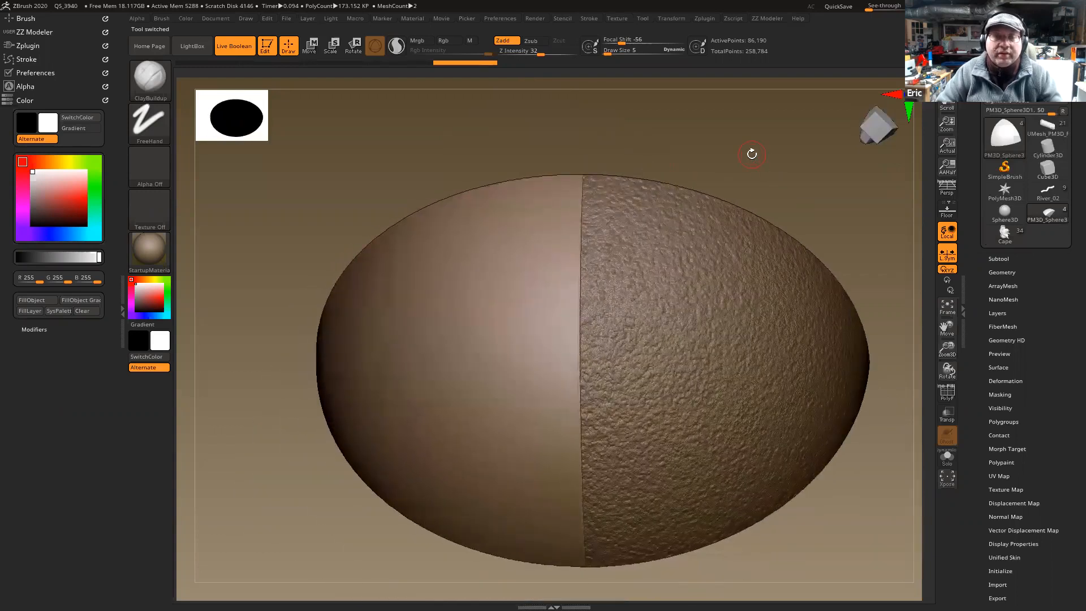
right_click_drag(574, 371, 545, 347)
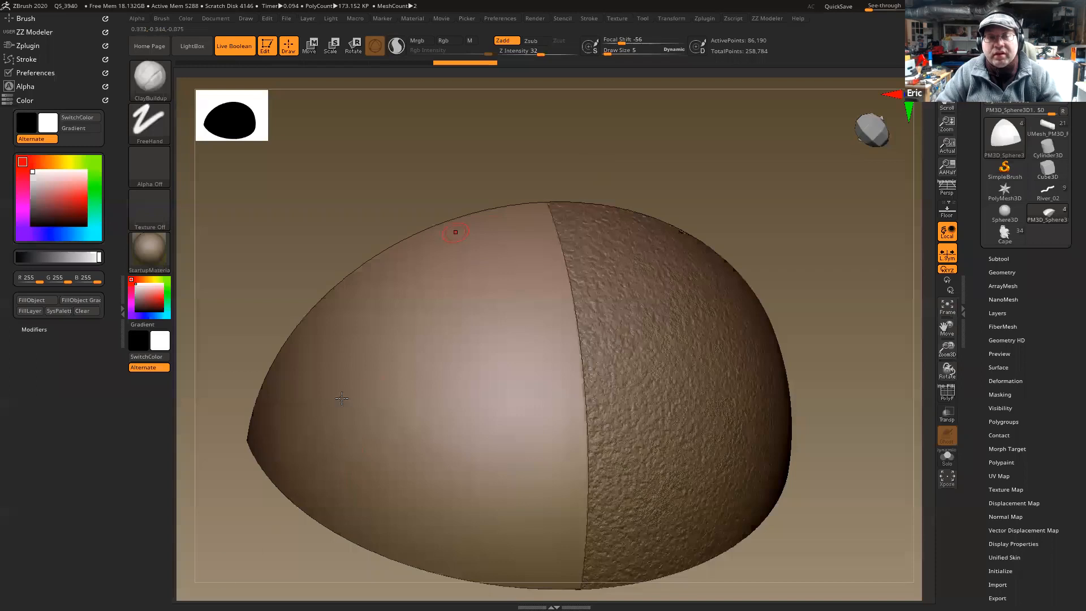
right_click_drag(534, 400, 526, 409)
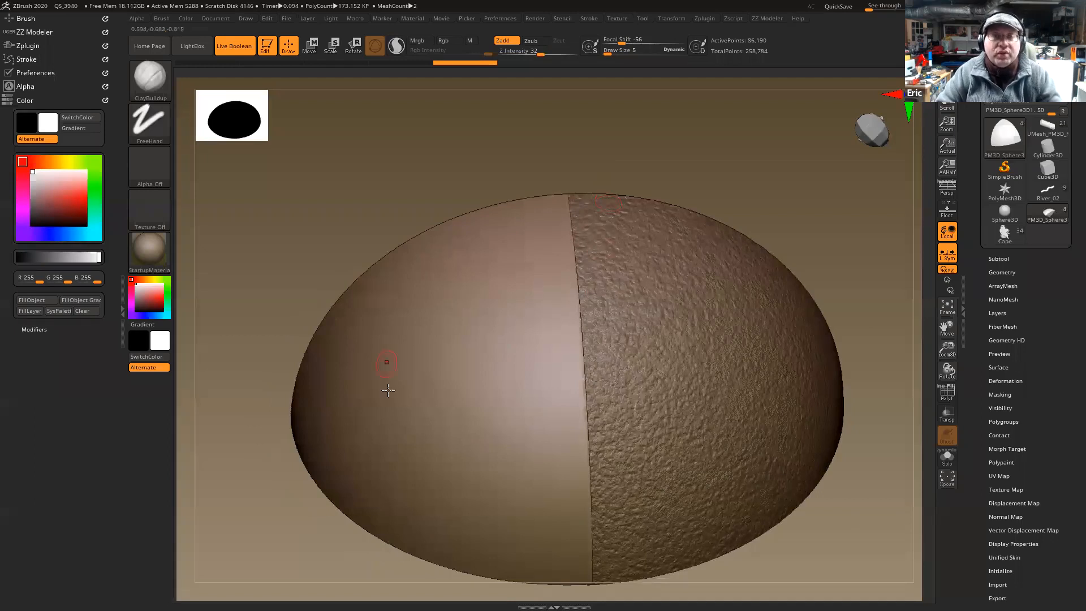
left_click_drag(512, 188, 654, 167)
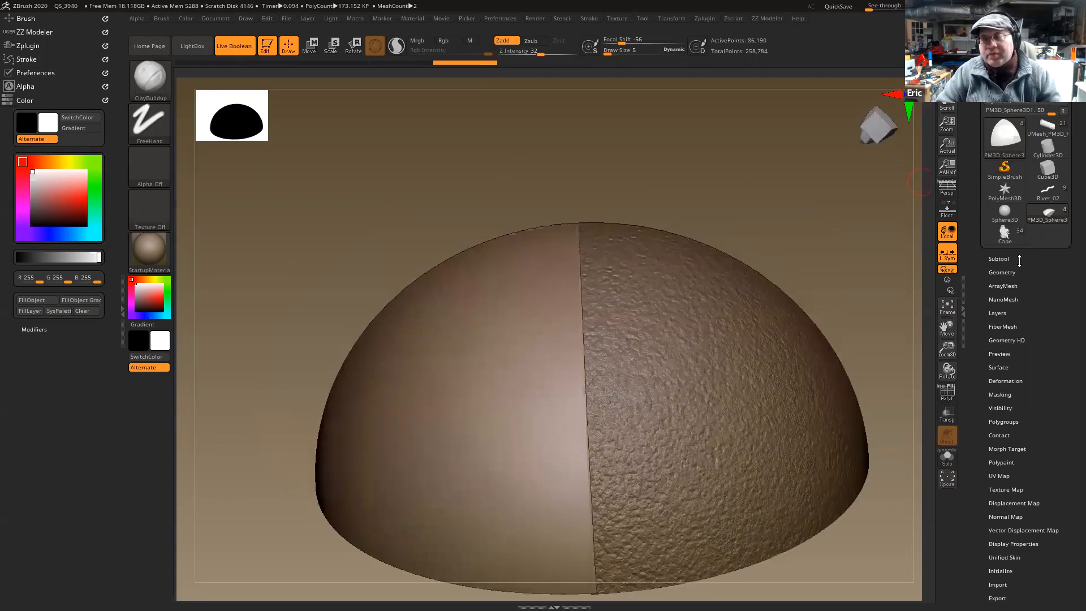
- Show the PM3D_Cube3D1 subtool to cut layer lines into the dome and compare them across the smooth and textured halves
left_click(999, 259)
left_click(1040, 371)
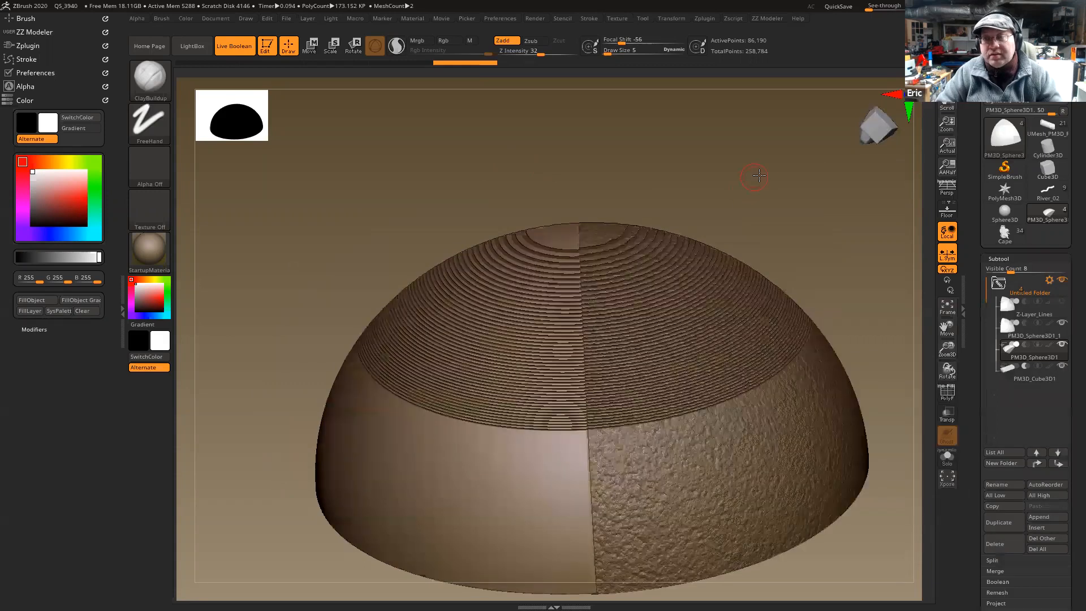
left_click_drag(766, 257, 630, 588)
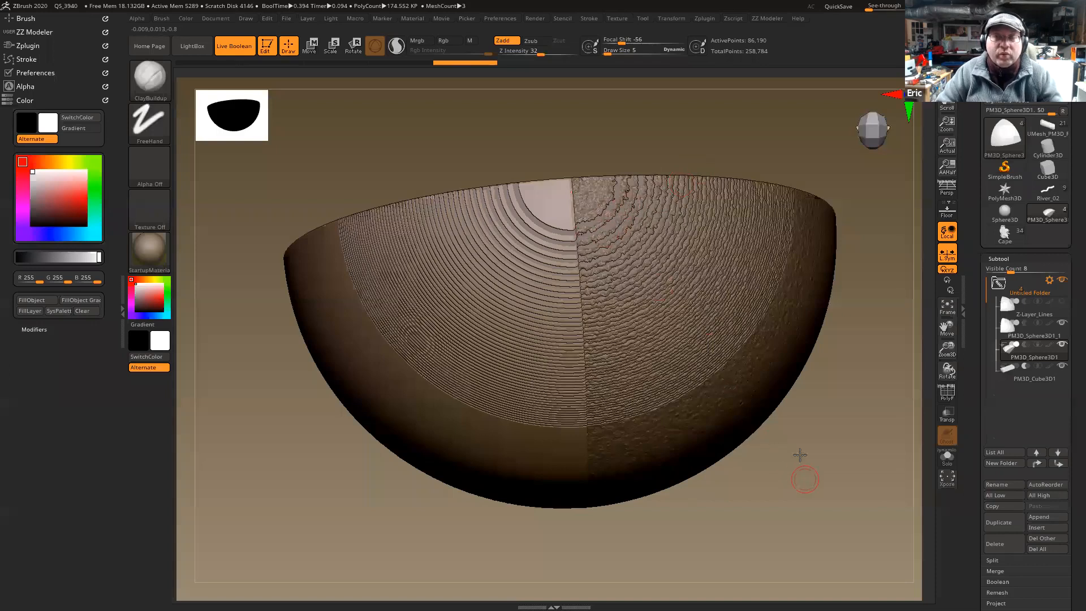
left_click_drag(799, 454, 795, 447)
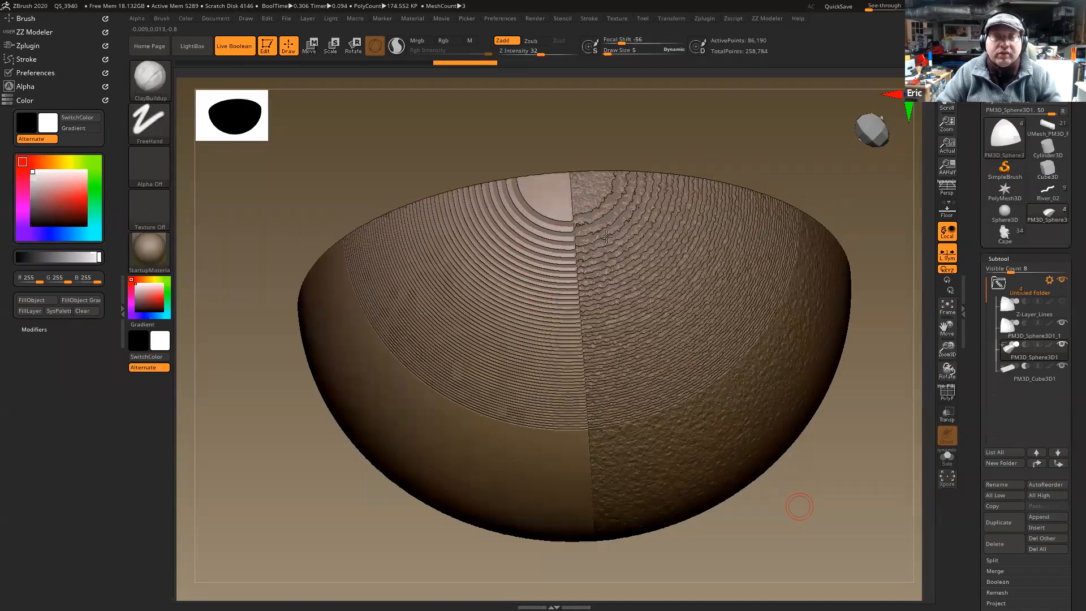
left_click_drag(799, 507, 802, 358)
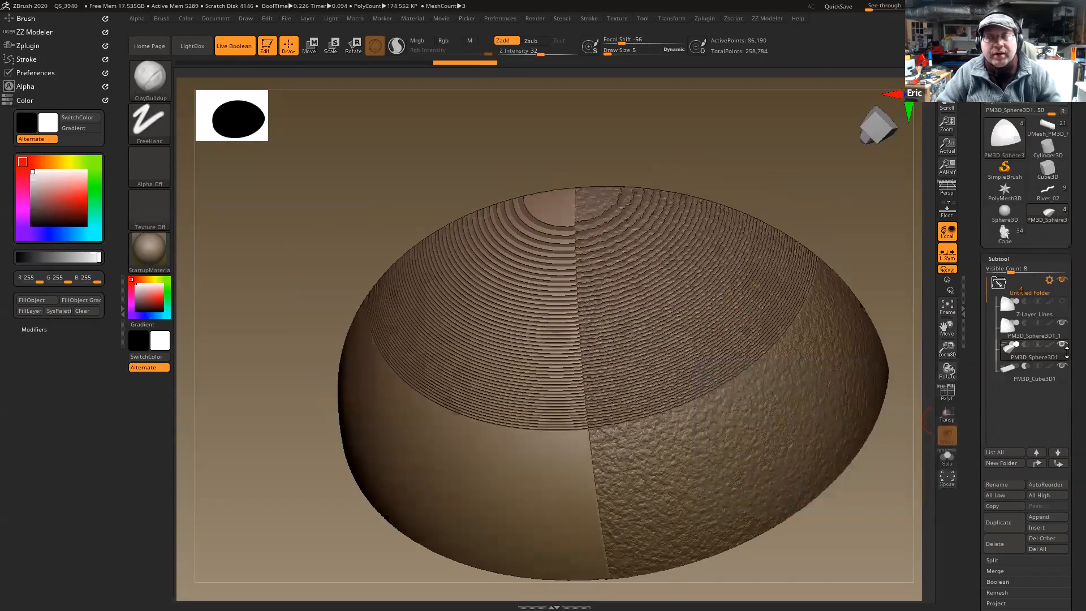
- Hide the PM3D_Cube3D1 subtool and examine the dome's two surface finishes without the layer lines
mouse_move(1065, 354)
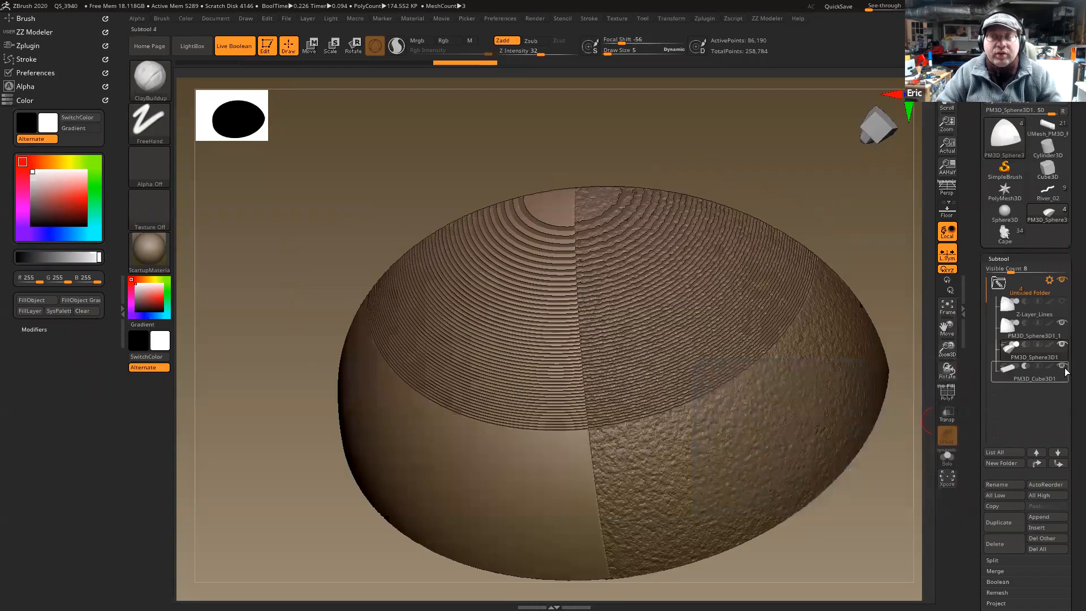
left_click(1061, 366)
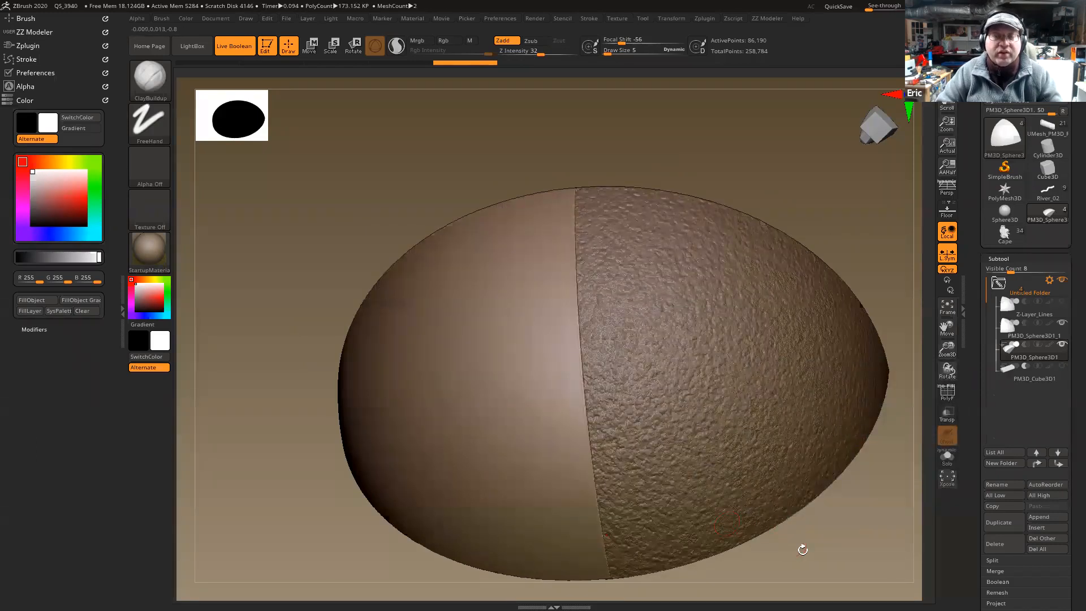
left_click_drag(803, 548, 802, 555)
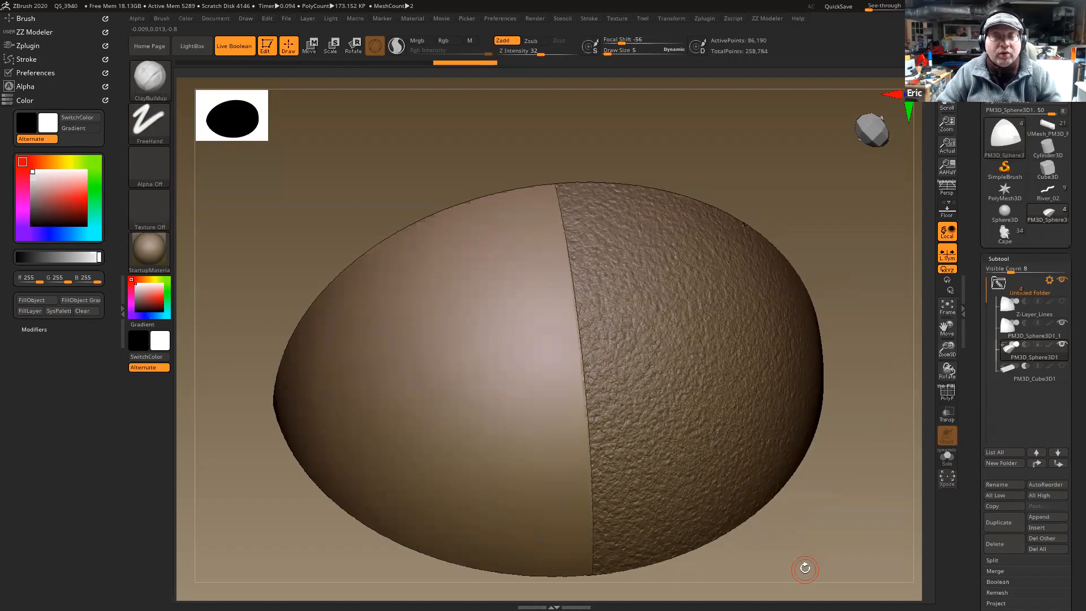
left_click_drag(808, 559, 789, 529)
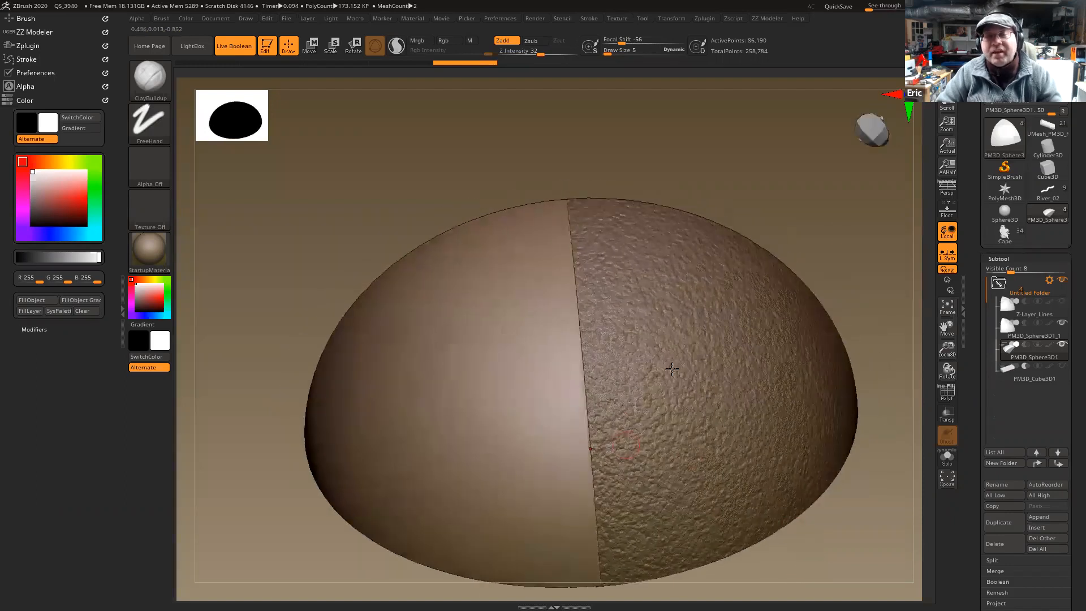
right_click_drag(653, 289, 727, 220, "ctrl")
left_click_drag(738, 214, 724, 255)
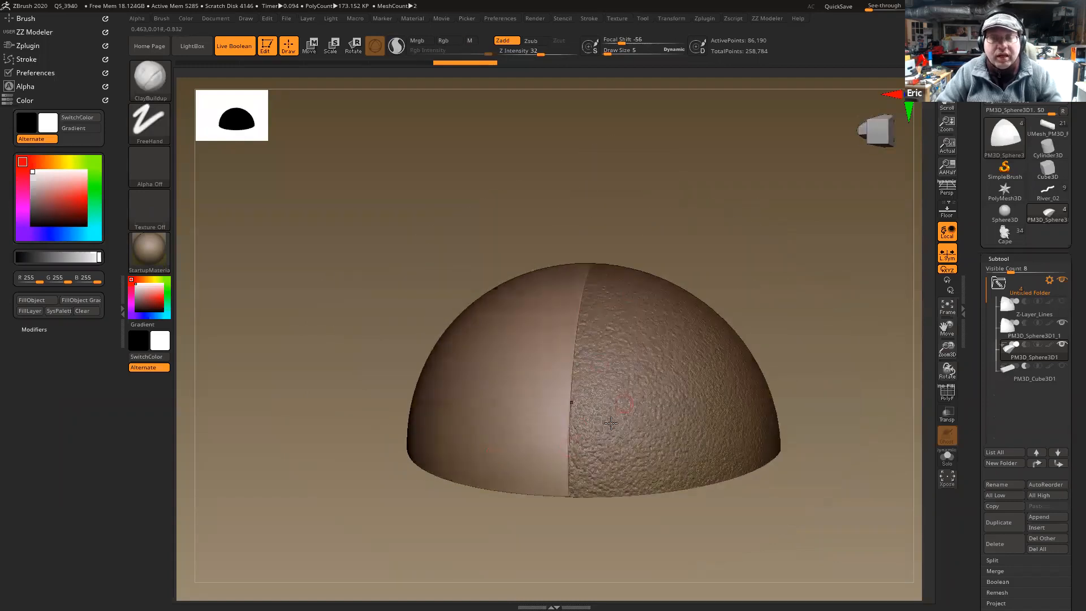
right_click_drag(601, 373, 528, 222)
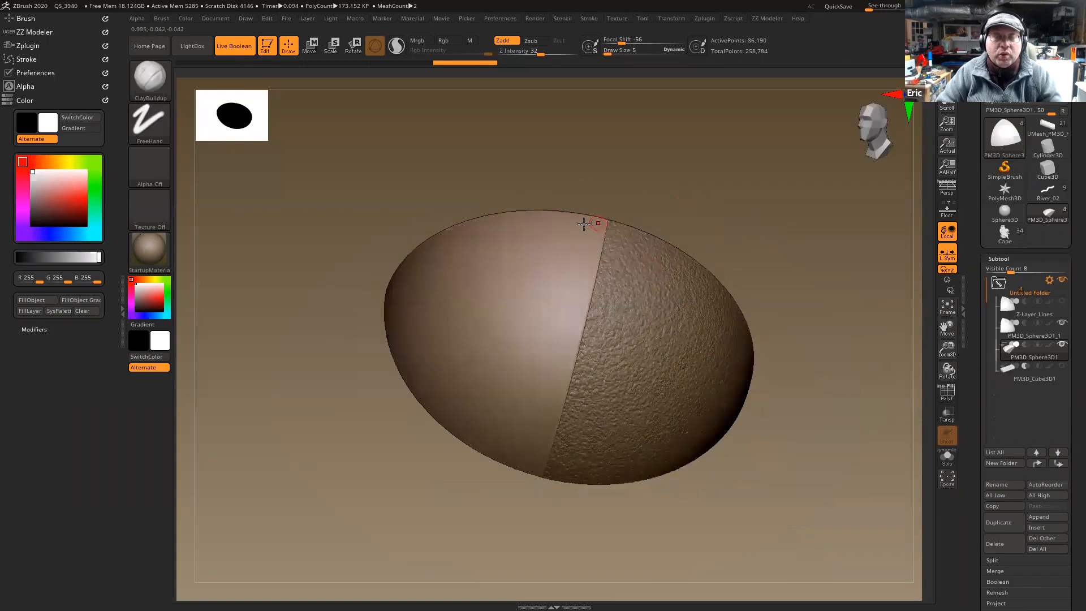
right_click_drag(792, 450, 615, 253)
- Return to the Batman figure's Cape tool and examine the statue from the front and three-quarter angles
key("super")
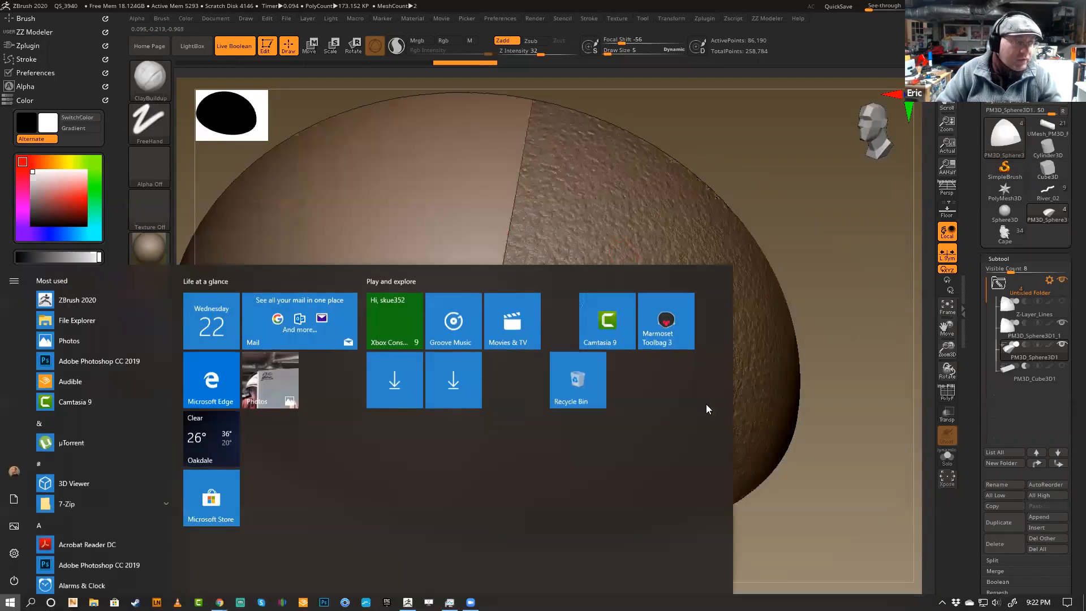
right_click_drag(834, 190, 849, 198)
left_click(999, 235)
right_click_drag(703, 243, 749, 261)
right_click_drag(730, 398, 801, 179)
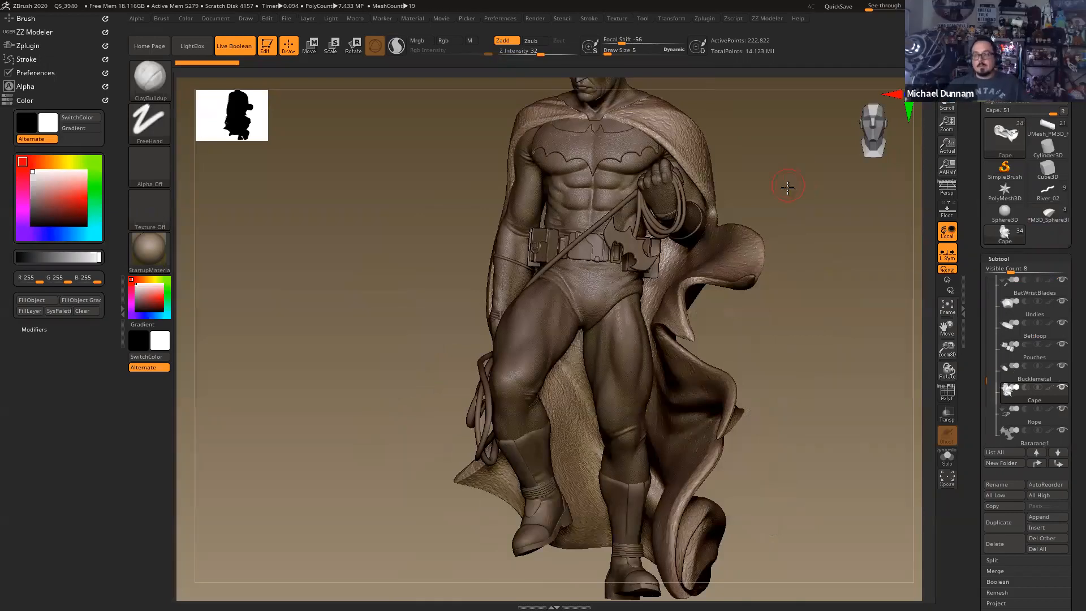
left_click_drag(788, 186, 785, 209)
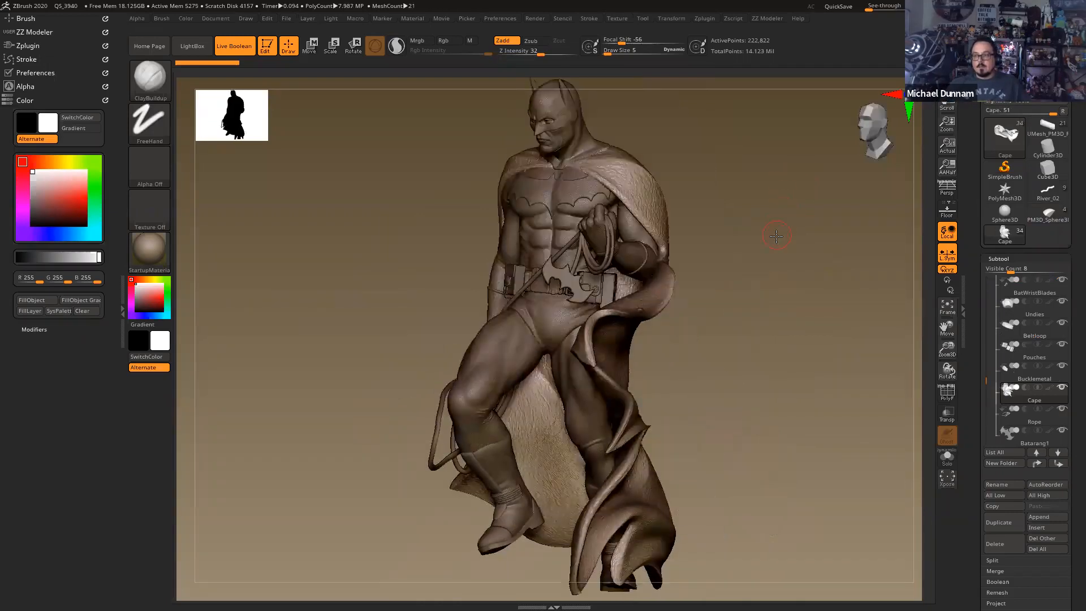
left_click_drag(767, 236, 764, 249)
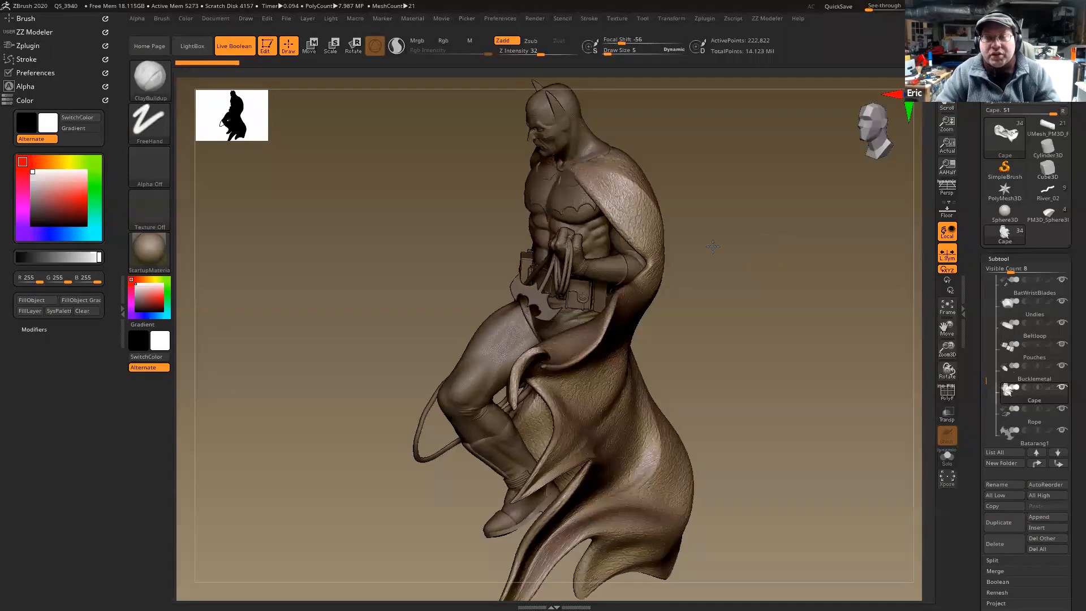
- Select the Gloves subtool, isolate it and keep only the raised, bent-wrist glove visible
left_click_drag(712, 246, 343, 257)
mouse_move(357, 300)
left_mouse_down()
mouse_move(554, 352)
mouse_move(577, 228)
mouse_move(601, 199)
mouse_move(588, 232)
mouse_move(552, 243)
mouse_move(529, 232)
mouse_move(560, 247)
mouse_move(454, 238)
left_mouse_up()
left_click(524, 348, "alt")
key("alt+shift+s")
mouse_move(500, 198)
left_mouse_down()
mouse_move(526, 206)
mouse_move(526, 220)
left_mouse_up()
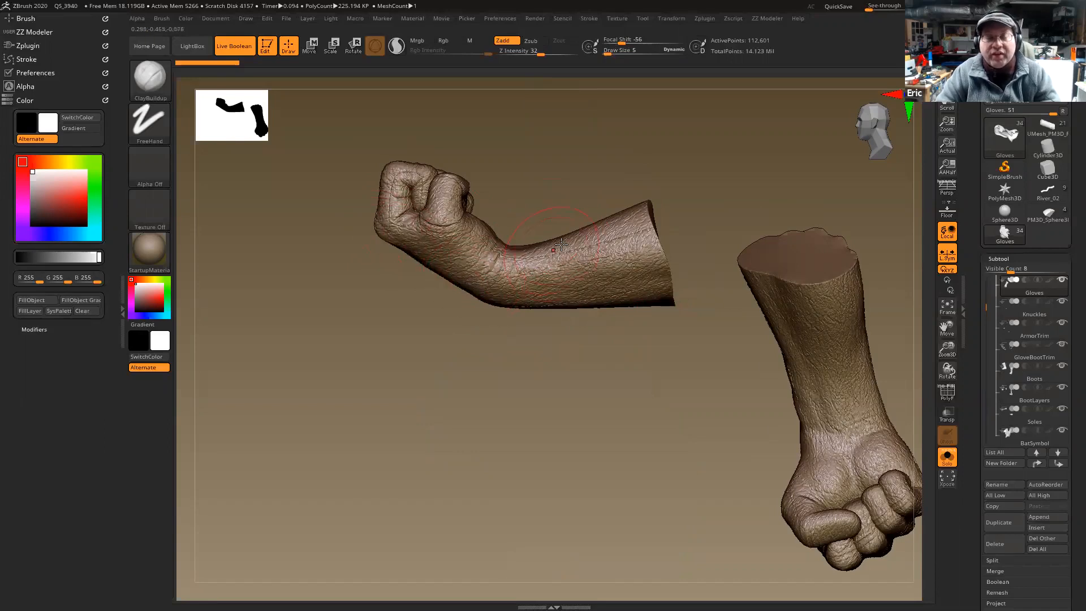
right_click_drag(561, 246, 633, 220)
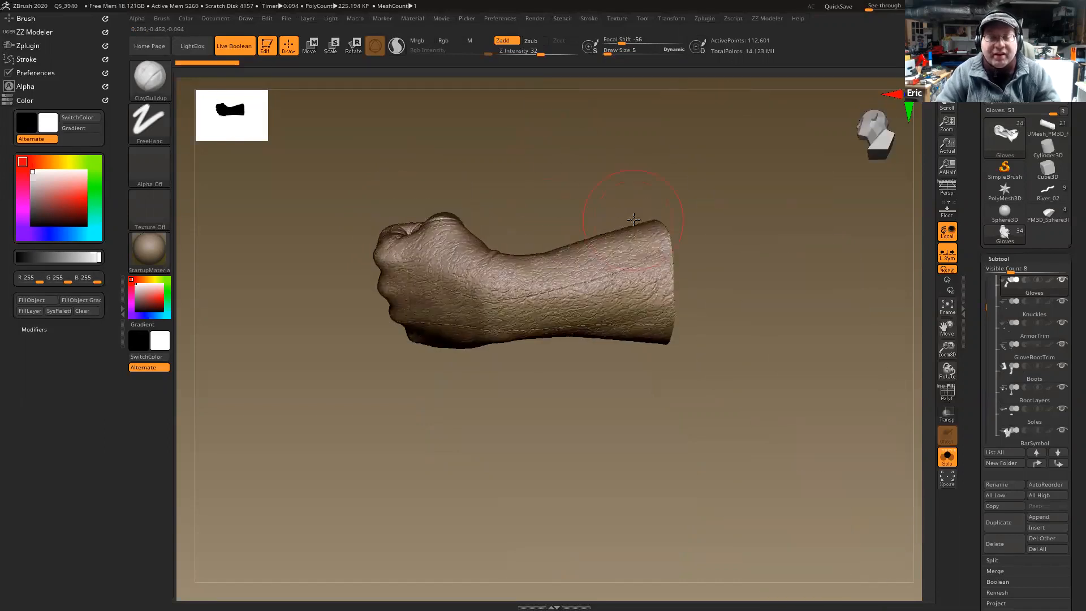
mouse_move(572, 306)
right_mouse_down()
mouse_move(574, 327)
mouse_move(645, 281)
mouse_move(769, 147)
mouse_move(798, 310)
mouse_move(741, 351)
right_mouse_up()
mouse_move(768, 407)
left_mouse_down("ctrl+shift")
mouse_move(558, 74)
mouse_move(512, 149)
mouse_move(858, 197)
mouse_move(849, 211)
left_mouse_up("ctrl+shift")
- Examine the isolated glove's overall form from the open cuff round to the thumb and knuckles
mouse_move(802, 211)
right_mouse_down()
mouse_move(582, 257)
mouse_move(617, 232)
right_mouse_up()
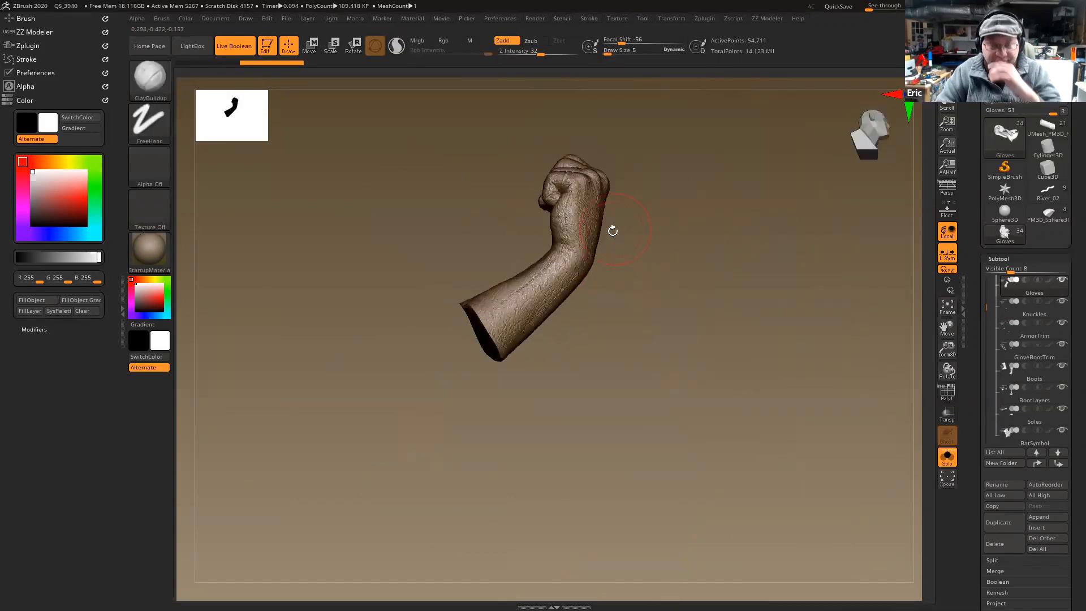
right_click_drag(558, 254, 679, 172)
right_click_drag(602, 119, 590, 260)
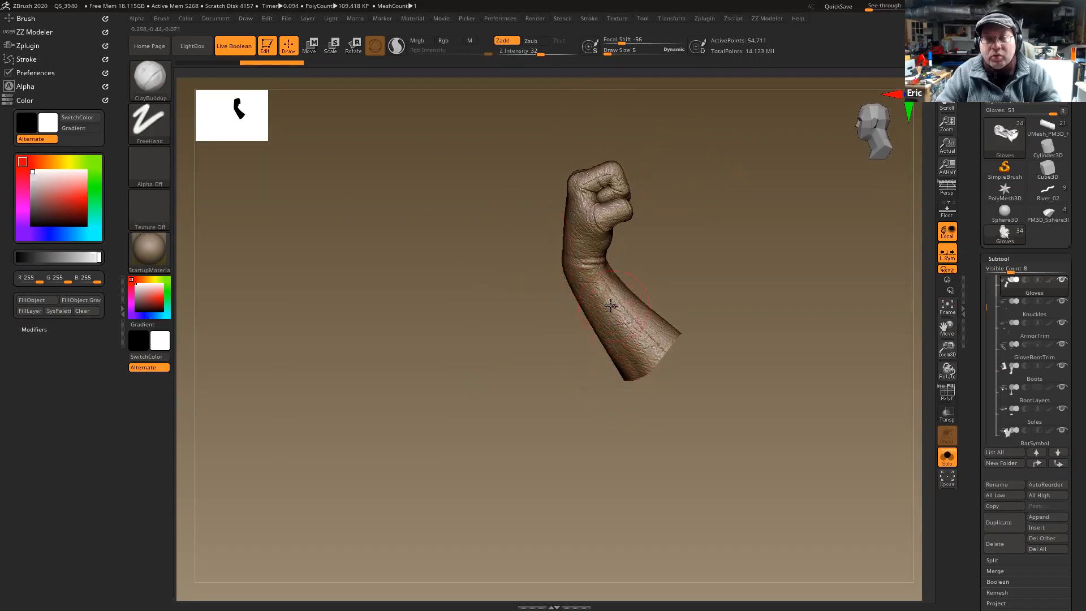
right_click_drag(618, 228, 619, 214)
right_click_drag(607, 327, 665, 326)
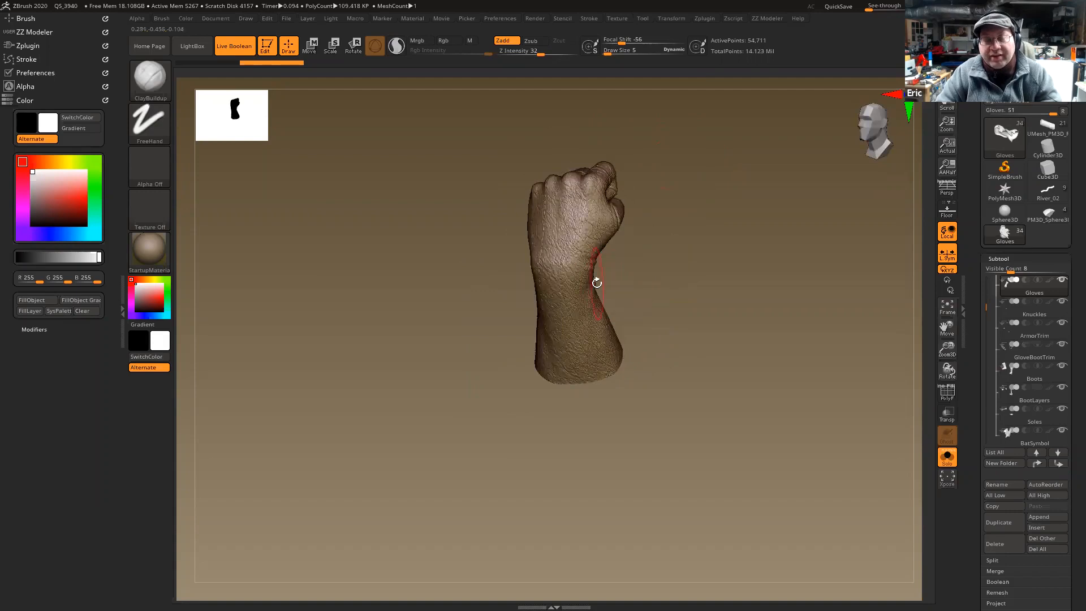
right_click_drag(661, 267, 637, 257)
right_click(581, 273)
right_click_drag(751, 142, 715, 241)
- Inspect the glove's surface texture and seams closely on the fist, wrist and forearm
right_click_drag(752, 165, 526, 180, "ctrl")
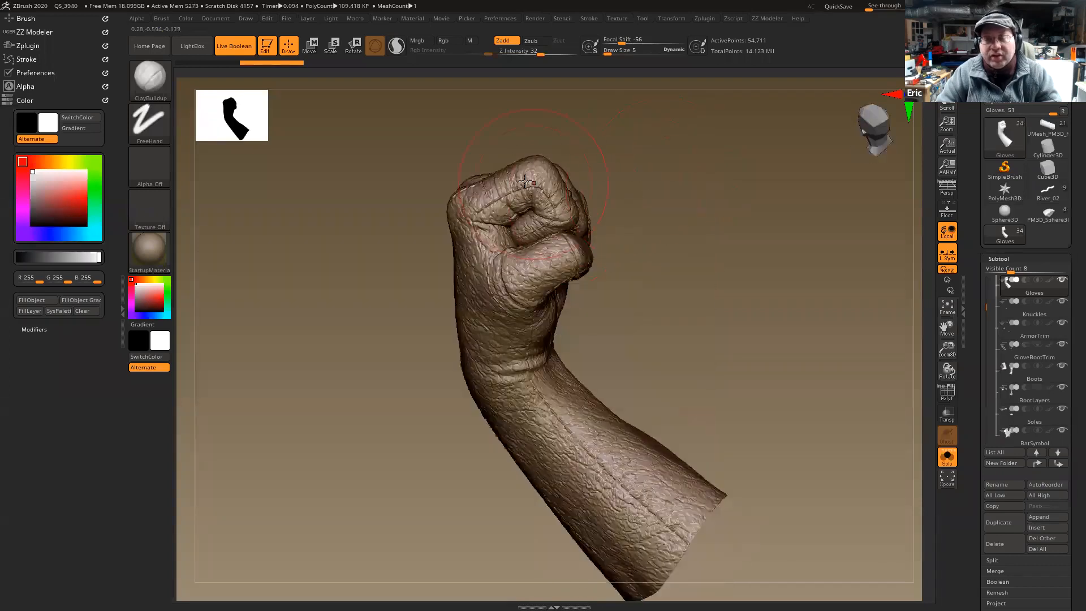
right_click_drag(572, 233, 614, 151, "ctrl")
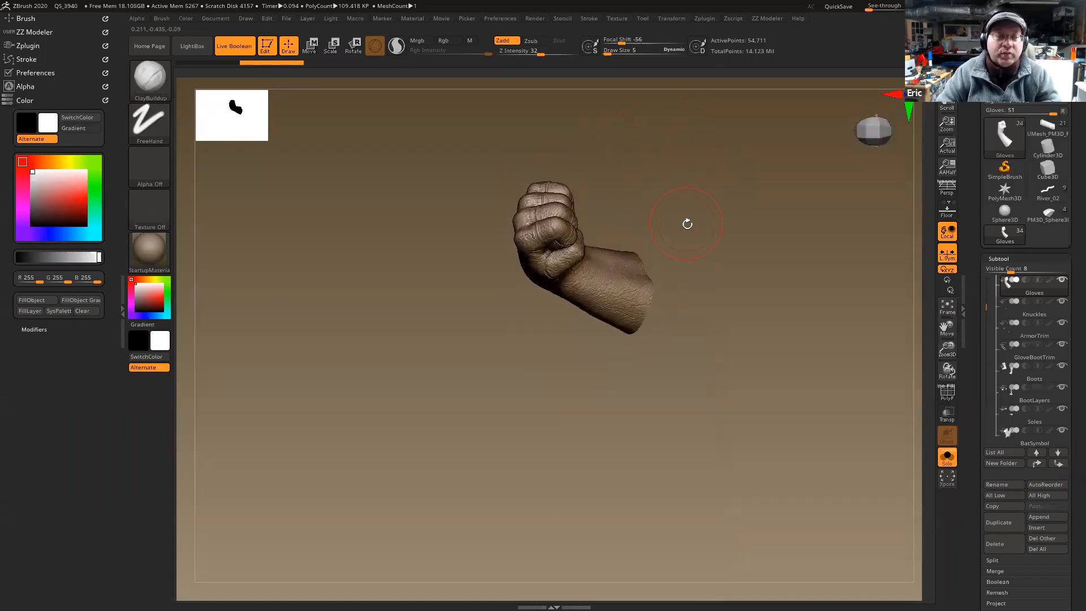
right_click_drag(718, 313, 750, 274)
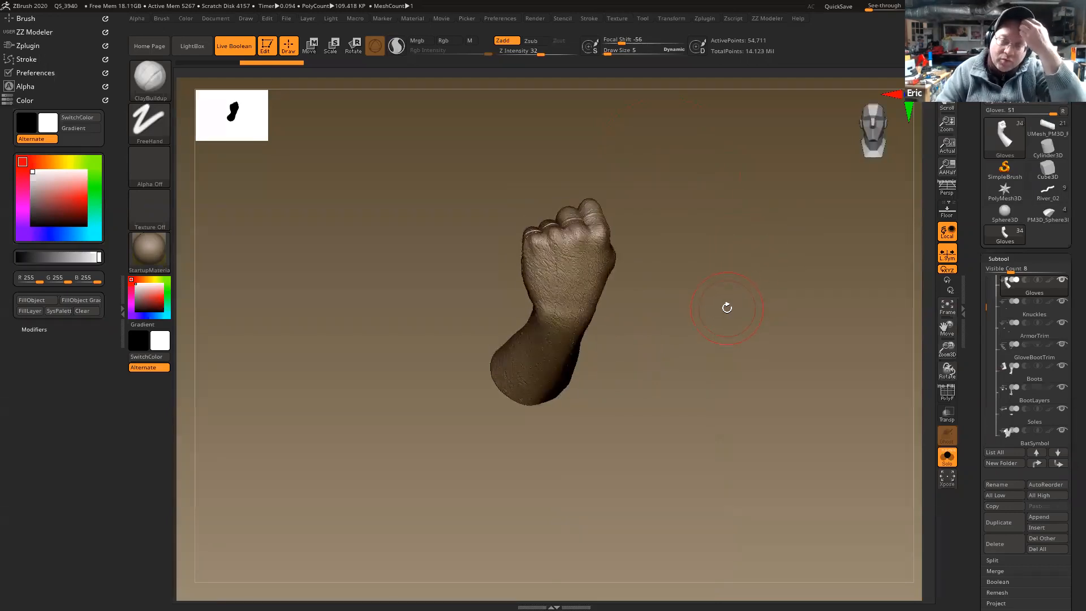
right_click_drag(706, 303, 539, 372)
right_click_drag(493, 339, 495, 436, "alt")
right_click_drag(511, 274, 501, 275)
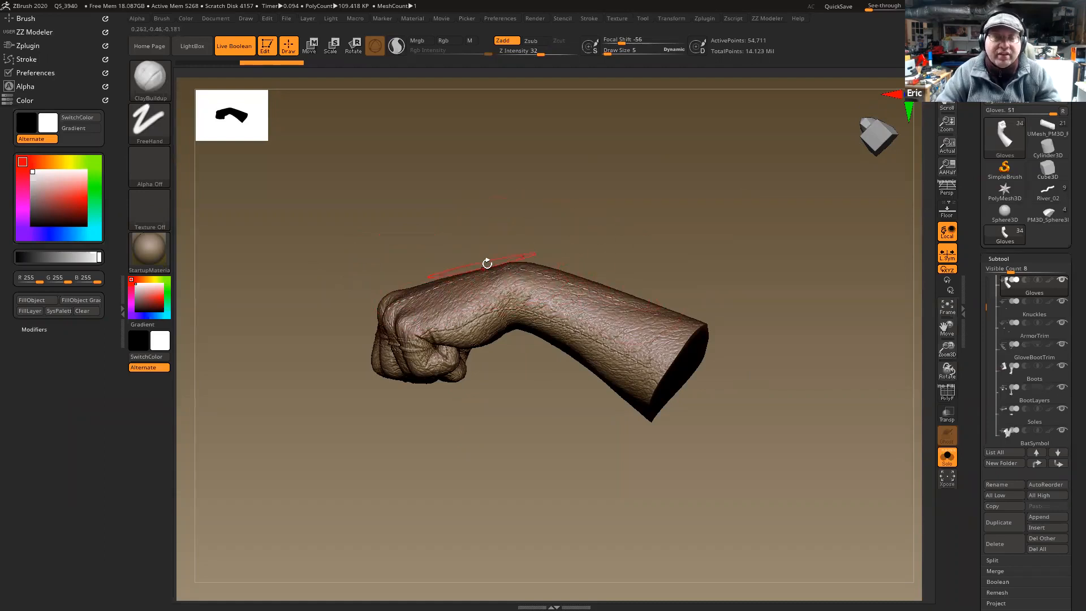
left_click_drag(638, 196, 646, 198)
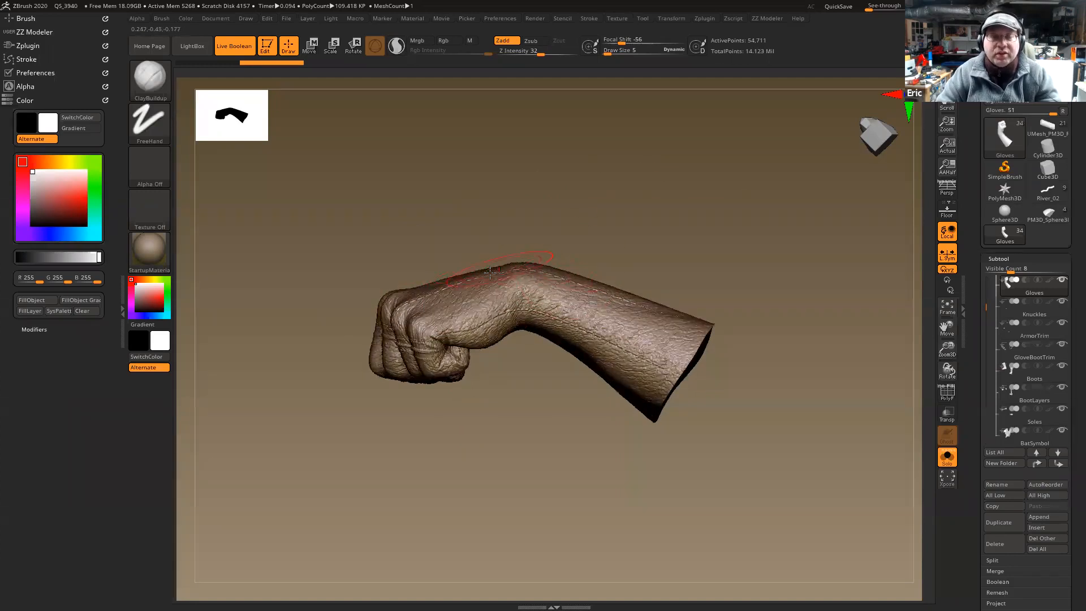
mouse_move(676, 206)
left_mouse_down()
mouse_move(652, 201)
mouse_move(692, 242)
mouse_move(680, 280)
mouse_move(613, 337)
mouse_move(473, 403)
mouse_move(485, 400)
left_mouse_up()
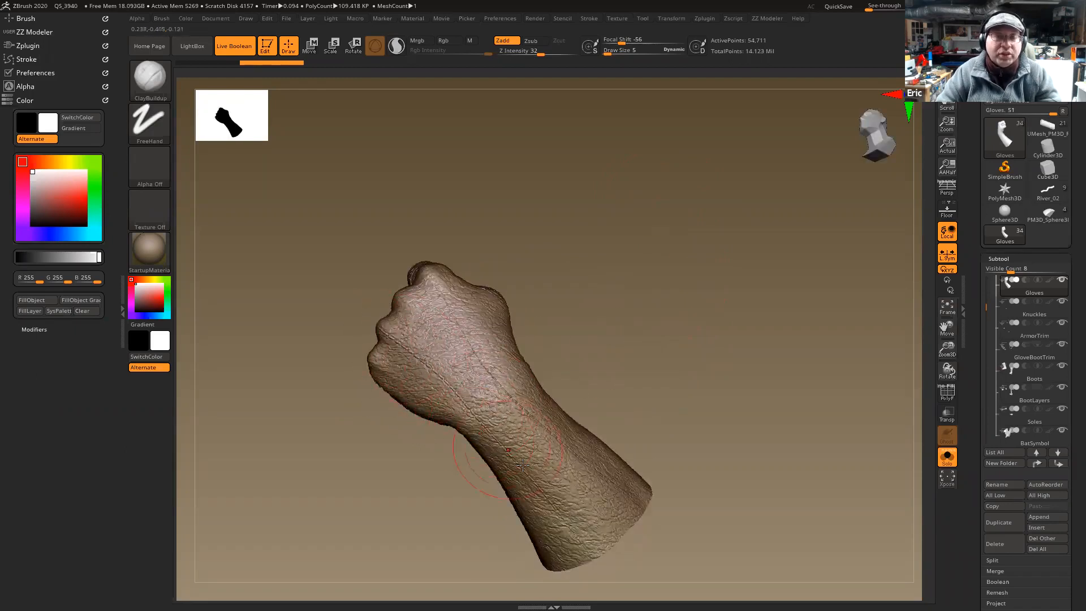
mouse_move(681, 300)
left_mouse_down()
mouse_move(691, 309)
mouse_move(682, 299)
mouse_move(769, 296)
mouse_move(744, 267)
mouse_move(747, 275)
left_mouse_up()
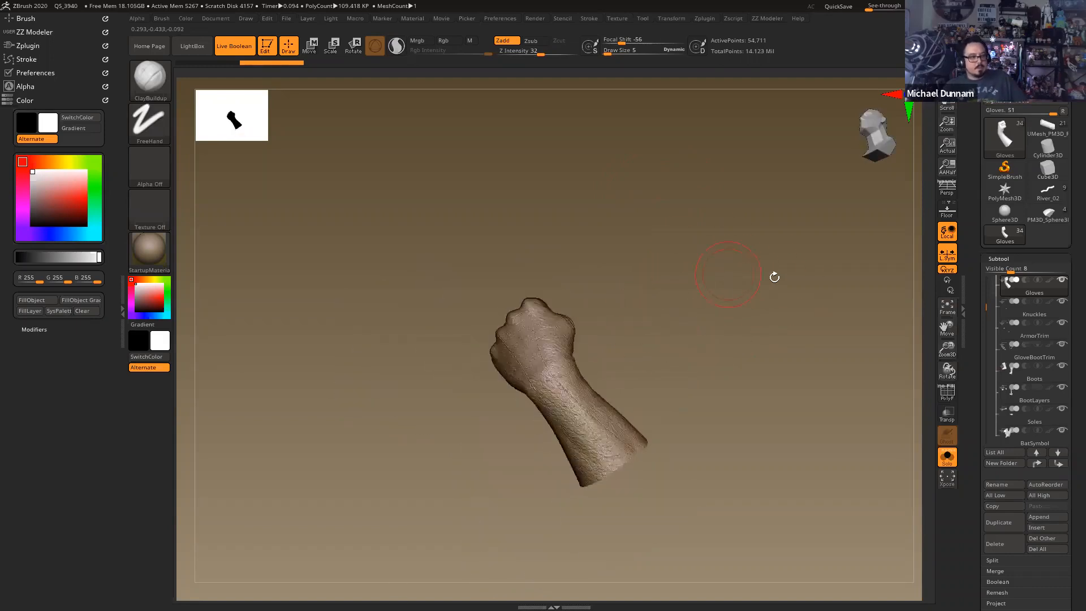
mouse_move(766, 283)
left_mouse_down()
mouse_move(787, 279)
mouse_move(737, 294)
mouse_move(711, 339)
mouse_move(769, 327)
mouse_move(756, 307)
mouse_move(763, 297)
left_mouse_up()
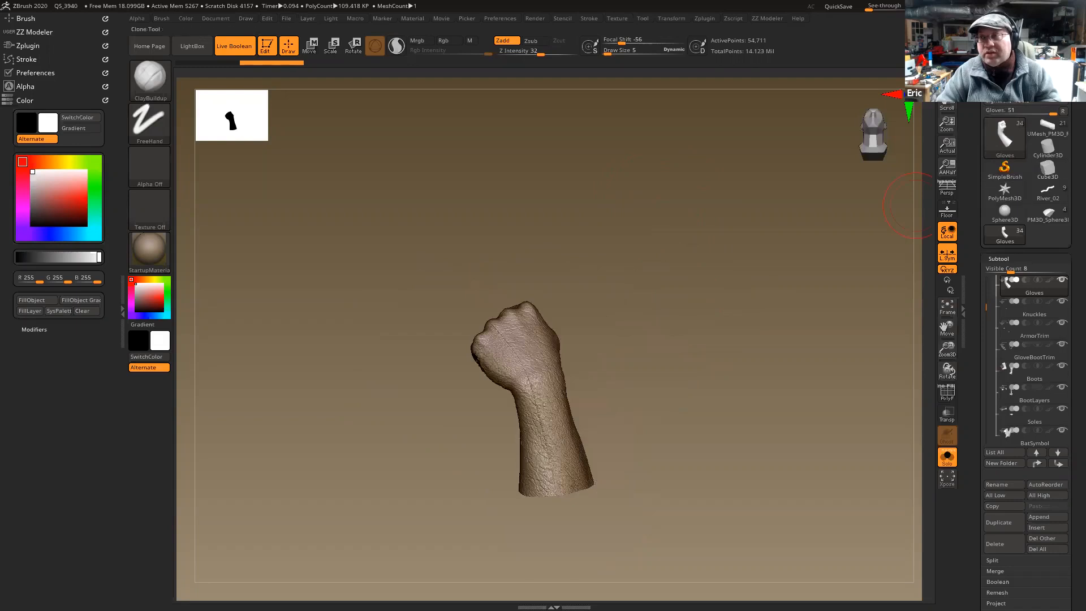
- Clone the visible glove as a separate tool and append it to the PM3D_Sphere3D1 tool as a subtool
left_click(998, 93)
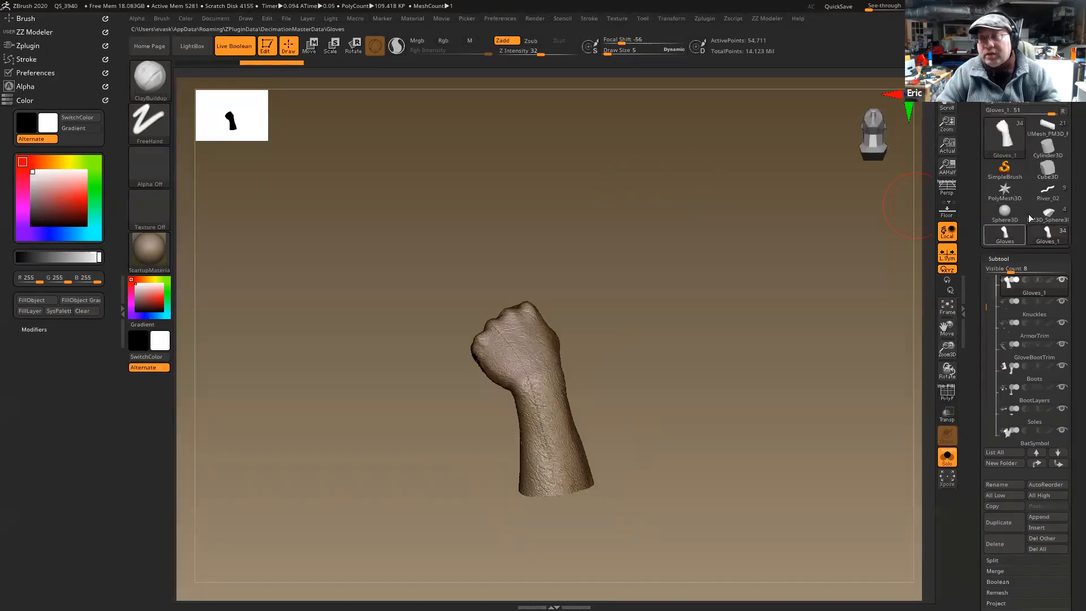
left_click(1046, 212)
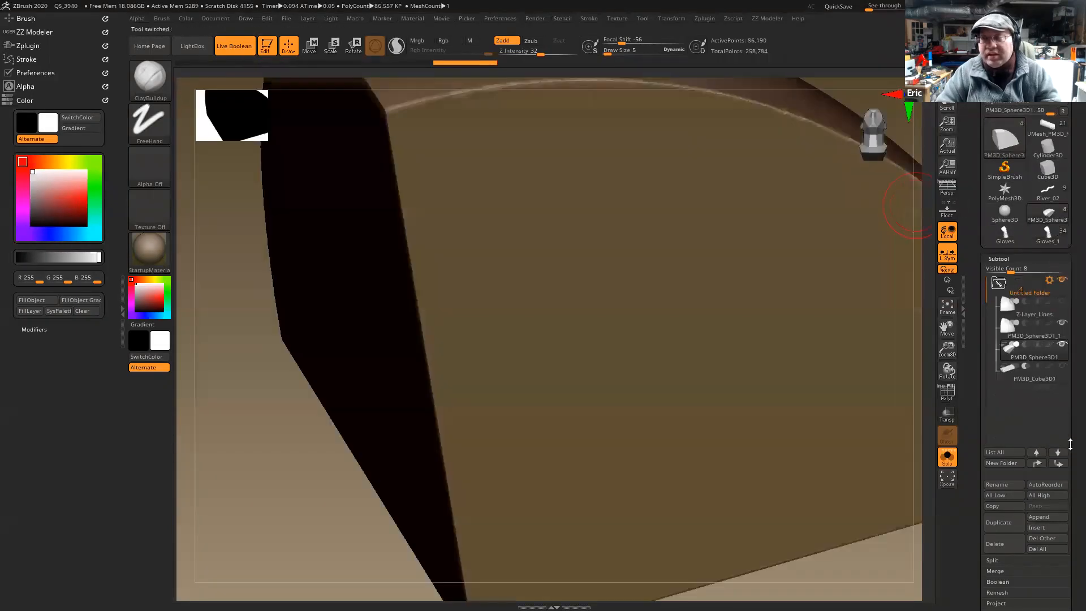
left_click(1051, 516)
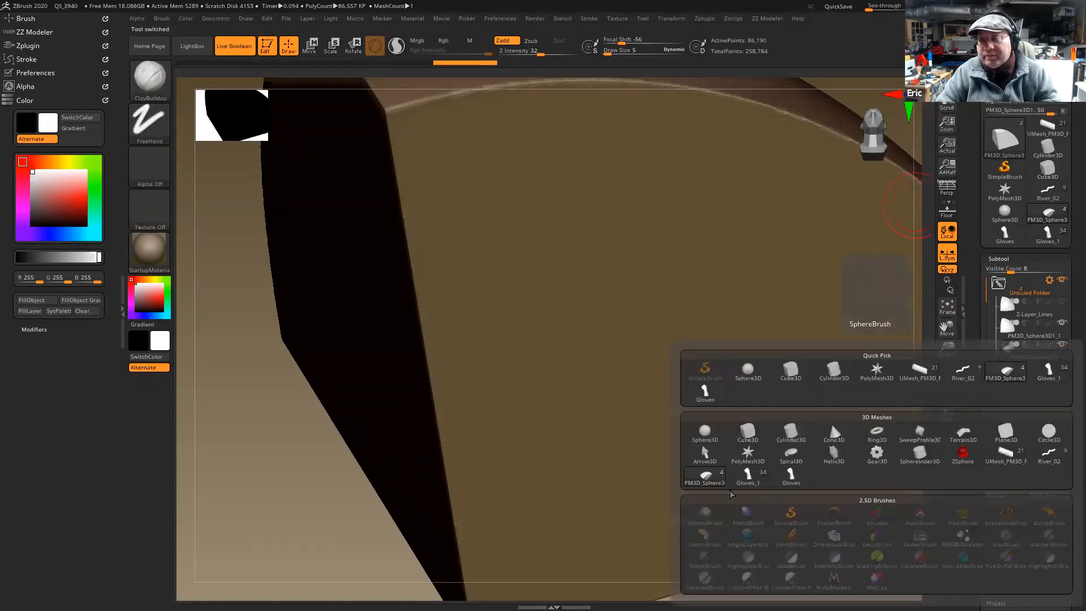
left_click(807, 458)
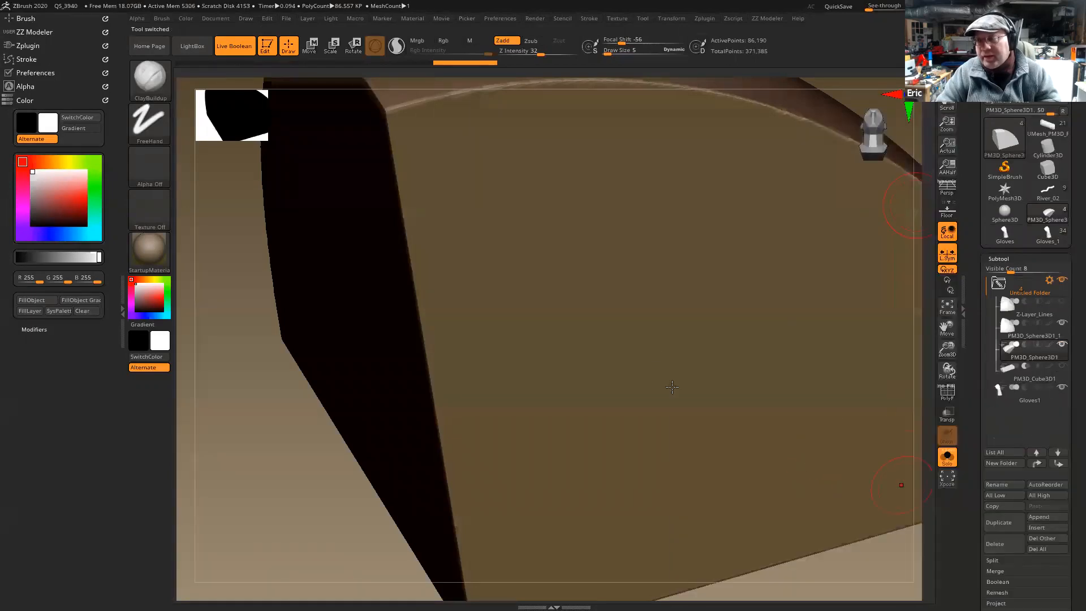
- Select the Gloves1 subtool and frame the glove in view
key("z")
left_click(647, 452)
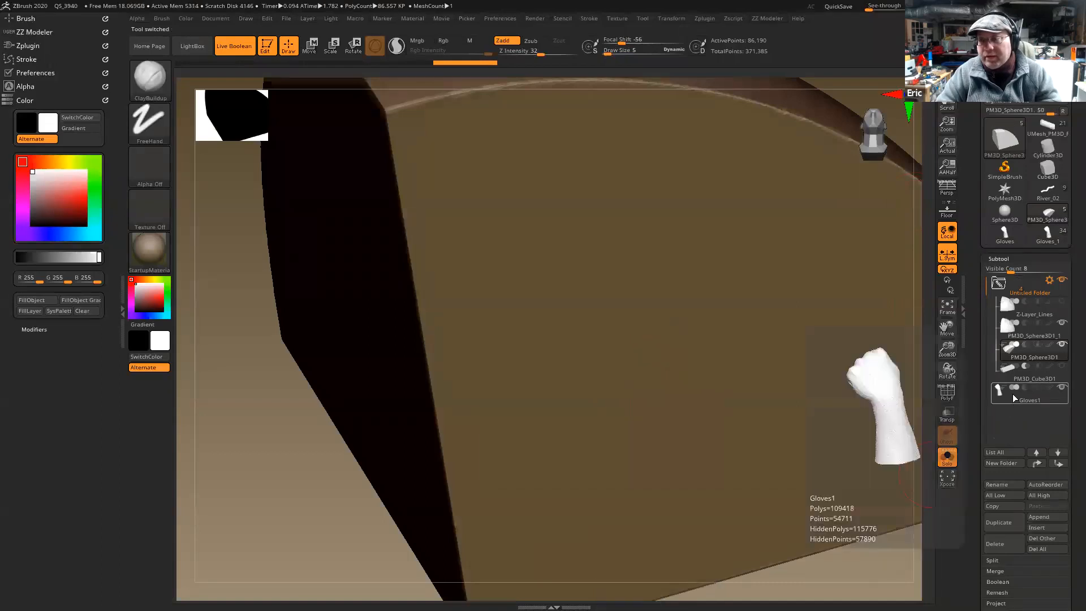
left_click(1013, 394)
key("z")
left_click(764, 454)
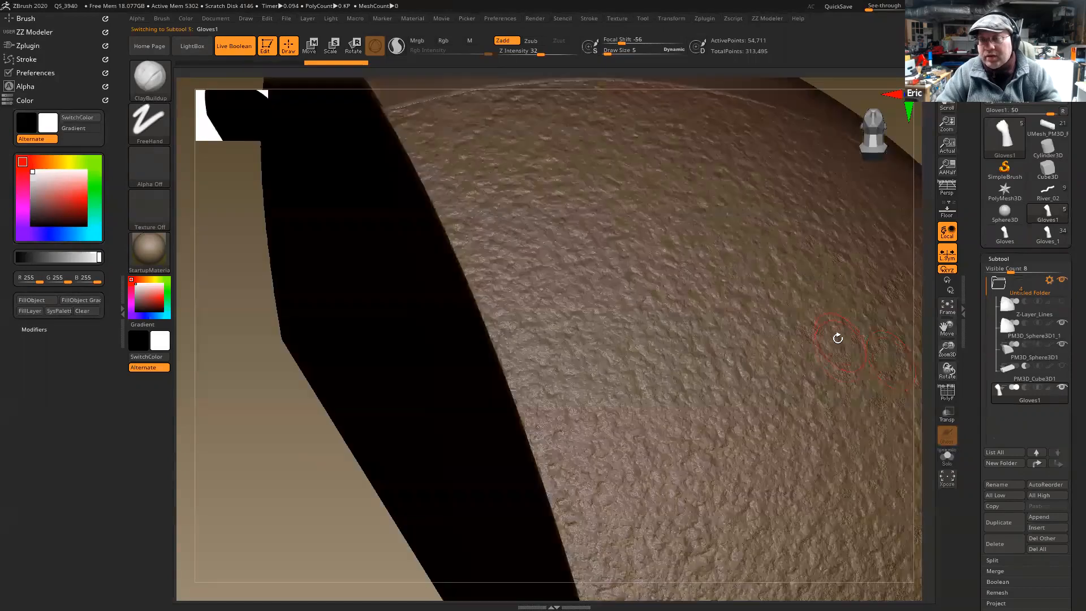
key("f")
left_click_drag(785, 334, 451, 8)
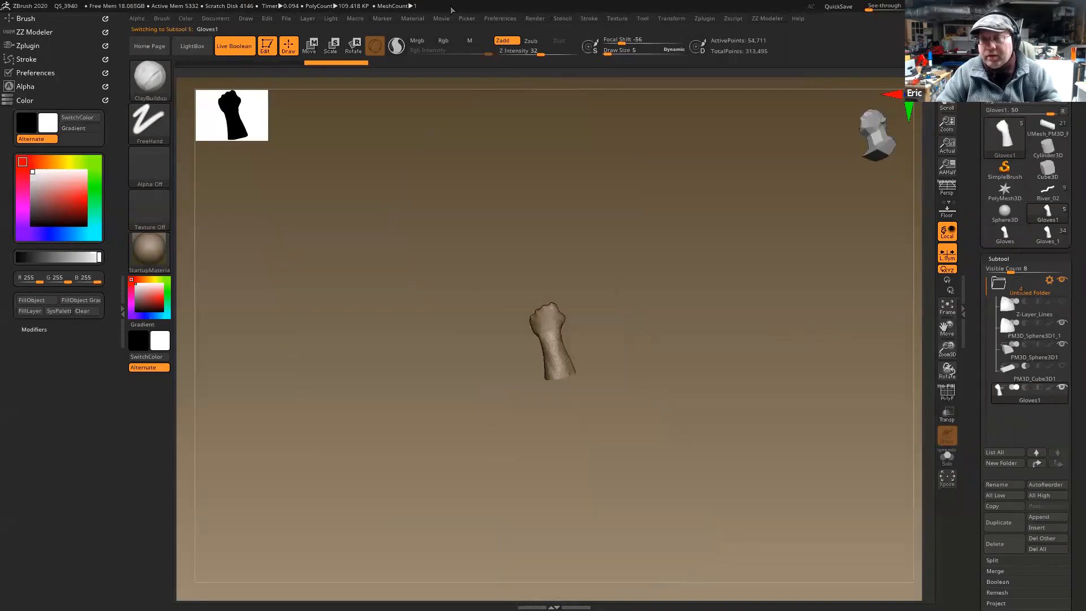
- Line up the glove with the transform gizmo, isolate it and frame it
key("w")
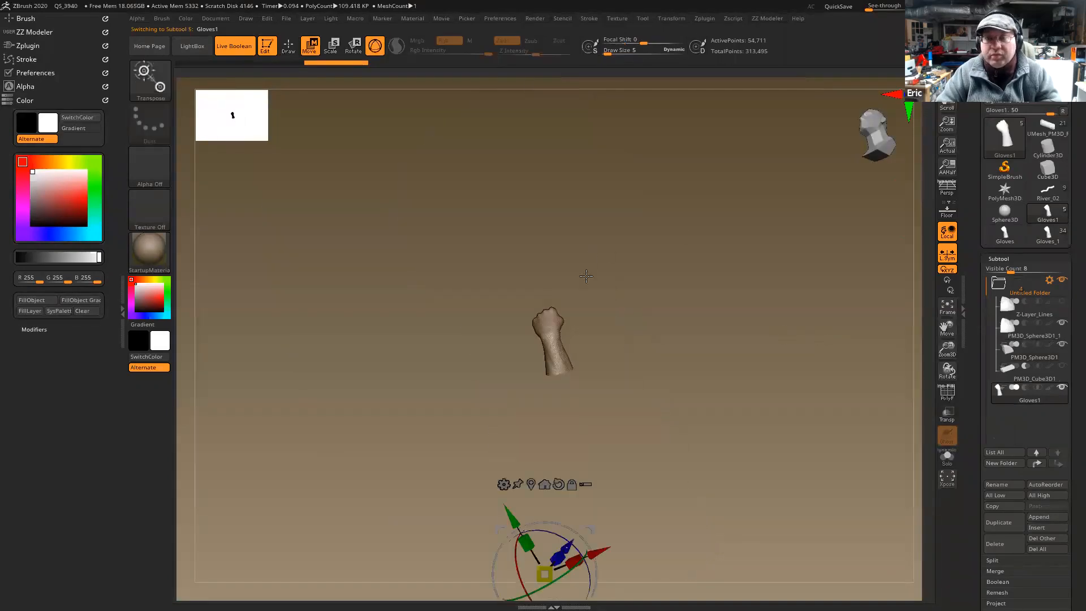
left_click(531, 484)
left_click(565, 252)
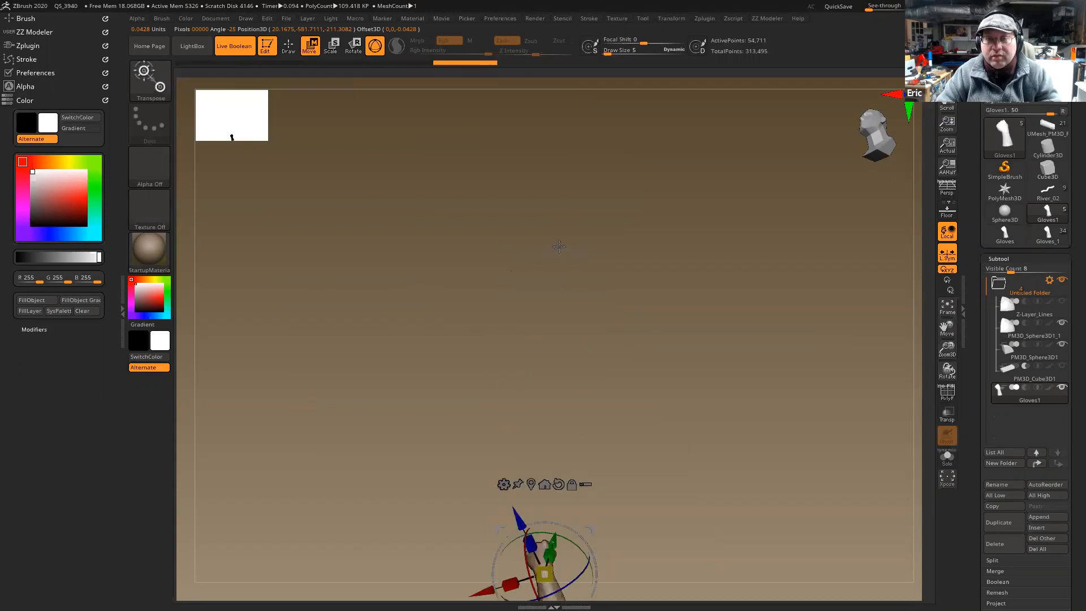
left_click_drag(610, 264, 620, 277)
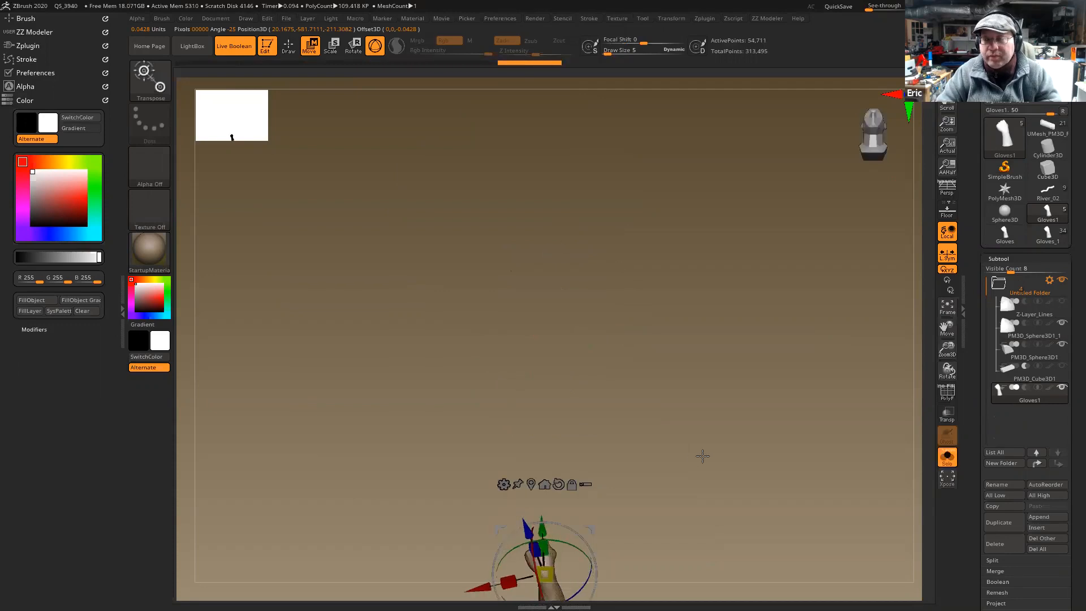
key("f")
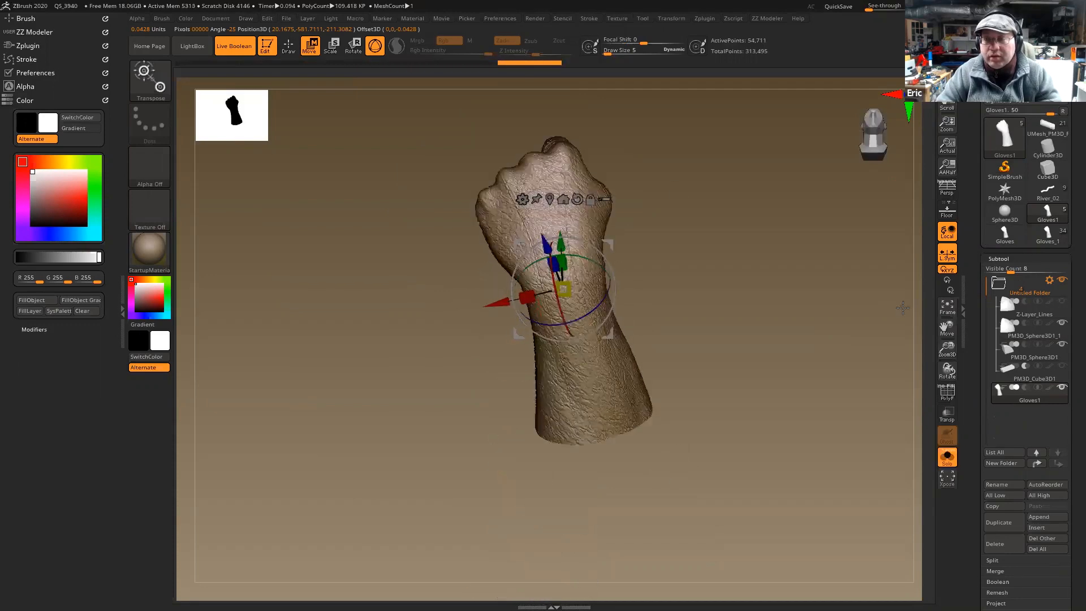
- Select the PM3D_Cube3D1 slab stack and display it uncut beside the glove with Live Boolean off
key("alt+s")
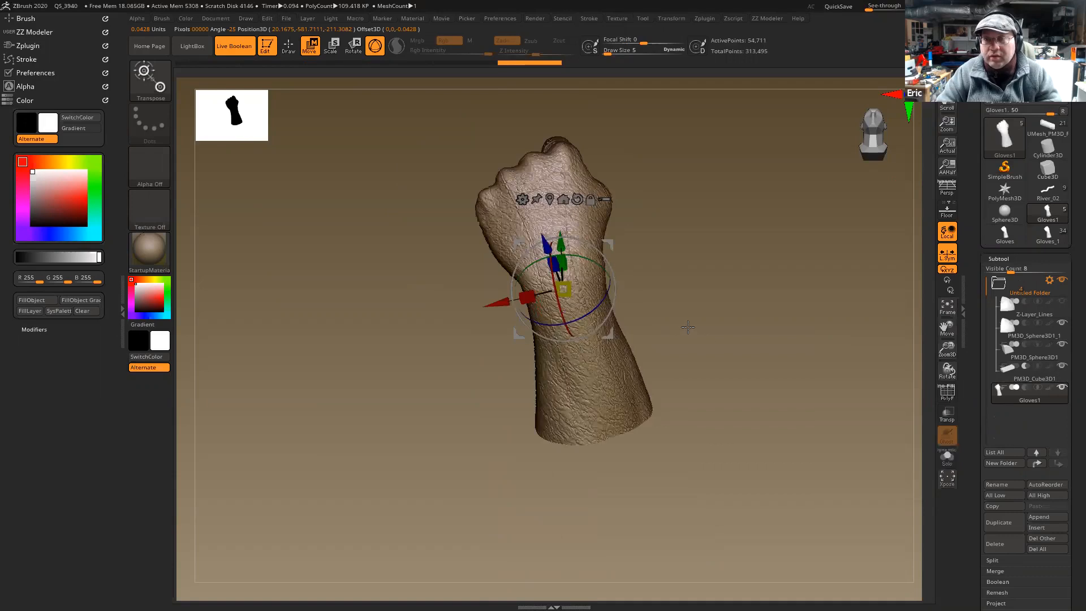
left_click(1025, 379)
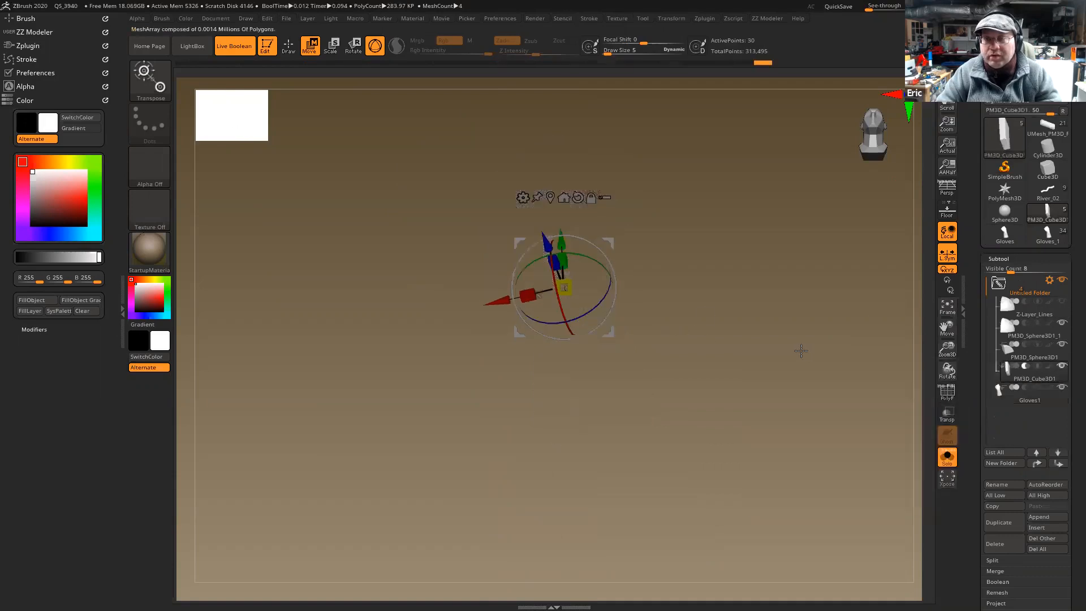
left_click_drag(565, 287, 835, 302)
left_click_drag(565, 289, 713, 313)
key("alt+s")
key("alt+s")
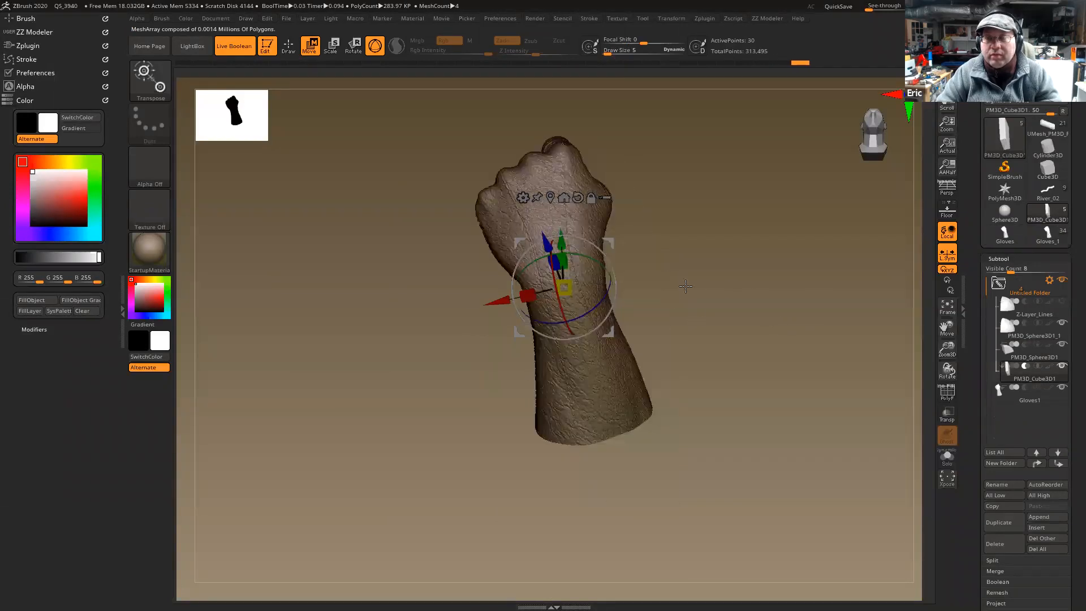
left_click_drag(691, 274, 767, 293)
key("alt+b")
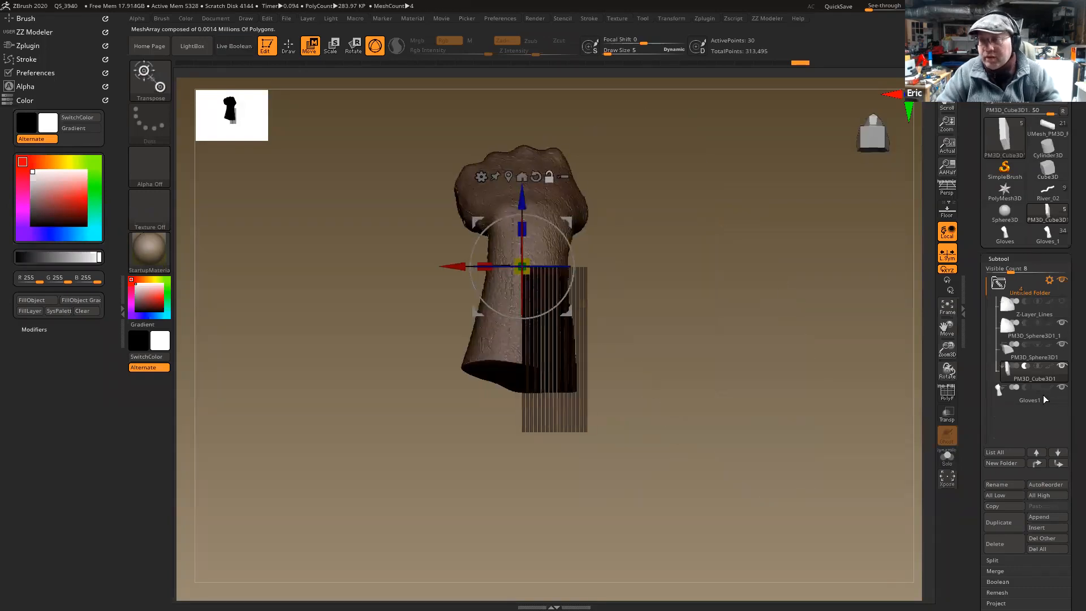
- Move Gloves1 above PM3D_Cube3D1 in the subtool folder and hide the sphere subtools
left_click_drag(1032, 387, 1032, 358)
left_click(1061, 323)
left_click(1062, 344)
key("shift+f")
left_click_drag(600, 292, 635, 257)
left_click_drag(617, 334, 644, 261)
left_click_drag(632, 355, 639, 270)
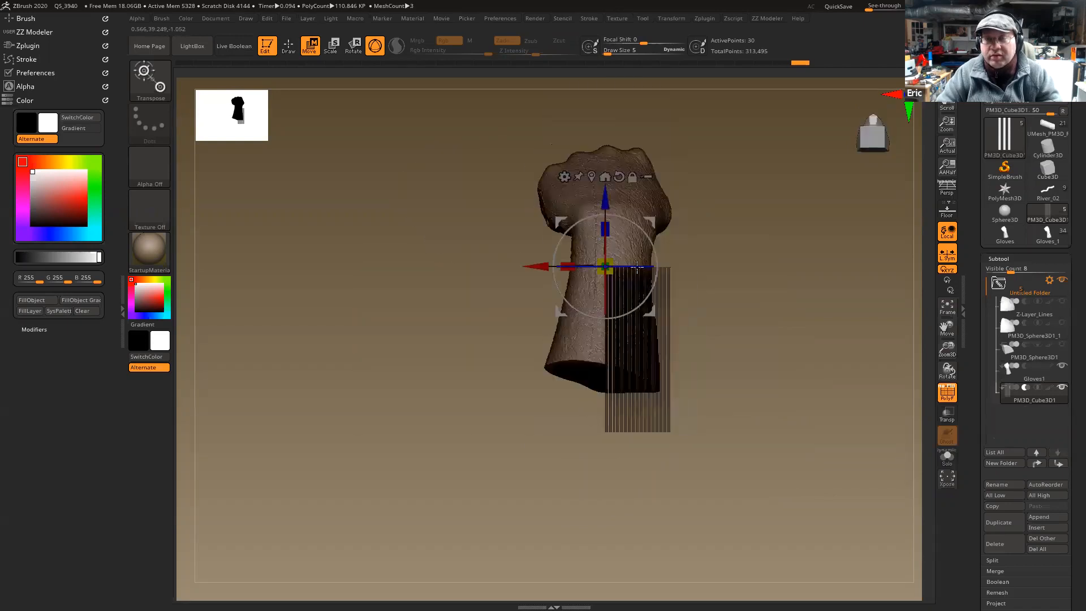
- Rotate the Gloves1 subtool until it lies flat lengthwise inside the stack of cutting slabs
left_click(1035, 370)
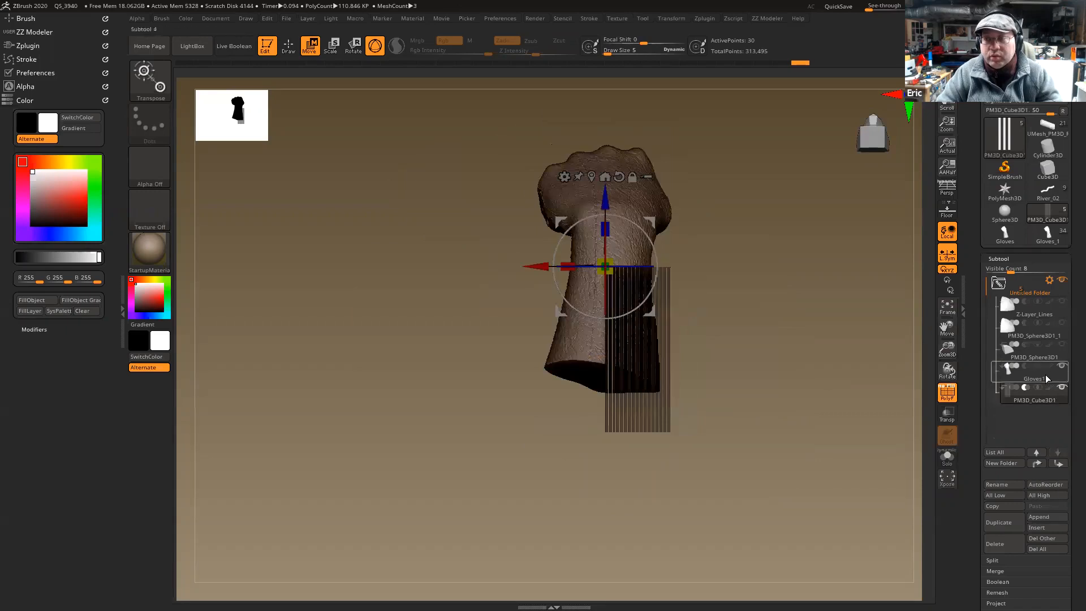
left_click_drag(660, 264, 604, 216)
left_click_drag(650, 317, 654, 391)
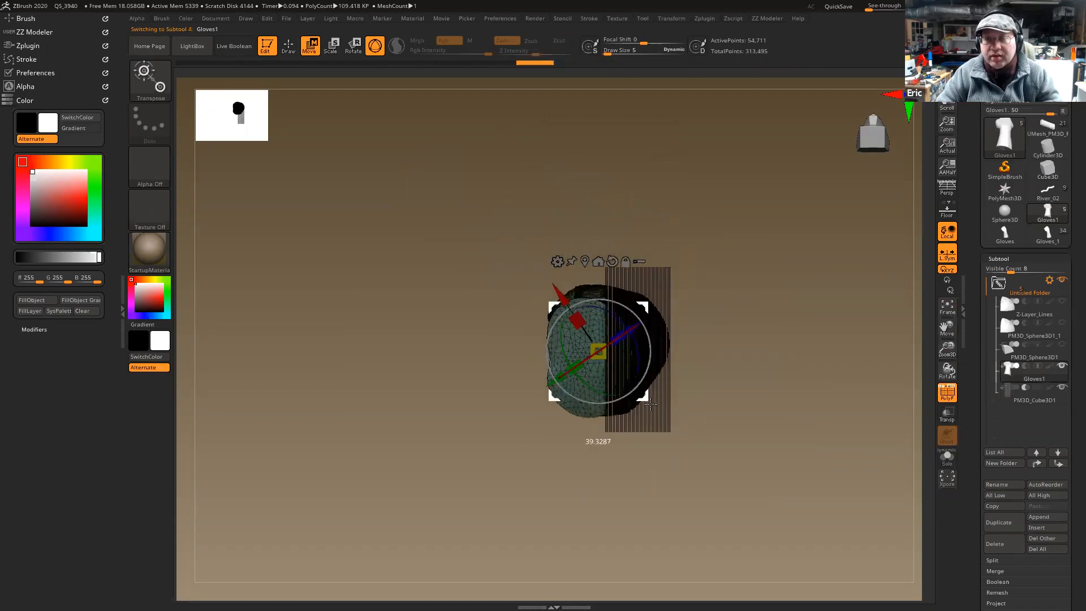
left_click_drag(646, 335, 586, 469)
key("f")
left_click_drag(623, 423, 696, 466)
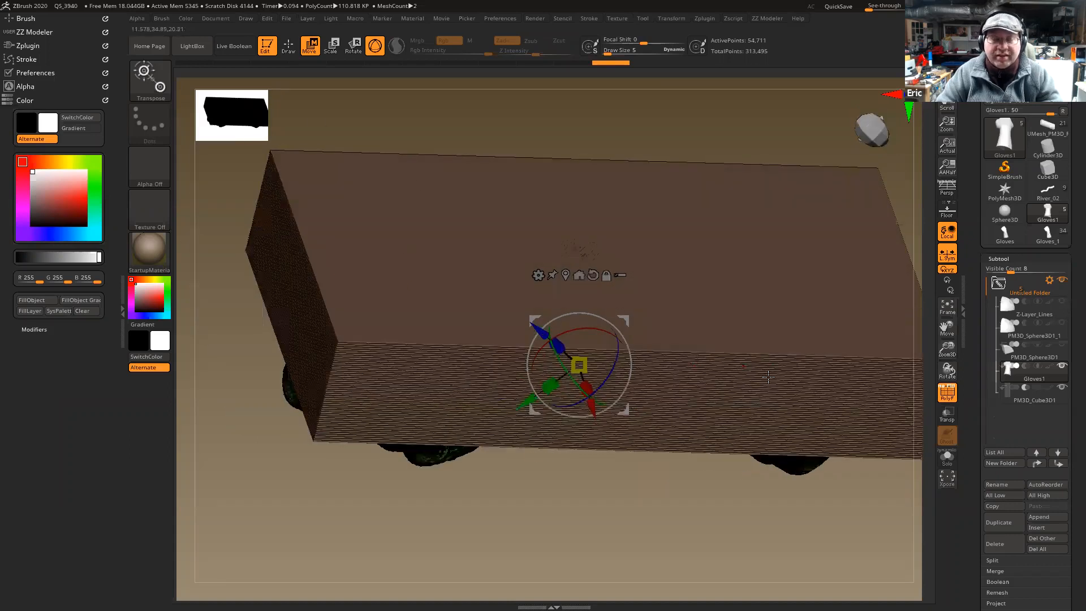
- Turn on Live Boolean and examine the layer lines cut across the glove's wrist, fist and forearm
key("q")
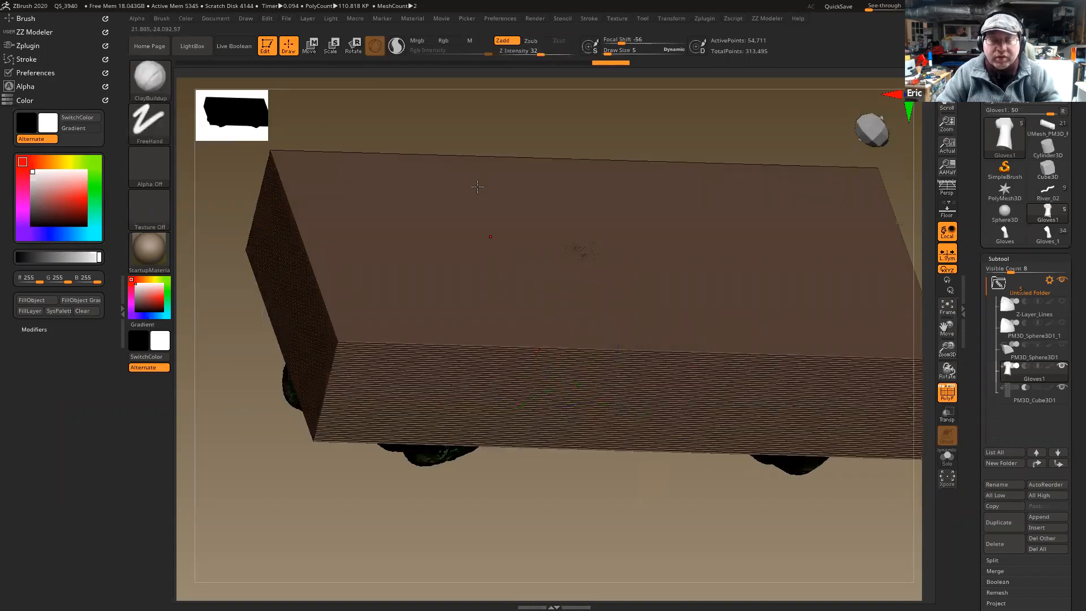
key("ctrl+b")
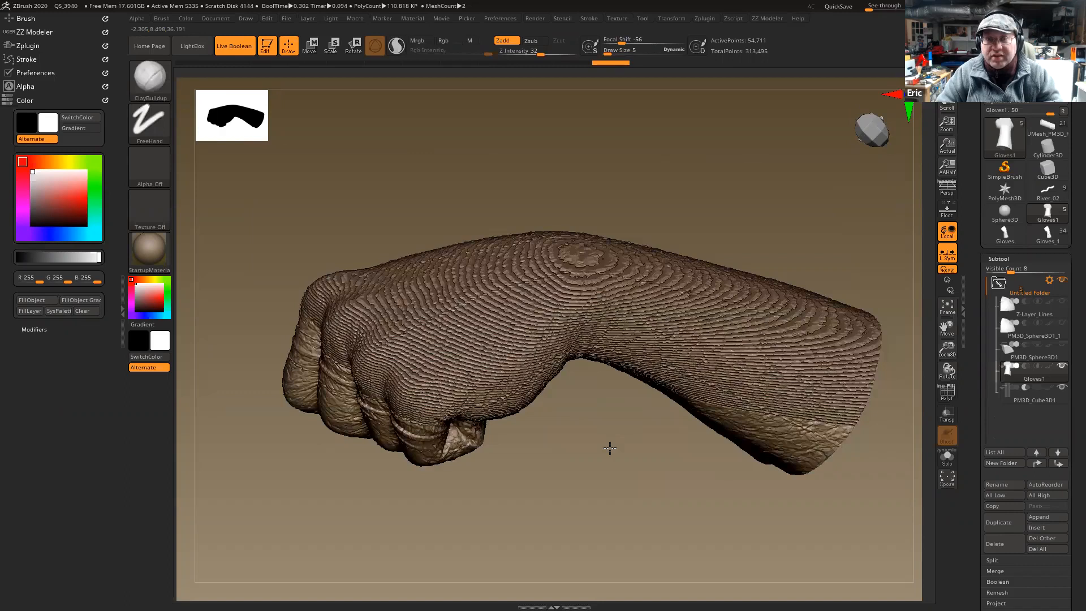
left_click_drag(609, 448, 594, 334)
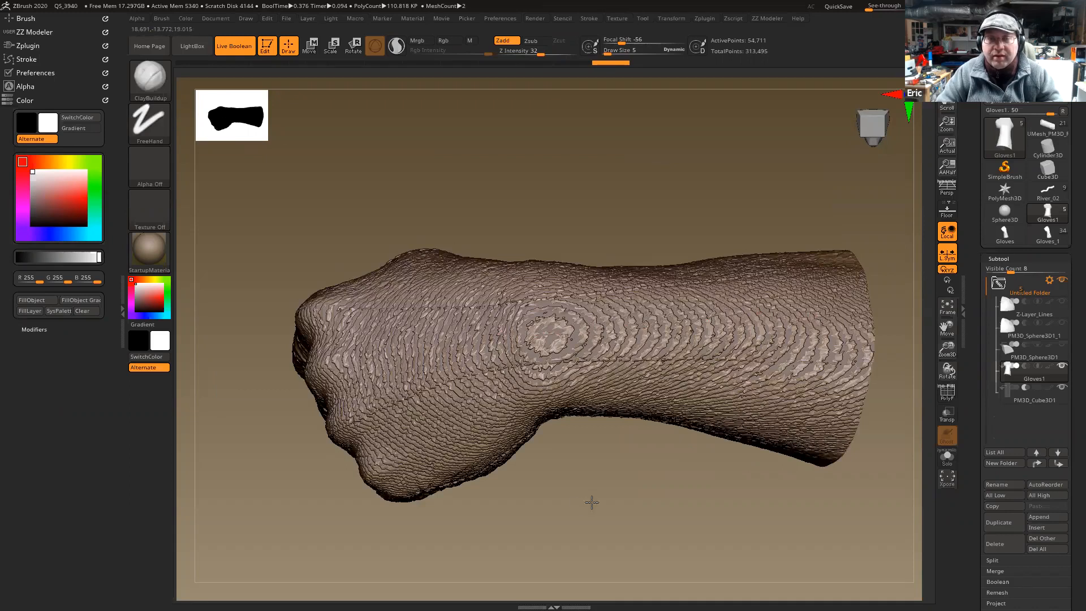
left_click_drag(592, 503, 648, 306)
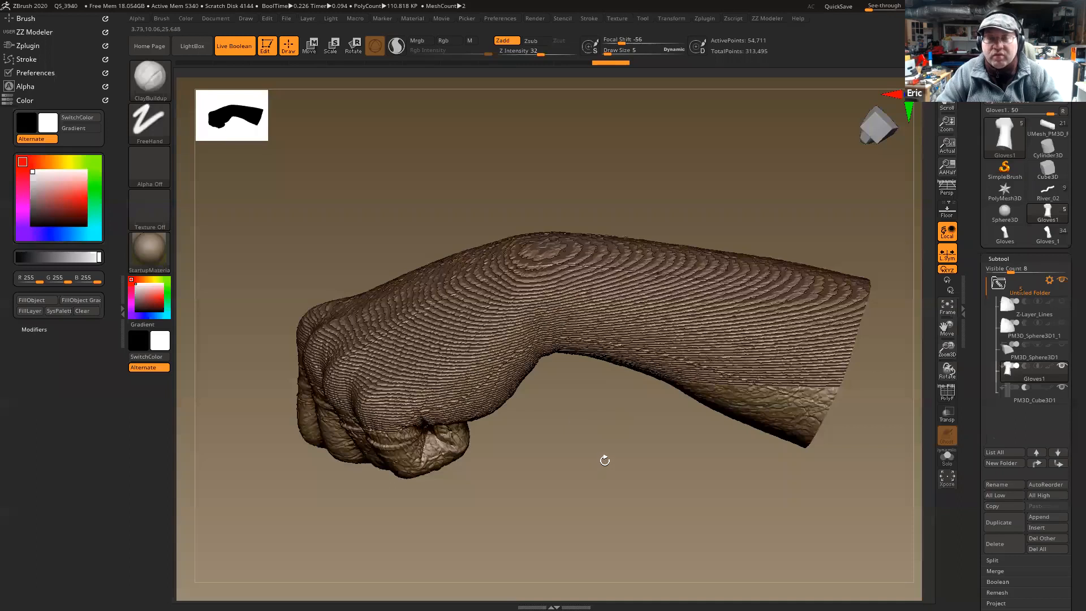
- Rotate the glove upright so the slabs cut across its wrist, and view the resulting layer lines
key("alt+s")
key("w")
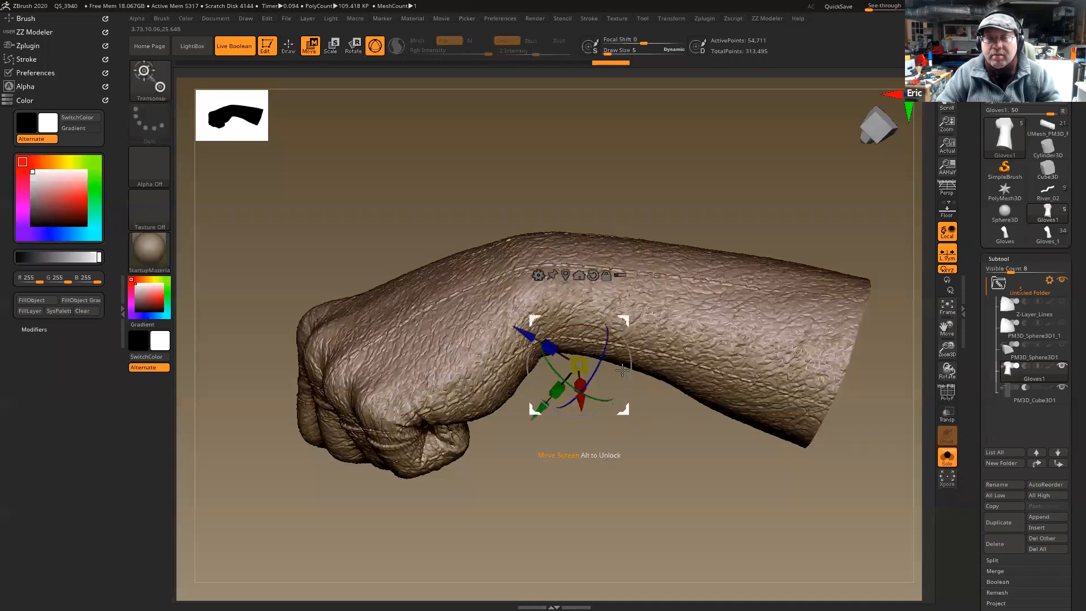
mouse_move(615, 404)
left_mouse_down()
mouse_move(606, 401)
mouse_move(615, 396)
left_mouse_up()
key("alt+s")
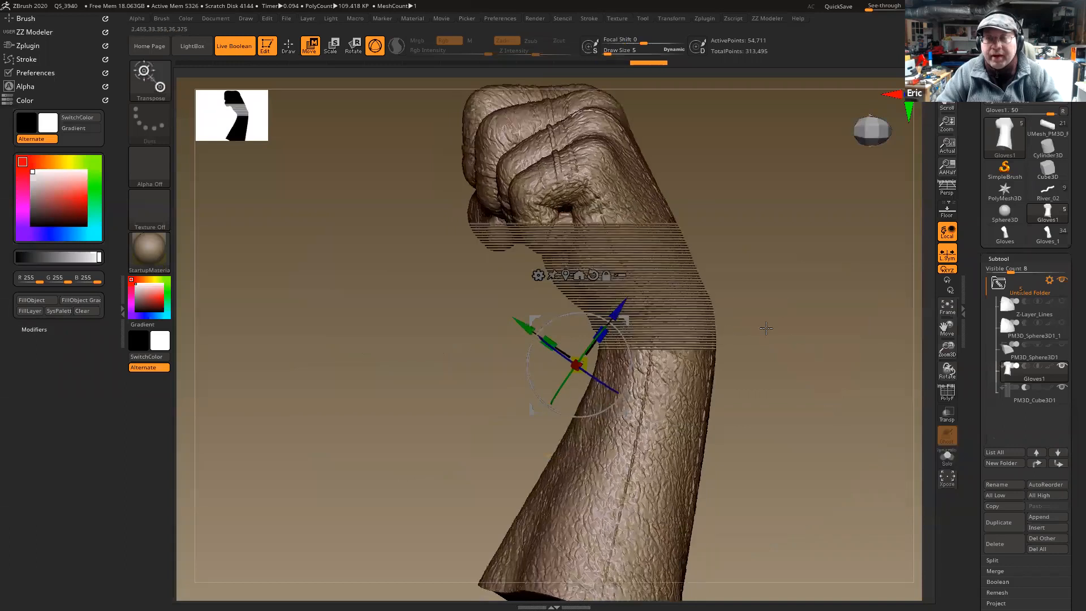
left_click_drag(844, 455, 804, 488)
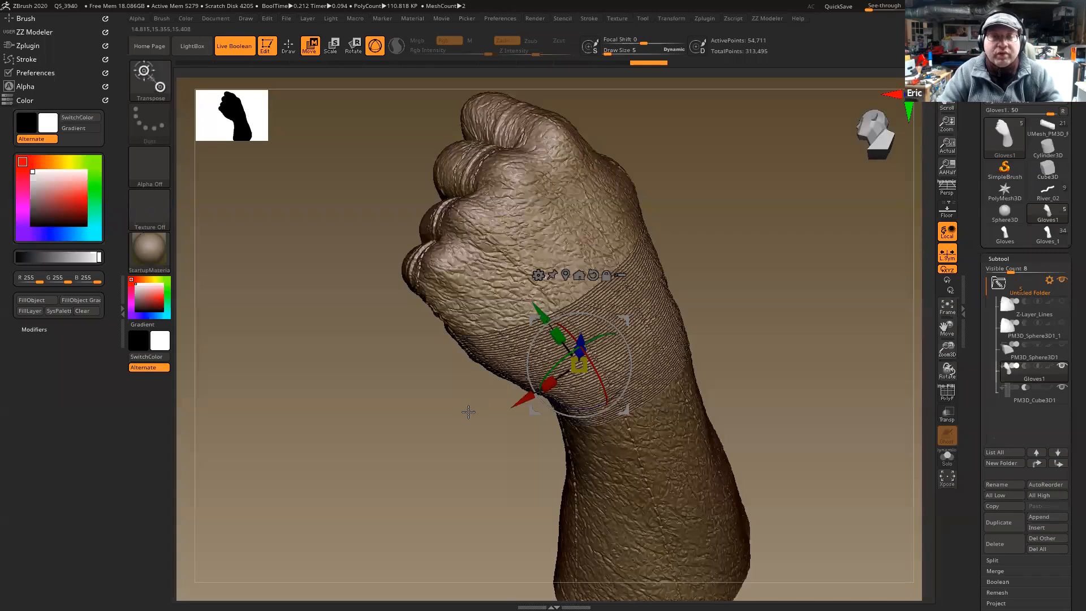
- Turn off Live Boolean and view the whole slab block around the upright glove
key("q")
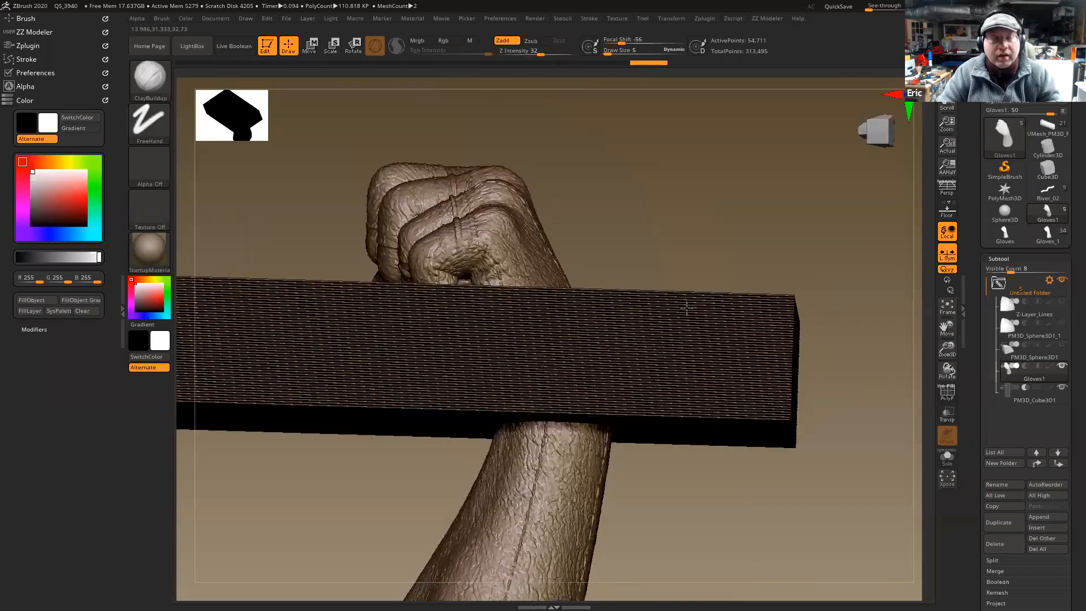
left_click_drag(687, 308, 629, 318)
key("f")
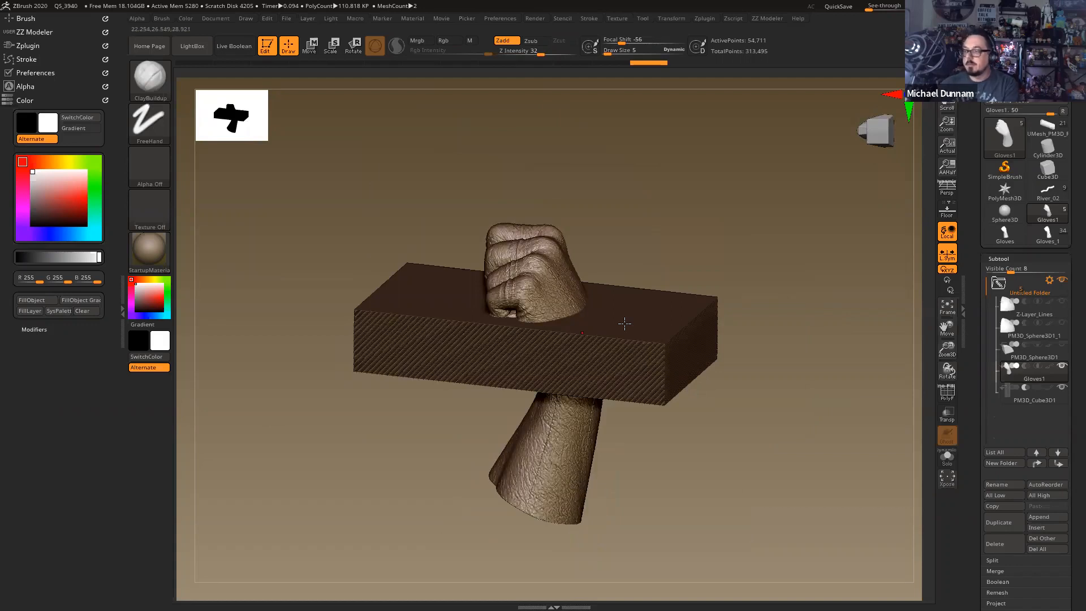
left_click_drag(749, 400, 721, 393)
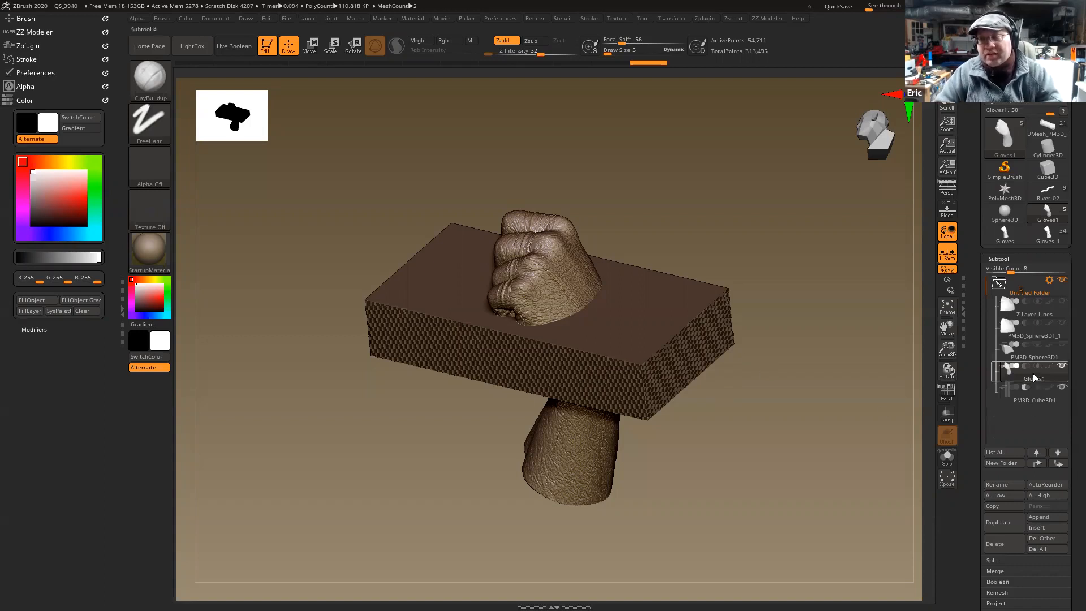
- Isolate the glove and load the Key_tool4.ZBP brush preset from the Worlds Over Run Primary folder
key("ctrl+shift+s")
left_click_drag(711, 424, 539, 388)
key("b")
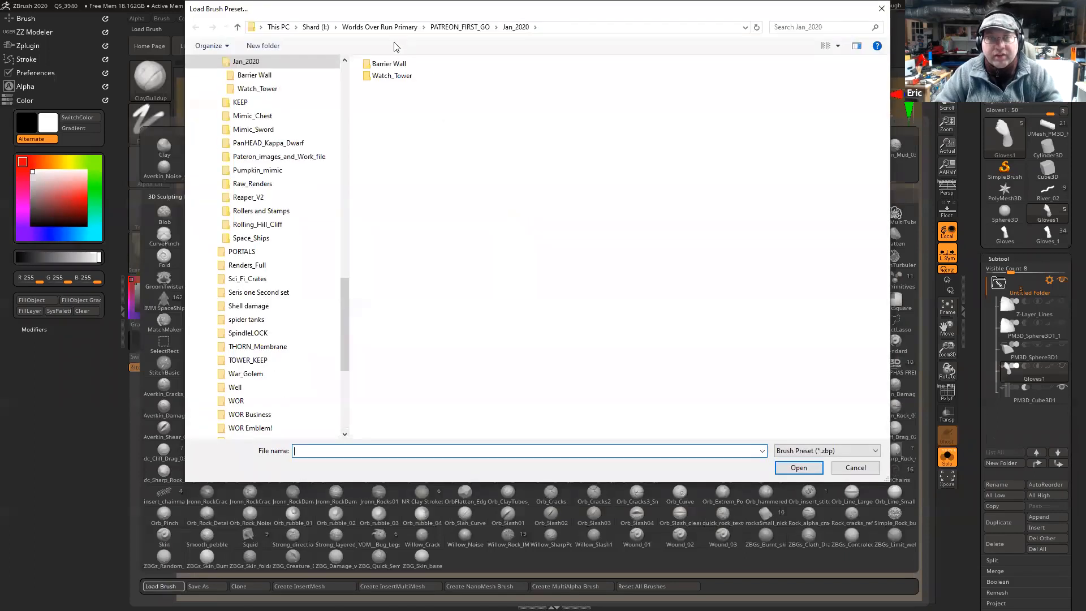
left_click(379, 27)
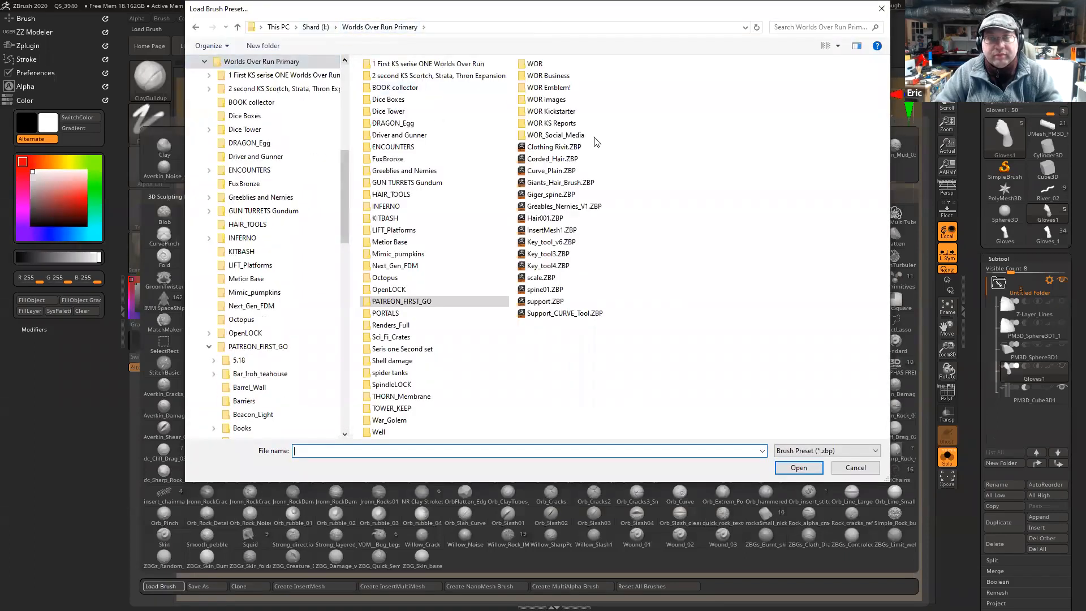
left_click(547, 265)
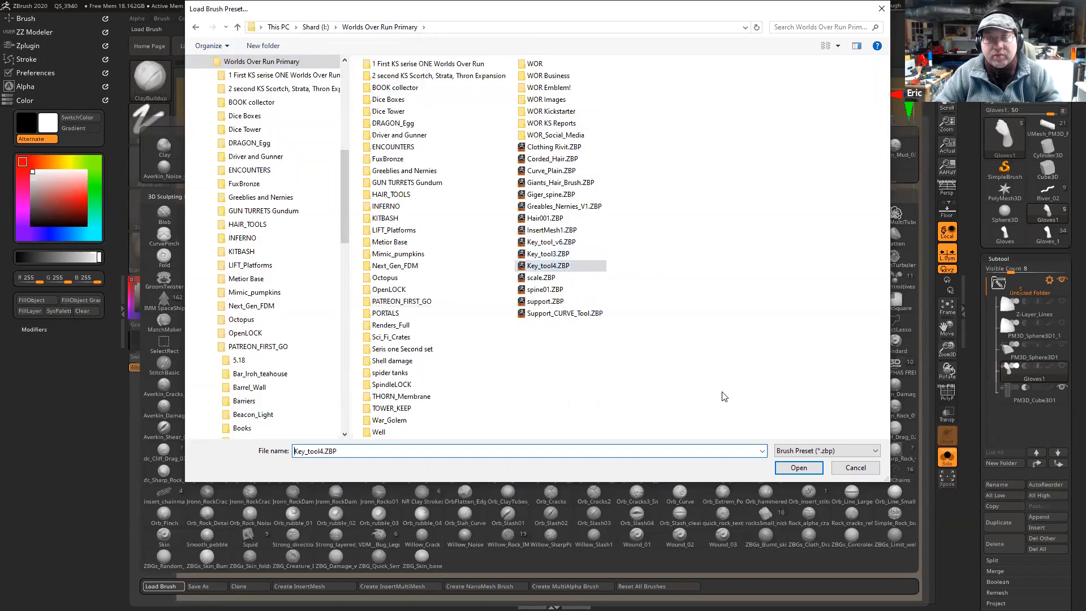
left_click(798, 469)
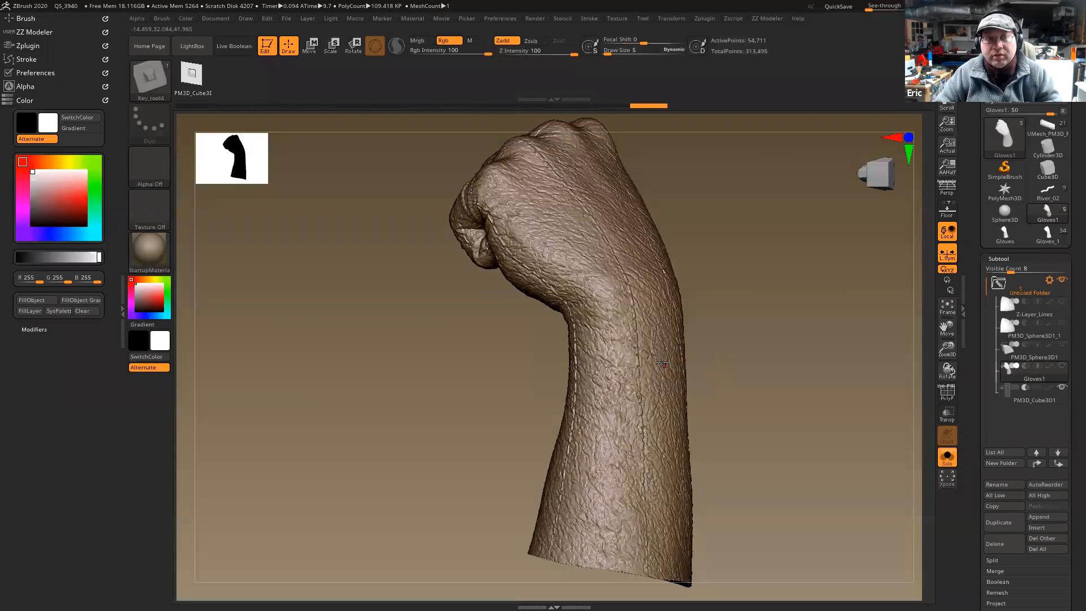
- Insert the key mesh on the back of the glove's wrist and adjust its placement and orientation
left_click_drag(676, 363, 681, 376)
mouse_move(715, 416)
left_mouse_down()
mouse_move(726, 414)
mouse_move(729, 442)
mouse_move(743, 417)
mouse_move(729, 408)
left_mouse_up()
key("w")
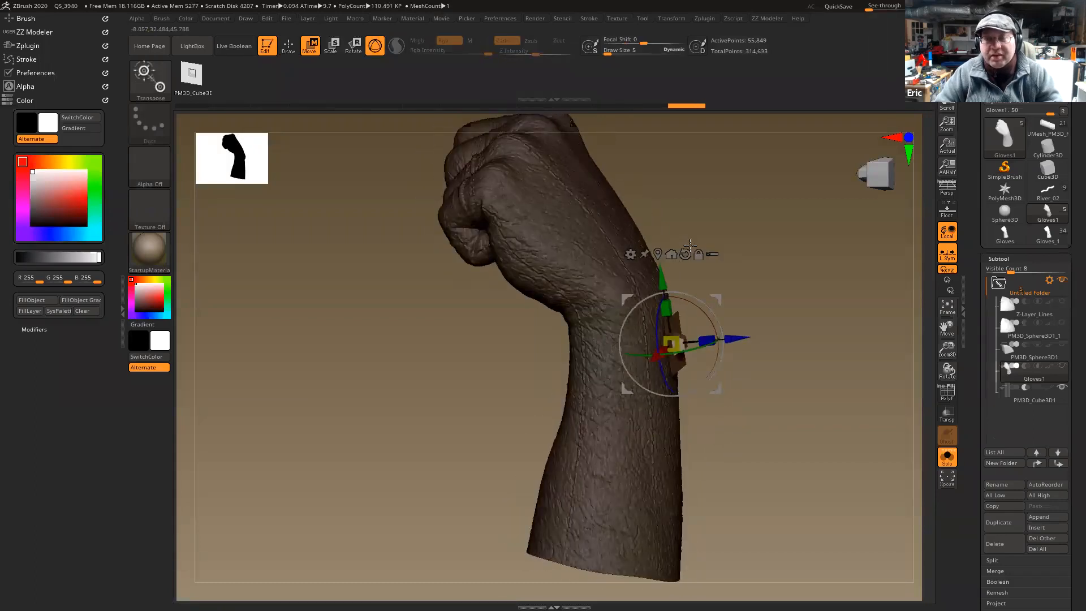
left_click_drag(706, 311, 692, 380)
left_click_drag(678, 339, 715, 246)
left_click_drag(804, 475, 615, 335)
left_click_drag(732, 333, 638, 267)
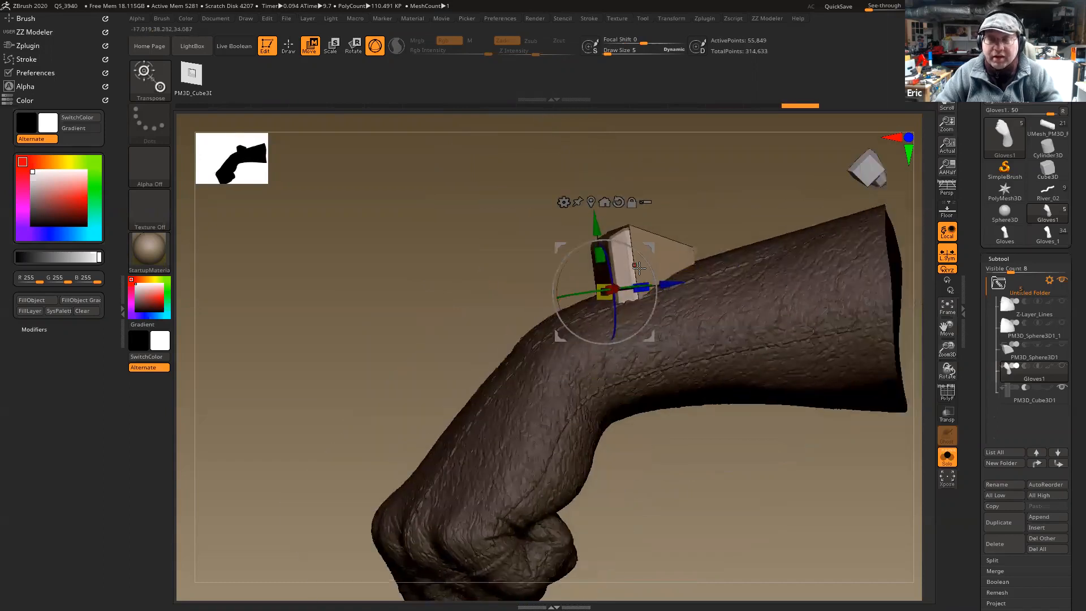
- Stretch the key's base into a thin, wide plate and move it down through the glove's wrist
left_click_drag(577, 293, 565, 295)
left_click_drag(702, 459, 733, 457)
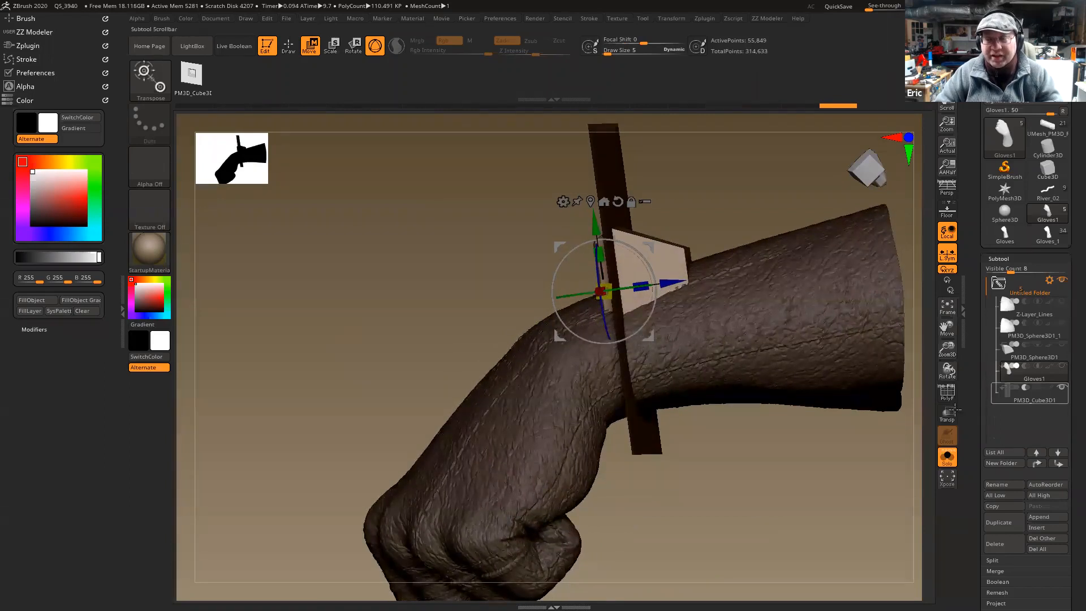
left_click_drag(597, 222, 615, 277)
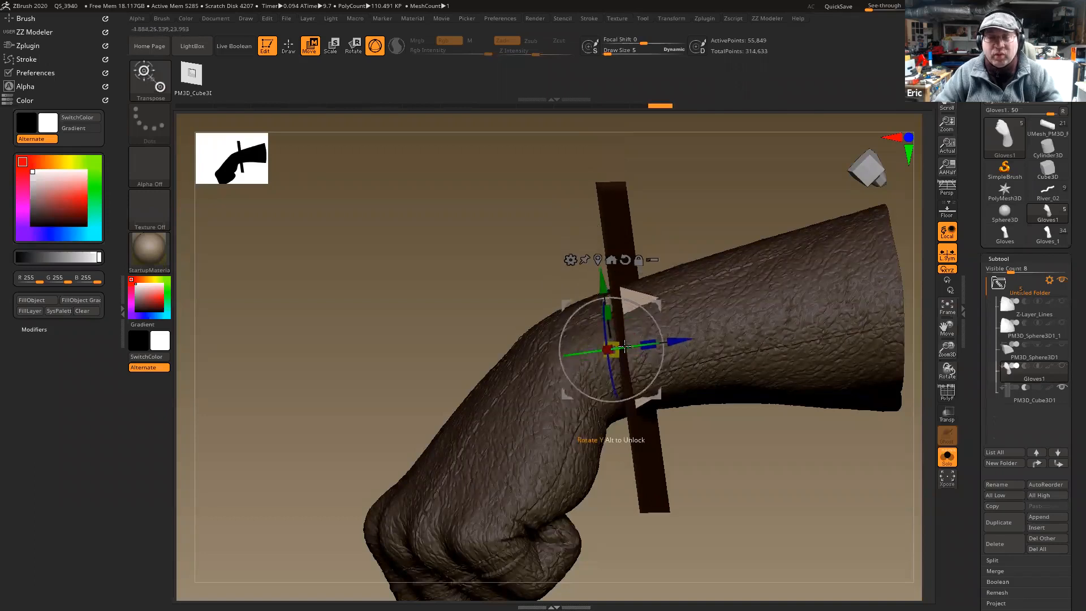
left_click_drag(611, 351, 548, 338)
- Display the polyframe from the cuff end and assign the inserted plate a new polygroup
right_click_drag(792, 317, 860, 385)
right_click_drag(860, 385, 735, 402, "alt")
right_click_drag(735, 402, 640, 391, "alt")
right_click_drag(801, 256, 814, 270)
key("shift+f")
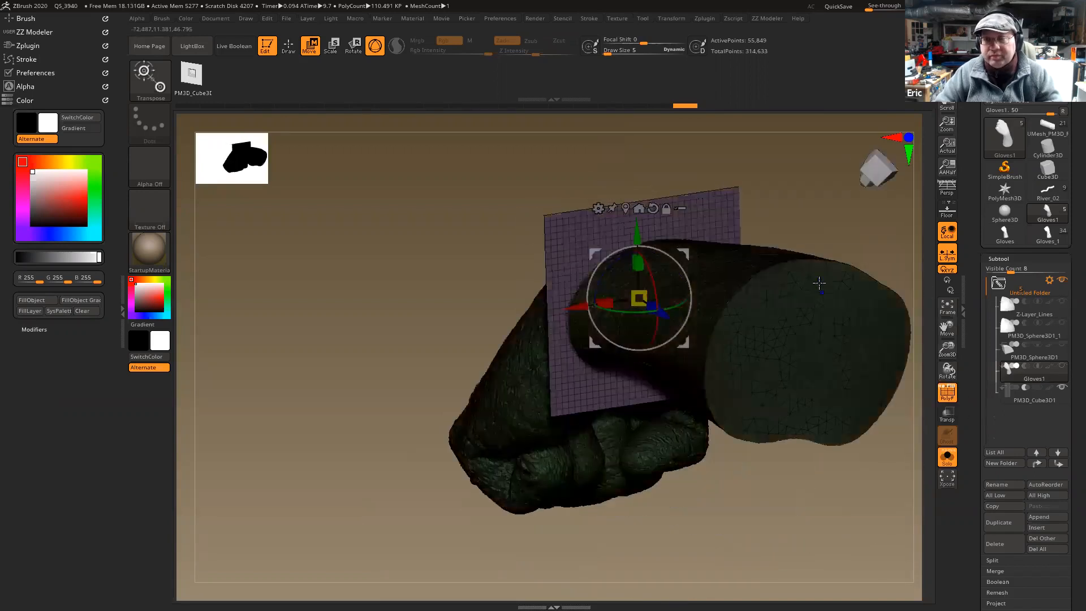
right_click(814, 211)
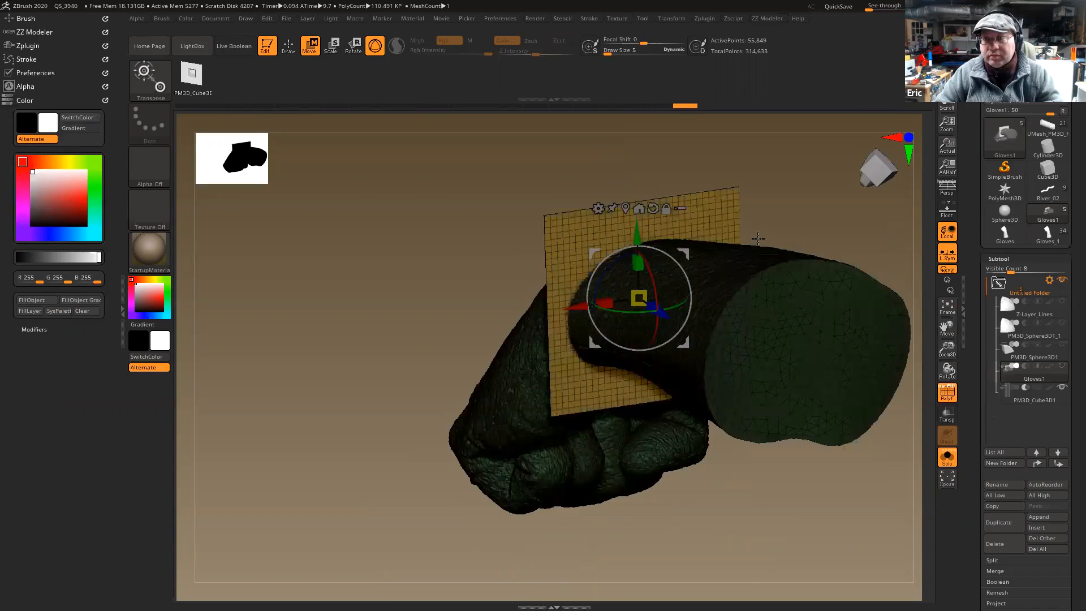
- Isolate the key and plate polygroups from the glove and split them off into their own subtool with Split Hidden
right_click_drag(841, 198, 830, 269)
left_click_drag(824, 308, 838, 318, "ctrl")
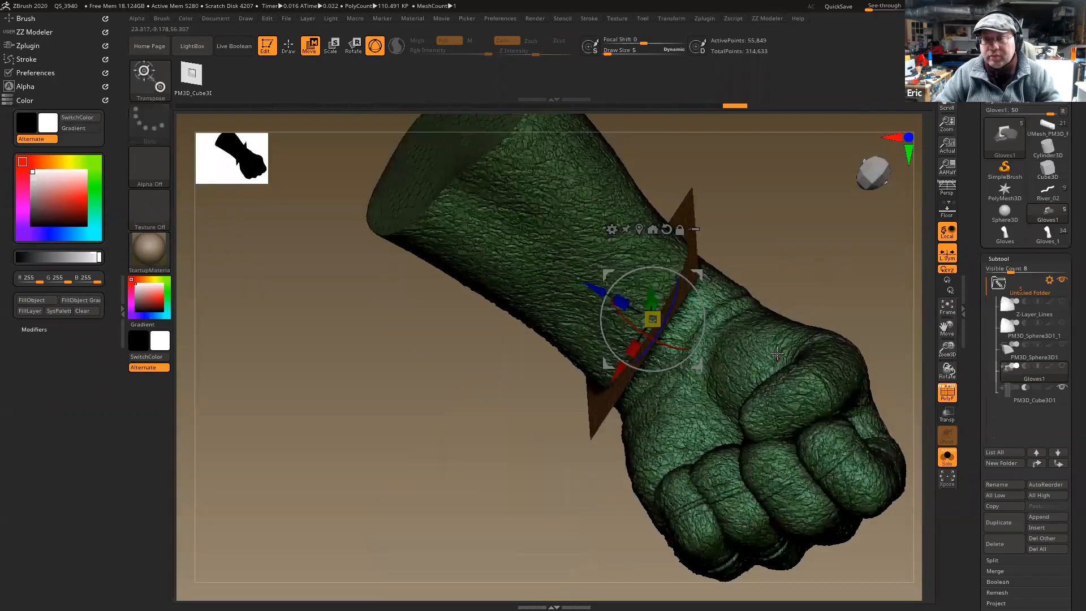
left_click(778, 340, "ctrl")
key("q")
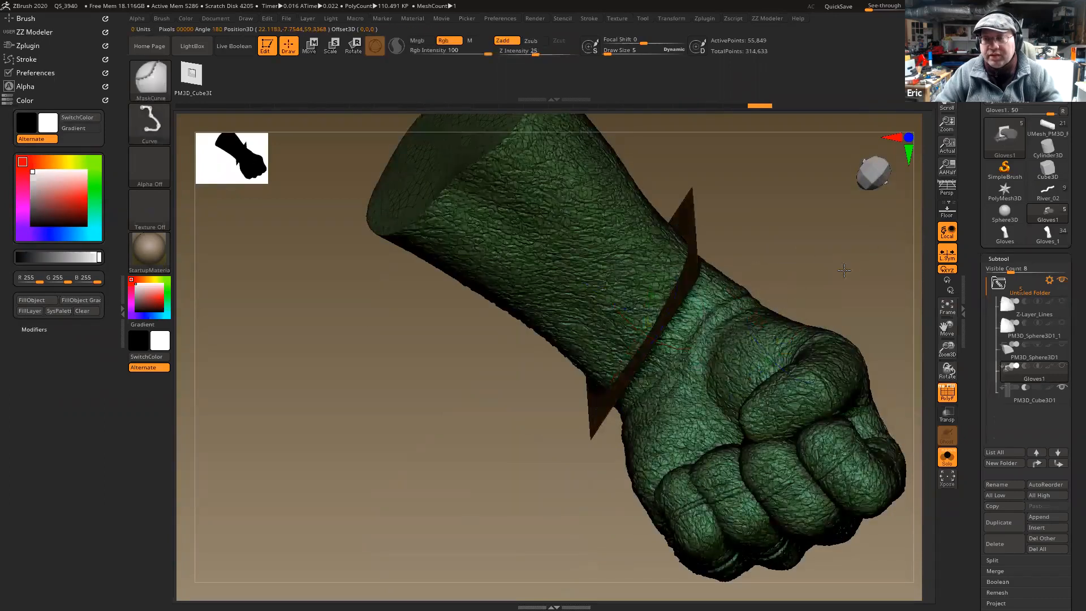
key("w")
key("b")
key("Escape")
key("q")
left_click(736, 346, "ctrl+shift")
left_click(738, 345, "ctrl+shift")
key("z")
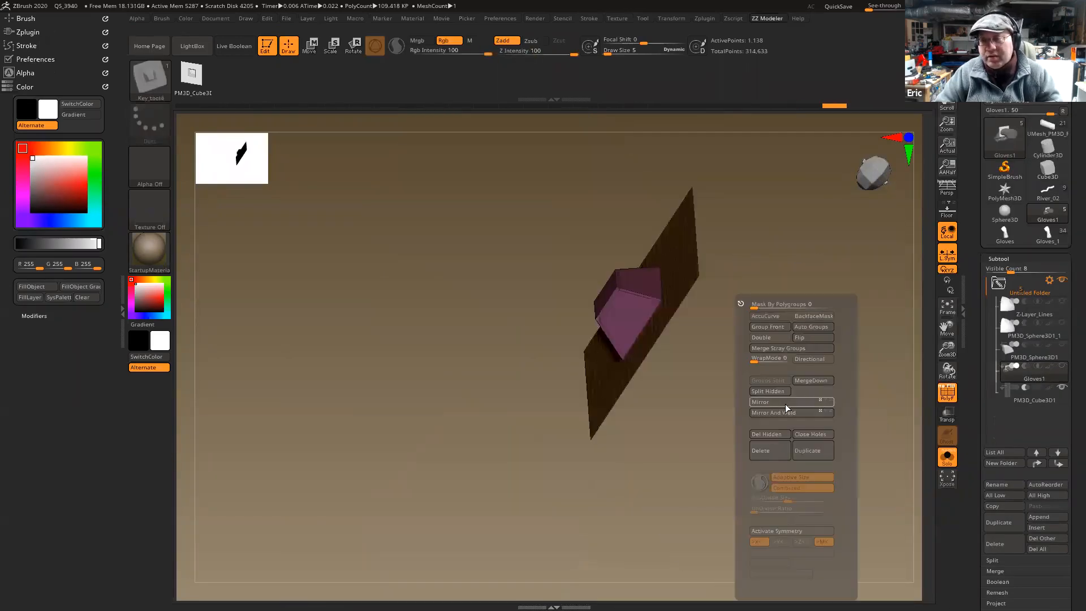
left_click(770, 391)
key("z")
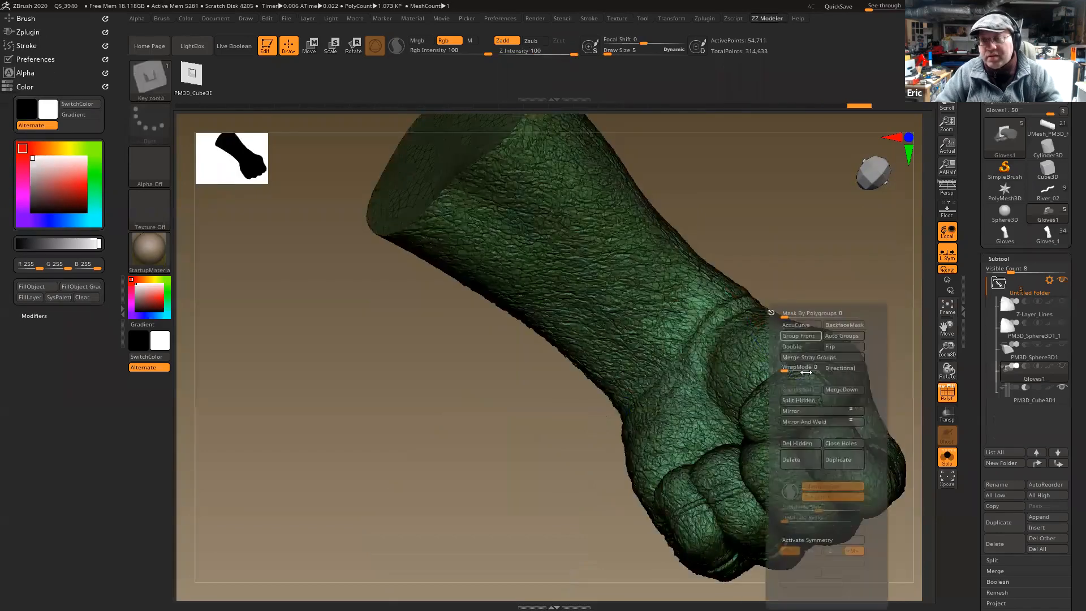
left_click(799, 401)
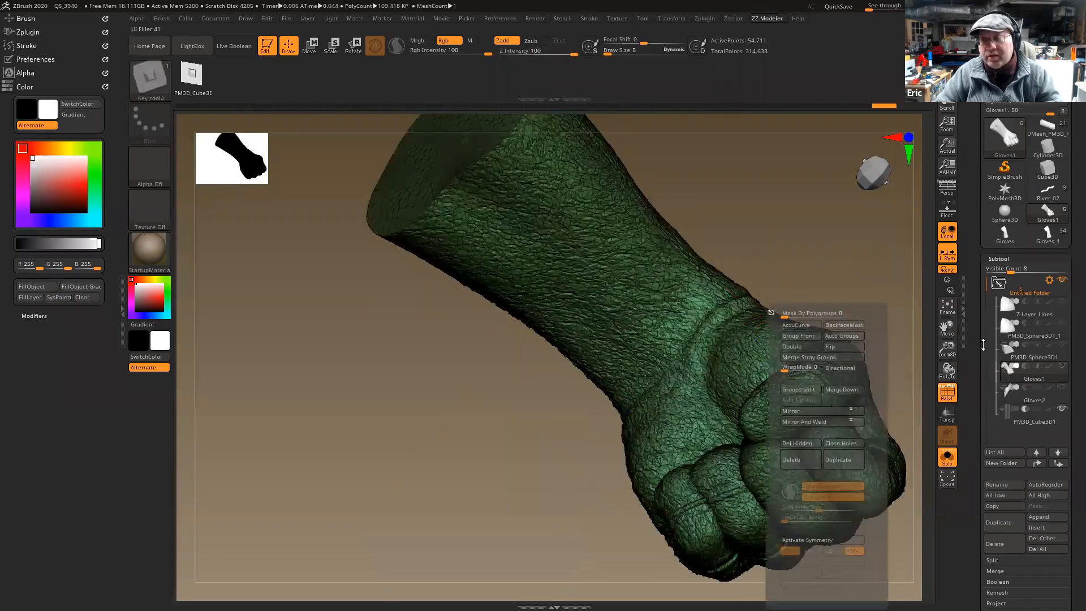
- Mark the Gloves1 subtool as the Start of its boolean group and turn on ghosted transparency
left_click(1010, 376)
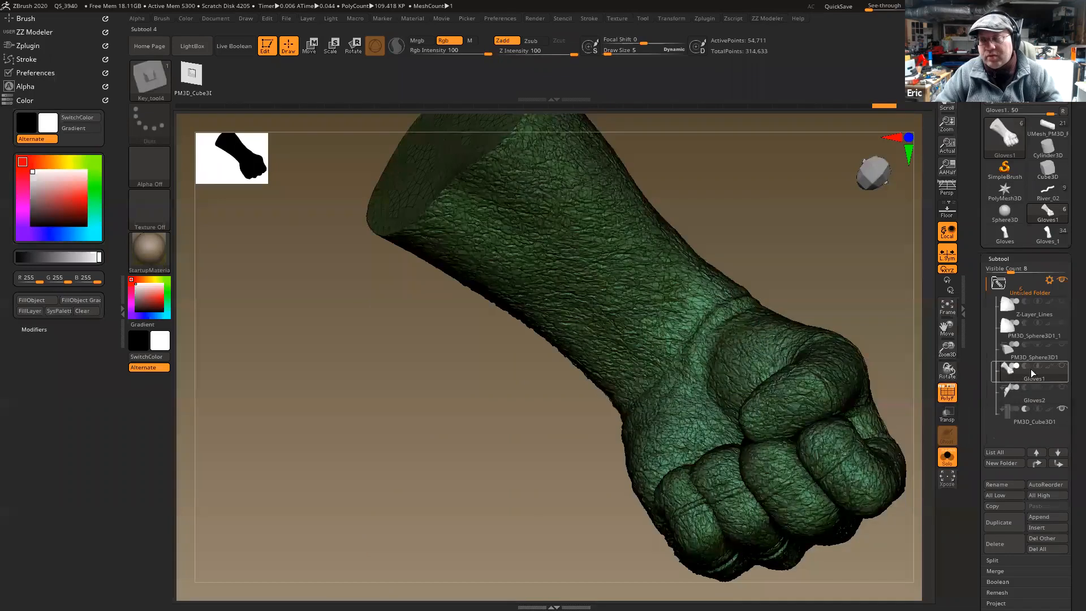
left_click(1055, 389)
left_click(1002, 376)
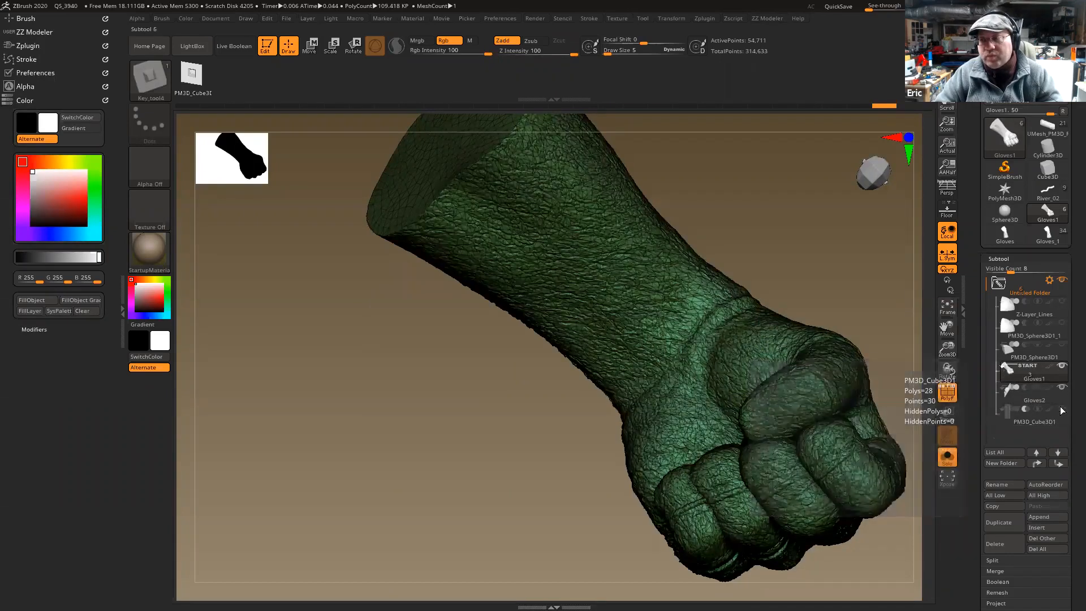
left_click(947, 415)
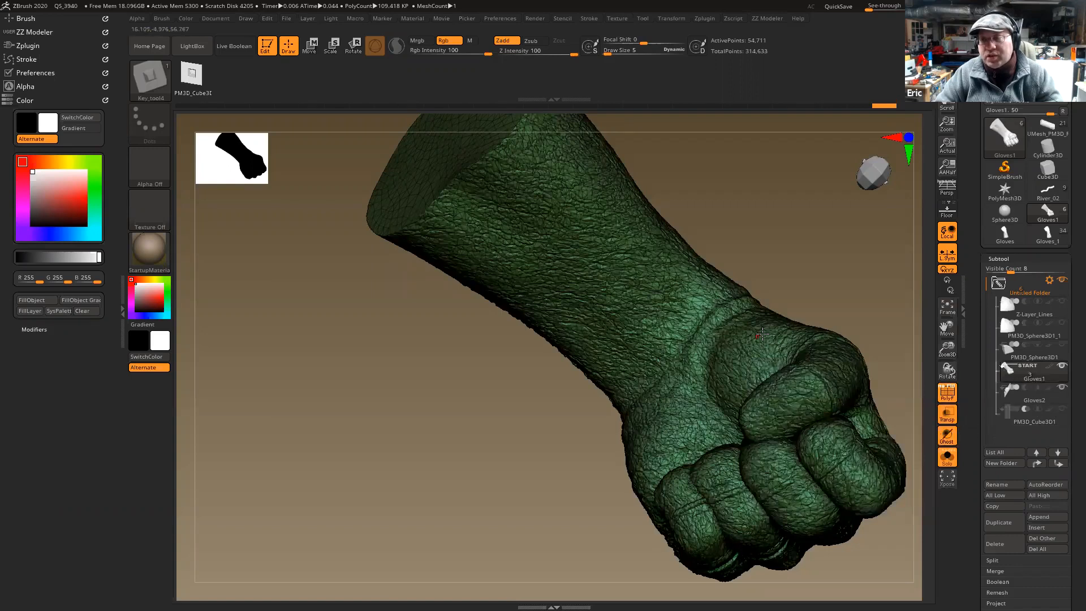
- Select the split-off key and plate subtool and center the transform gizmo on its unmasked mesh
left_click_drag(751, 286, 811, 208)
left_click(778, 243, "alt")
right_click_drag(811, 208, 670, 256, "alt")
key("w")
key("alt+s")
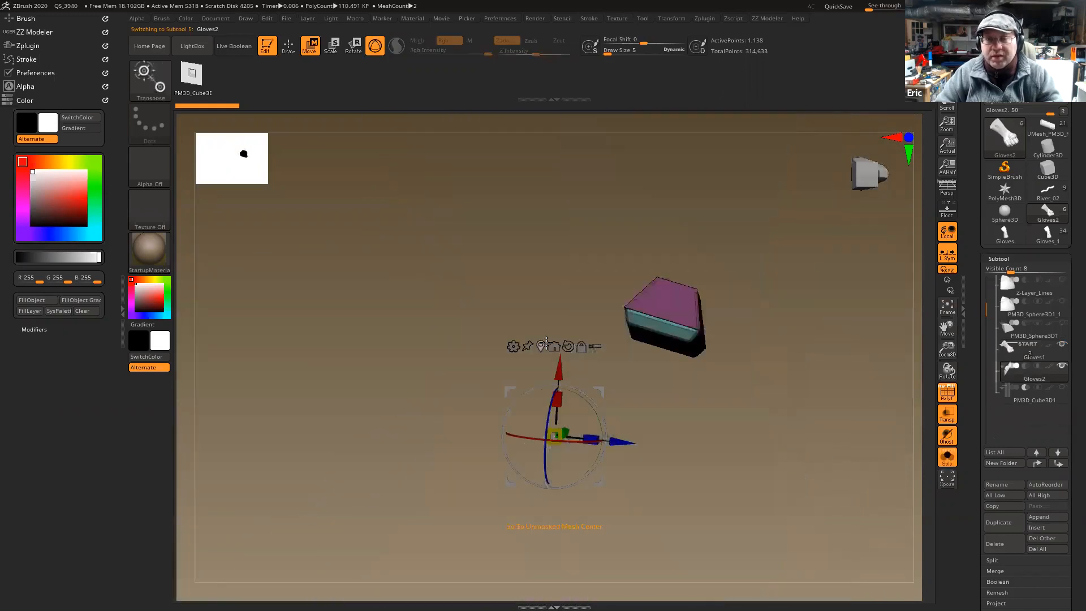
left_click(544, 344, "alt")
- Flip the normals and turn on double-sided display for the key and plate, with the ghosted glove shown around them
key("z")
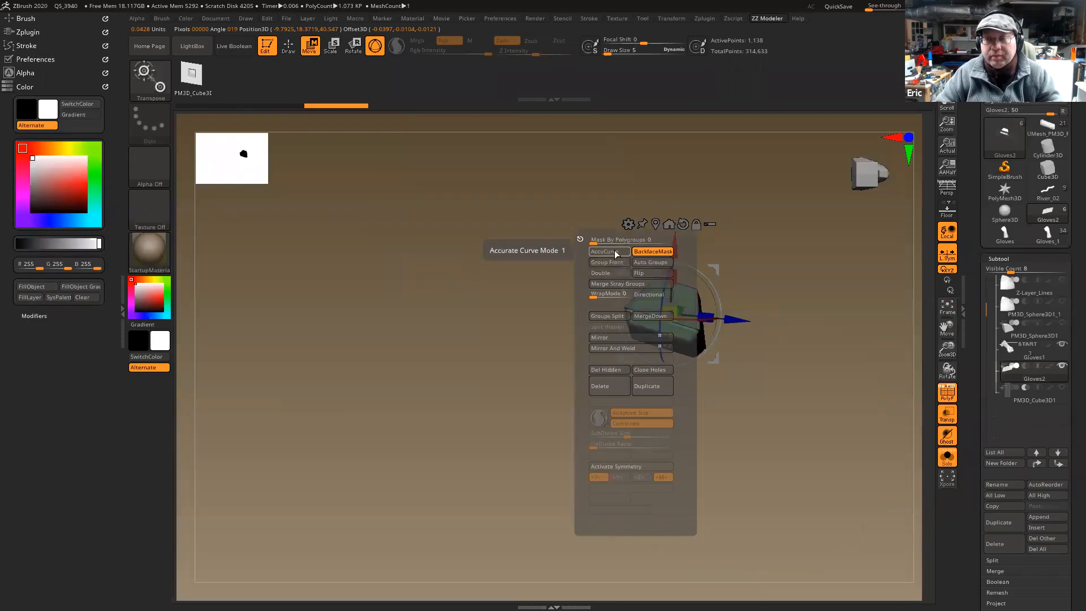
left_click(610, 273)
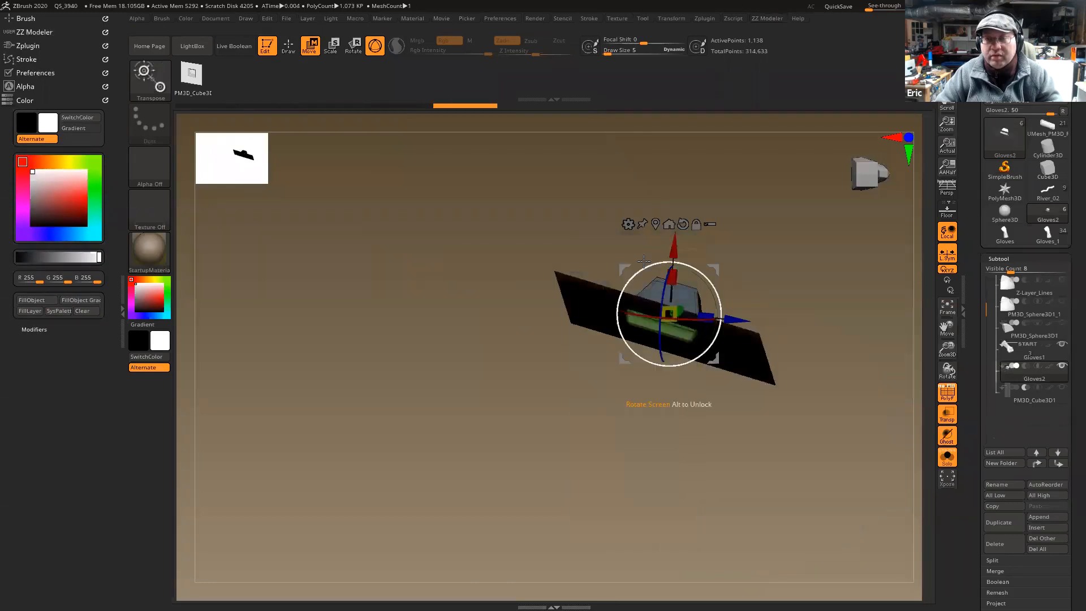
key("z")
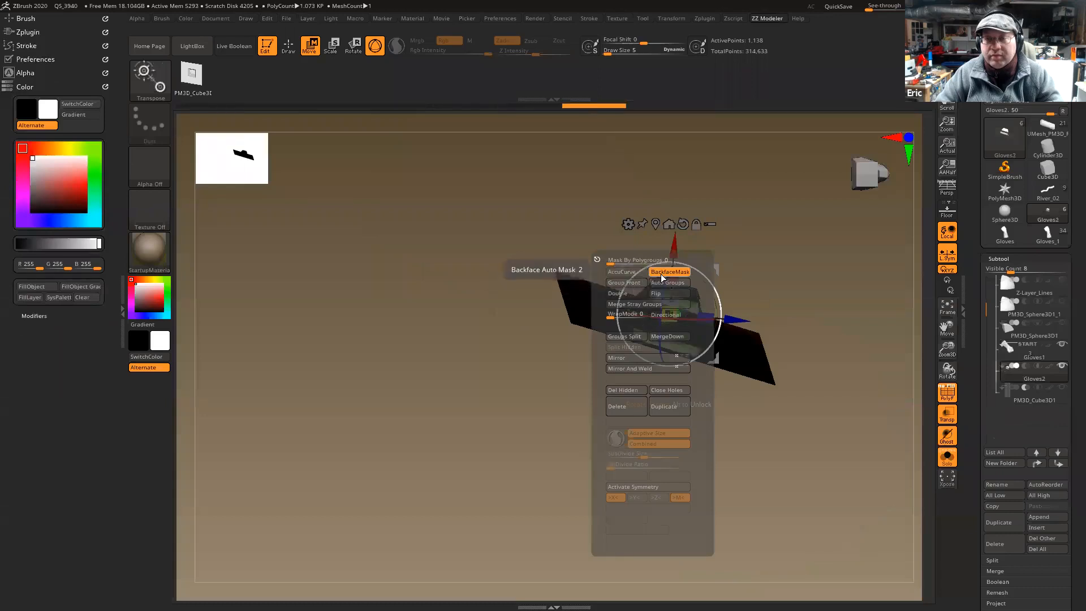
left_click(659, 294)
left_click(629, 294)
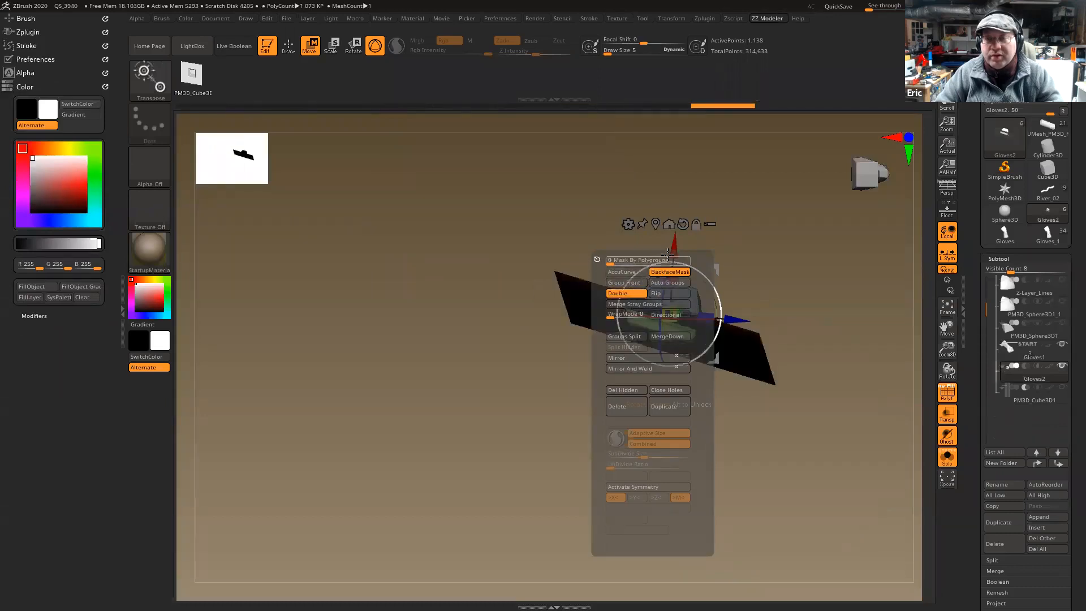
key("alt+s")
right_click_drag(669, 295, 651, 285)
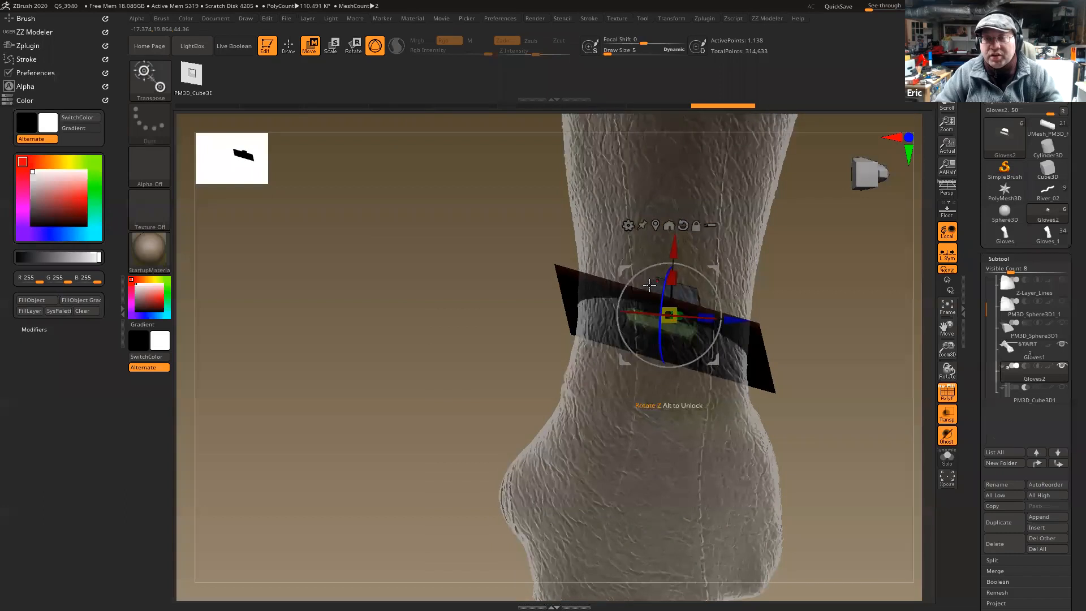
- Rotate and move the key and plate so the plate crosses the whole wrist and the key sits inside the forearm
left_click_drag(649, 270, 659, 313)
left_click_drag(653, 258, 666, 300)
mouse_move(681, 358)
right_mouse_down()
mouse_move(679, 387)
mouse_move(643, 335)
mouse_move(729, 350)
right_mouse_up()
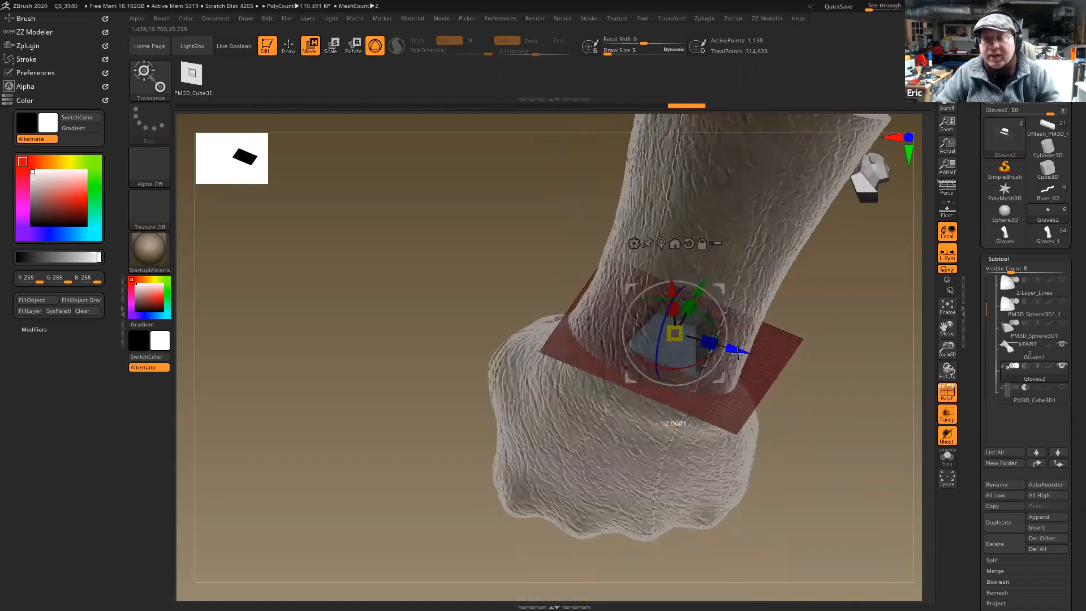
left_click_drag(738, 353, 729, 349)
mouse_move(673, 346)
right_mouse_down()
mouse_move(735, 327)
mouse_move(765, 344)
right_mouse_up()
left_click_drag(754, 392, 729, 388)
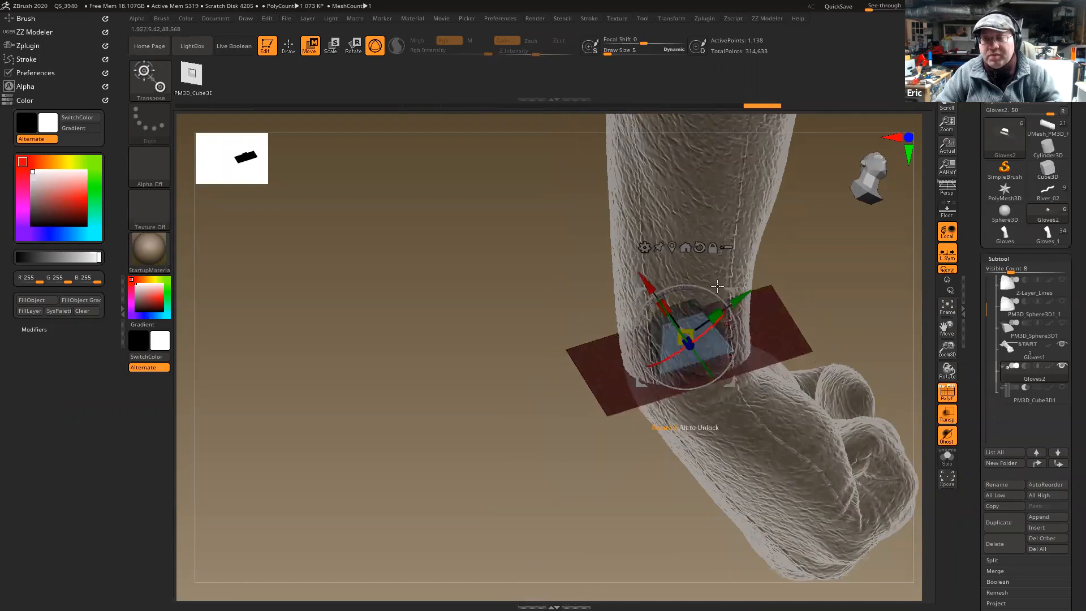
left_click_drag(731, 290, 728, 275)
mouse_move(707, 285)
right_mouse_down()
mouse_move(761, 289)
mouse_move(645, 265)
mouse_move(545, 369)
right_mouse_up()
right_click_drag(586, 462, 629, 273)
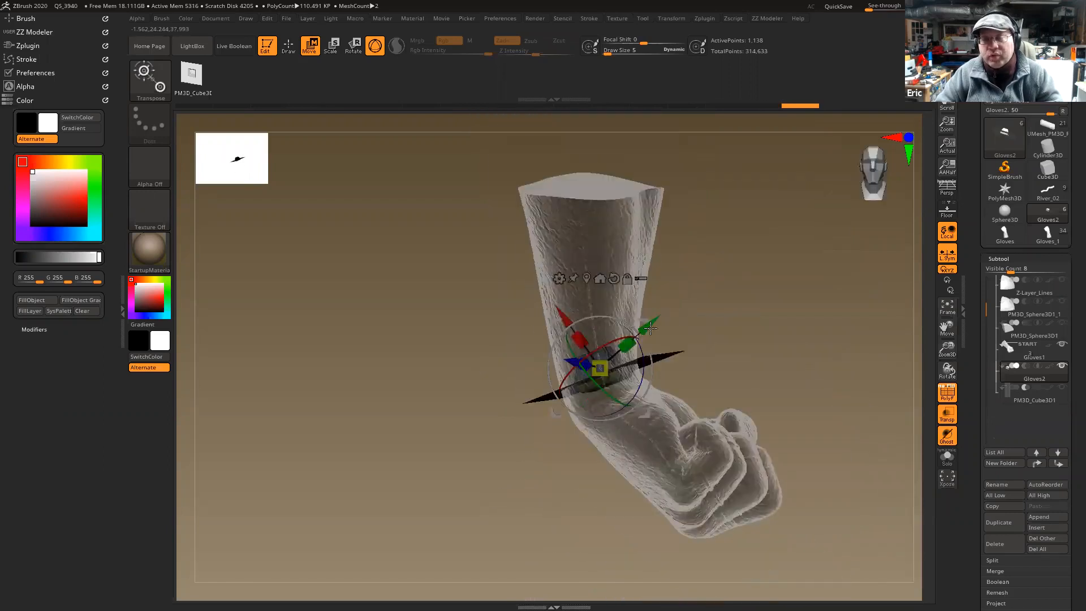
right_click_drag(564, 469, 579, 442)
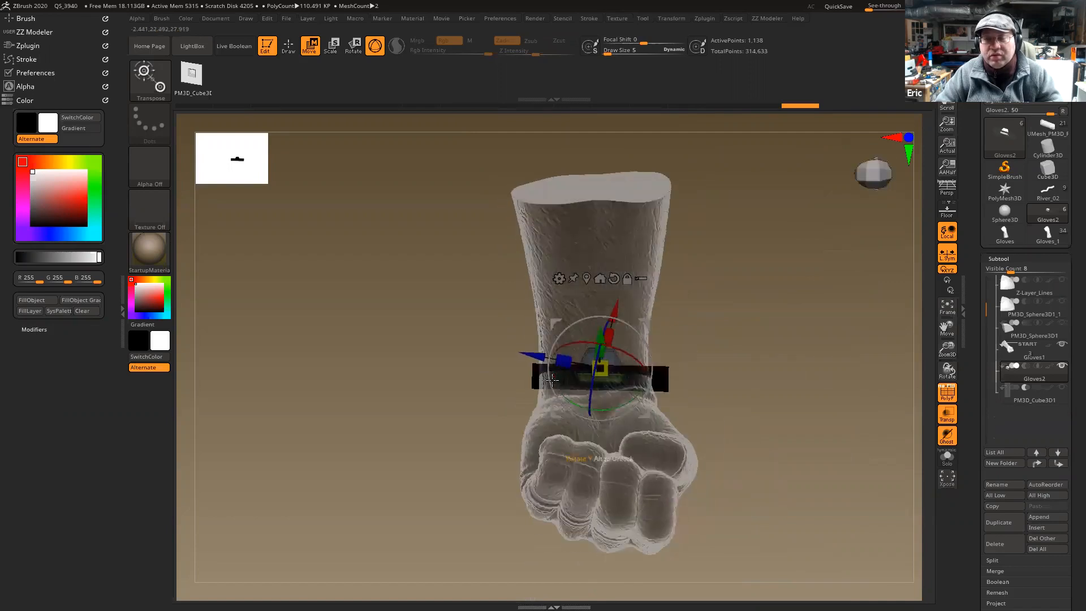
right_click_drag(552, 379, 727, 347)
- Assign auto groups to the key and plate pieces and split them into separate subtools by polygroup
key("z")
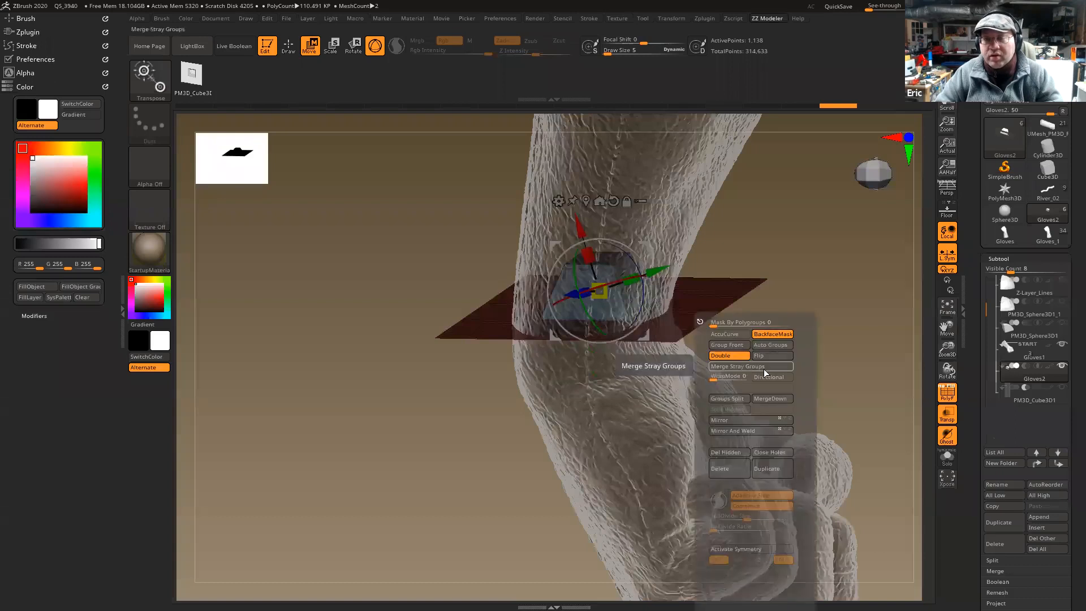
key("z")
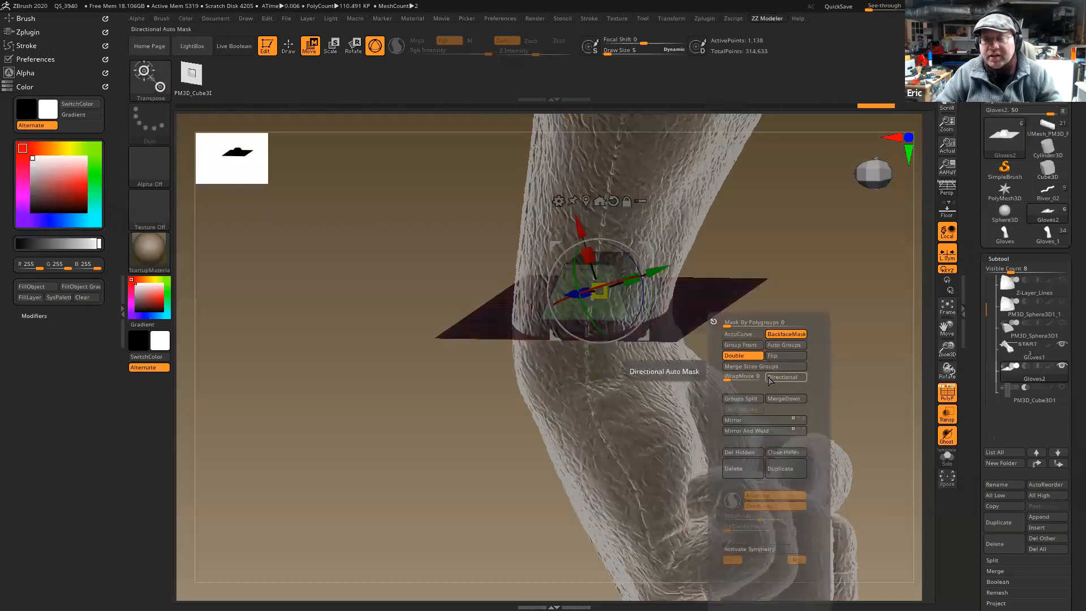
left_click(747, 398)
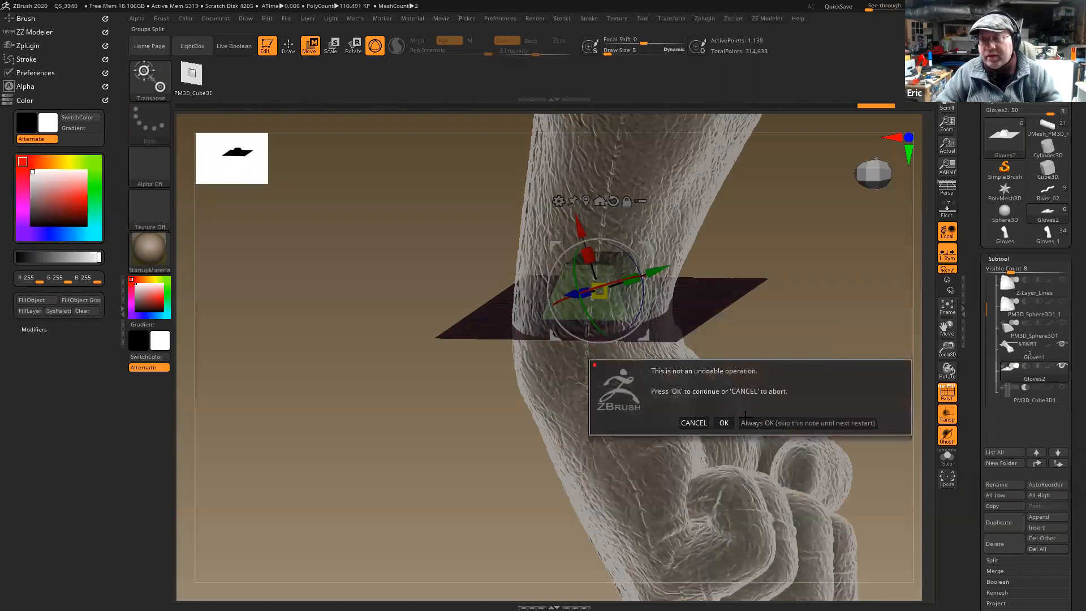
left_click(752, 423)
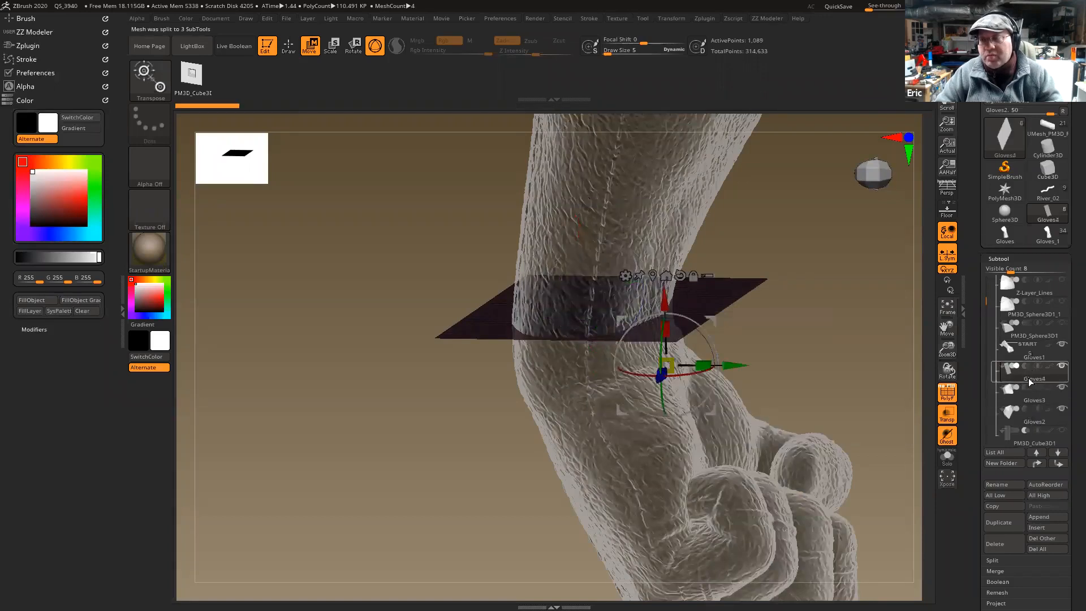
- Reorder the subtools so Gloves3 sits below Gloves2, set Gloves4 and Gloves2 to subtract, and keep the plate active
mouse_move(1024, 396)
left_click_drag(1024, 400, 1024, 425)
mouse_move(1035, 391)
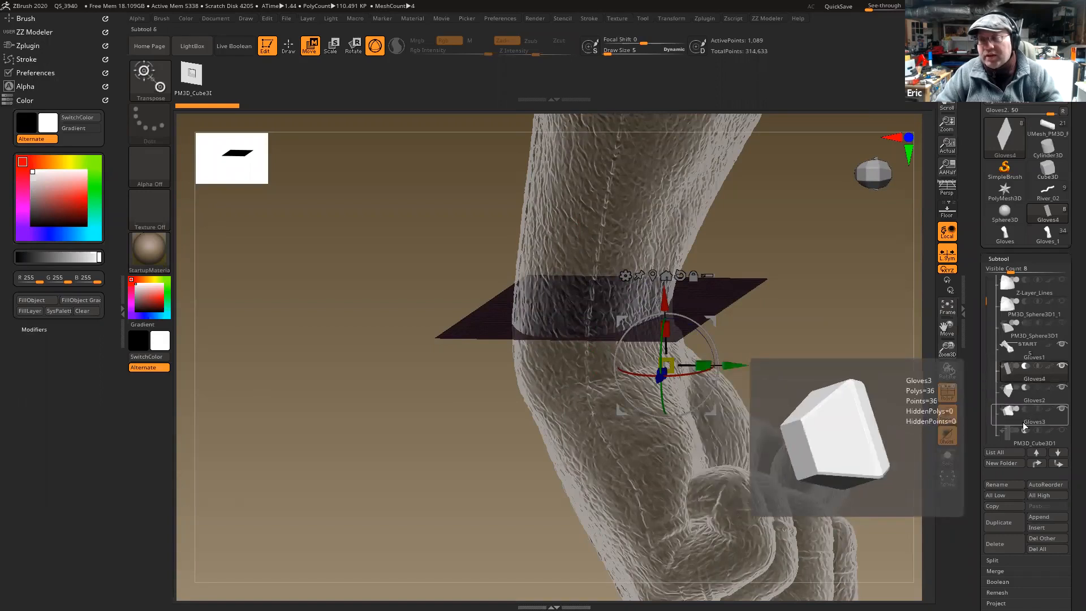
mouse_move(797, 187)
left_mouse_down()
mouse_move(810, 195)
mouse_move(696, 199)
left_mouse_up()
left_click_drag(613, 317, 680, 325, "alt")
key("q")
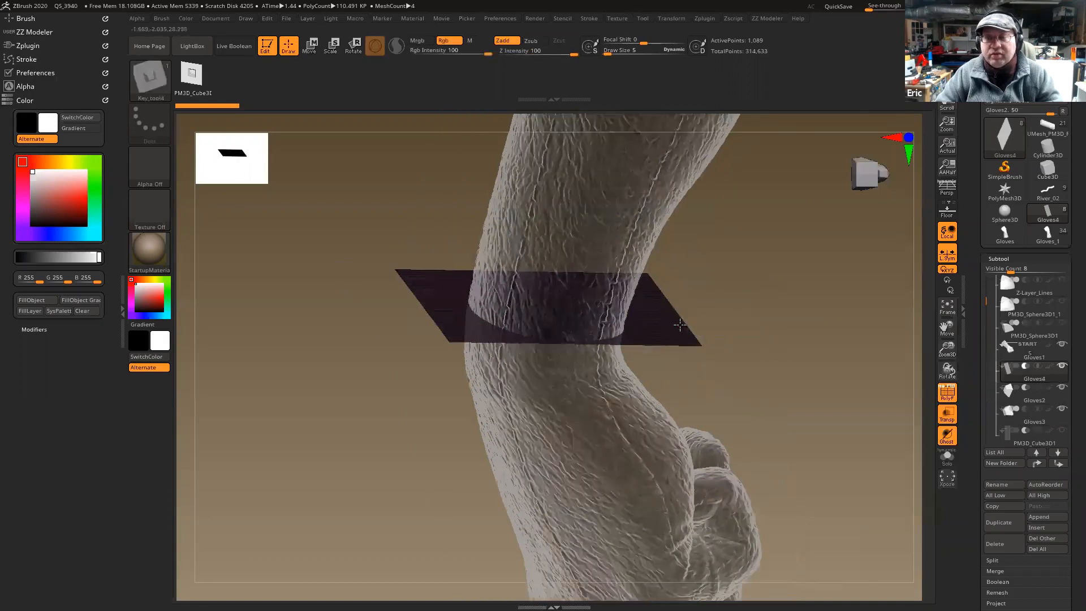
- Set the plate's Panel Loops options to thickness 0.0025, polish 0, bevel 0 and elevation 0
left_click_drag(1067, 564, 1062, 409)
left_click(1012, 343)
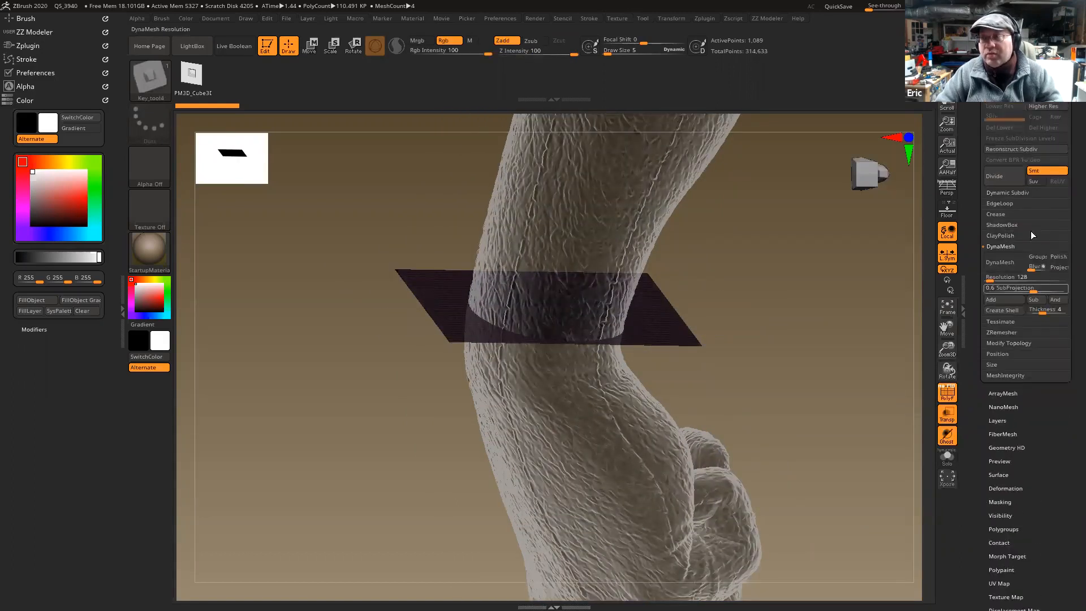
left_click(1002, 204)
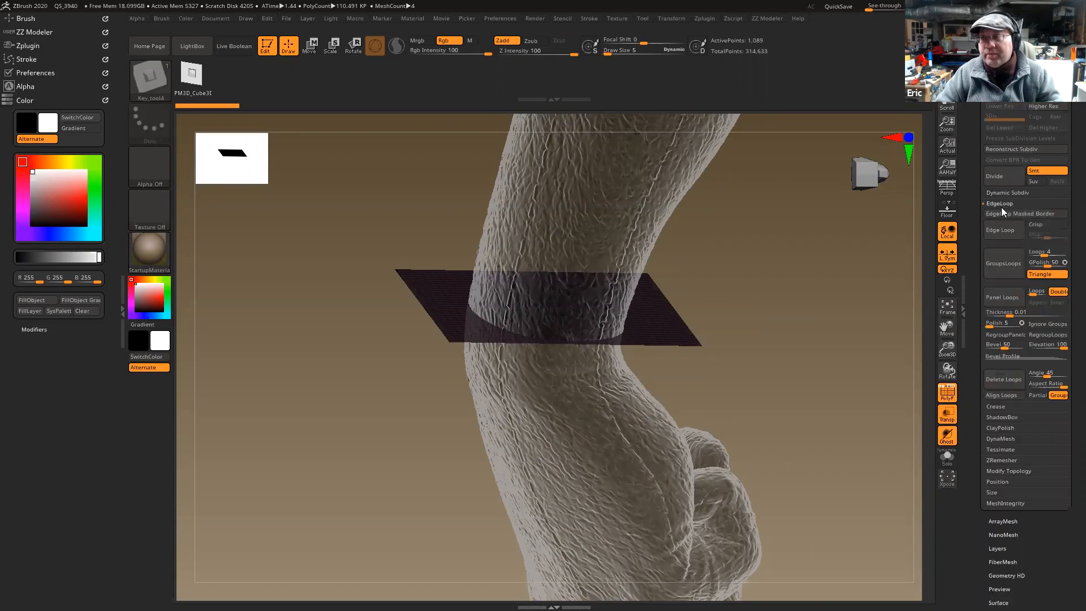
left_click(1005, 314)
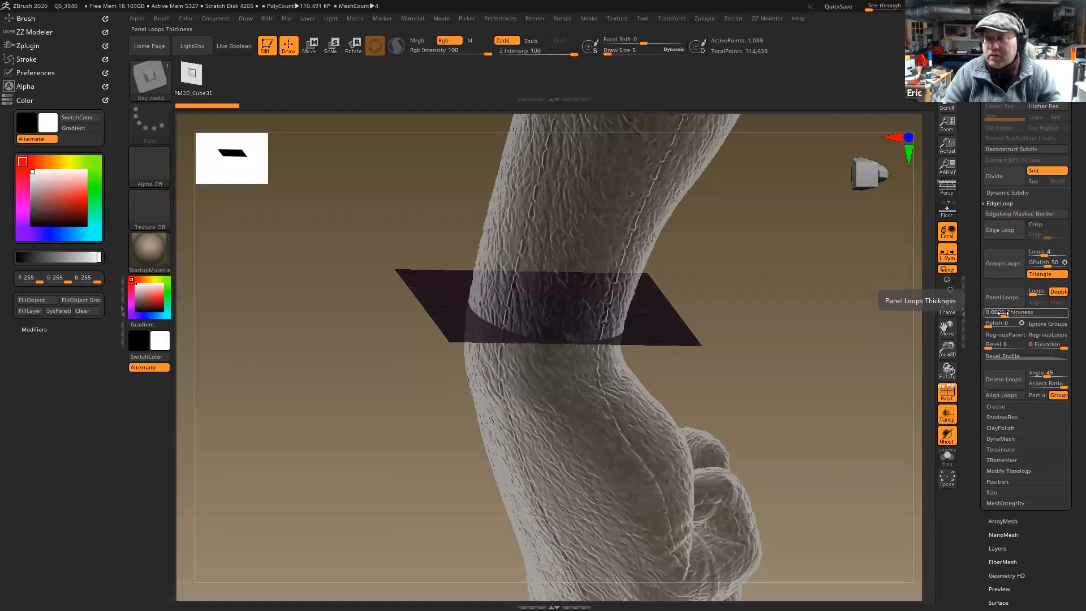
key("Return")
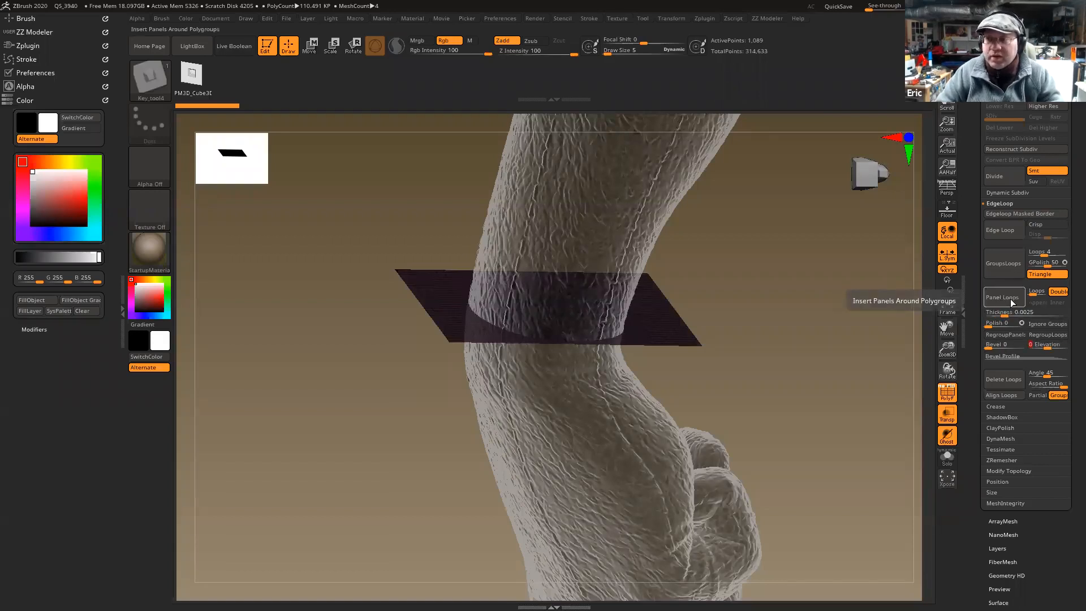
- Try Panel Loops on the plate at 0.0025 thickness, inspect its edge up close, and undo it
left_click(1000, 297)
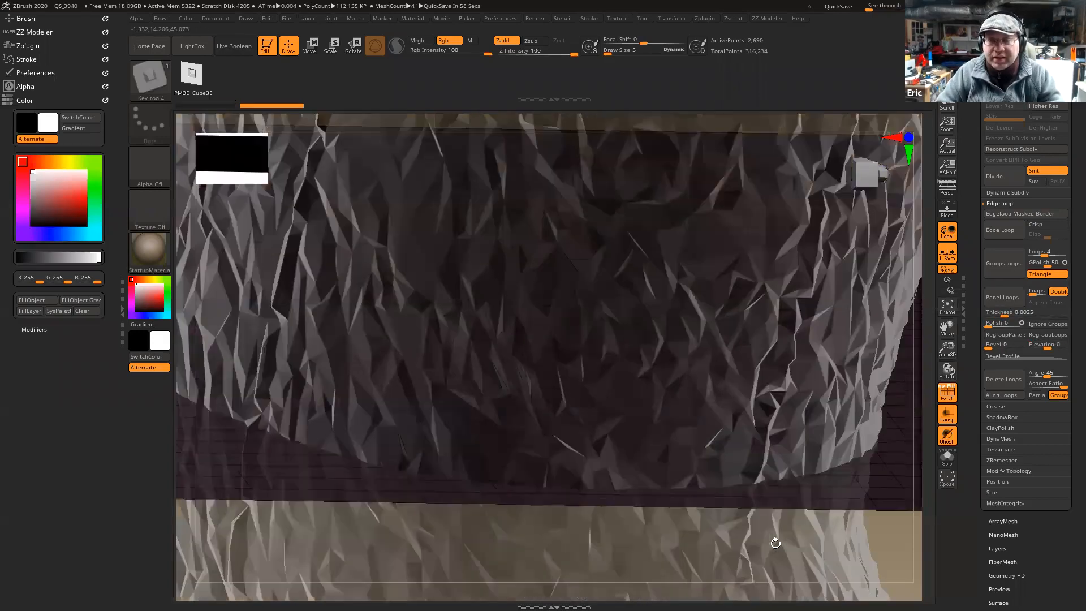
left_click_drag(775, 543, 579, 438)
key("ctrl+z")
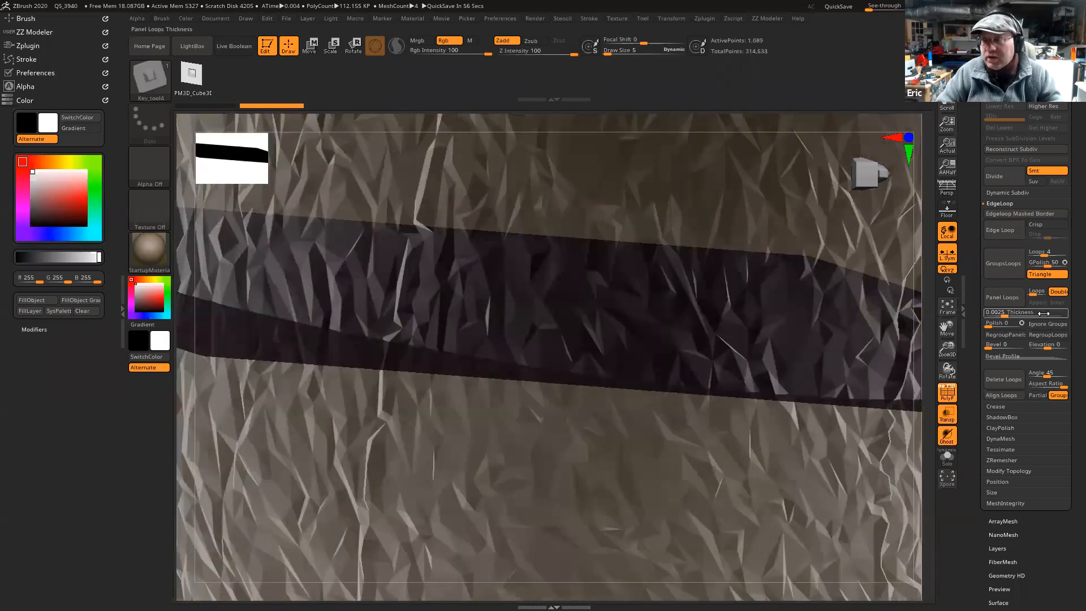
- Try Panel Loops on the plate with a thickness of 0.025, check the edge-on view, and undo it
left_click(1044, 313)
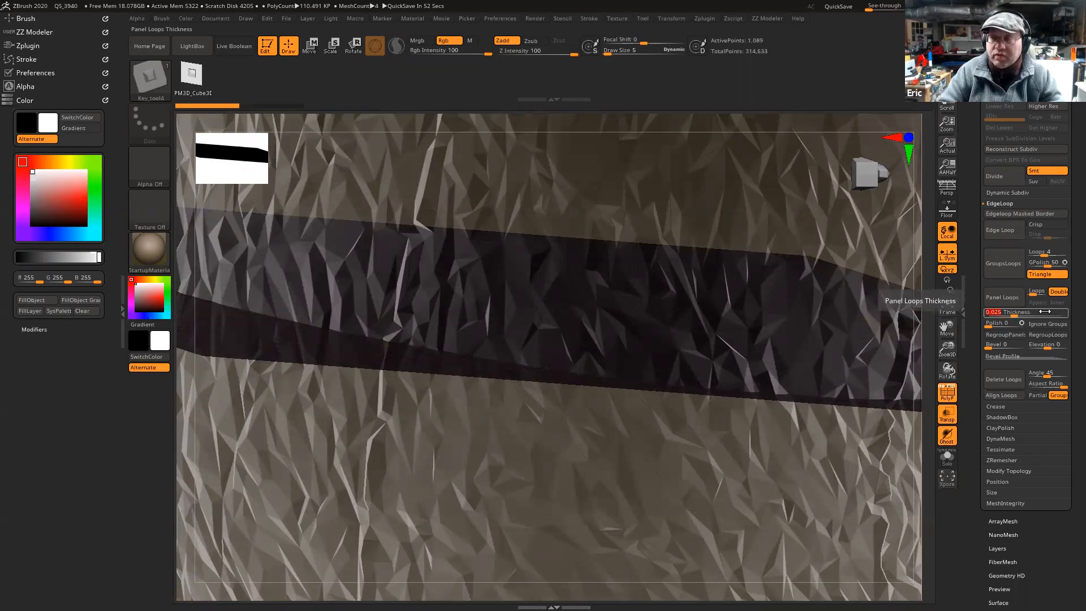
key("Return")
left_click(1010, 296)
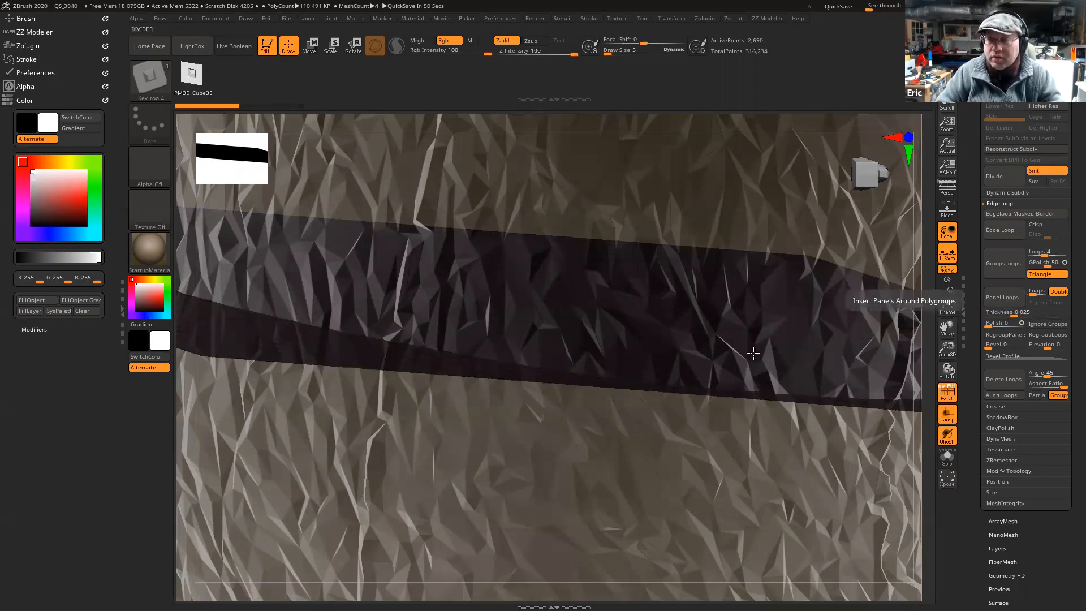
right_click_drag(584, 343, 590, 164)
right_click_drag(543, 192, 490, 214, "alt")
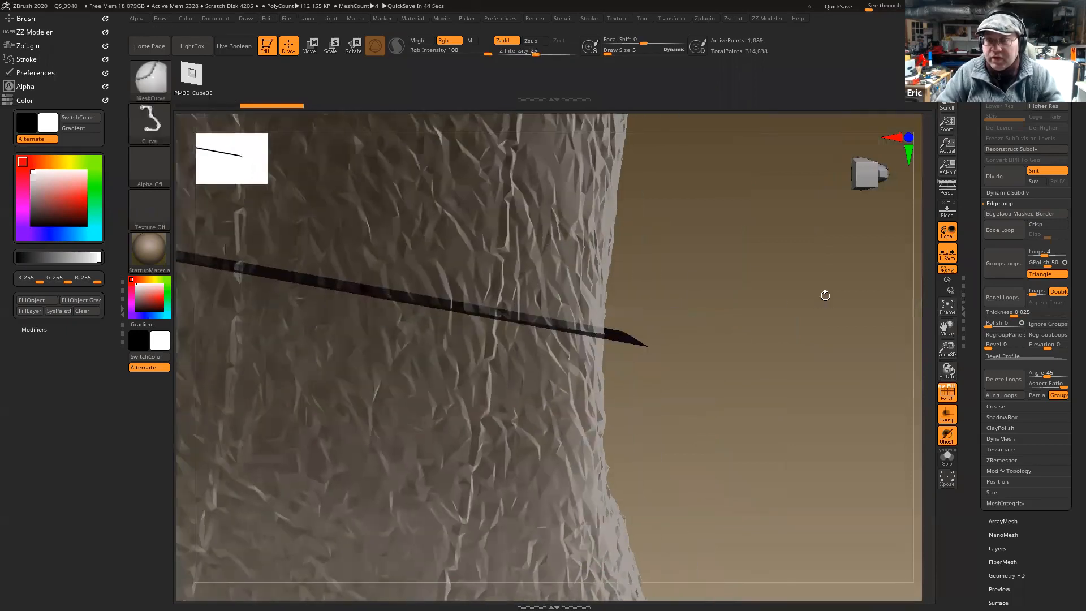
key("ctrl+z")
- Set the panel thickness to 0.25 and apply Panel Loops to the plate
left_click(1023, 312)
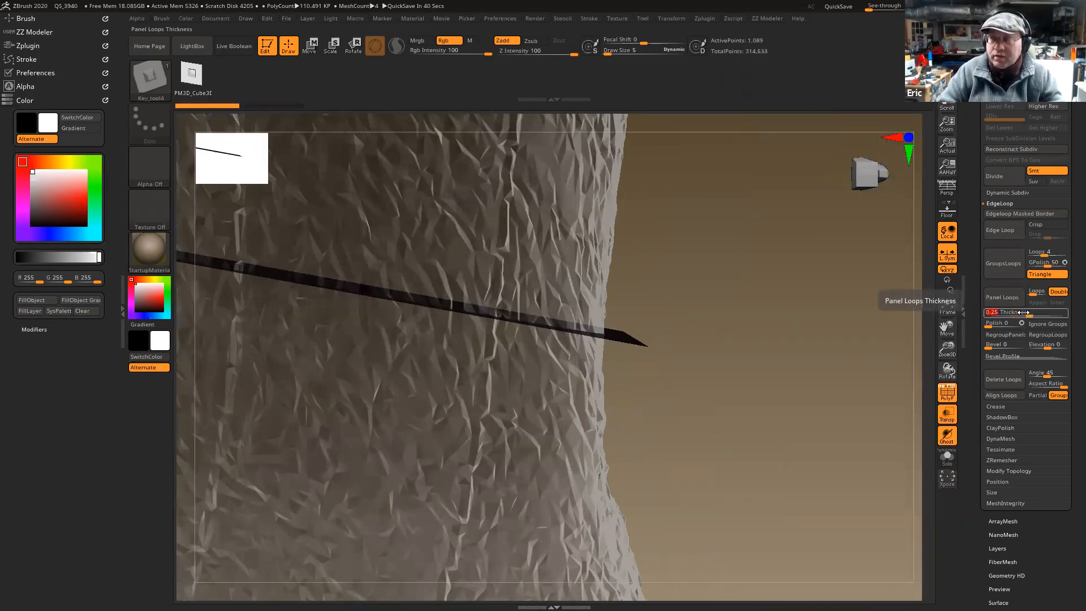
left_click(1012, 302)
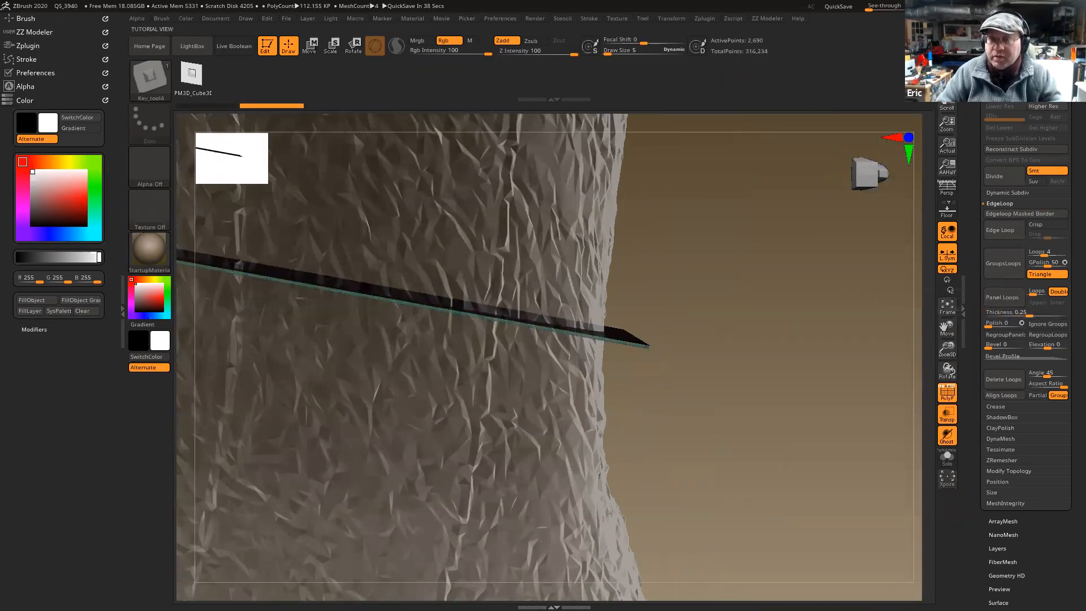
- Turn off the polyframe and transparency display, and try Boolean Folder on the folder holding the glove and the thin plate
key("f")
right_click_drag(639, 399, 650, 348)
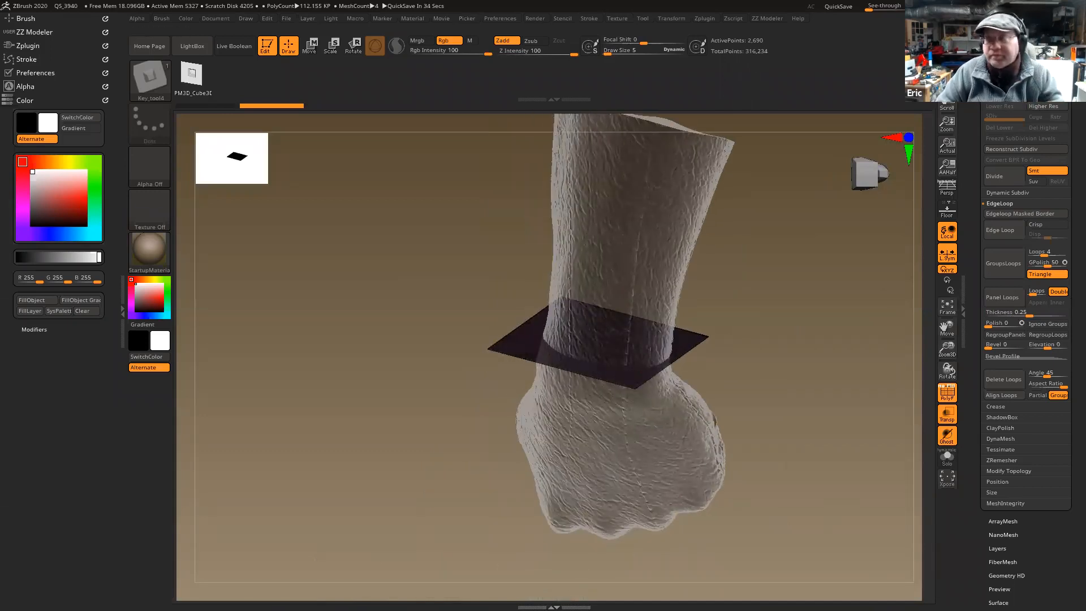
left_click(1002, 95)
left_click(1001, 82)
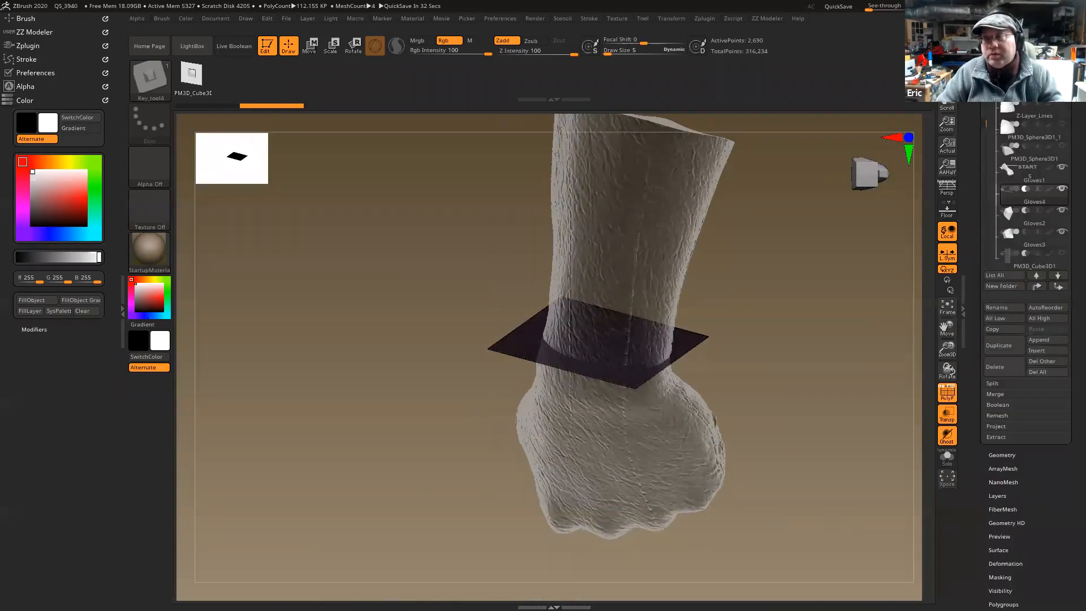
mouse_move(987, 120)
left_mouse_down()
mouse_move(987, 107)
mouse_move(998, 130)
mouse_move(988, 107)
left_mouse_up()
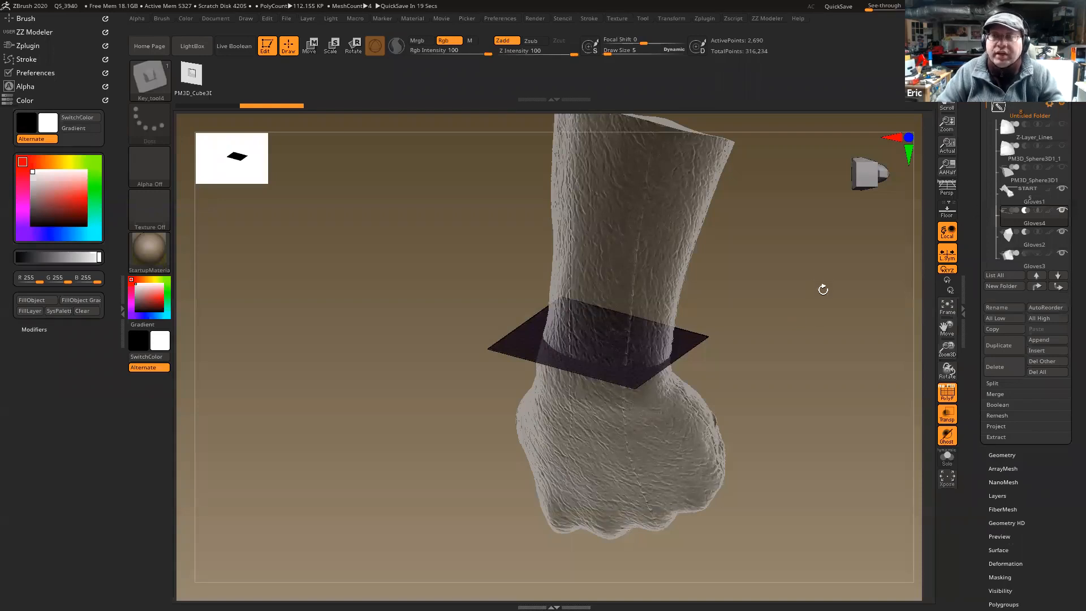
mouse_move(822, 322)
left_mouse_down()
mouse_move(812, 327)
mouse_move(820, 313)
left_mouse_up()
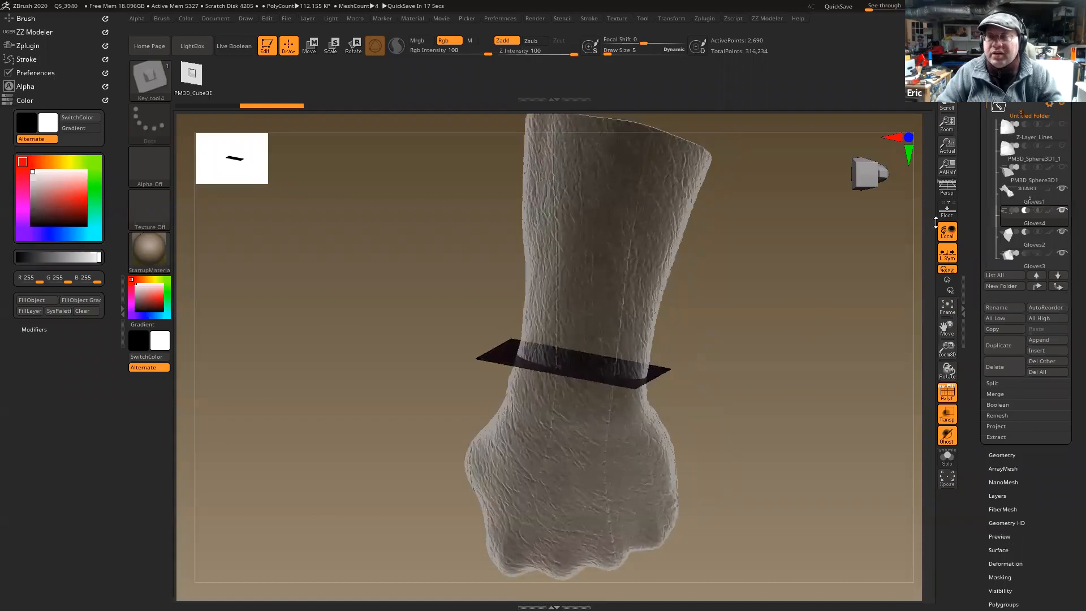
left_click(1050, 104)
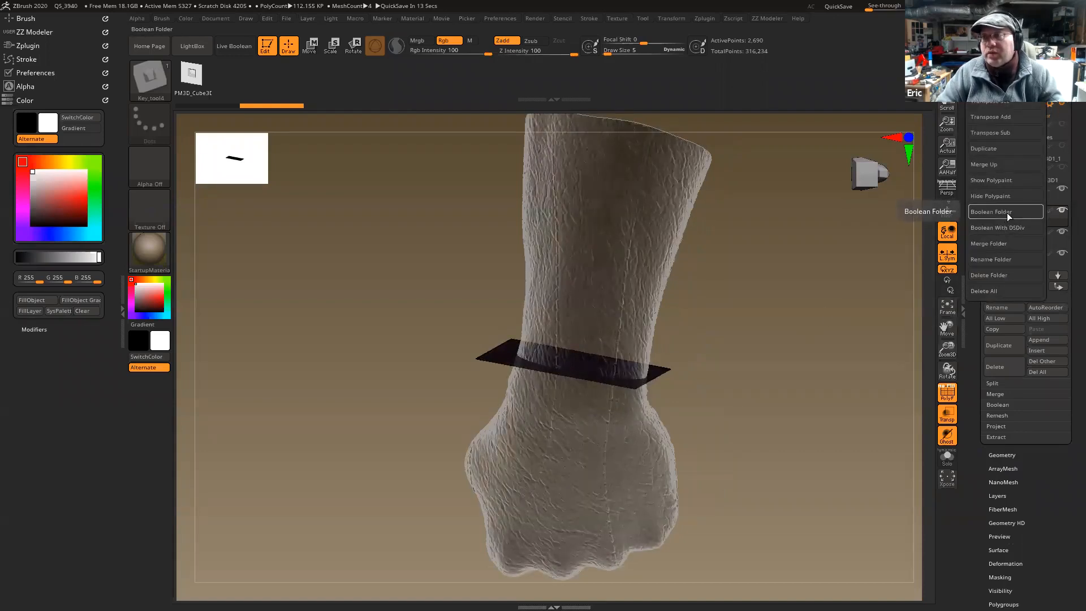
left_click(946, 391)
left_click(947, 413)
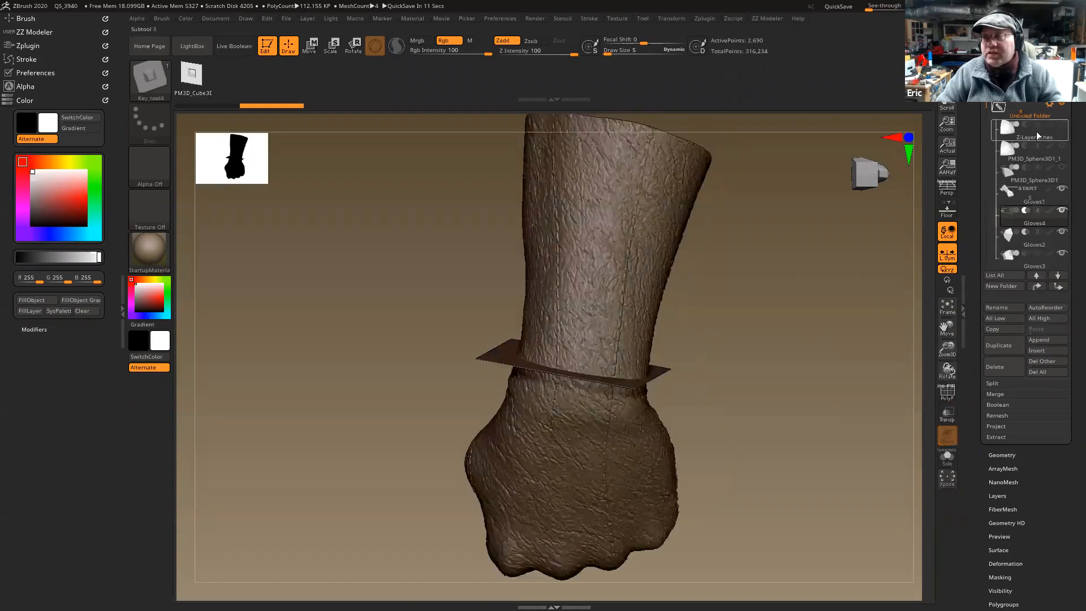
left_click(1050, 107)
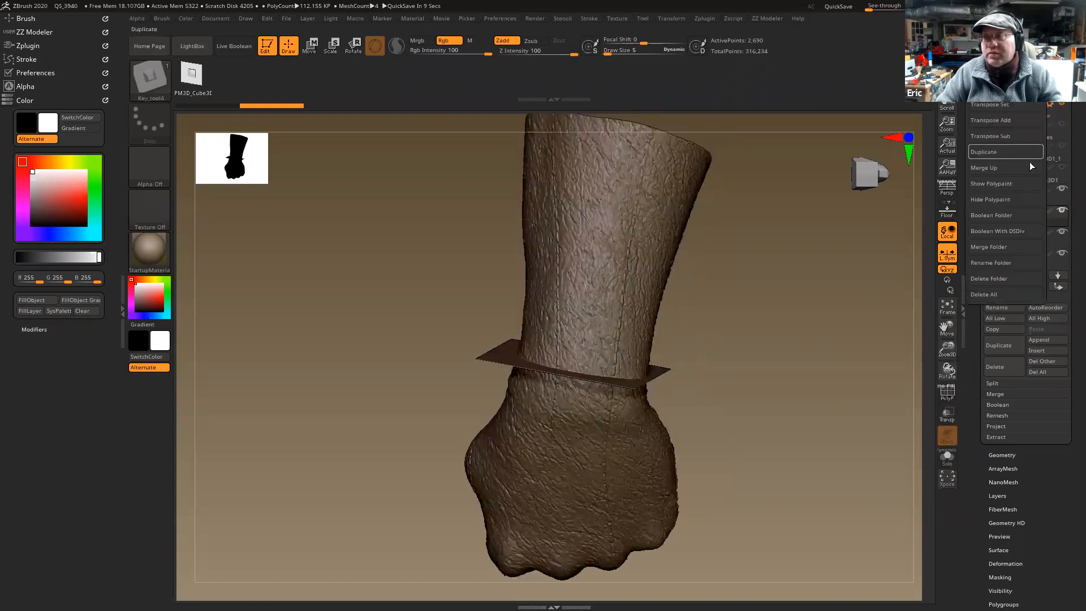
left_click(1012, 216)
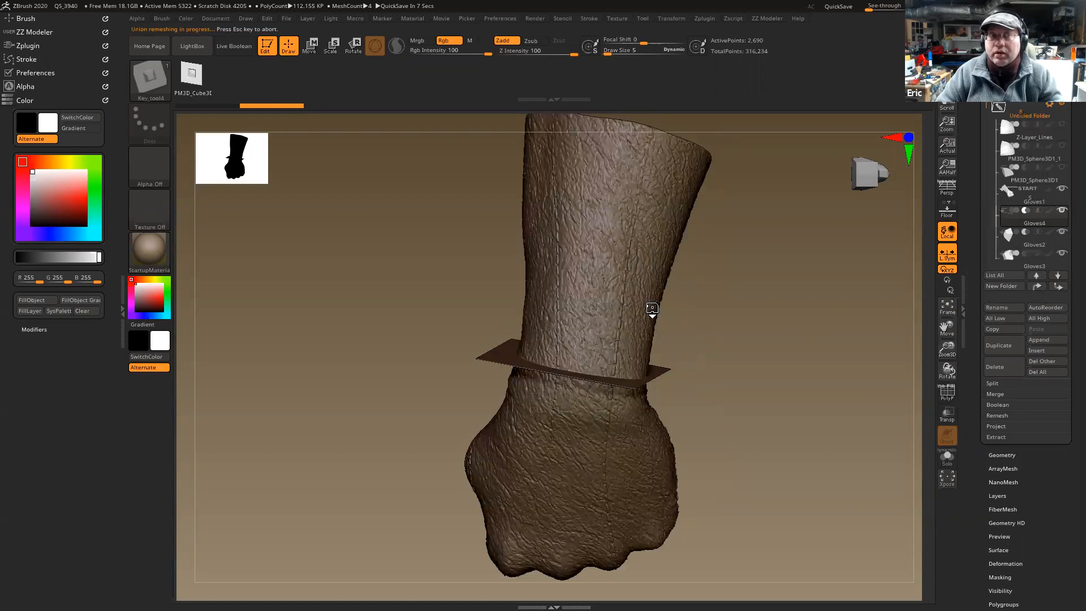
scroll(987, 119, "down", 1)
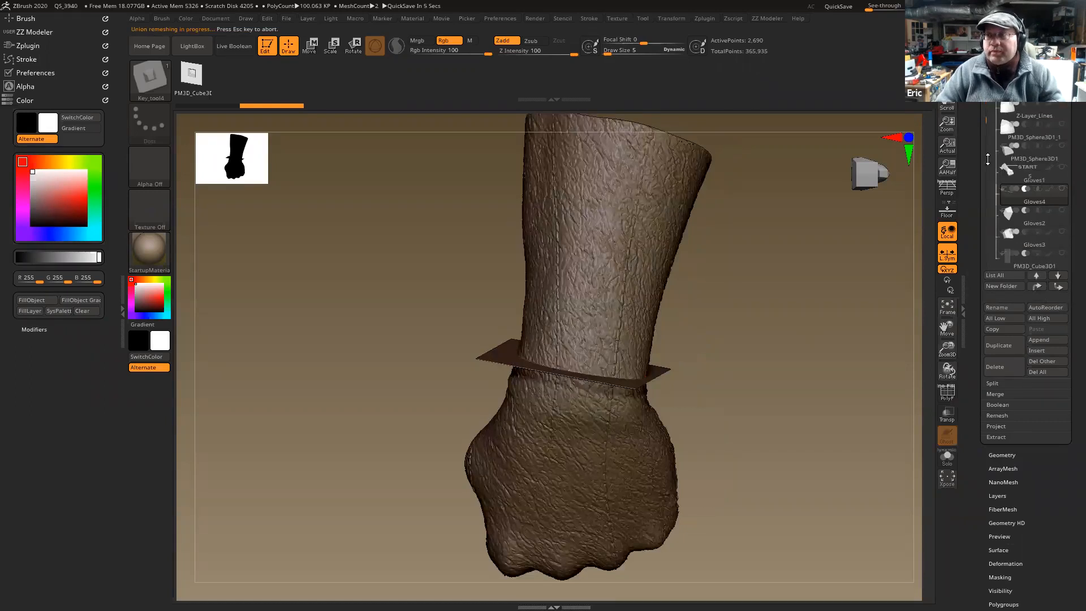
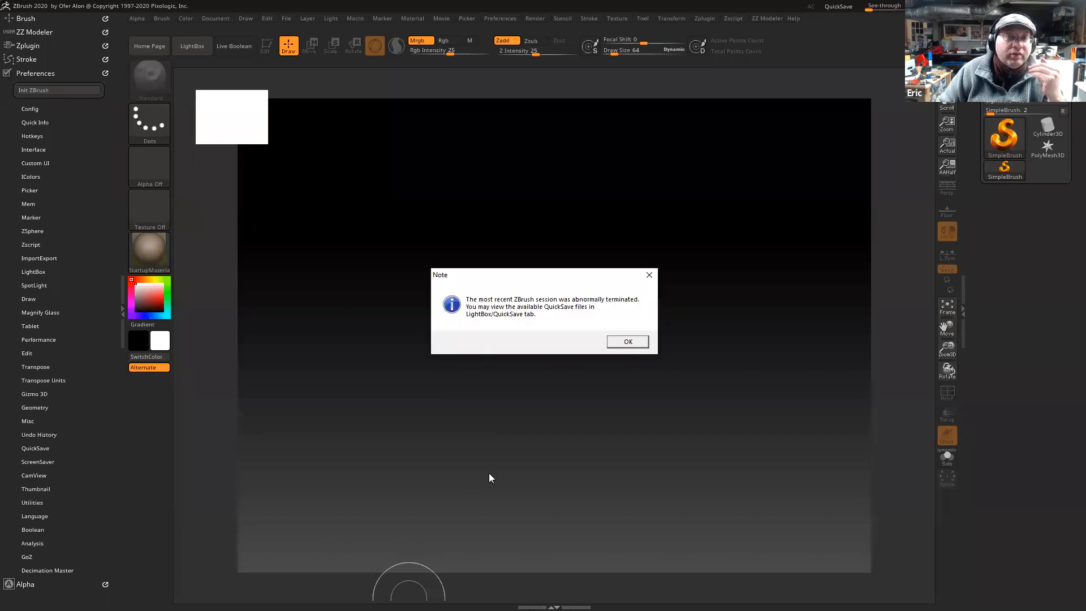
- Dismiss the startup notices and restore the QuickSave project QS_3959.ZPR
left_click(628, 341)
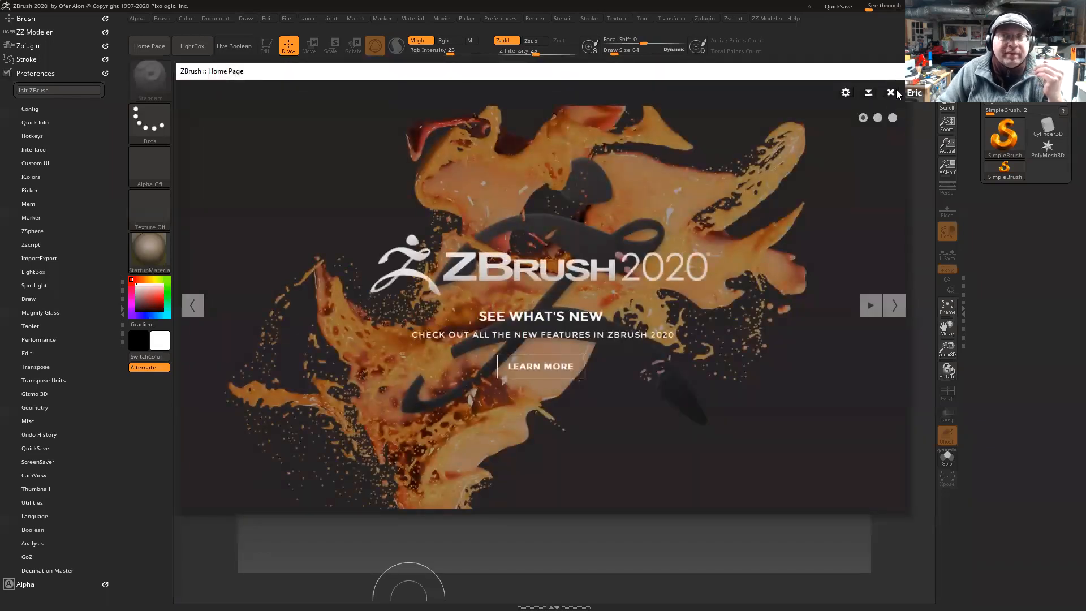
left_click(892, 93)
left_click(628, 342)
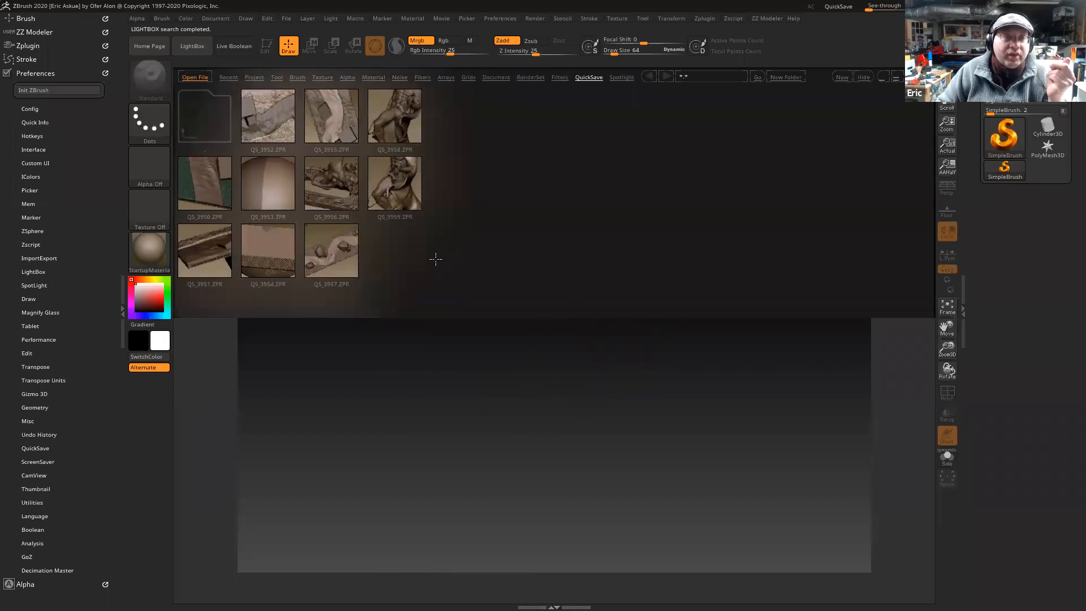
double_click(395, 192)
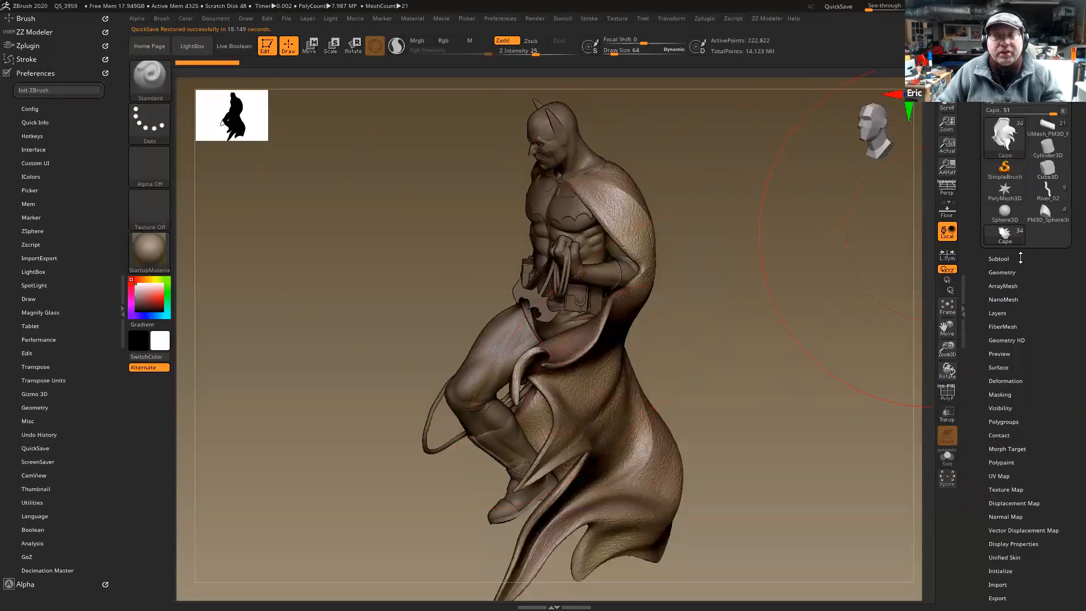
- Solo the Gloves subtool of the Cape tool, then clone it as a separate tool and make that copy active
left_click(1042, 219)
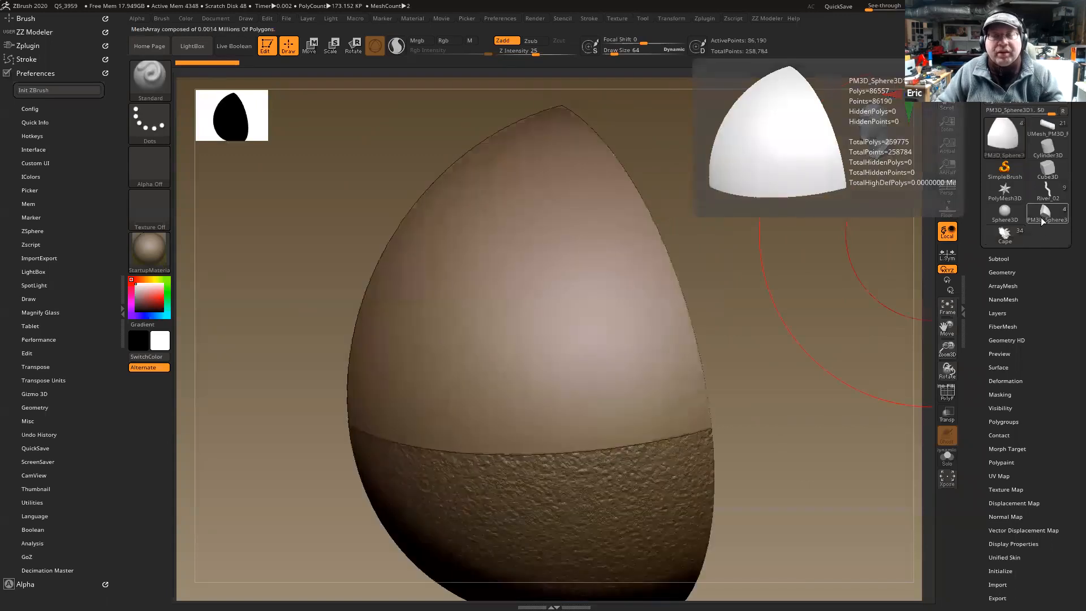
left_click(1010, 239)
left_click(592, 275, "alt")
left_click(670, 261, "ctrl+shift")
left_click_drag(749, 248, 752, 260)
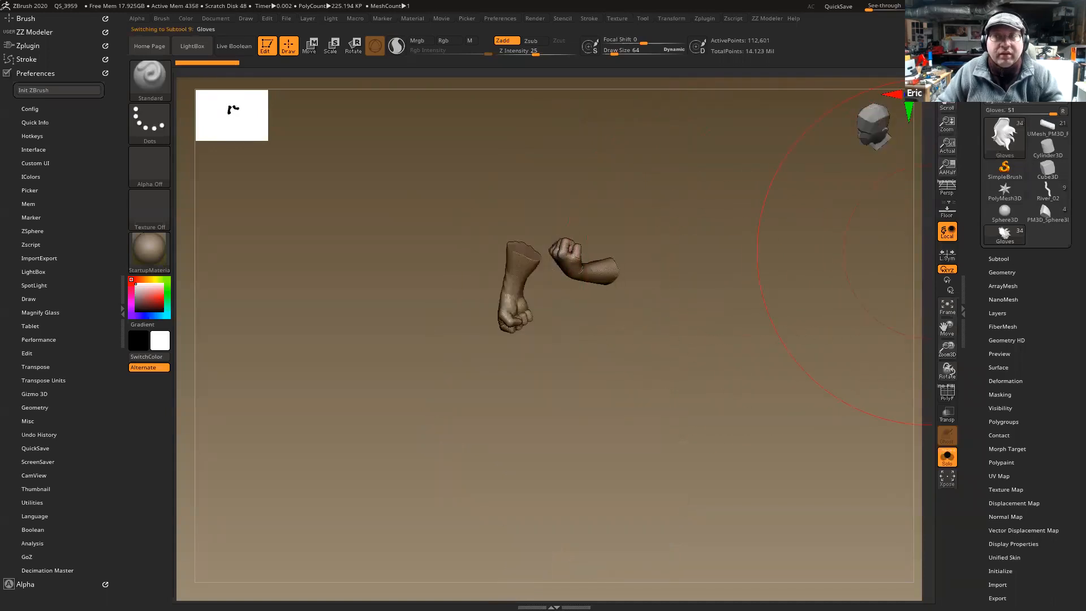
left_click(999, 80)
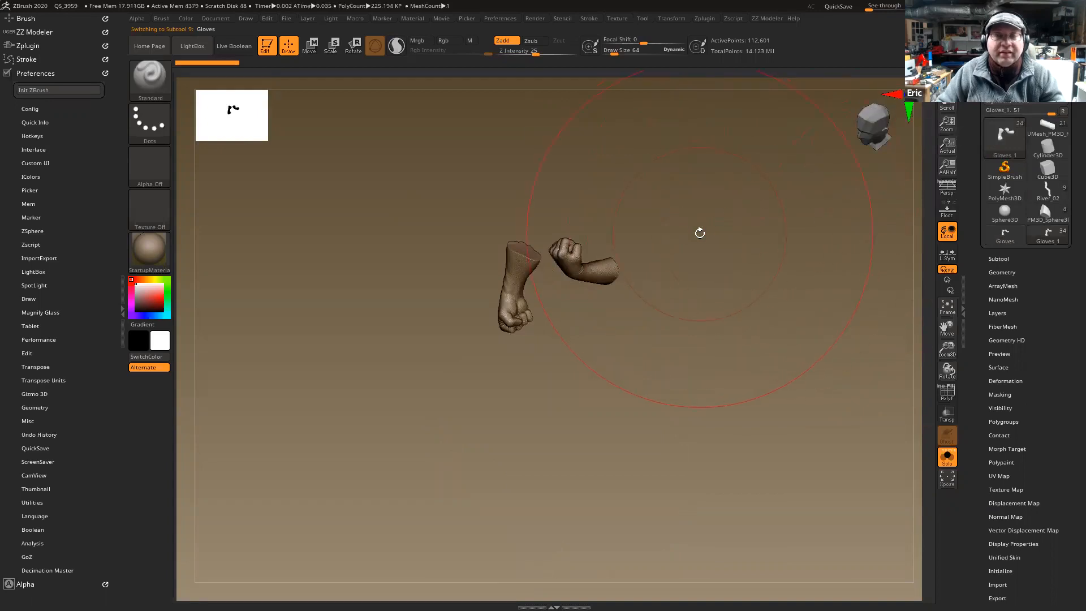
left_click(1000, 236)
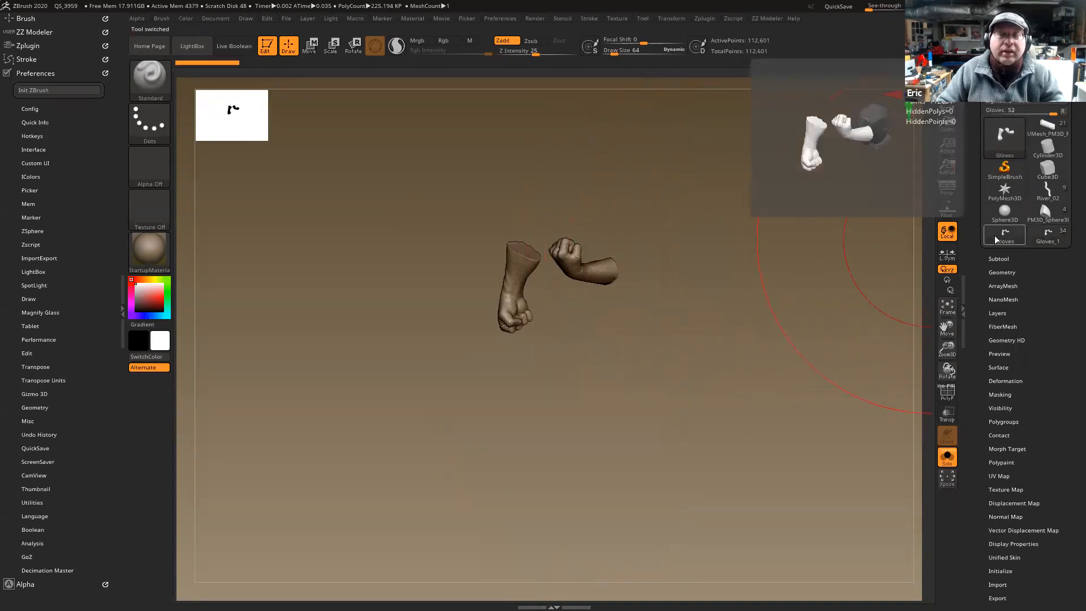
- Set the brush draw size to 1 for working on the wrist of the raised fist
left_click_drag(673, 244, 536, 357)
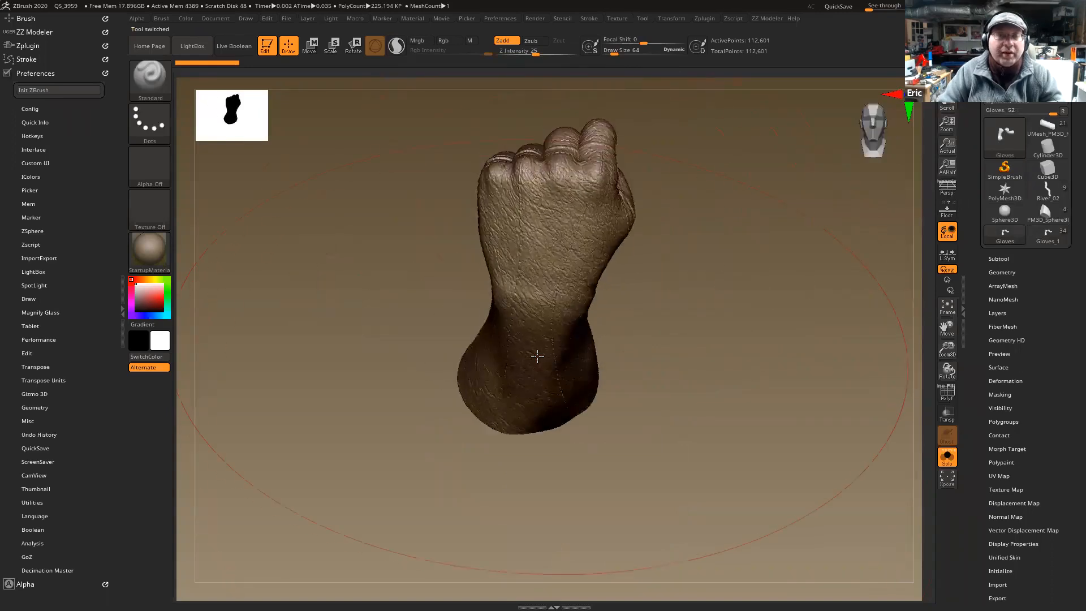
right_click(546, 244)
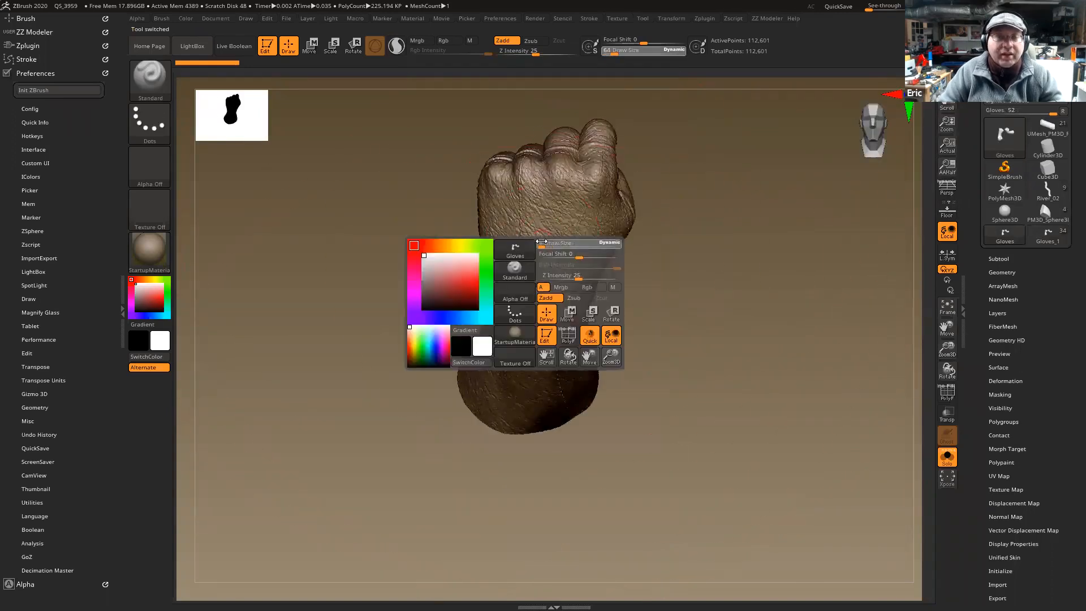
left_click(543, 242)
key("super")
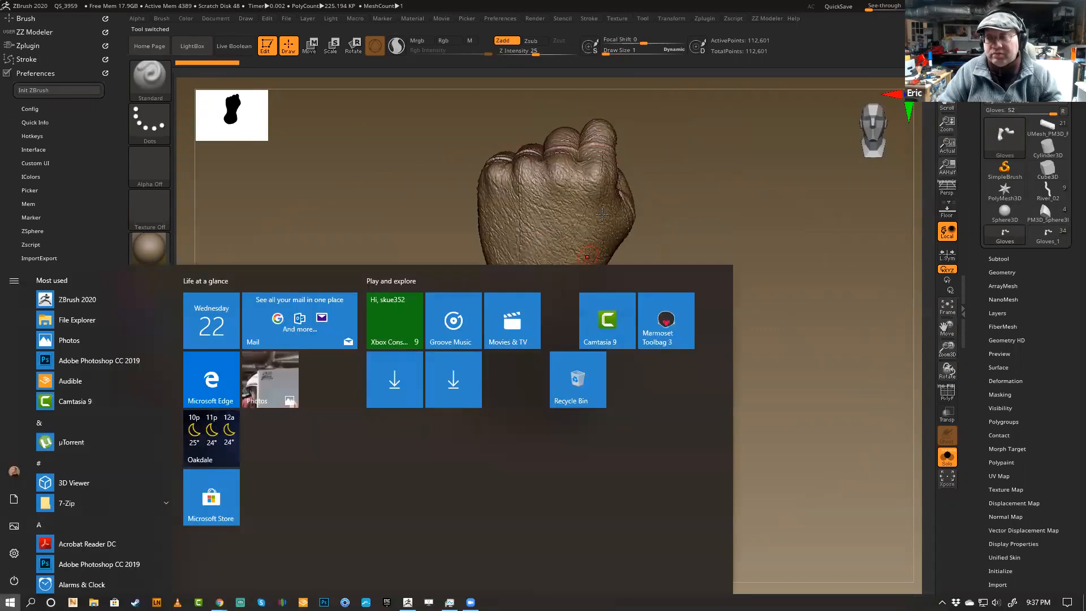
left_click_drag(653, 182, 641, 210)
right_click_drag(544, 275, 539, 235, "alt")
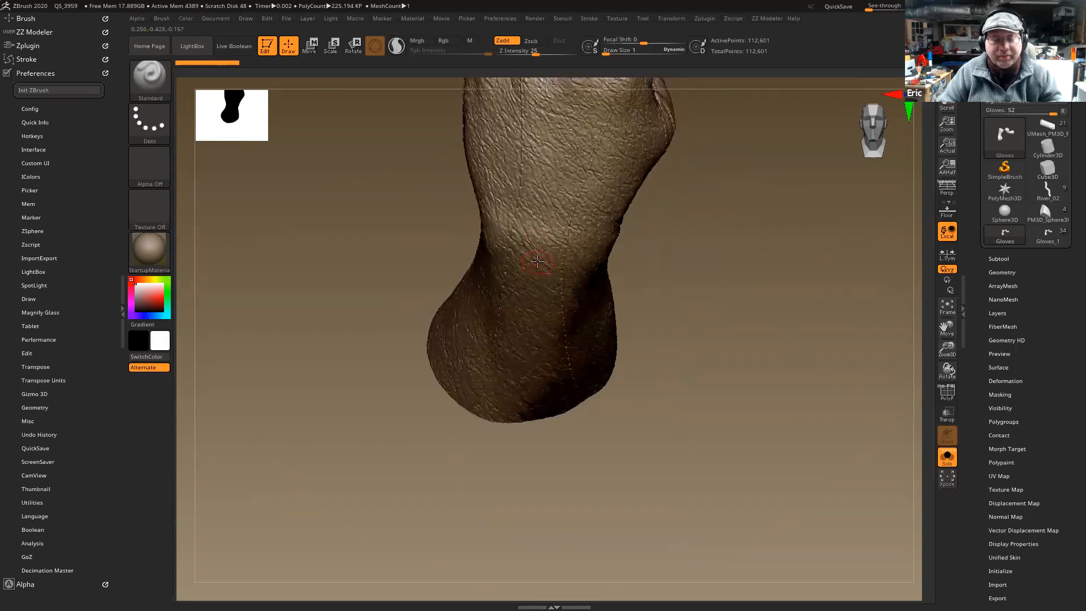
- Load the brush preset Key_tool4.ZBP from the Worlds Over Run Primary folder
key("b")
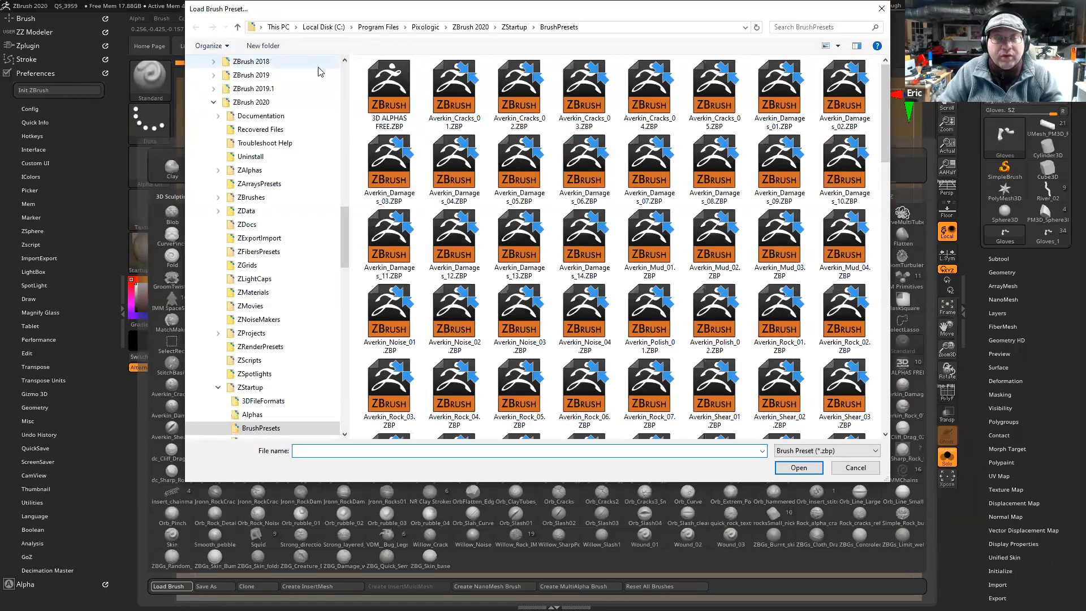
scroll(318, 72, "up", 2)
scroll(608, 154, "down", 3)
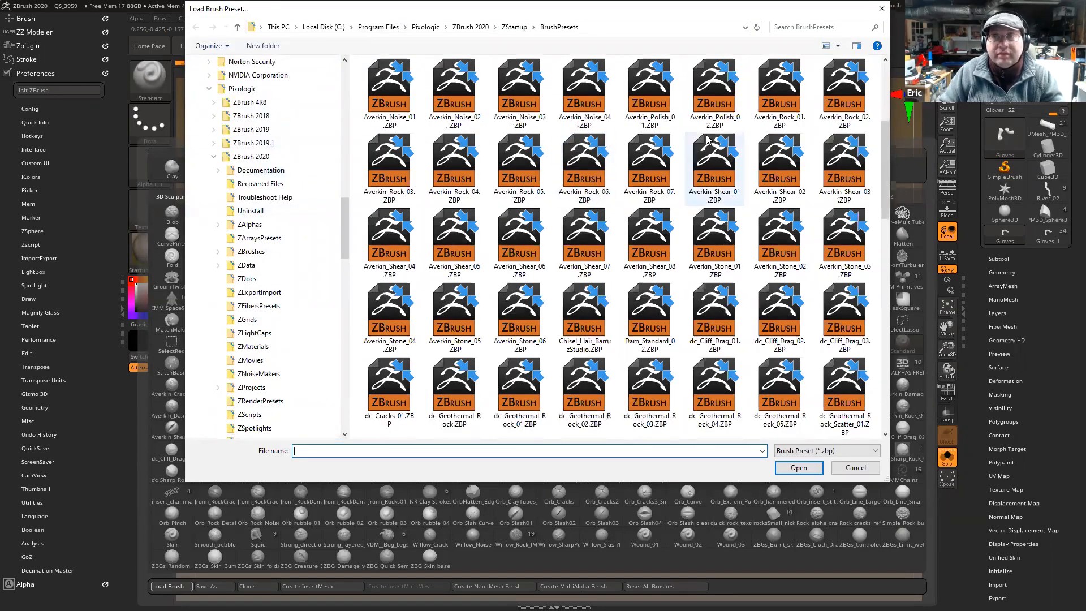
scroll(260, 134, "up", 15)
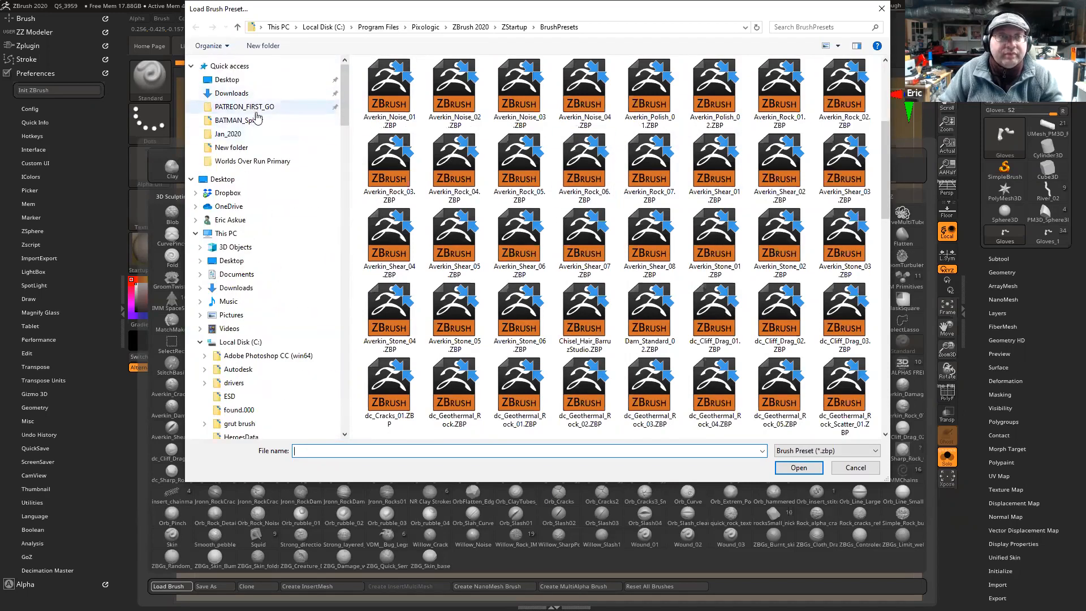
left_click(263, 161)
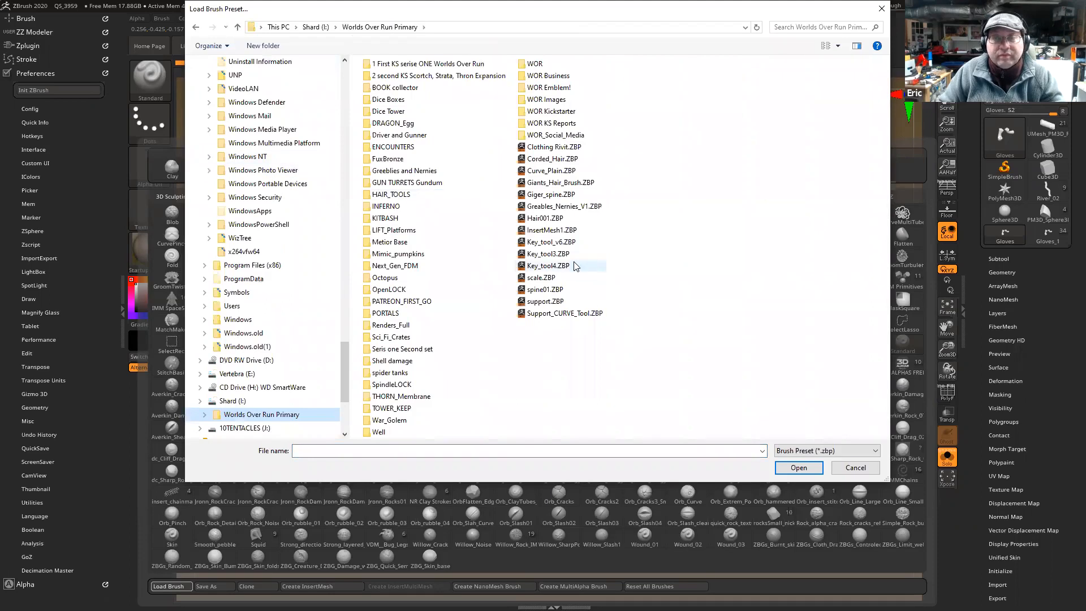
left_click(591, 265)
left_click(798, 468)
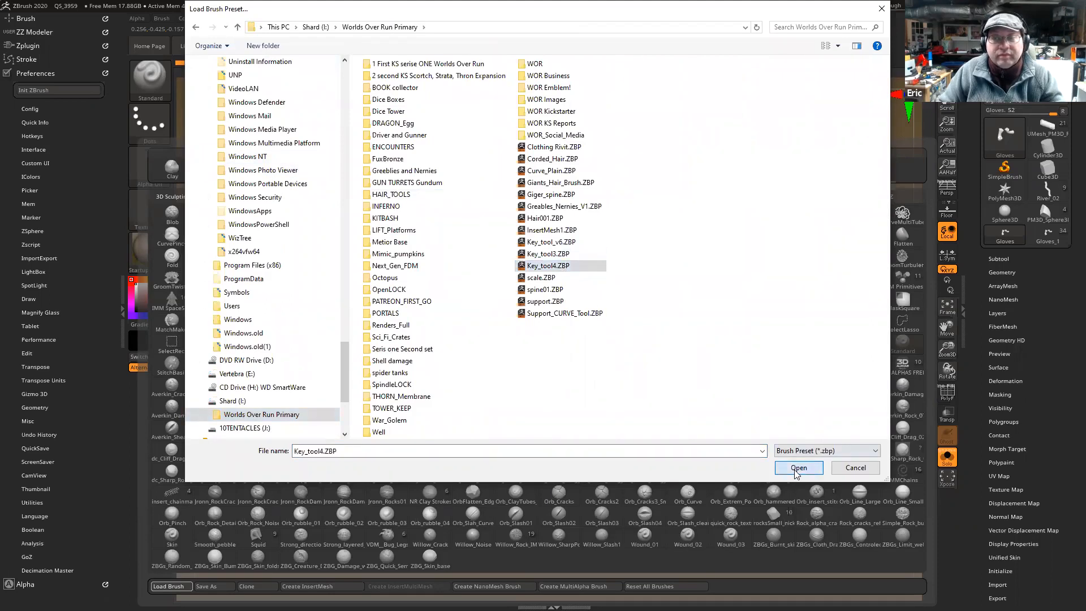
- Insert the key plate at the raised fist's wrist and position it with the gizmo so it cuts across the wrist
right_click_drag(530, 283, 539, 302)
left_click_drag(538, 295, 662, 345)
mouse_move(625, 332)
right_mouse_down()
mouse_move(671, 223)
mouse_move(732, 273)
mouse_move(724, 304)
mouse_move(701, 283)
right_mouse_up()
key("w")
left_click_drag(456, 209, 473, 179)
left_click_drag(572, 249, 554, 254)
left_click_drag(612, 302, 665, 319)
right_click_drag(694, 277, 743, 271)
- Show the subtool list and turn on the polyframe display for the glove and its inserted plate
left_click(1003, 259)
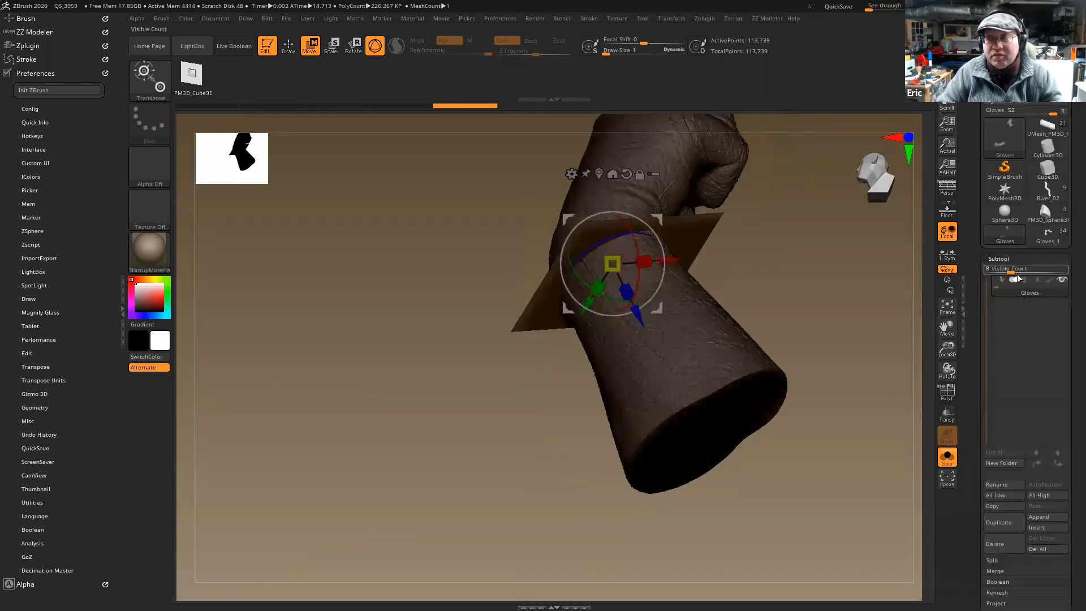
key("shift+f")
key("shift+f")
key("shift+f")
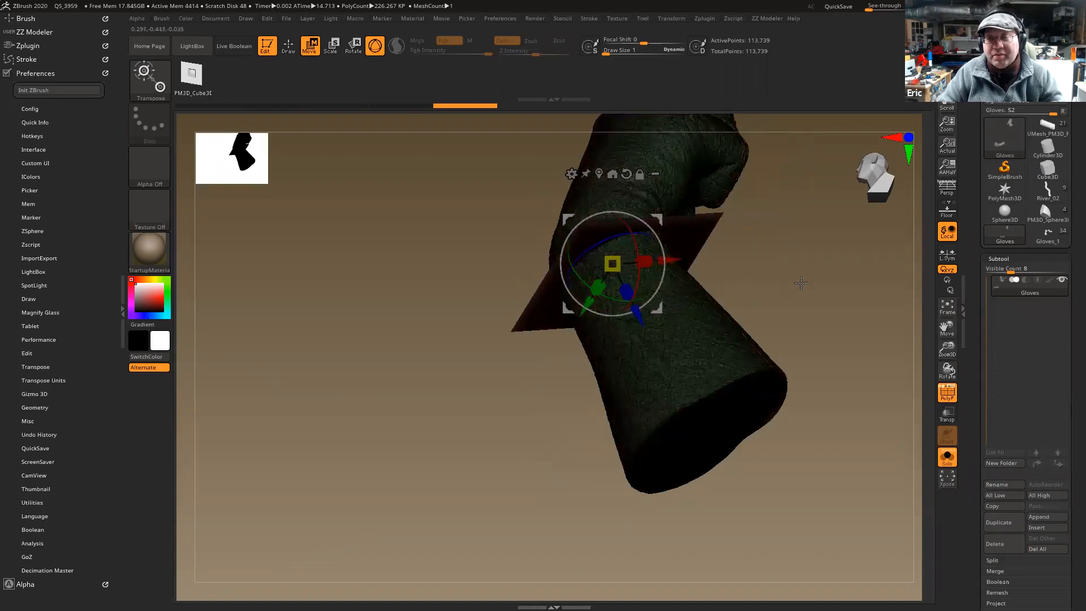
right_click_drag(831, 294, 825, 262)
key("space")
left_click(841, 285)
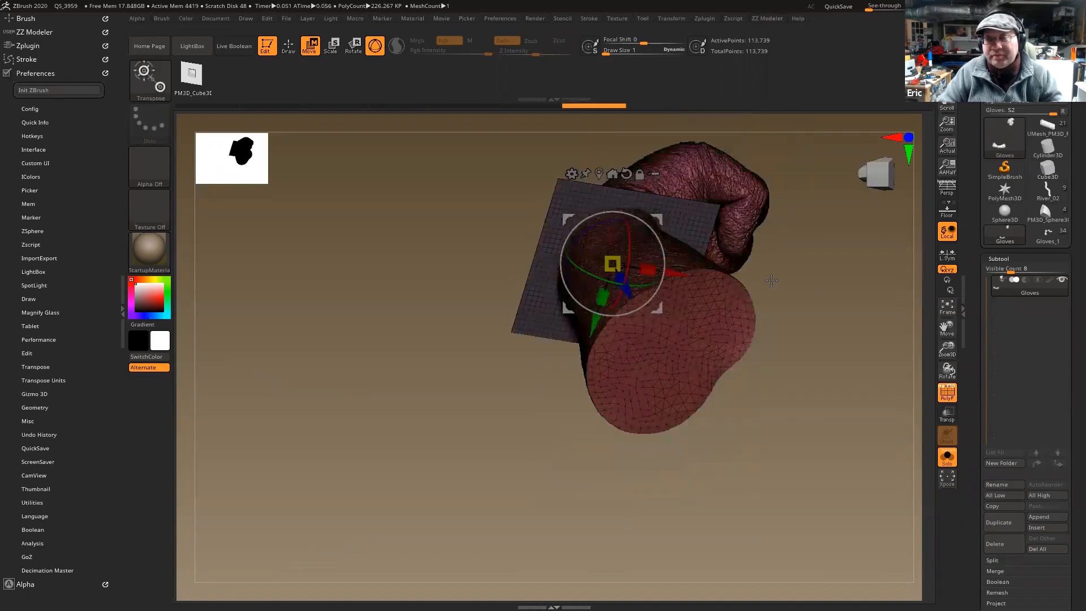
- Clear the mask from the glove mesh and put the Gloves subtool in a new folder with the default name
left_click(746, 303, "ctrl")
key("q")
left_click_drag(815, 329, 774, 375, "ctrl")
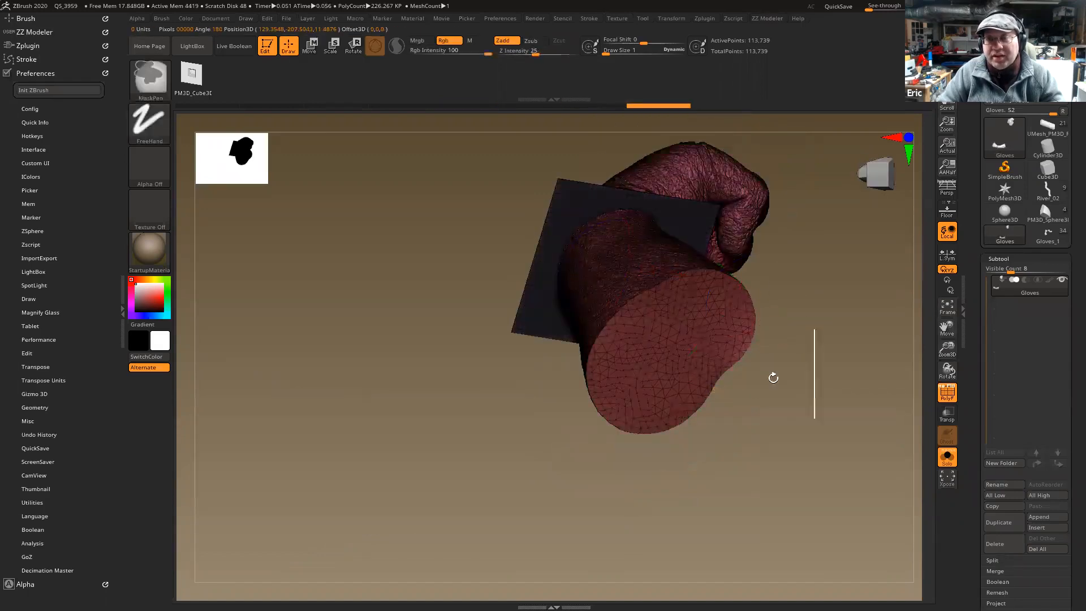
left_click(737, 351, "ctrl+shift")
left_click(790, 359, "ctrl+shift")
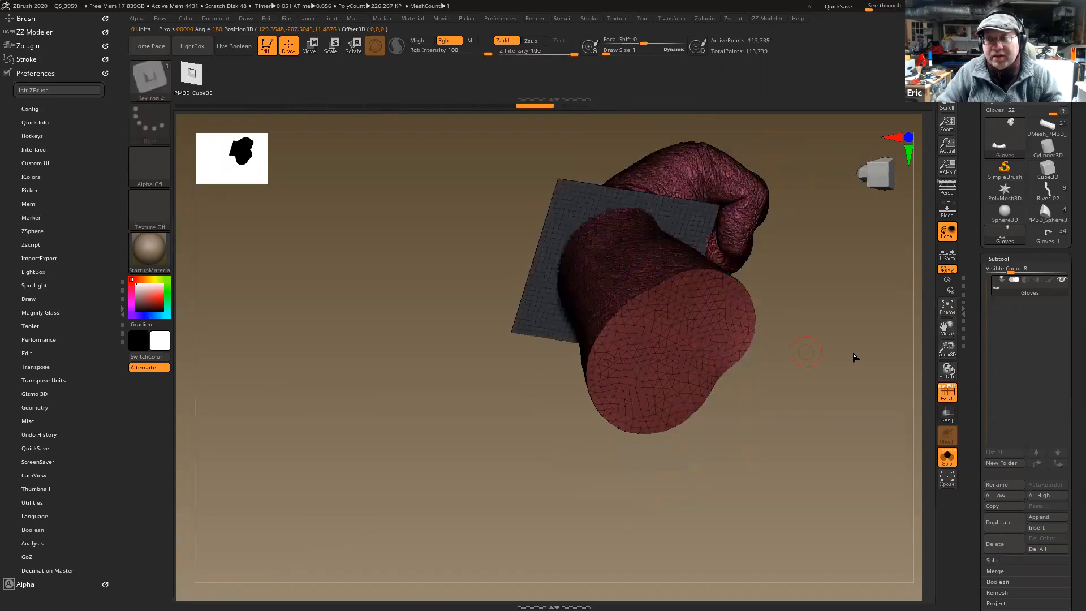
left_click(1002, 463)
key("Return")
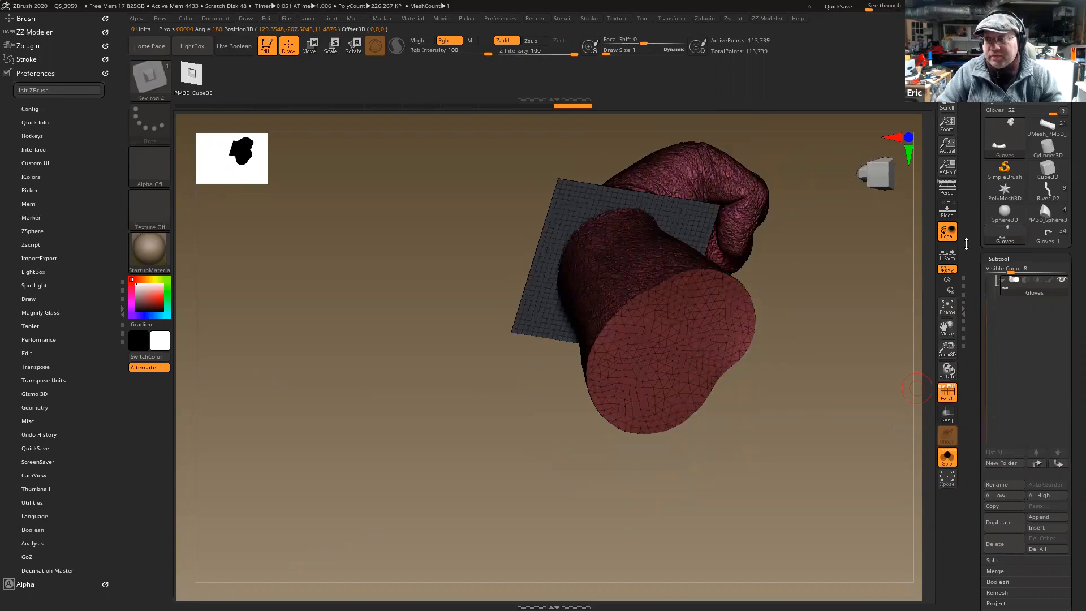
- Isolate the raised fist's polygroup and split it off from the hidden geometry as its own subtool
key("ctrl+shift")
left_click(733, 311, "ctrl+shift")
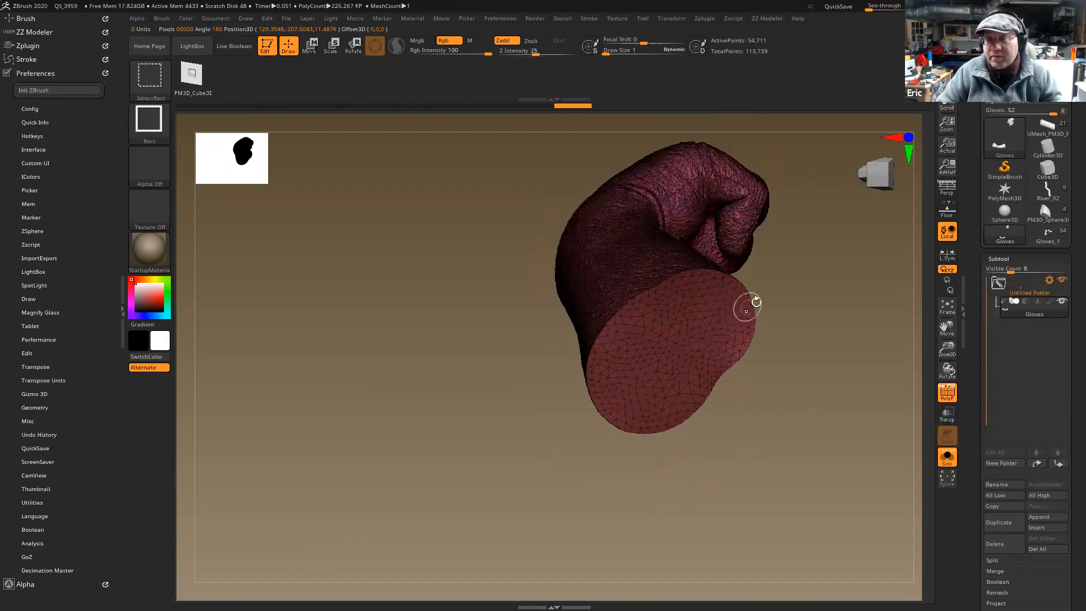
key("z")
left_click(756, 378)
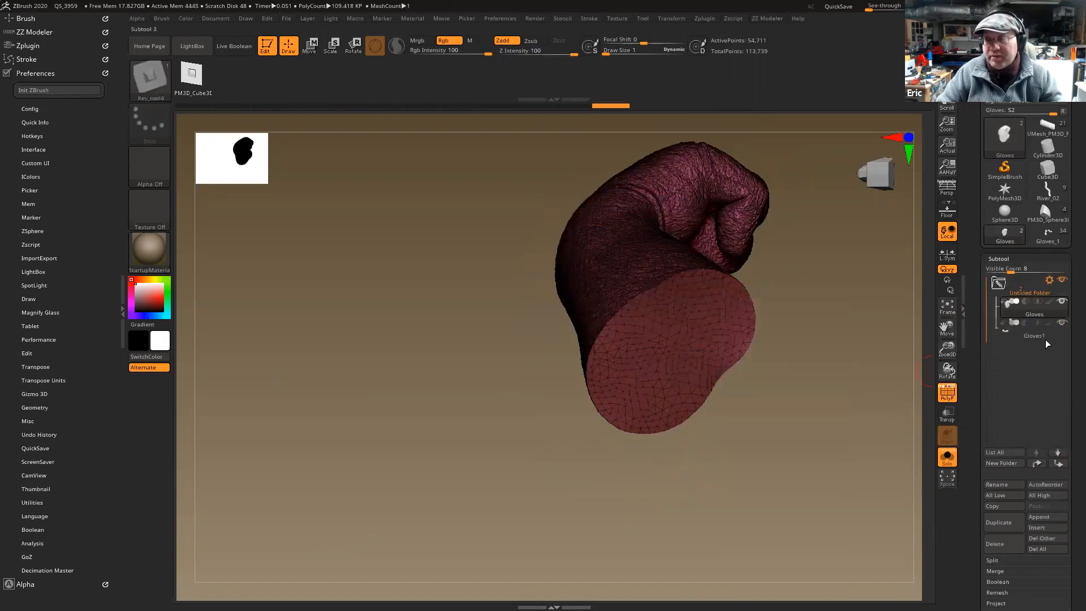
- Auto-group the Gloves1 plate and key mesh by topology and split its groups into separate subtools
left_click_drag(479, 417, 495, 379, "alt")
left_click_drag(667, 446, 661, 226, "ctrl+shift")
left_click_drag(708, 456, 304, 220, "ctrl+shift")
key("z")
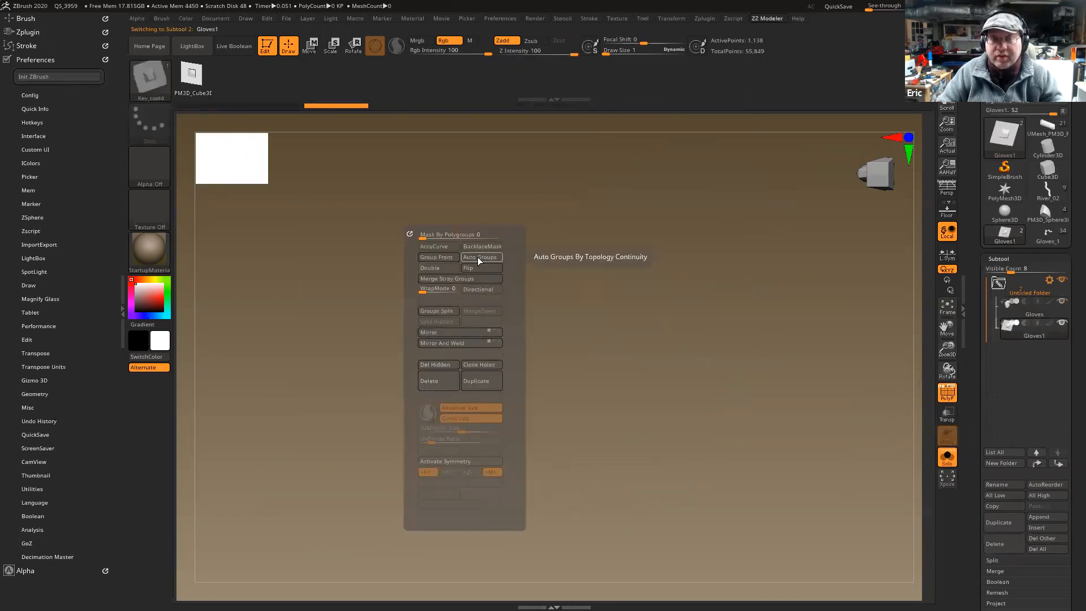
left_click(479, 257)
key("z")
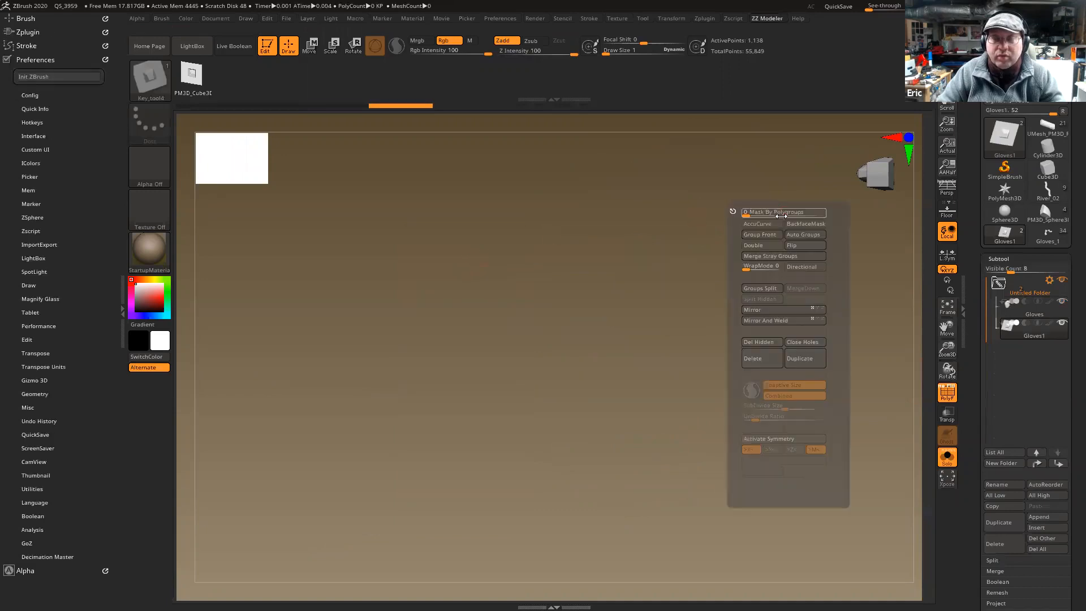
left_click(779, 288)
left_click(802, 311)
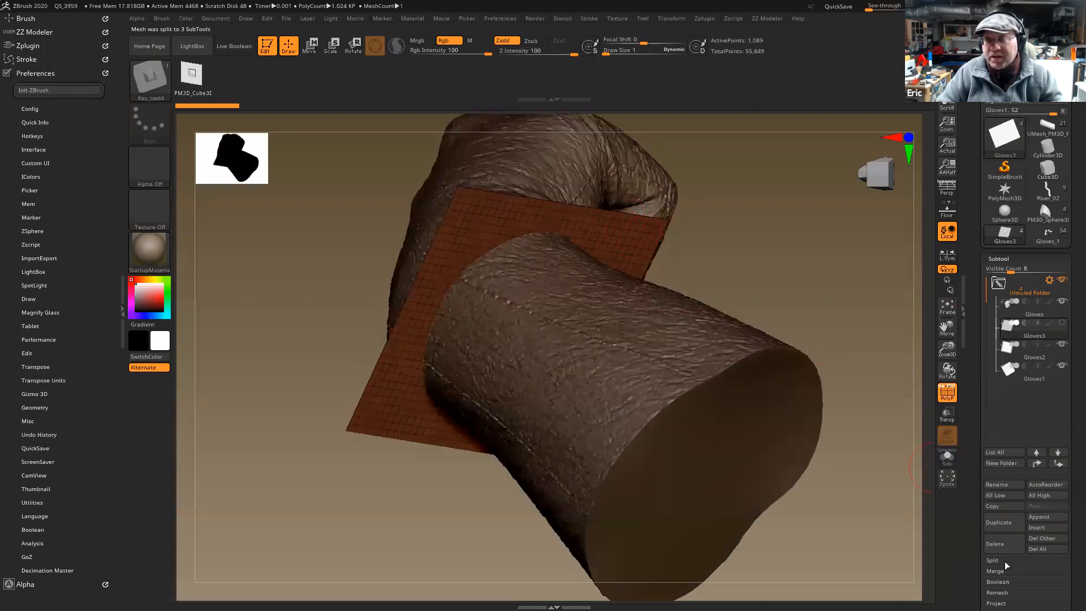
- Set the Panel Loops polish, bevel and elevation to 0 and try thickening the flat plate at thickness 0.1
left_click_drag(1069, 470, 1052, 378)
left_click(1004, 318)
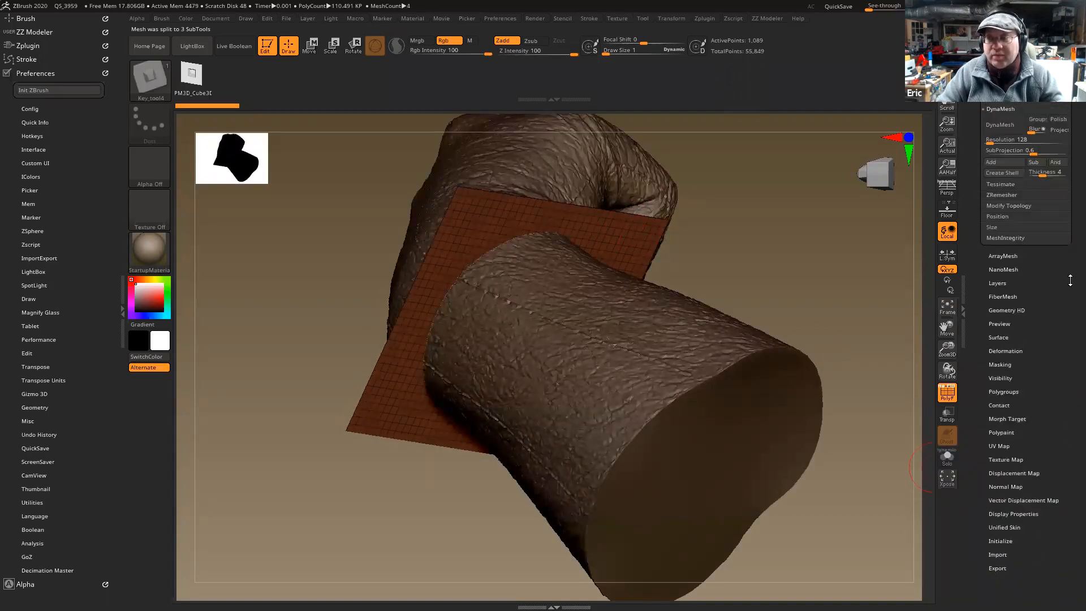
left_click(1012, 220)
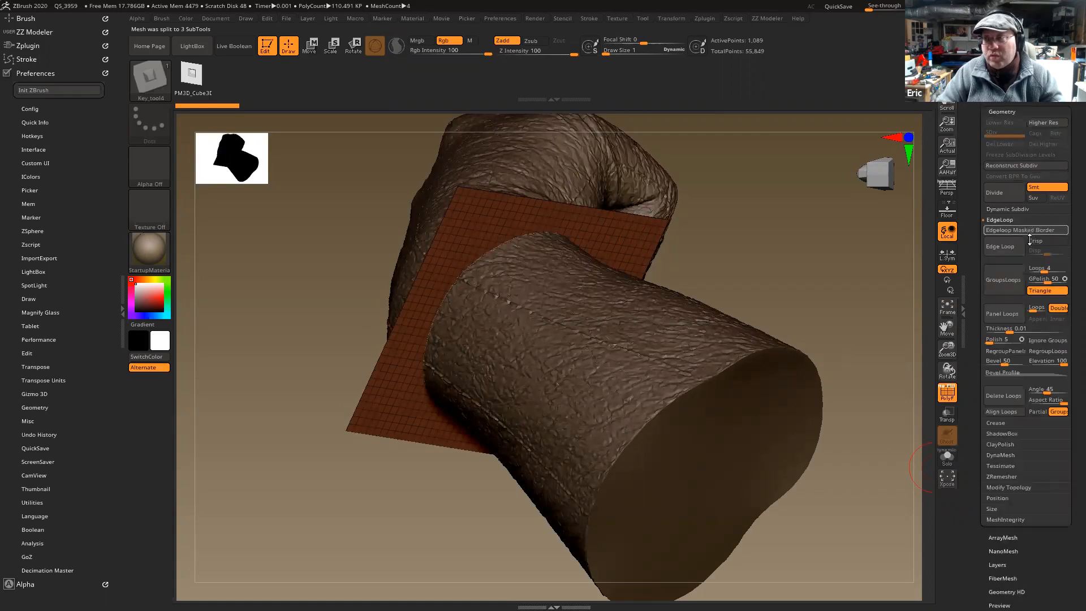
left_click(1017, 329)
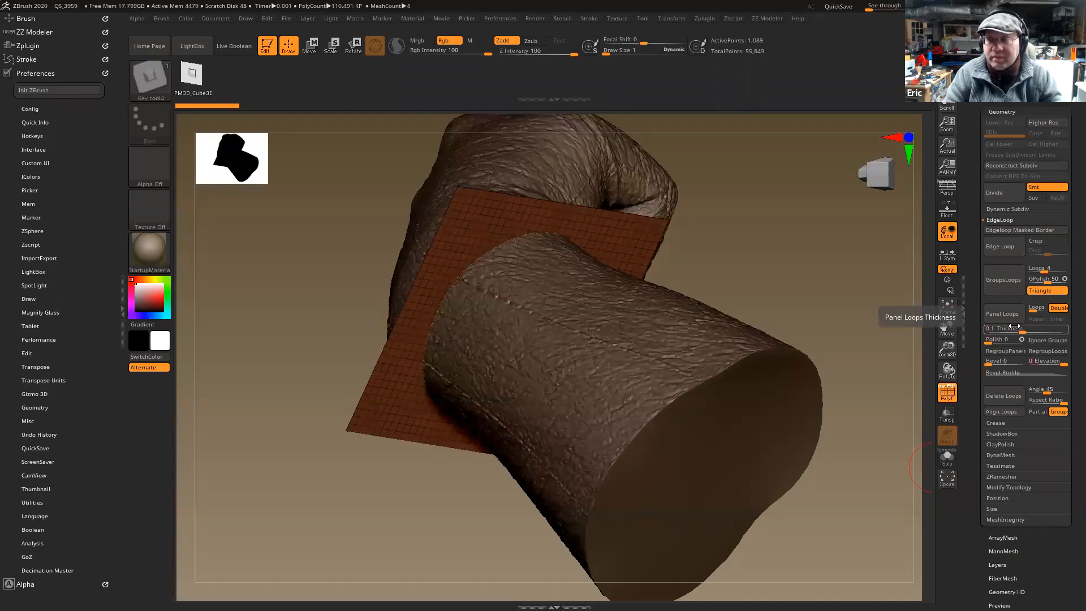
key("Return")
left_click(1017, 316)
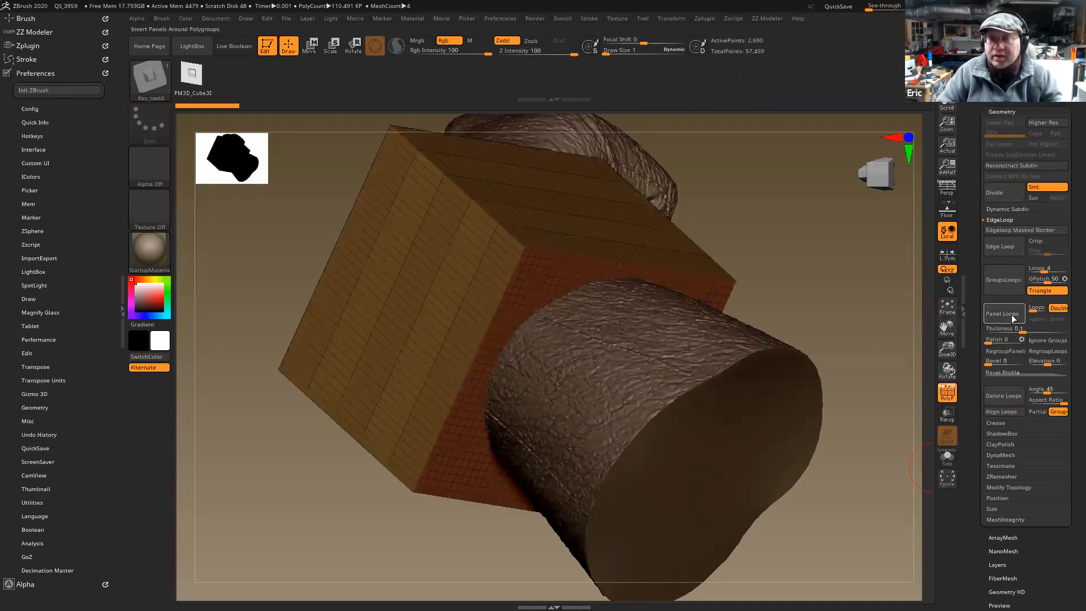
key("ctrl+z")
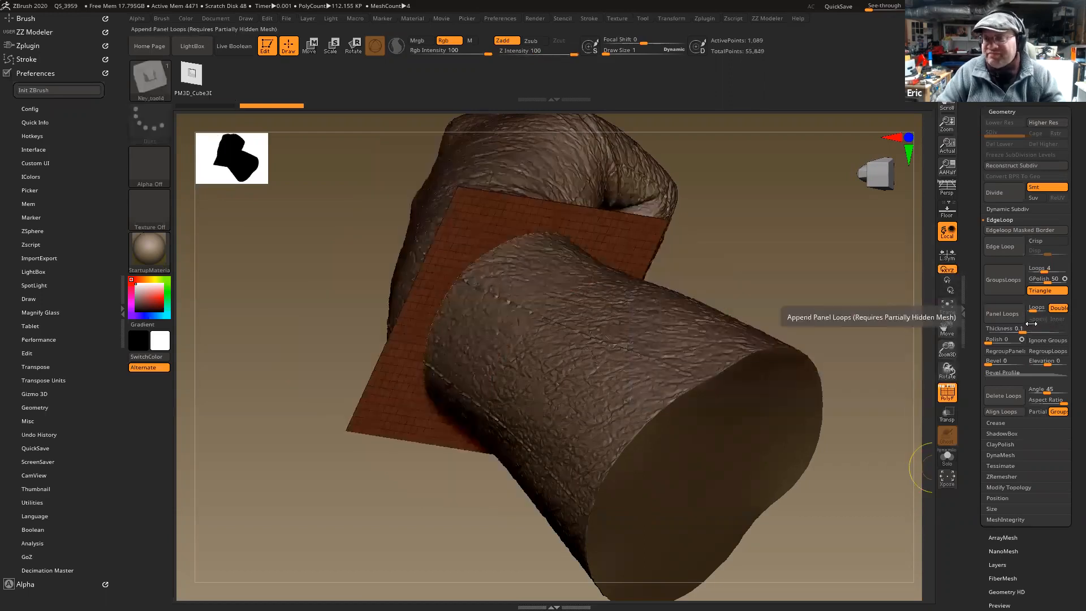
- Thicken the flat cutting plate at the wrist with Panel Loops at thickness 0.0025
key("Return")
key("Return")
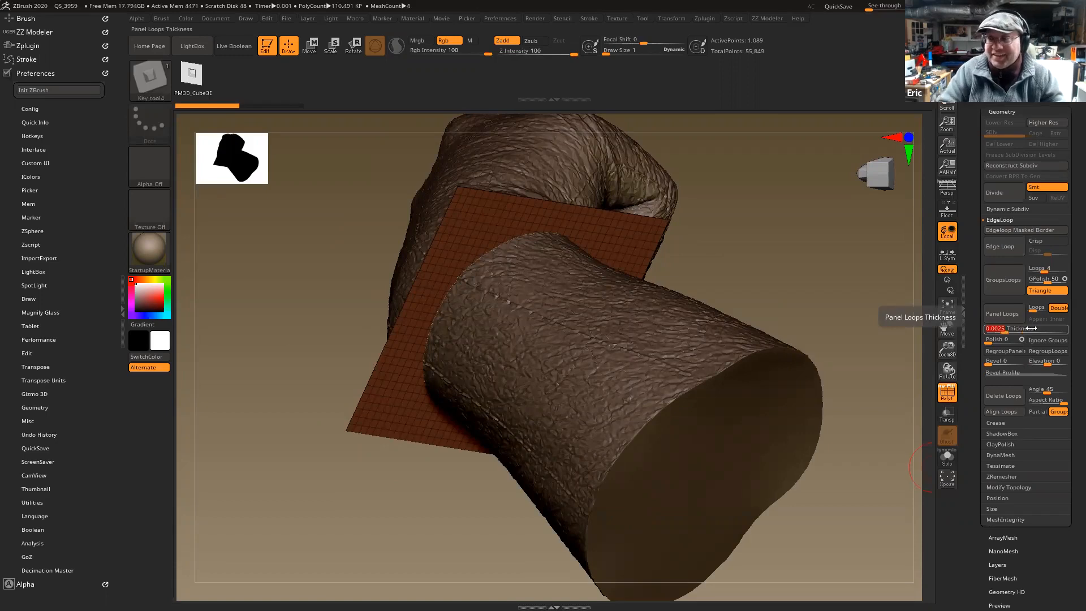
left_click(1007, 308)
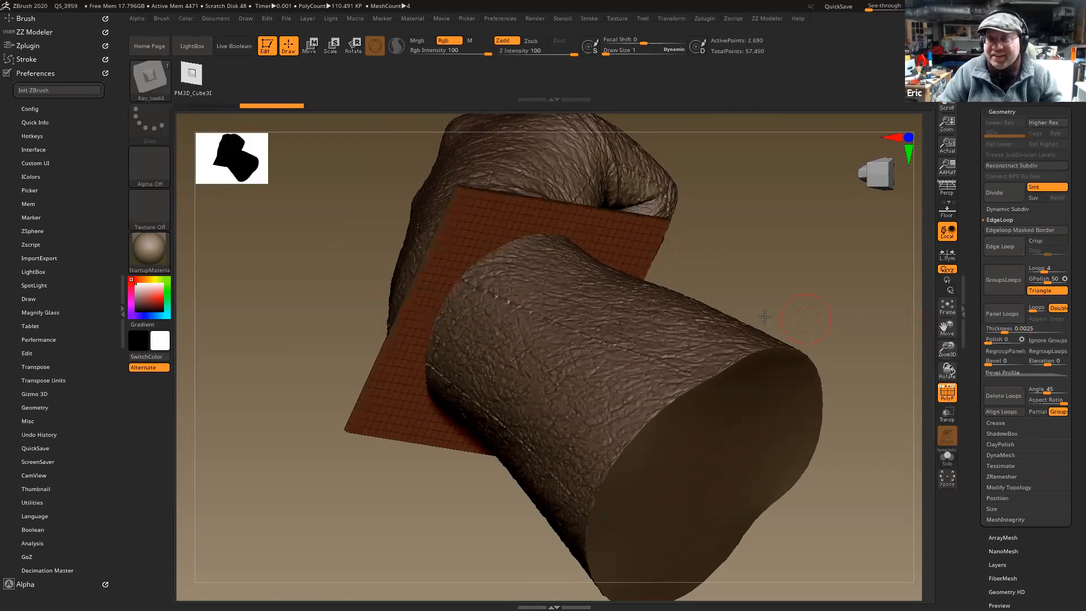
left_click_drag(314, 217, 520, 333)
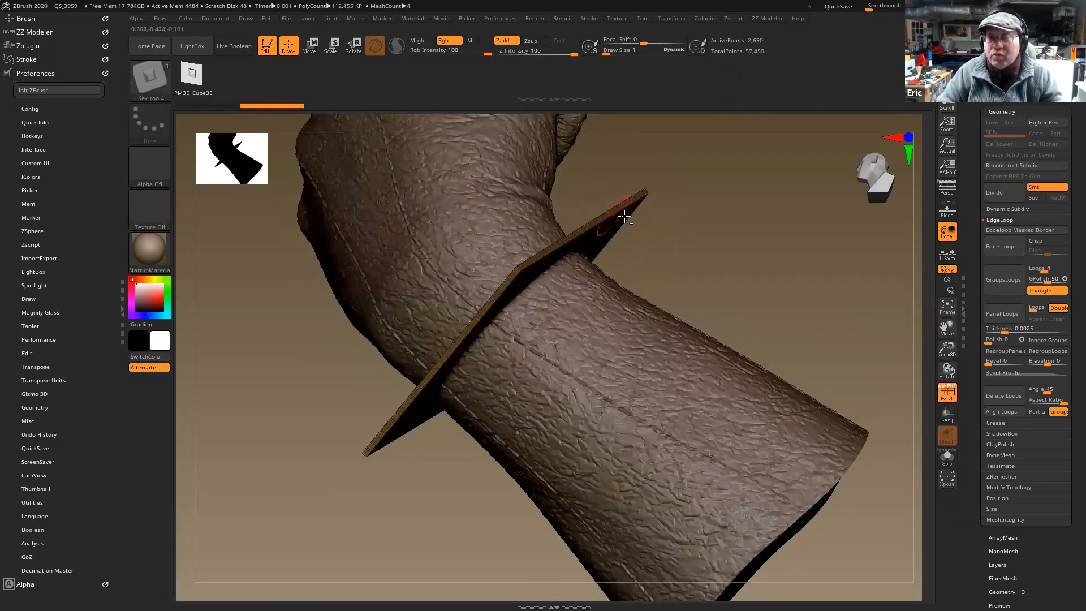
left_click_drag(634, 216, 603, 265, "alt")
- Reorder the folder's subtools to Gloves, Gloves1, Gloves3, Gloves2 and set Gloves1 and Gloves3 to subtract
left_click(1000, 98)
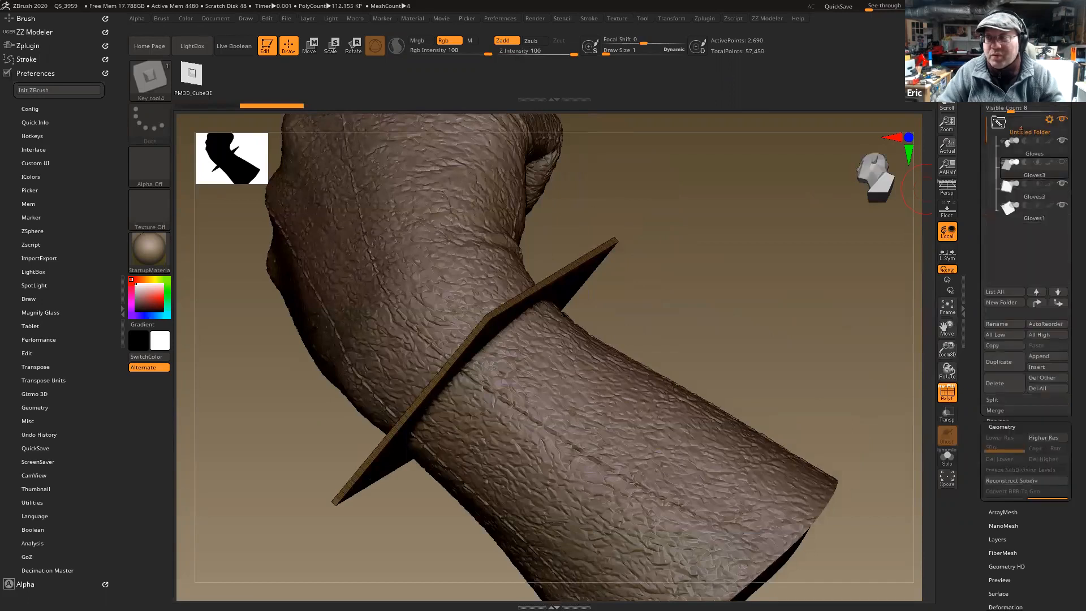
left_click(1041, 183)
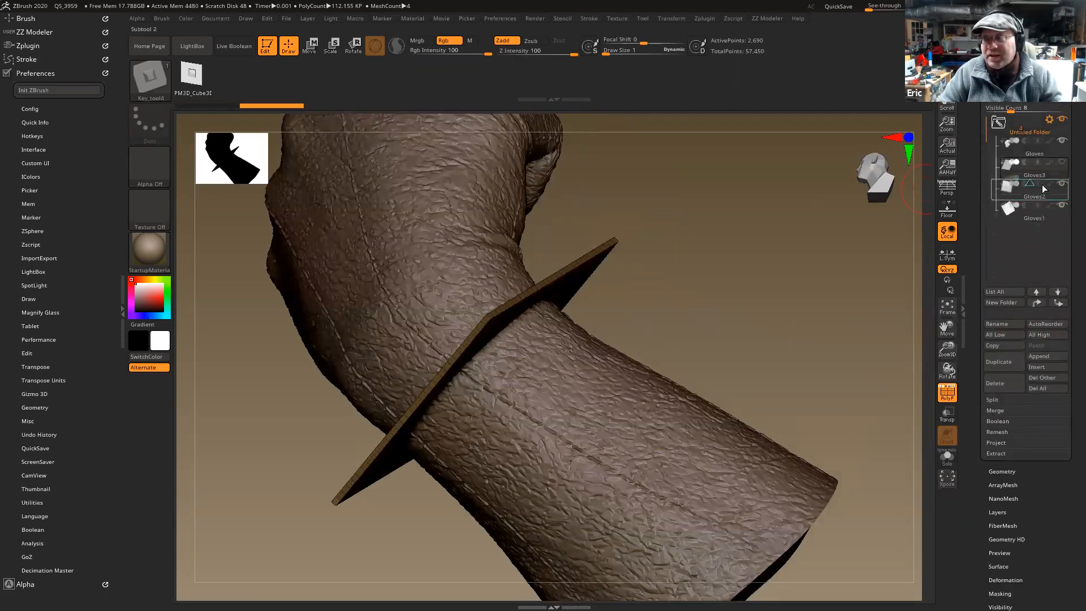
left_click_drag(1035, 182, 1040, 159)
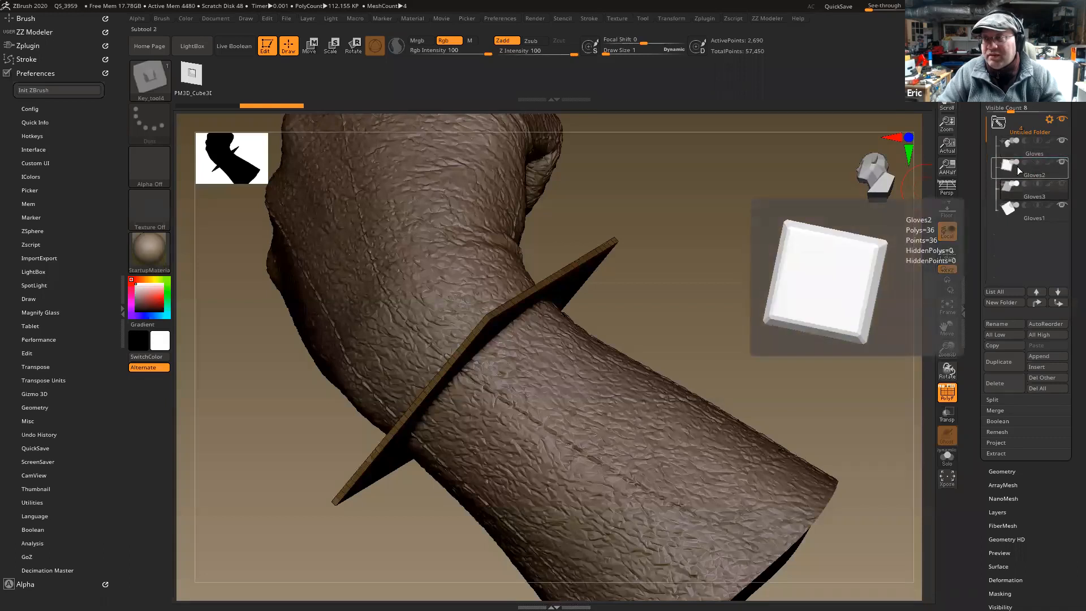
left_click(1030, 210)
left_click_drag(1040, 180, 1037, 220)
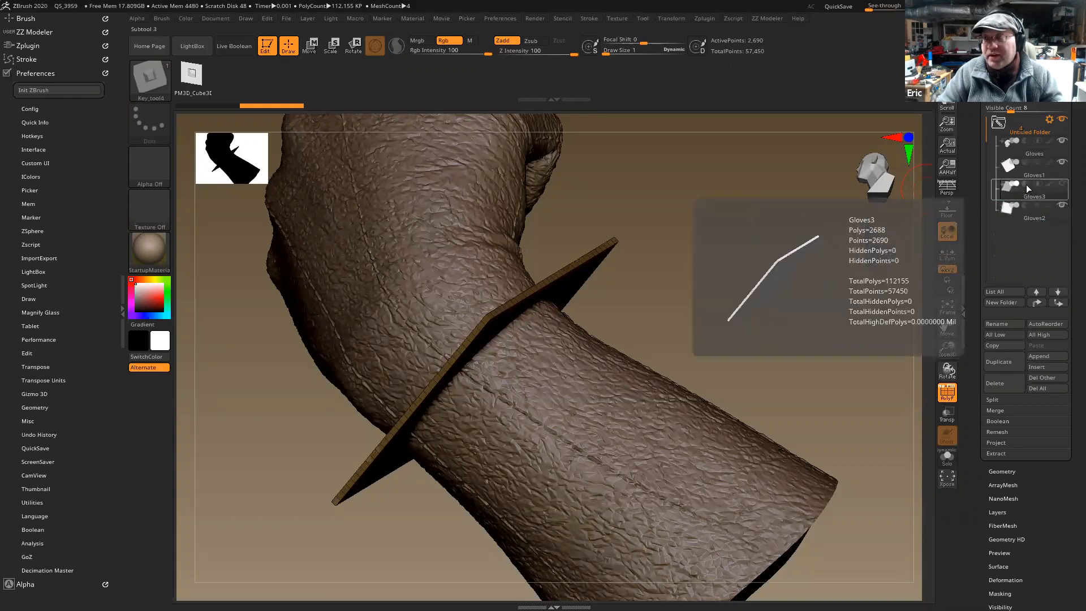
left_click(1031, 152)
left_click(1057, 184)
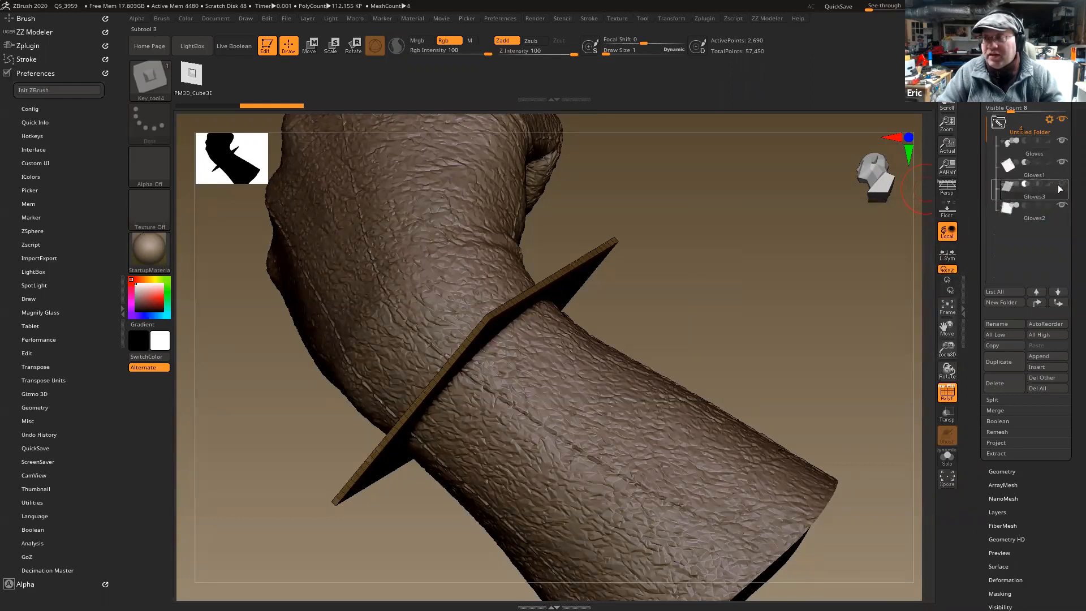
- Run the folder's Boolean operation, select the resulting mesh and turn off its polyframe display
left_click(1049, 119)
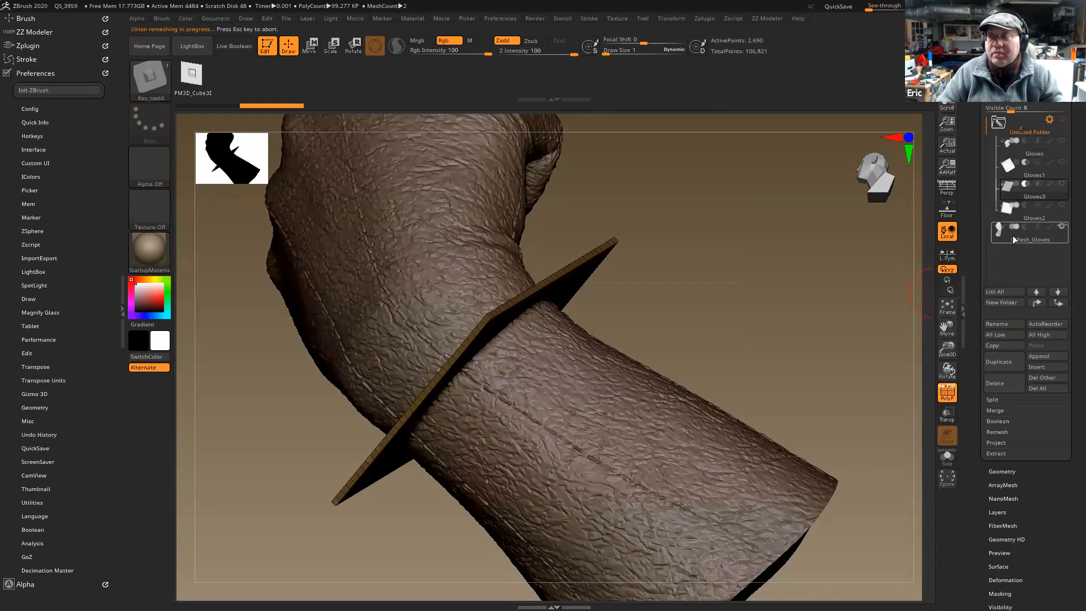
mouse_move(694, 263)
left_mouse_down()
mouse_move(727, 235)
mouse_move(689, 243)
left_mouse_up()
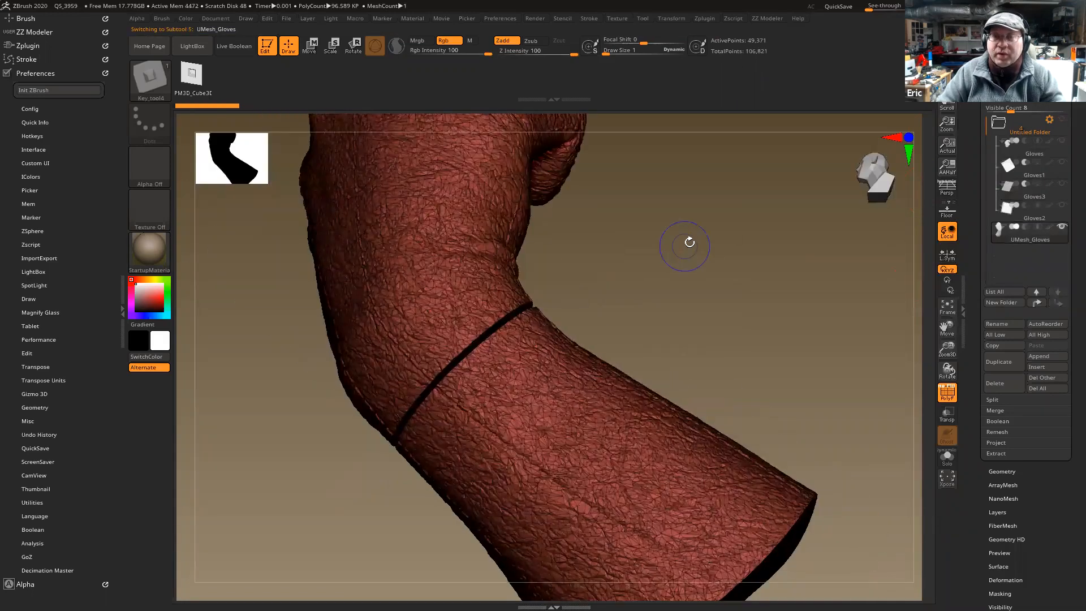
key("shift+f")
key("space")
left_click(707, 267)
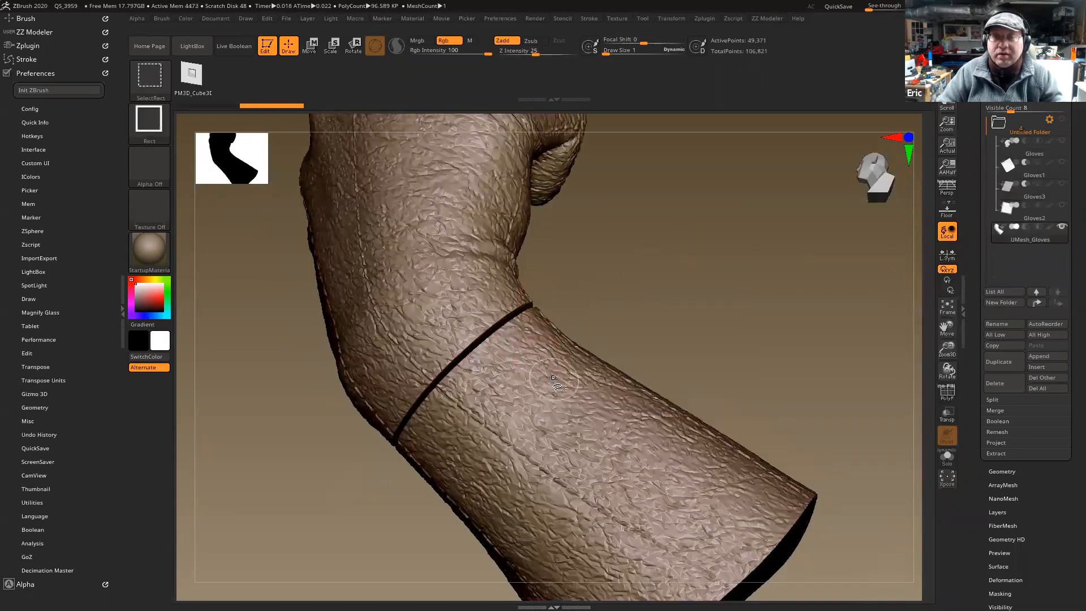
- Isolate the fist piece of the cut glove and examine the key on its wrist face with polyframe on
left_click(570, 339, "ctrl+shift")
left_click_drag(570, 340, 648, 382)
right_click_drag(648, 382, 655, 409)
right_click_drag(578, 354, 571, 266)
left_click_drag(592, 259, 667, 216, "ctrl+shift")
right_click_drag(666, 216, 593, 384)
right_click_drag(660, 370, 634, 306)
key("shift+f")
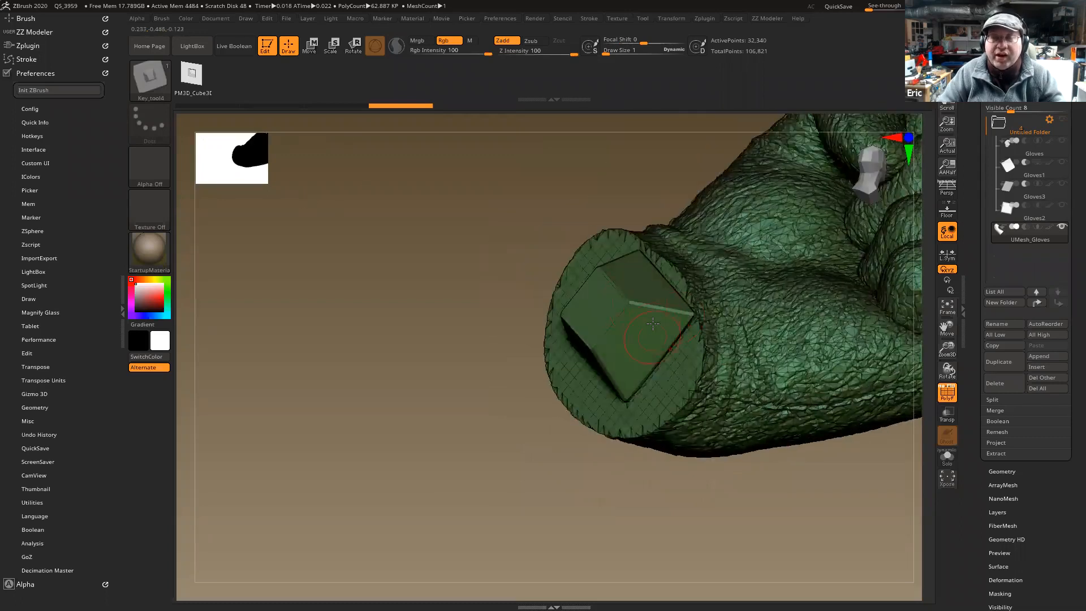
- Undo the accidental brush stroke on the fist piece and switch to the ZModeler brush
right_click_drag(622, 255, 655, 356)
left_click_drag(657, 342, 660, 352)
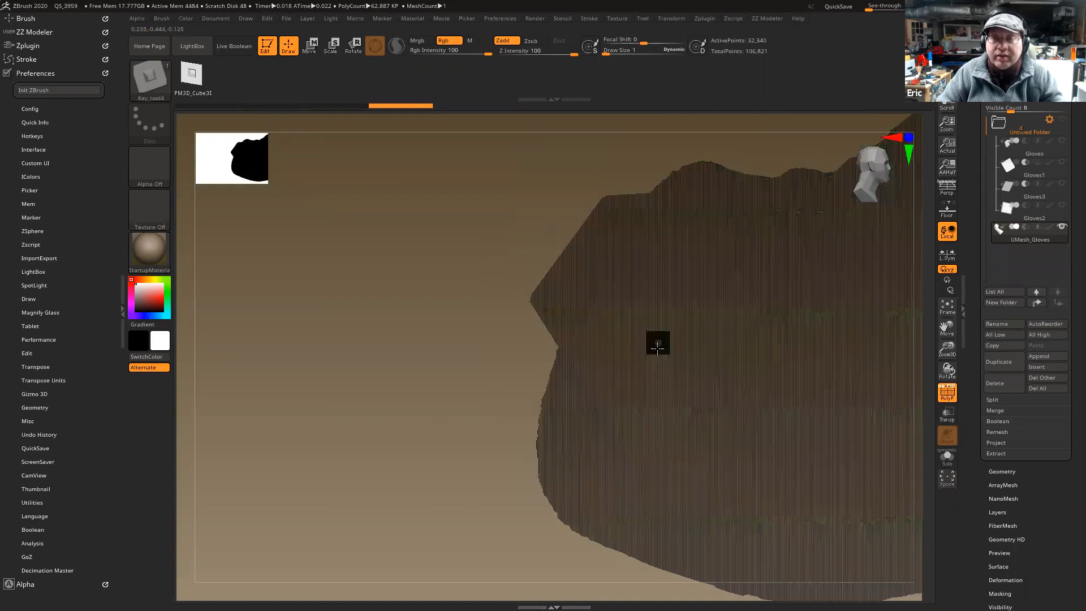
key("ctrl+z")
key("b")
key("z")
key("m")
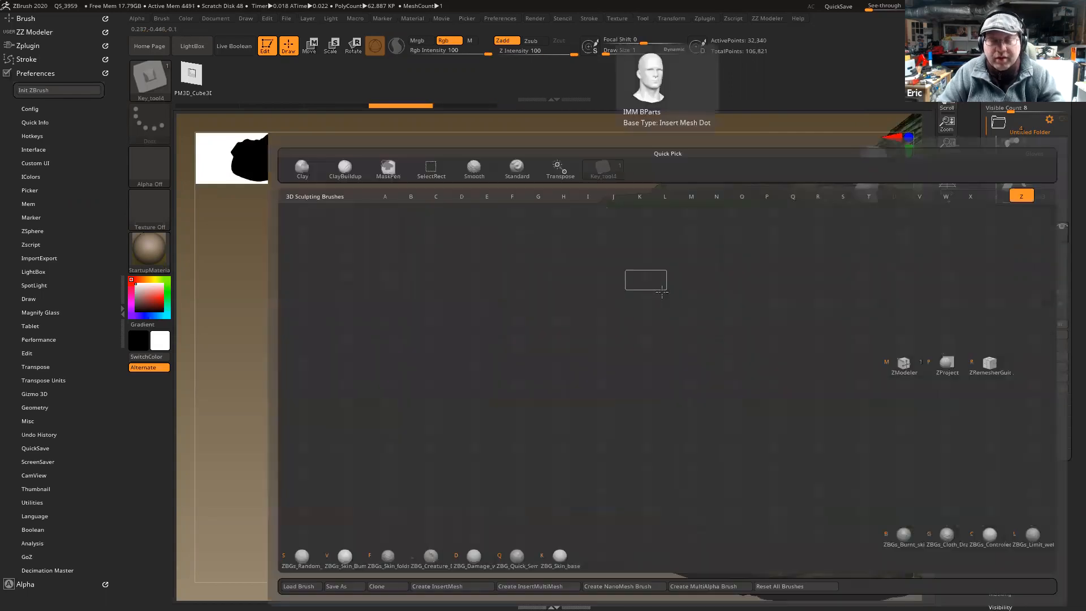
- Examine the faces and edges of the tapered key on the fist's cut surface from several sides
right_click_drag(683, 280, 682, 262)
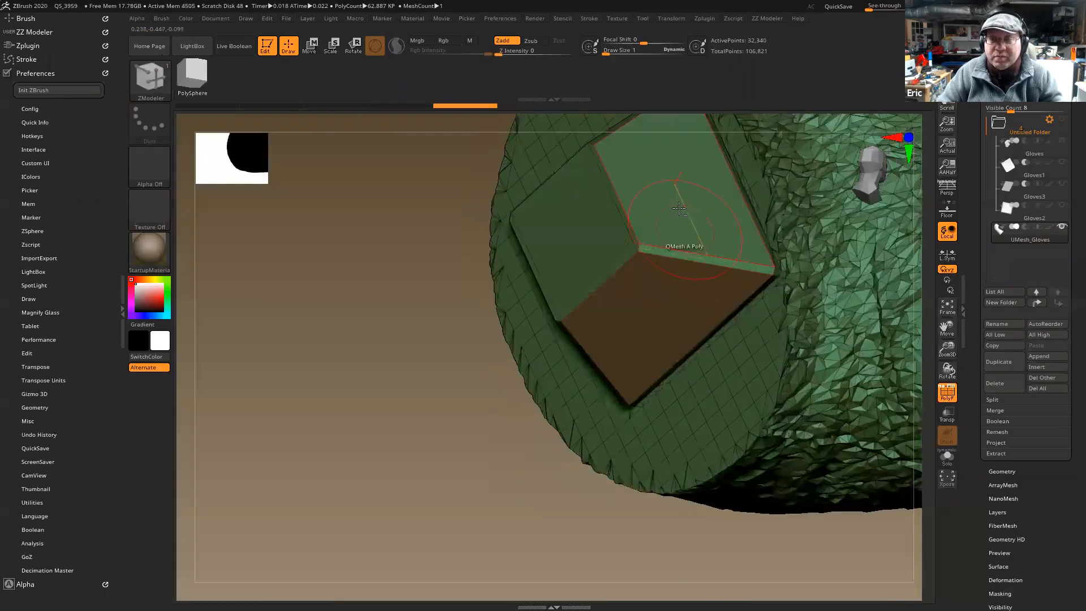
right_click_drag(622, 224, 651, 215)
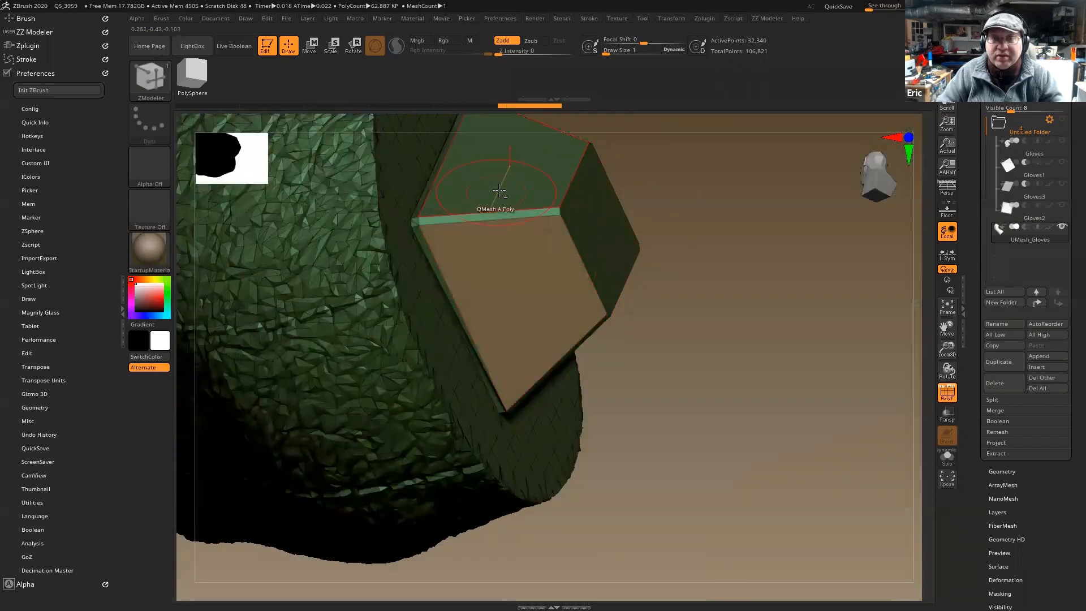
right_click_drag(739, 267, 592, 450)
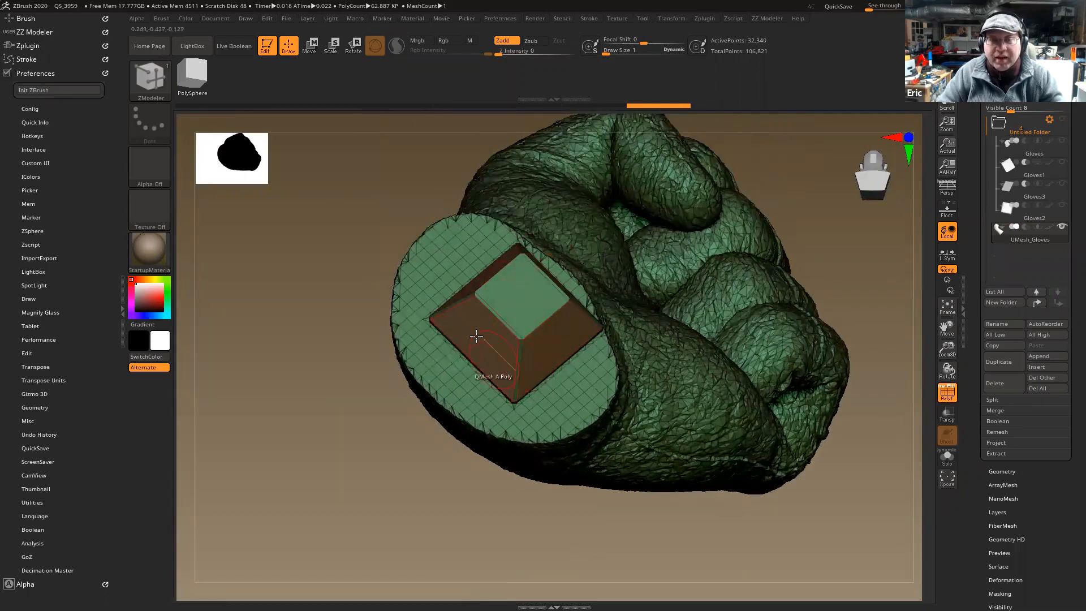
right_click_drag(612, 320, 557, 326)
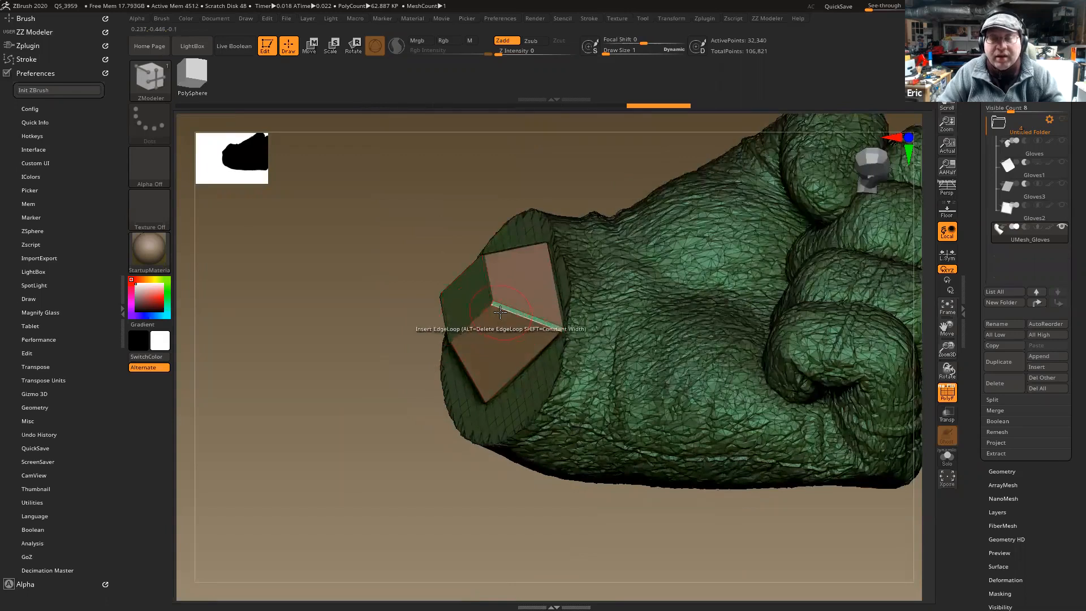
right_click_drag(494, 353, 532, 306)
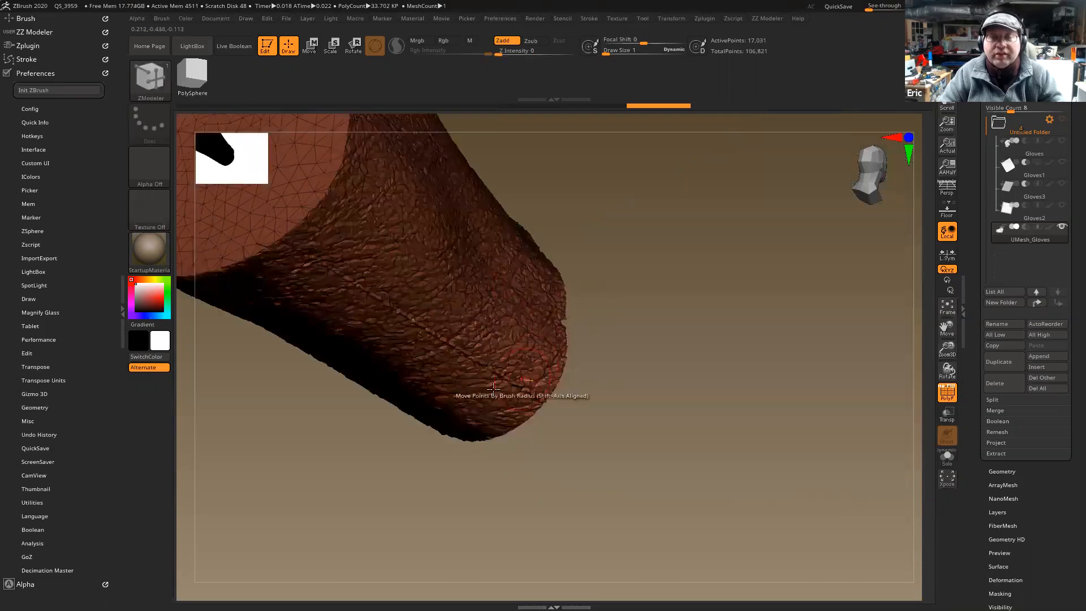
- Inspect the square socket in the glove's cuff piece and turn off the polyframe display
right_click_drag(493, 389, 697, 313)
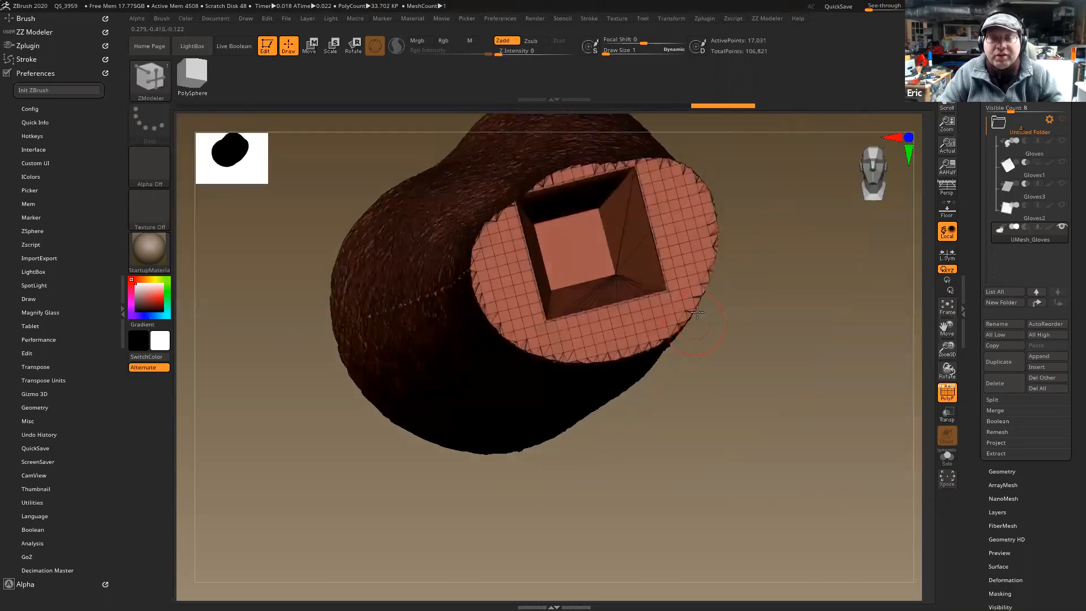
key("shift+f")
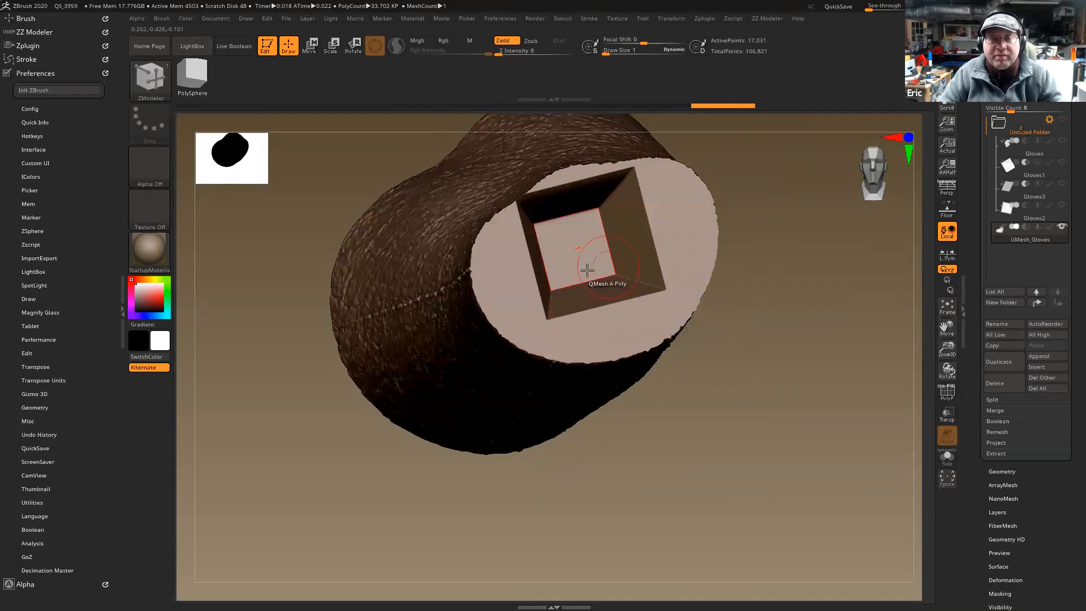
mouse_move(584, 249)
right_mouse_down()
mouse_move(598, 306)
mouse_move(591, 252)
right_mouse_up()
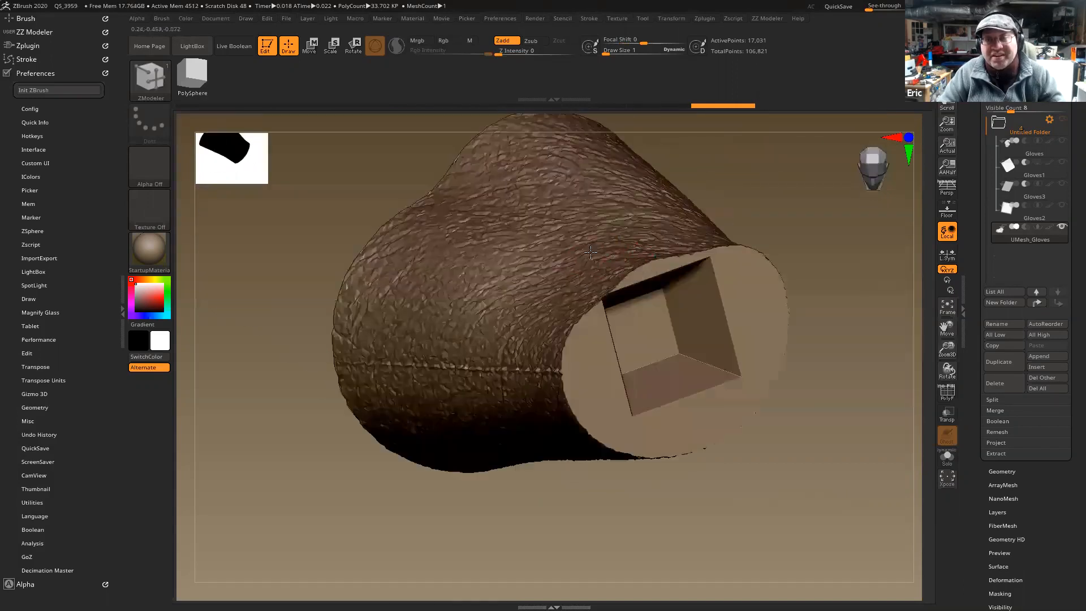
right_click_drag(670, 329, 831, 332)
- Alternate visibility between the fist and cuff pieces to compare the wrist key with its matching socket
left_click_drag(849, 328, 879, 403, "ctrl+shift")
right_click_drag(839, 385, 707, 447)
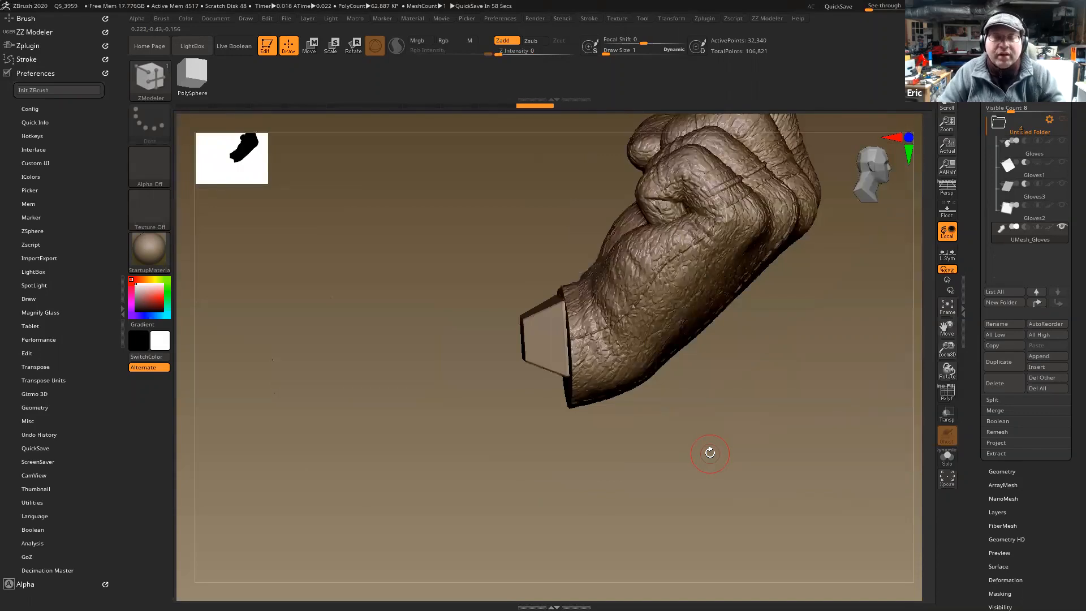
right_click_drag(712, 453, 686, 445)
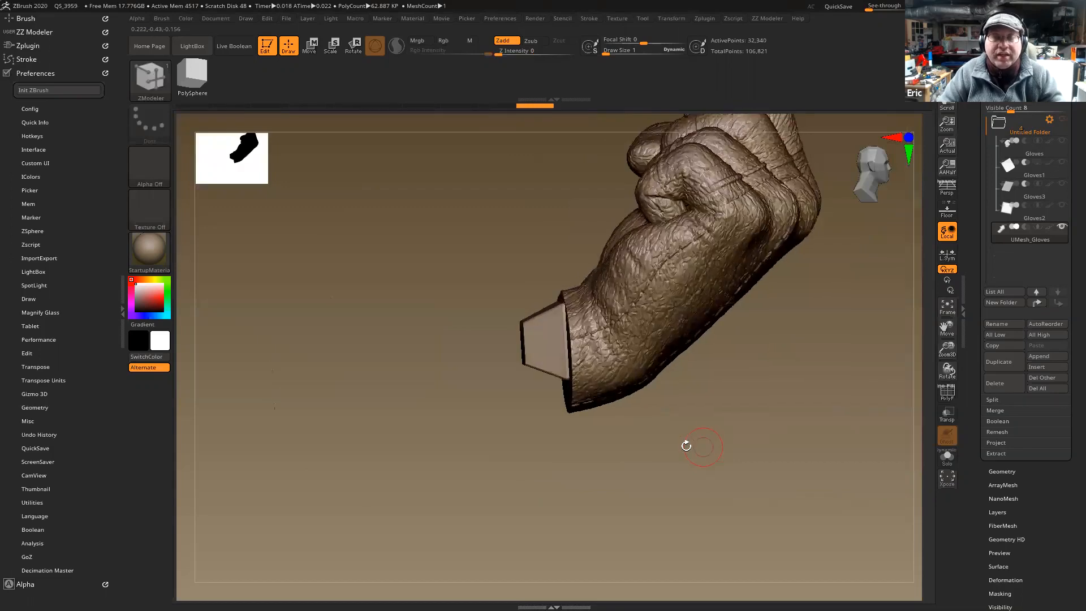
left_click_drag(679, 448, 707, 486, "ctrl+shift")
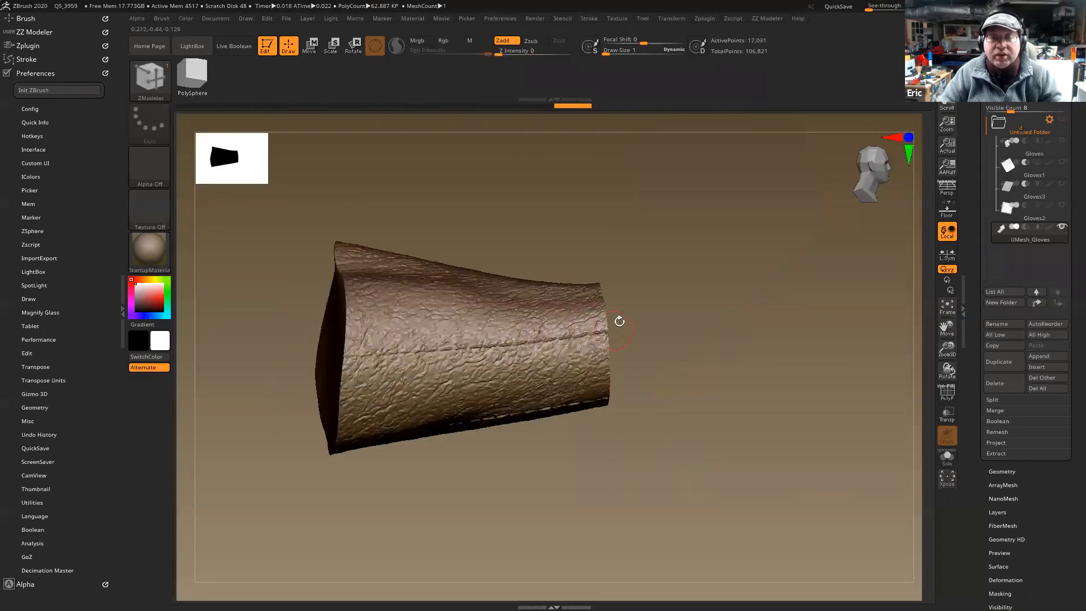
right_click_drag(571, 362, 550, 336)
mouse_move(797, 360)
right_mouse_down()
mouse_move(799, 376)
mouse_move(792, 370)
right_mouse_up()
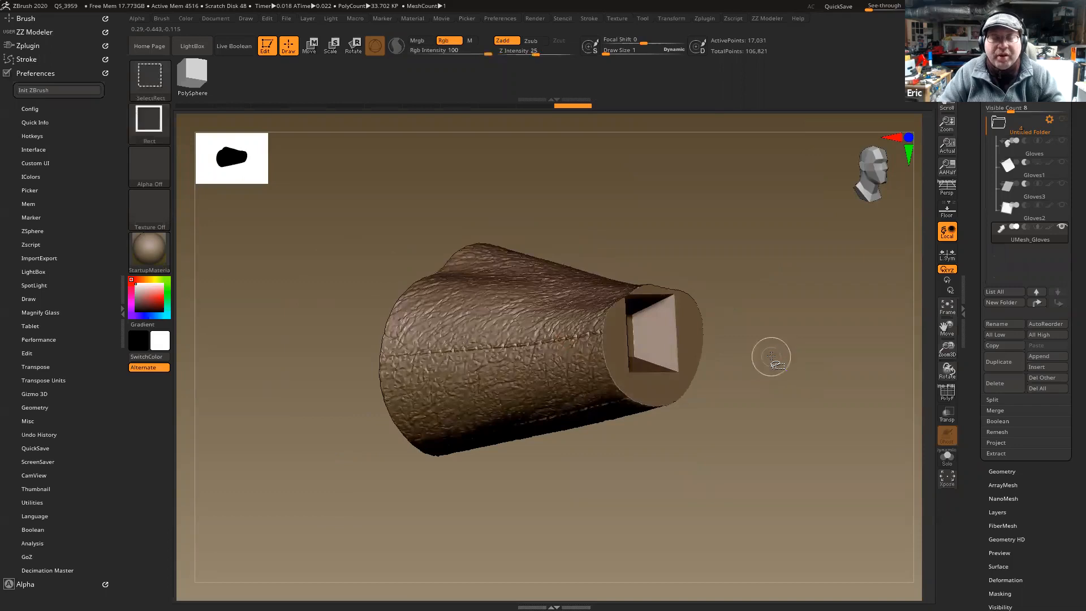
left_click_drag(771, 355, 818, 431, "ctrl+shift")
right_click_drag(778, 448, 728, 419)
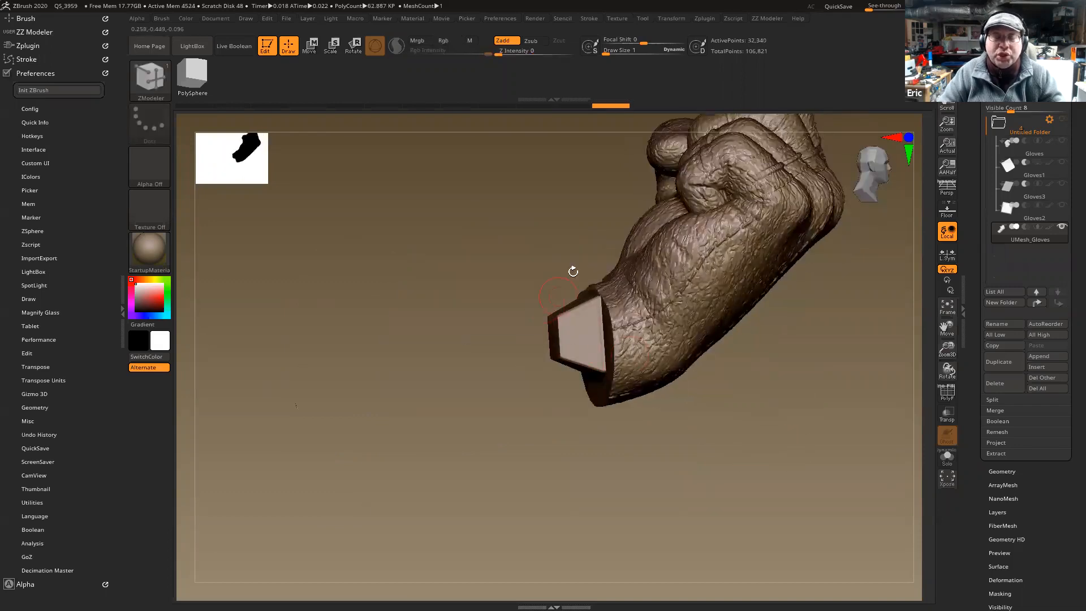
- Unhide the whole glove so the fist and cuff show together, and examine the wrist cut from several sides
right_click_drag(501, 431, 496, 436)
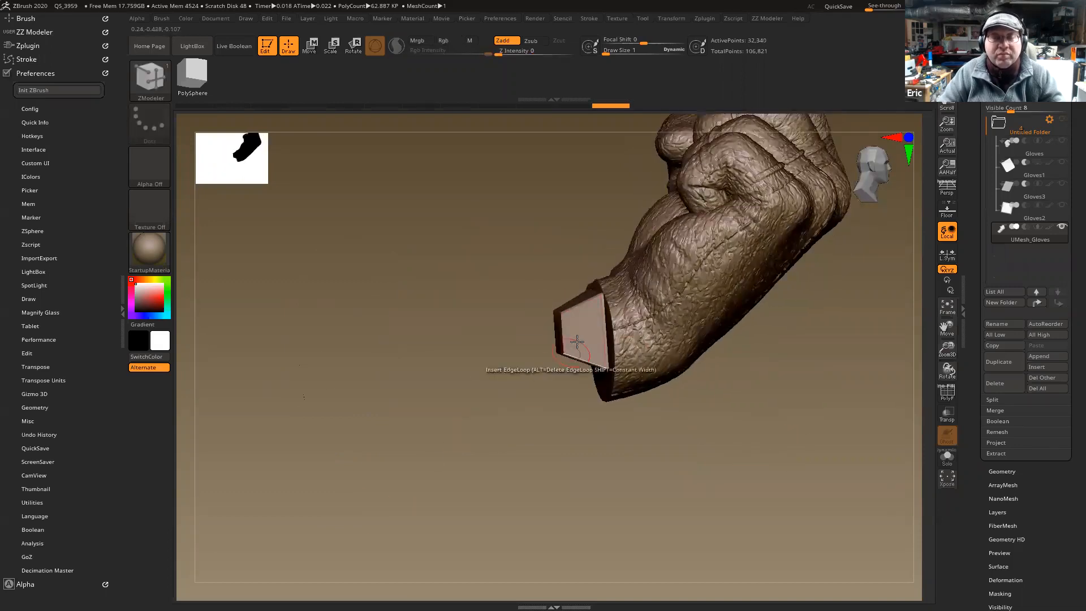
left_click(667, 503, "ctrl+shift")
left_click_drag(686, 475, 535, 431)
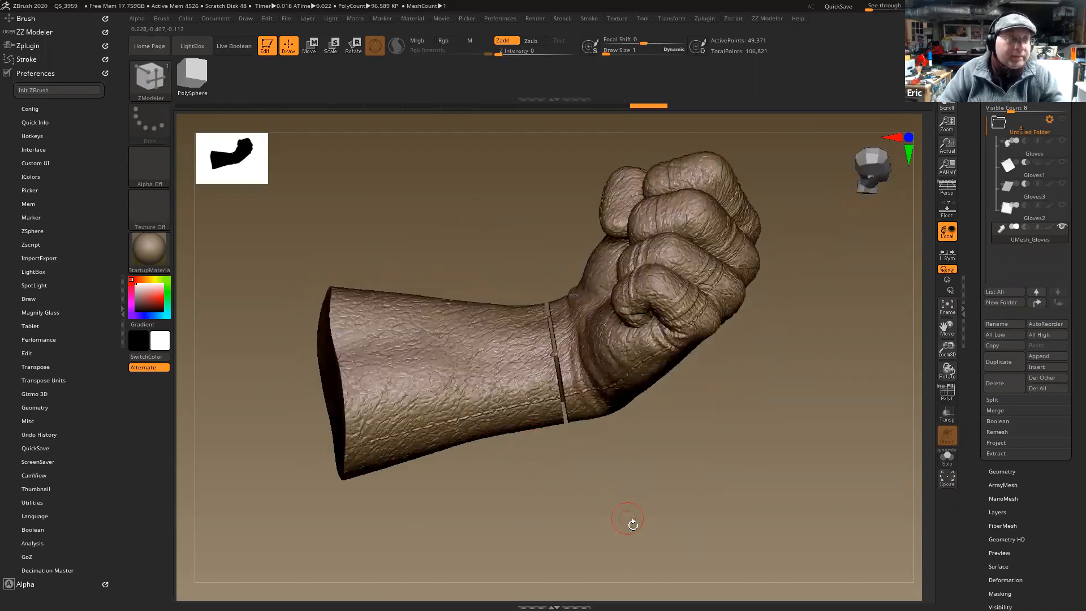
left_click_drag(678, 514, 637, 460)
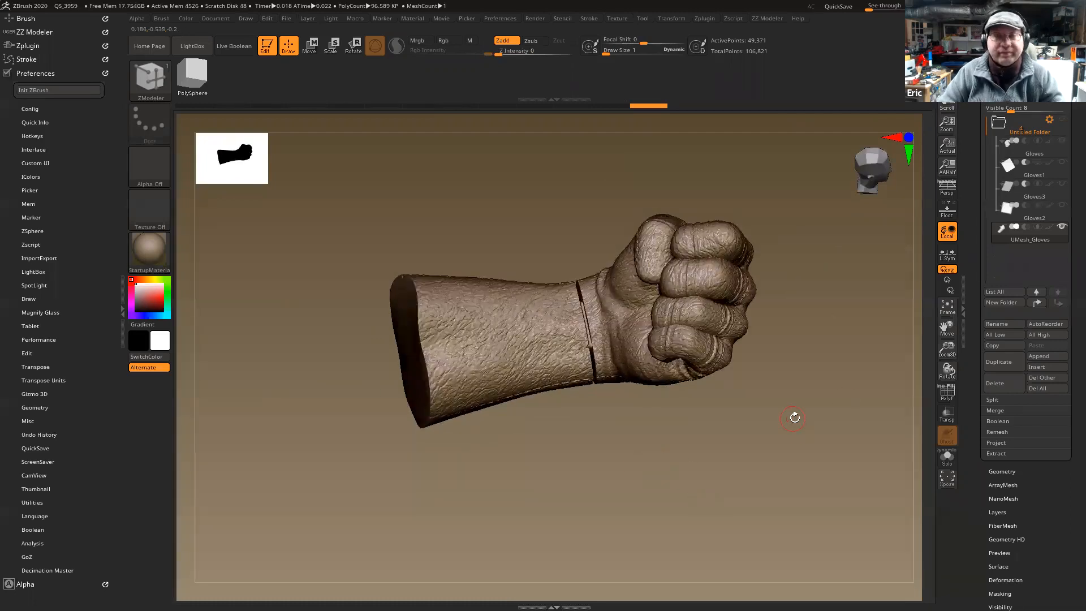
left_click_drag(813, 493, 838, 348)
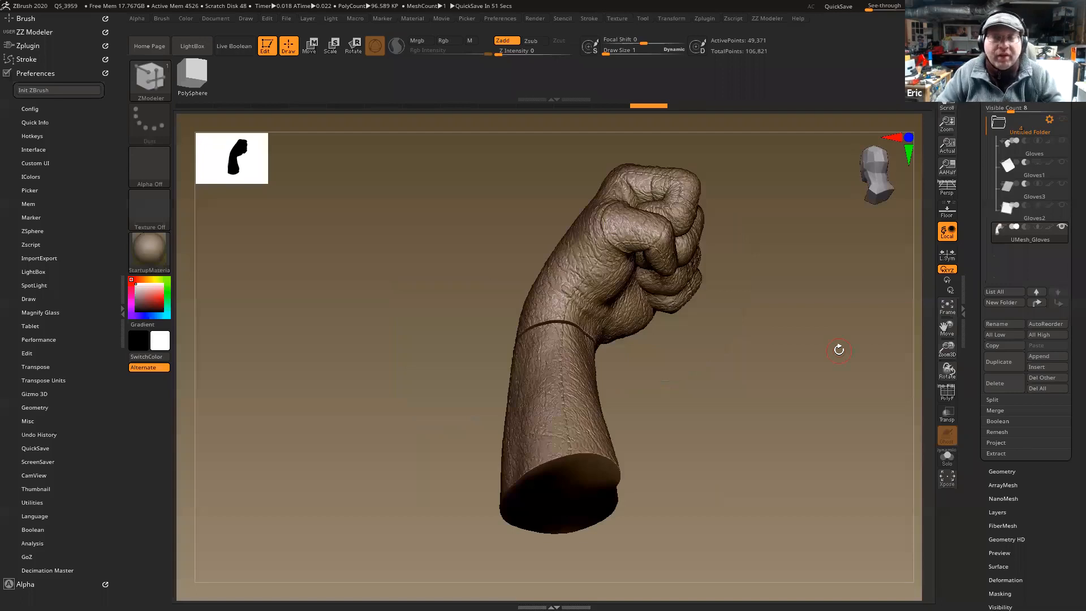
left_click_drag(808, 340, 747, 399)
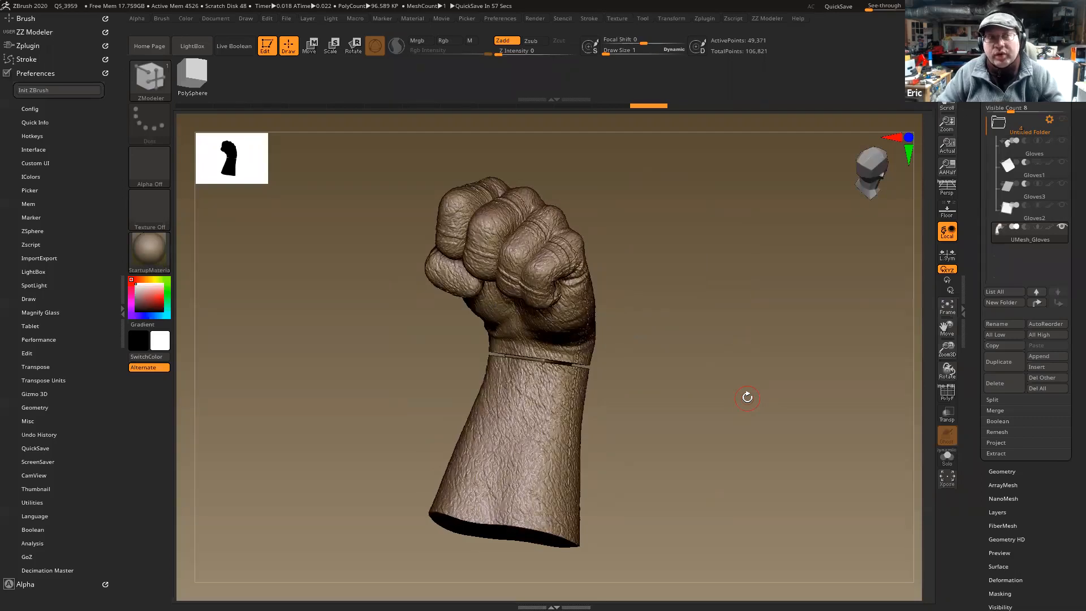
left_click_drag(764, 380, 799, 394)
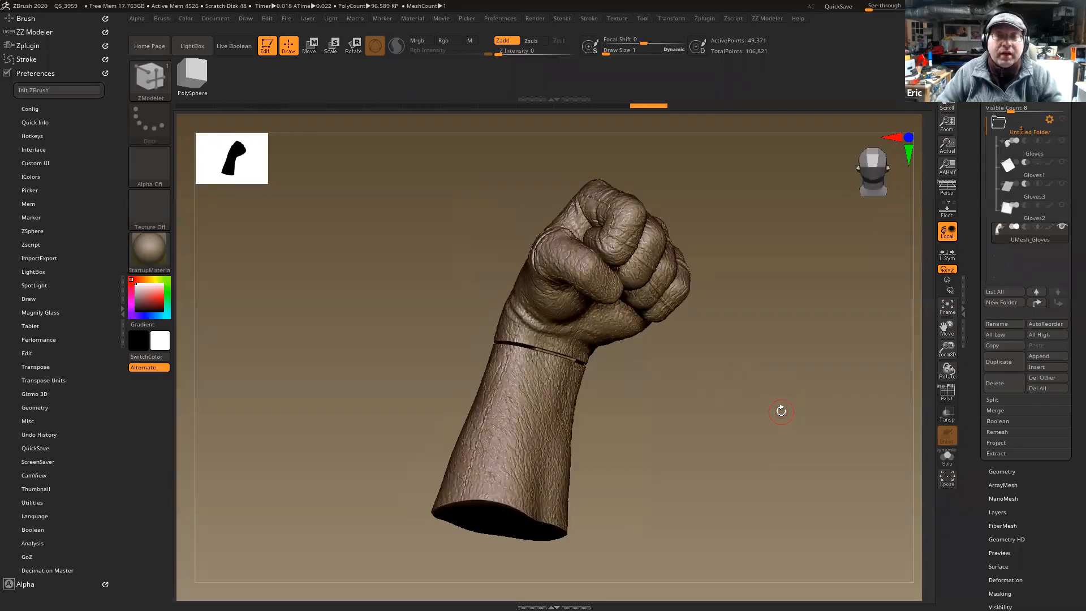
left_click_drag(774, 413, 743, 392)
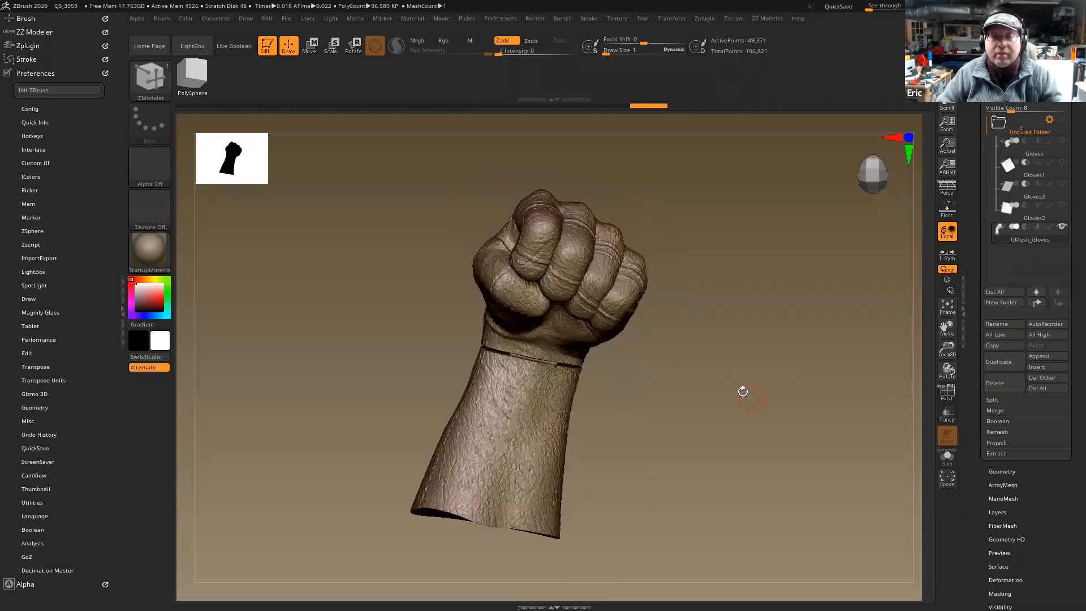